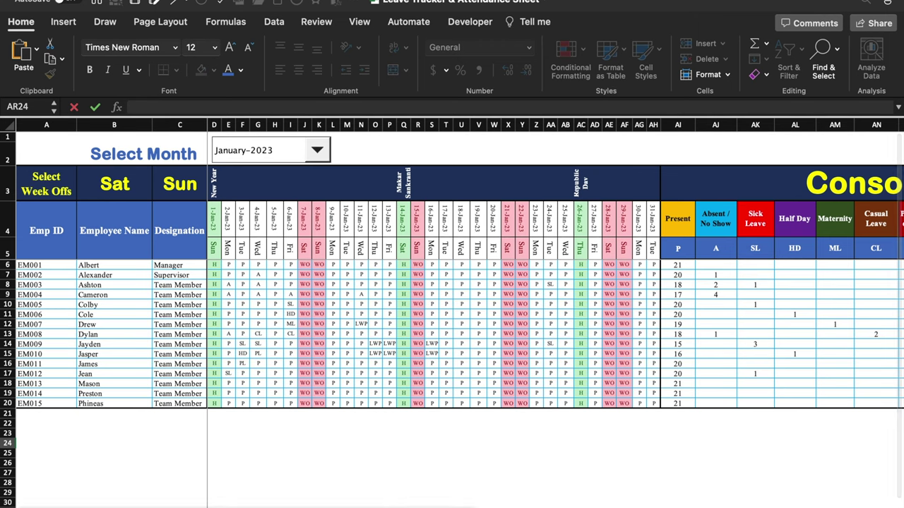
- Examine the Consolidated leave totals and the Salary Calculations section of the January-2023 monthly sheet
drag(551, 507, 652, 498)
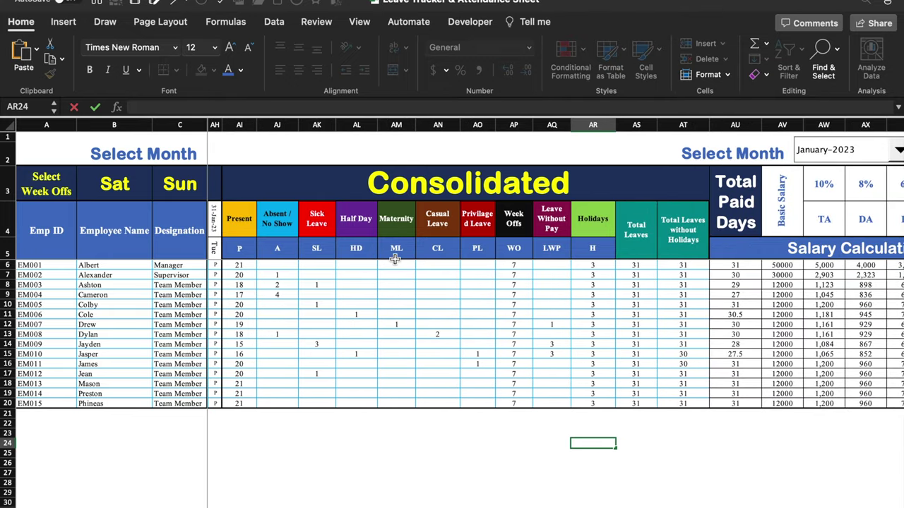
scroll(671, 464, right, 5)
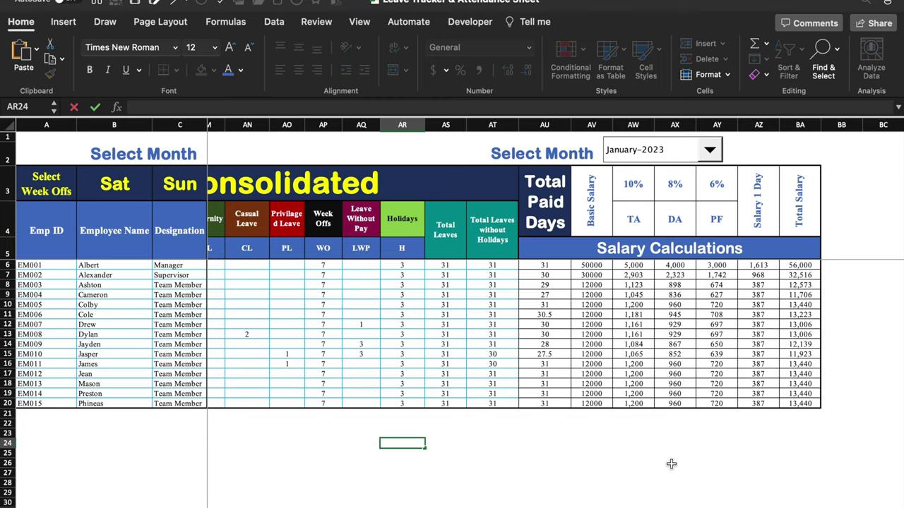
scroll(671, 464, left, 4)
scroll(452, 317, left, 10)
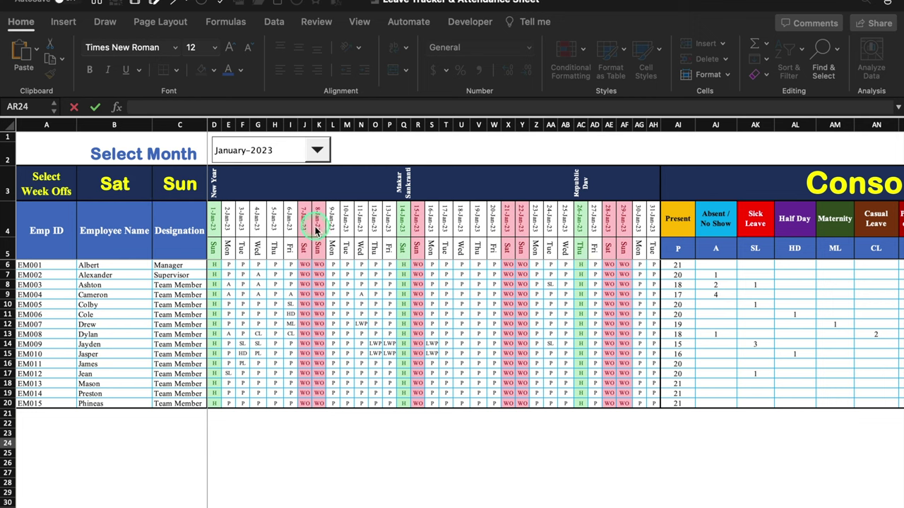
- Set the first week off, in cell B3, to None
click(115, 183)
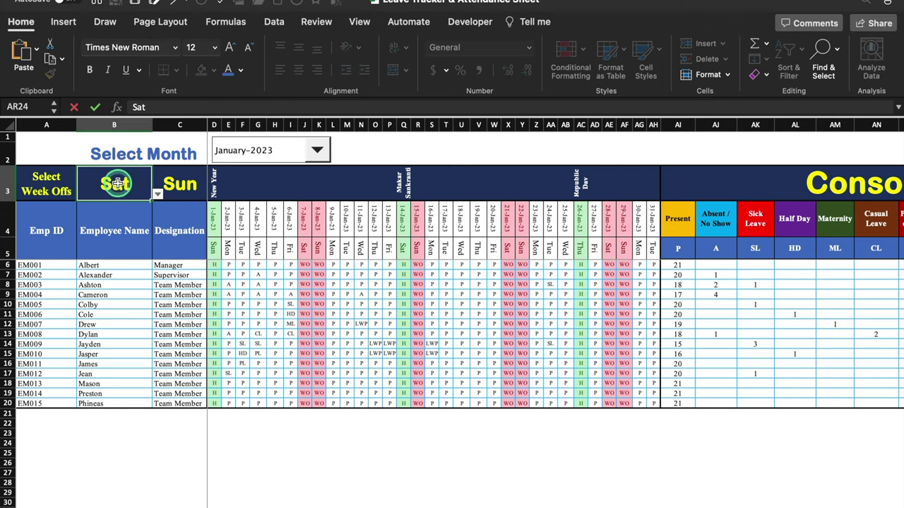
click(157, 193)
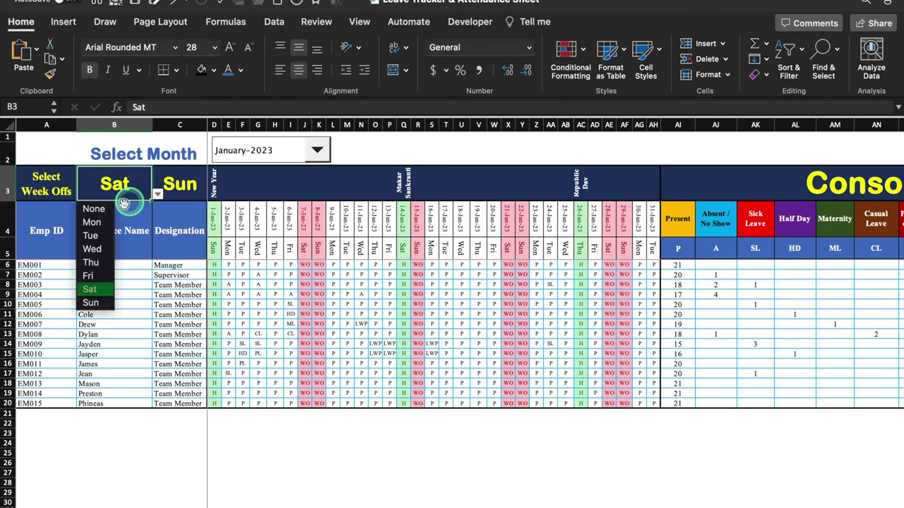
click(95, 209)
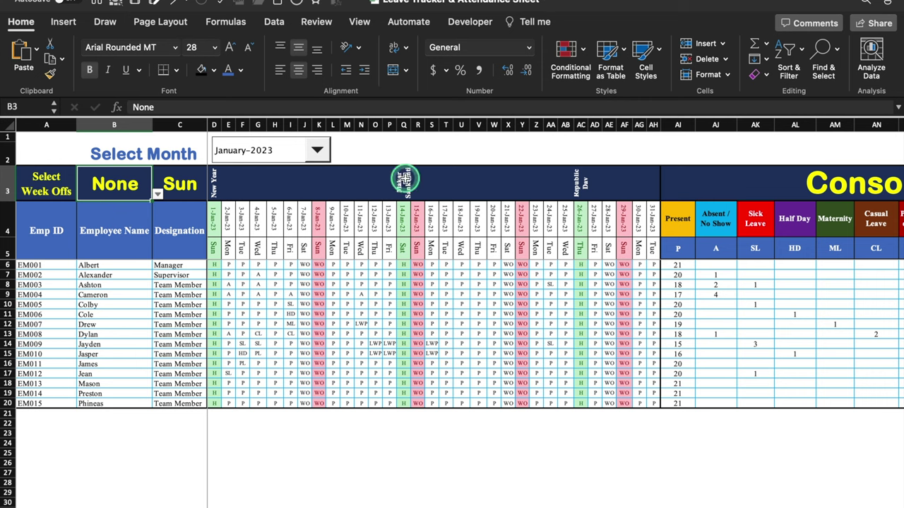
- Try Mon as the second week off in cell C3 and settle on None
key(Right)
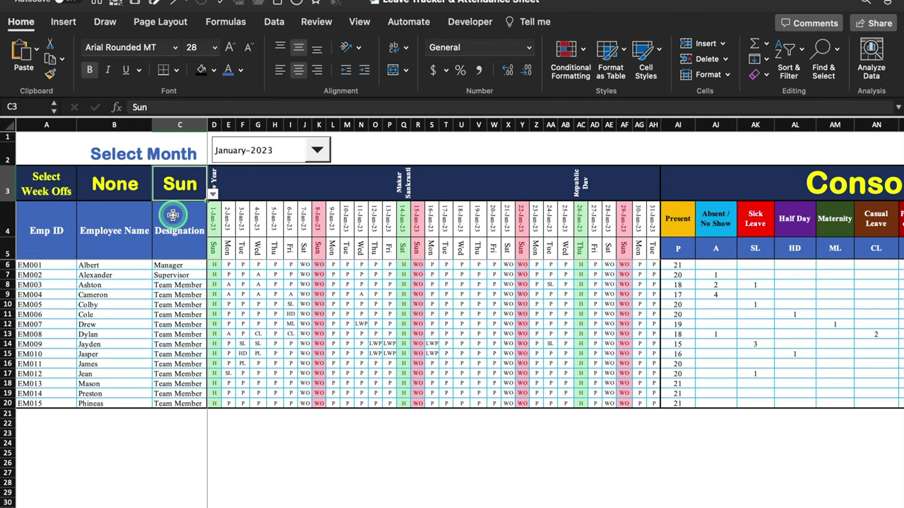
click(212, 193)
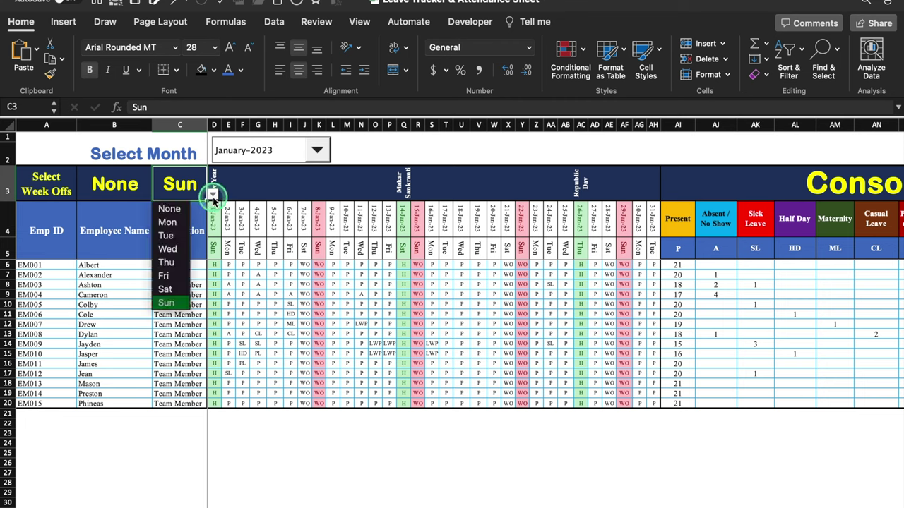
click(173, 222)
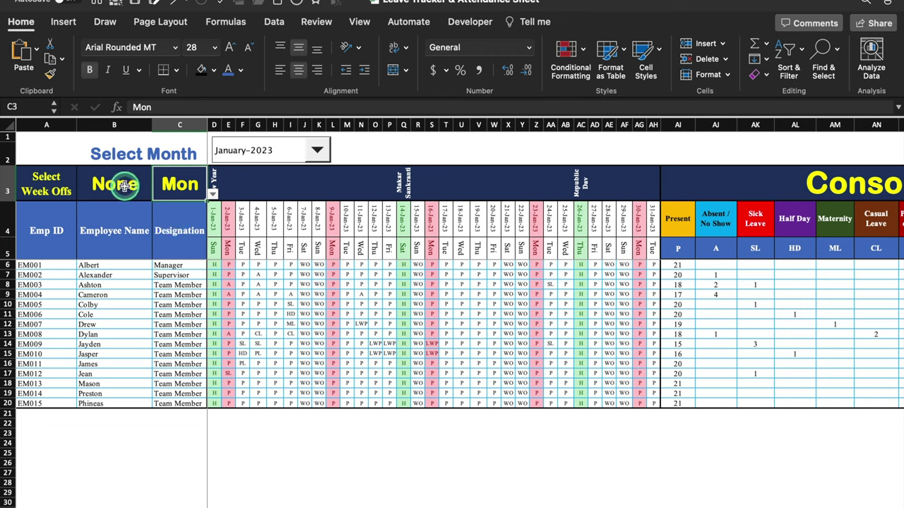
click(212, 195)
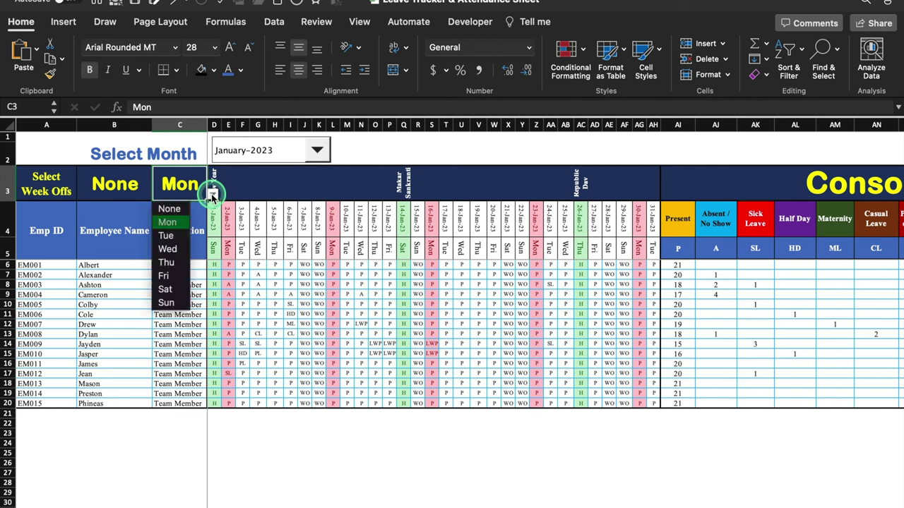
click(178, 209)
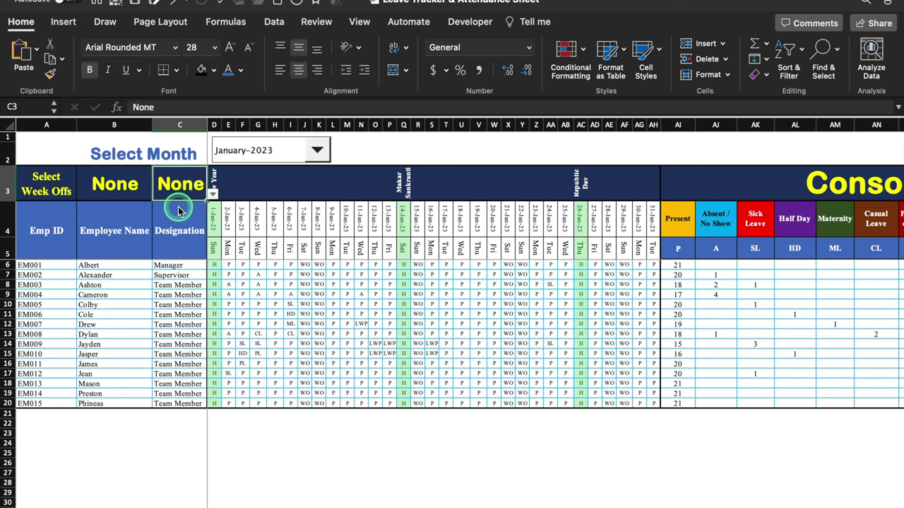
- Switch the attendance sheet's month to February-2023 and bring its Salary Calculations section into view
click(320, 152)
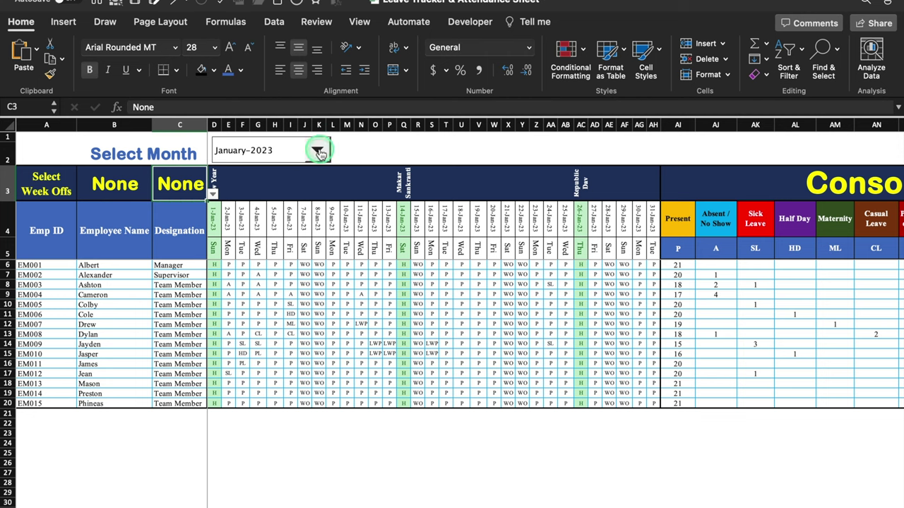
mouse_move(278, 239)
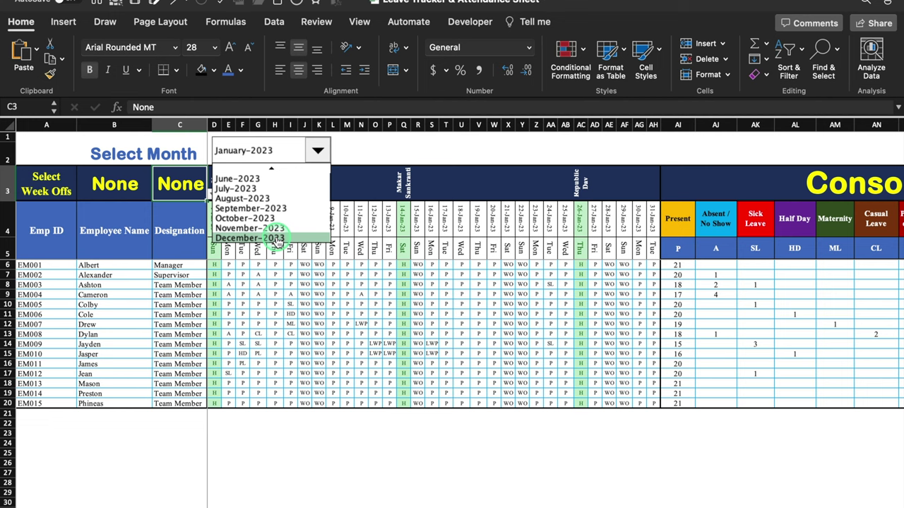
mouse_move(278, 171)
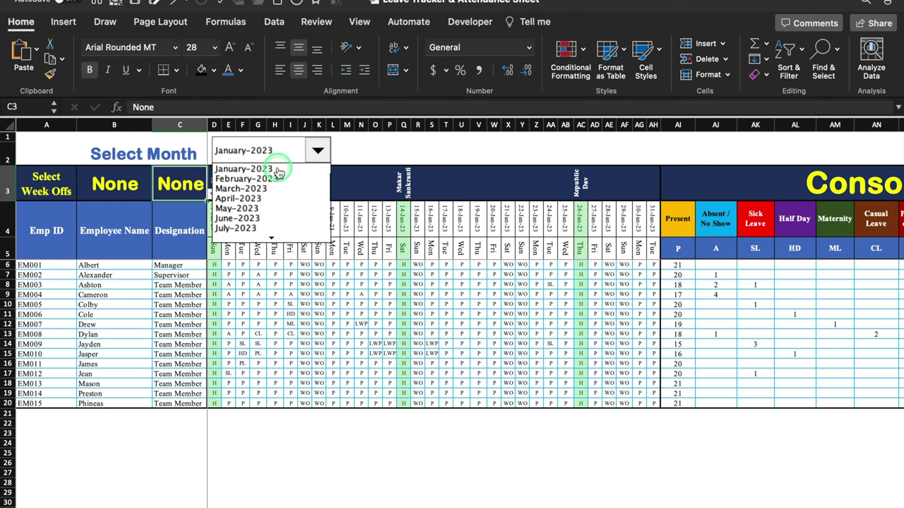
click(280, 179)
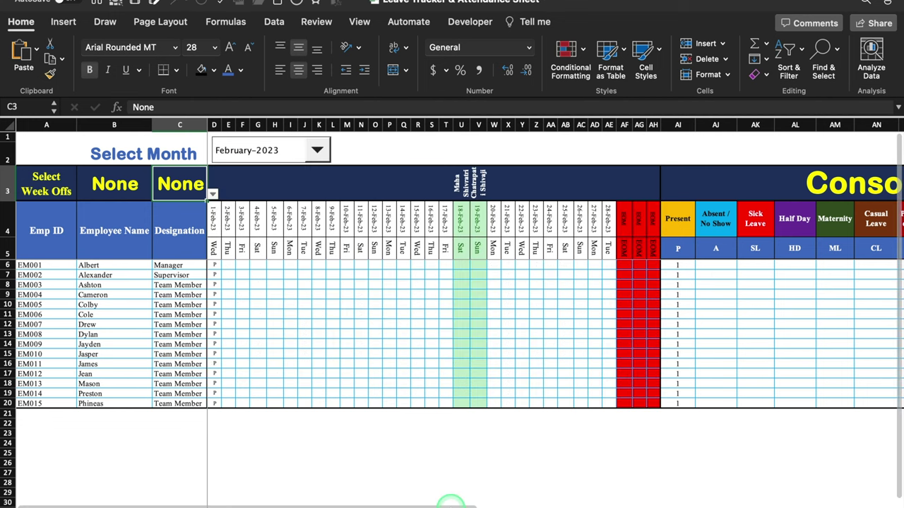
drag(450, 502, 848, 501)
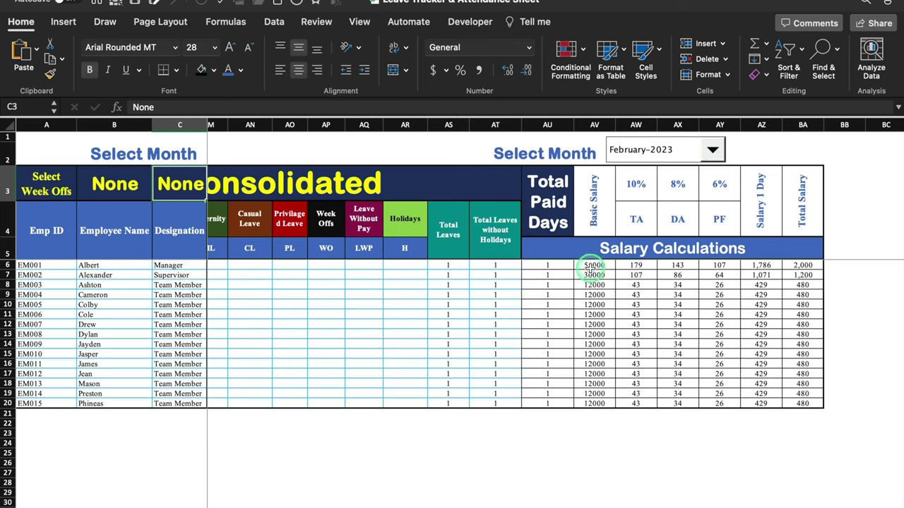
- Return the month to January-2023 using the month selector above the Salary Calculations section
click(715, 154)
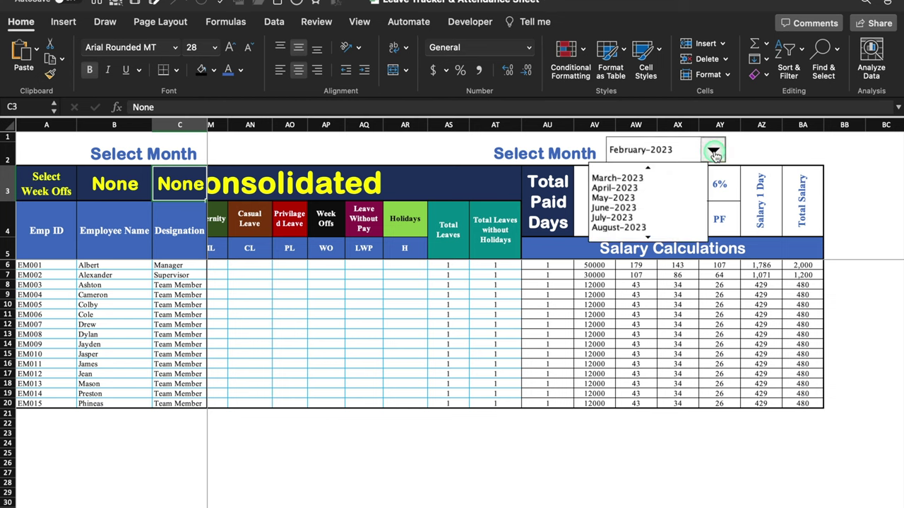
scroll(635, 183, up, 2)
click(621, 168)
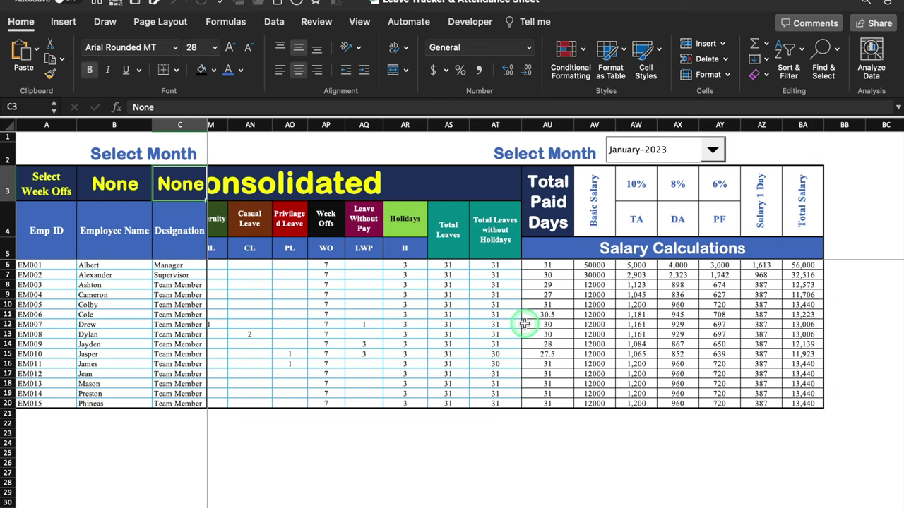
- Look through the Setting, Mark Leave, Monthly Summery and Summery sheets, finishing on the lists in the Setting sheet
drag(662, 503, 71, 480)
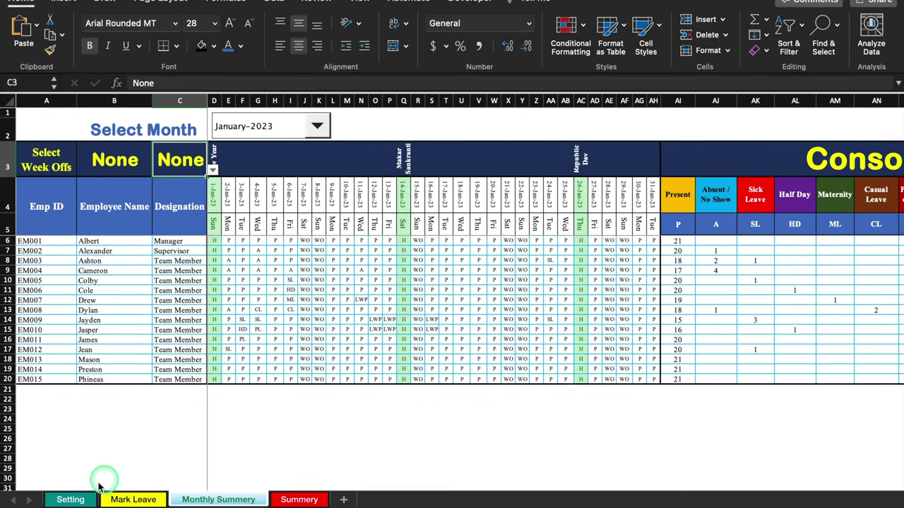
click(71, 500)
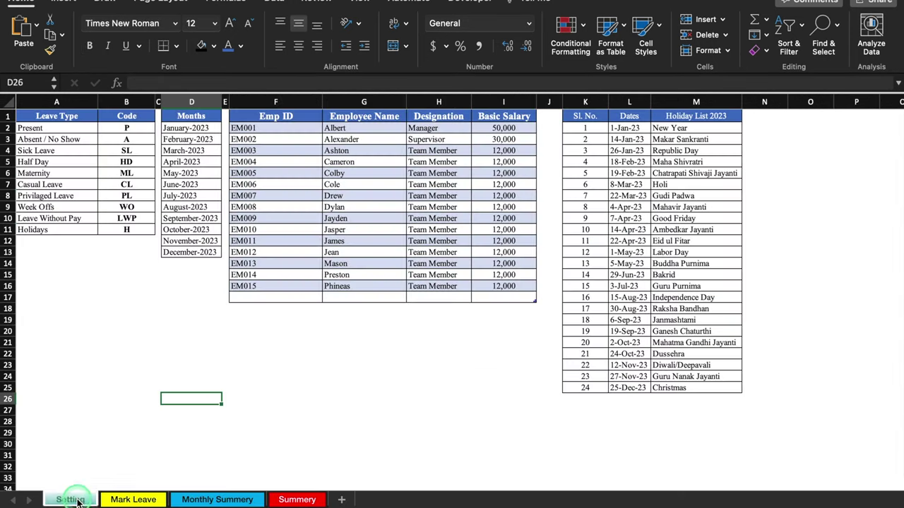
click(136, 500)
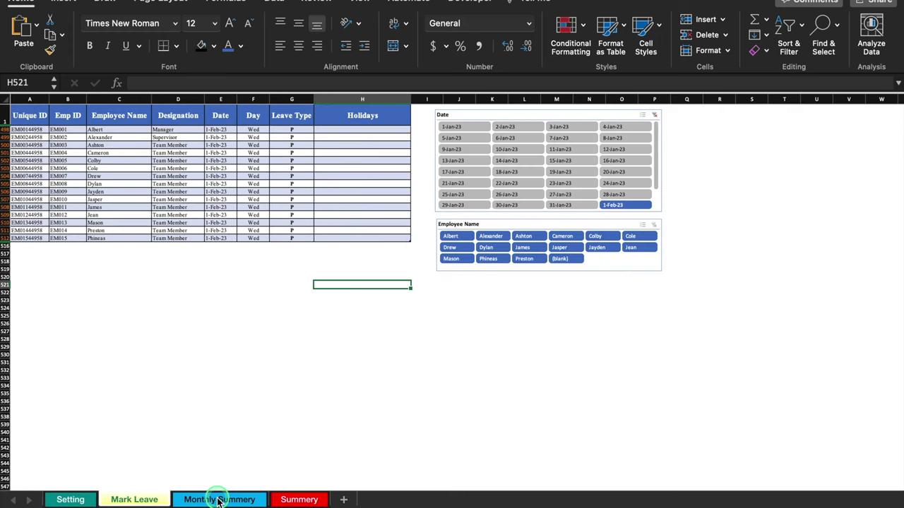
click(218, 500)
click(297, 499)
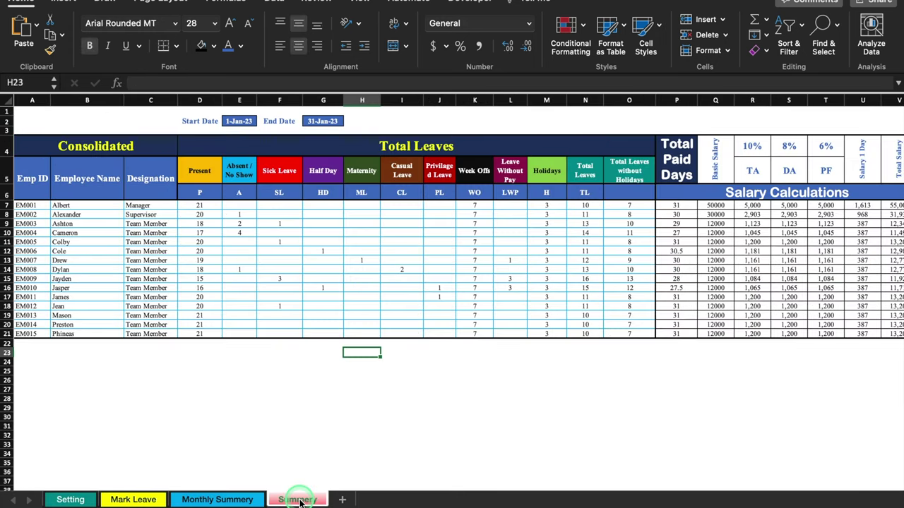
click(71, 500)
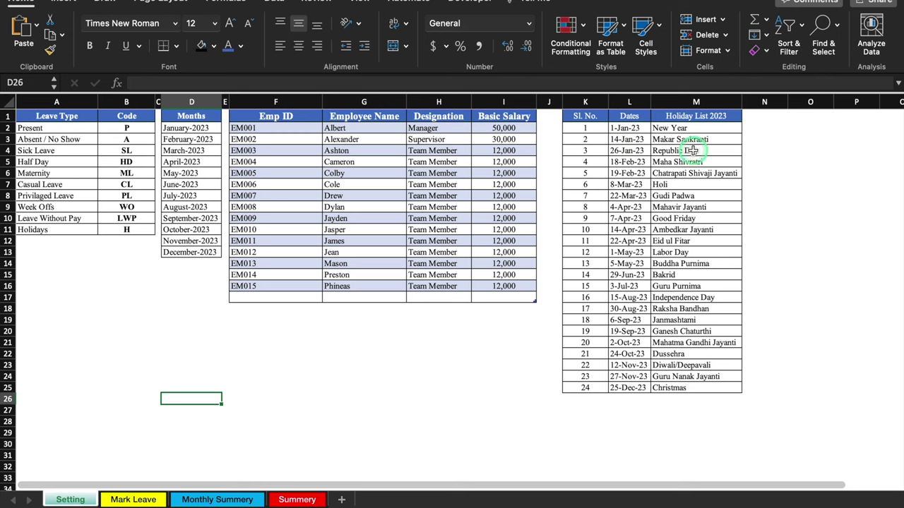
- On the Mark Leave sheet, clear the Date slicer's filter and browse all attendance records
click(128, 499)
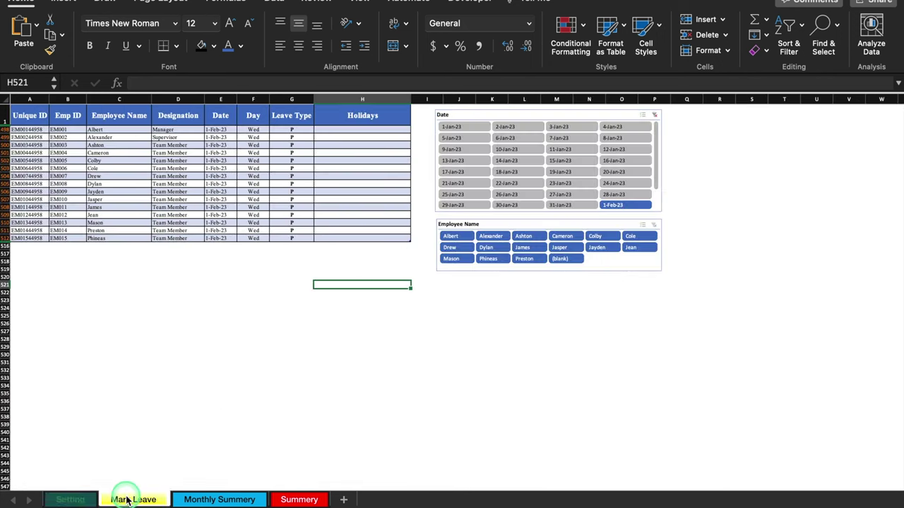
click(653, 116)
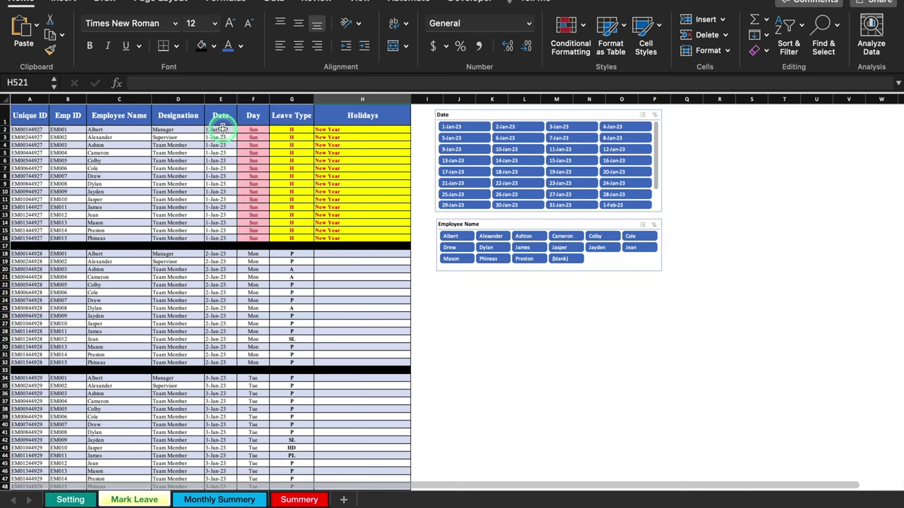
scroll(882, 417, down, 20)
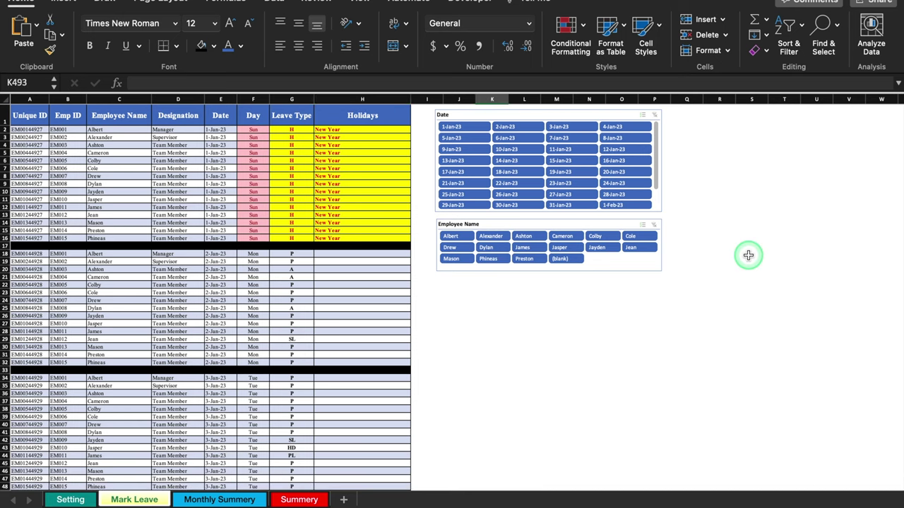
- Filter the records to 1-Feb-23 and copy all its Emp IDs into the empty rows below the table, starting at B514
click(626, 206)
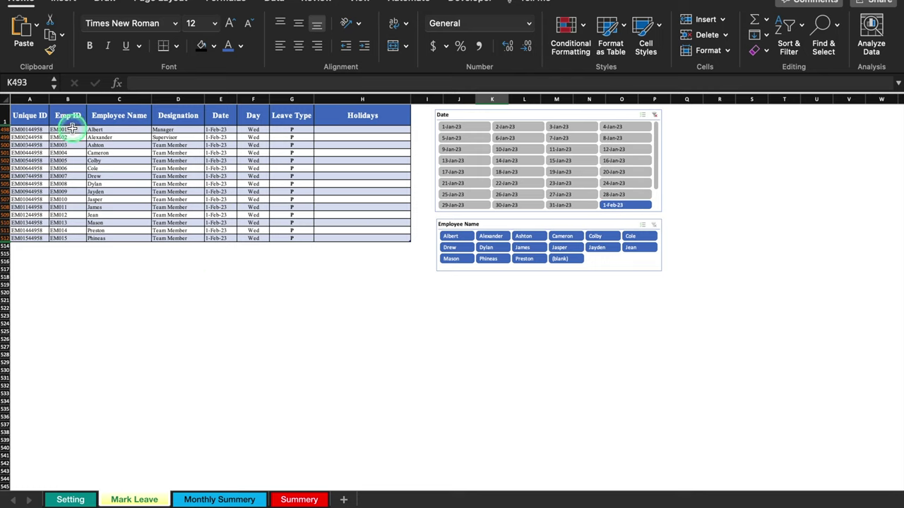
drag(72, 128, 74, 239)
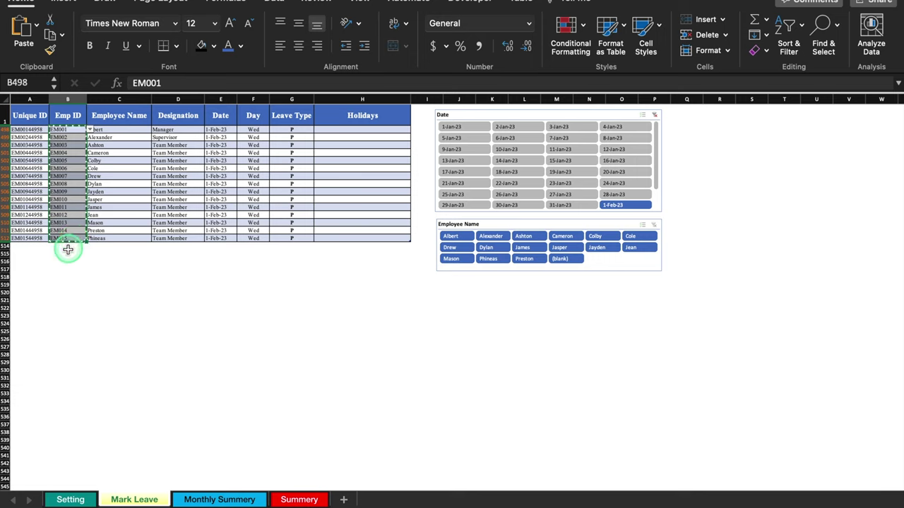
click(60, 246)
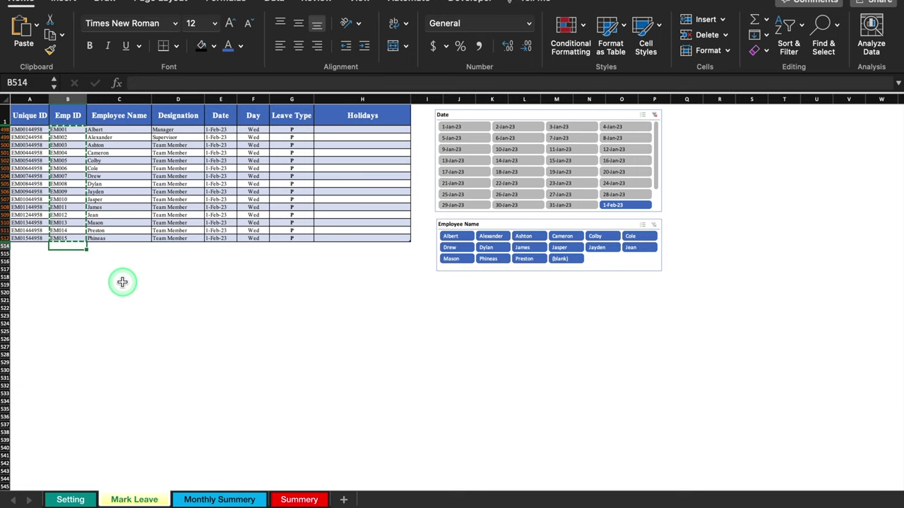
key(ctrl+v)
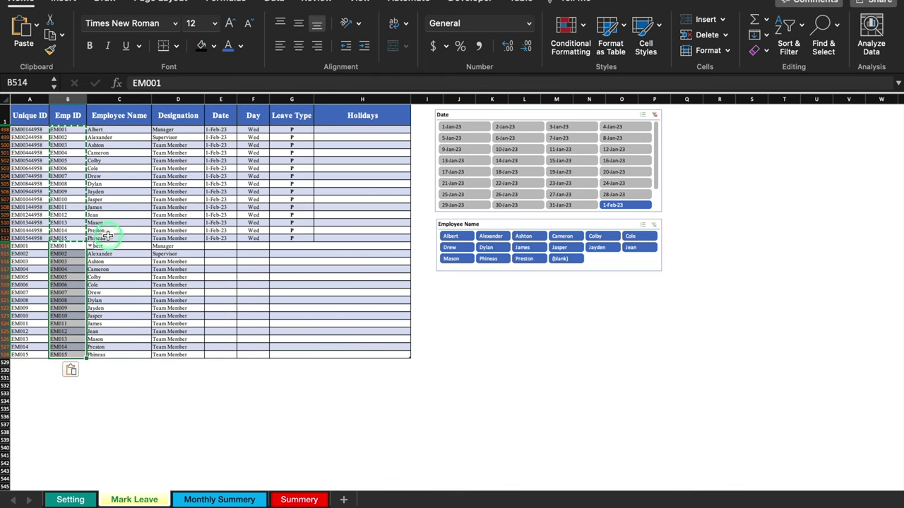
- Set the Leave Type of the first new row, cell G514, to SL
click(235, 244)
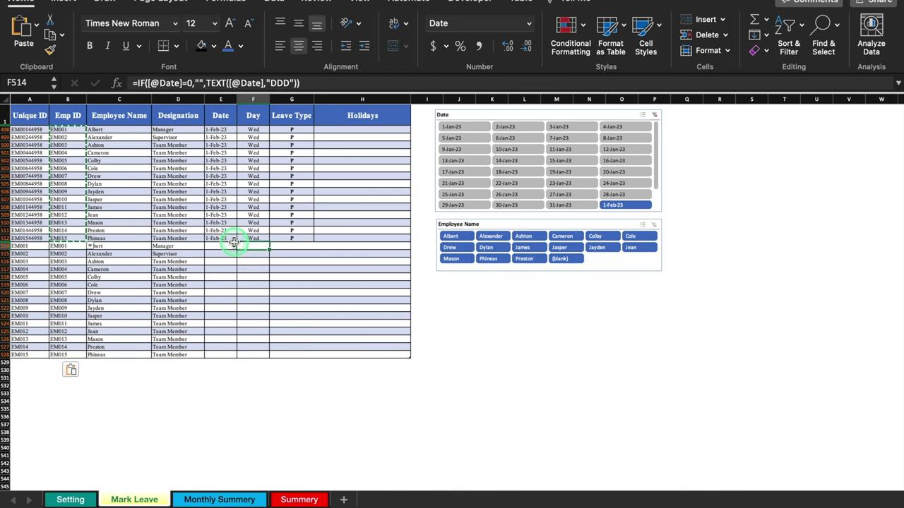
click(219, 246)
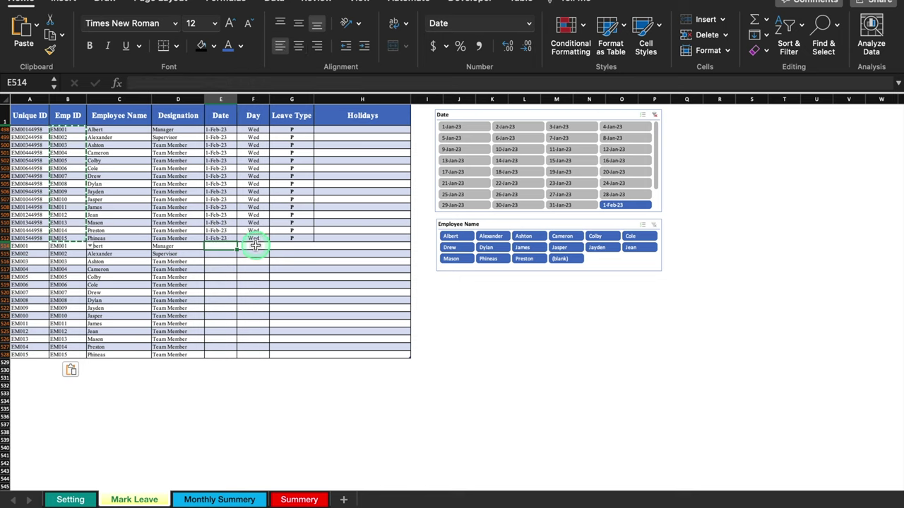
click(294, 245)
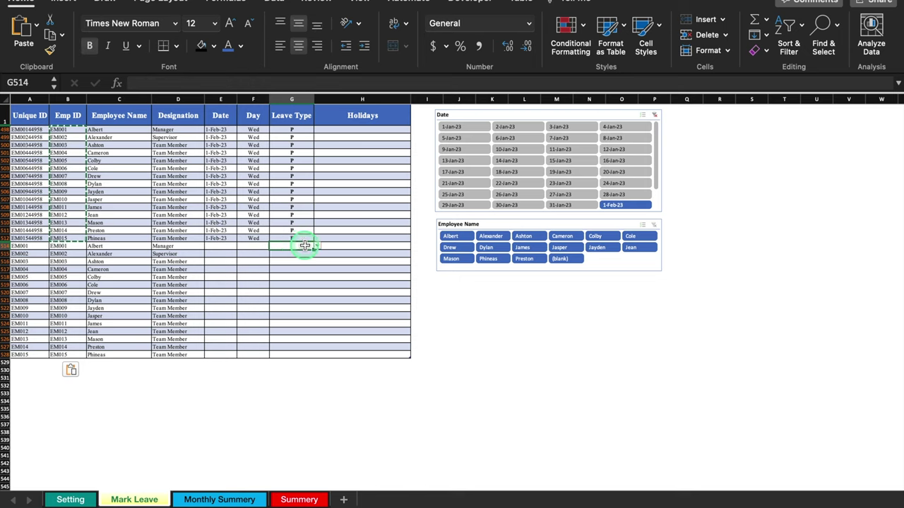
click(316, 247)
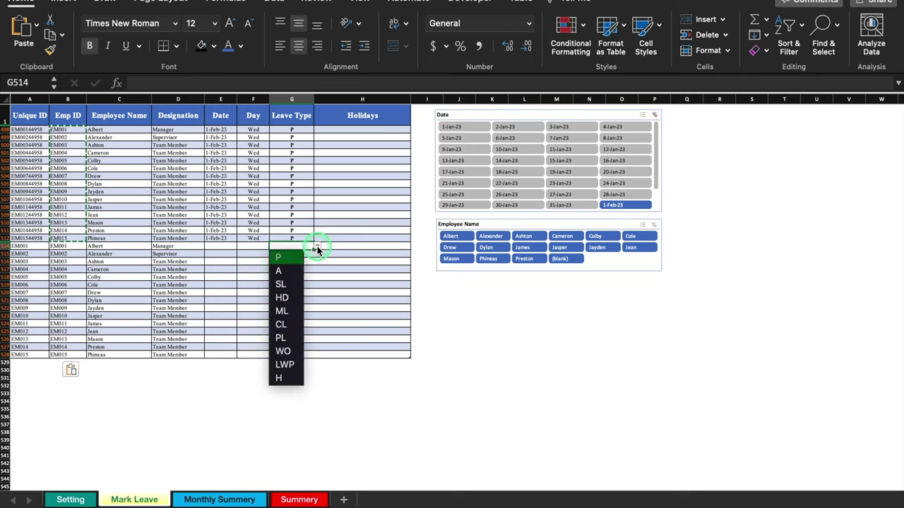
click(281, 285)
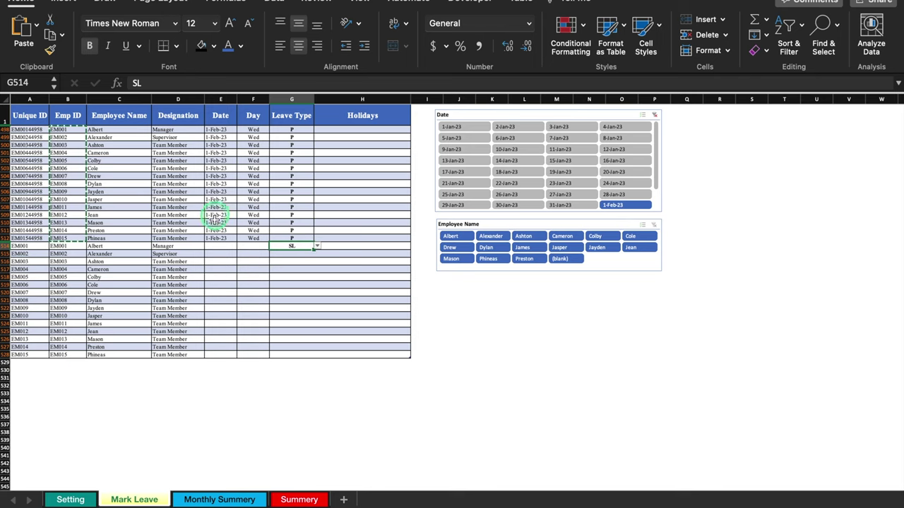
- Review the Monthly Summery sheet's consolidated and salary columns, and the Summery sheet with its Start Date and End Date cells
click(227, 500)
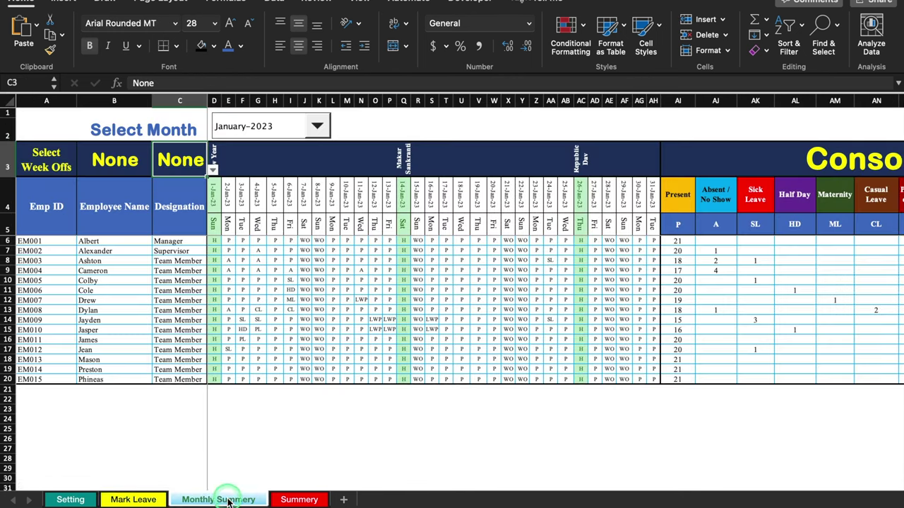
scroll(706, 466, right, 10)
scroll(607, 487, left, 10)
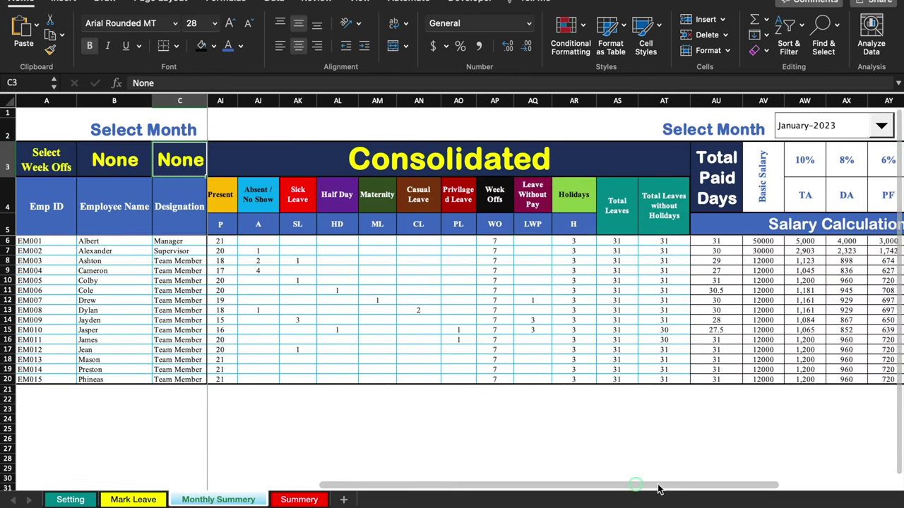
click(300, 500)
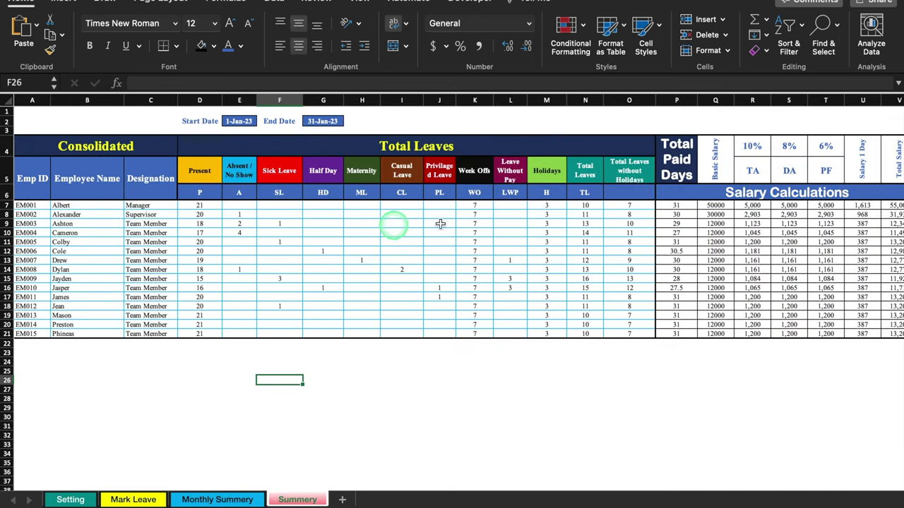
click(238, 122)
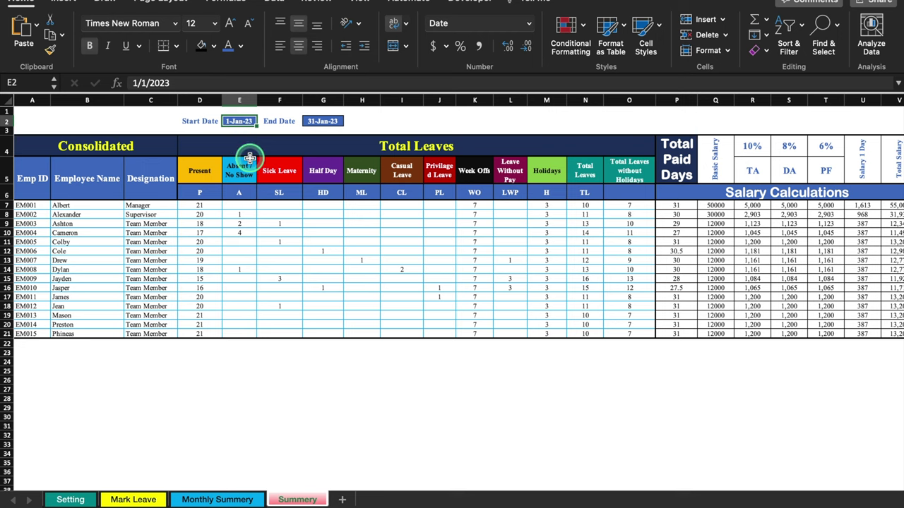
click(322, 121)
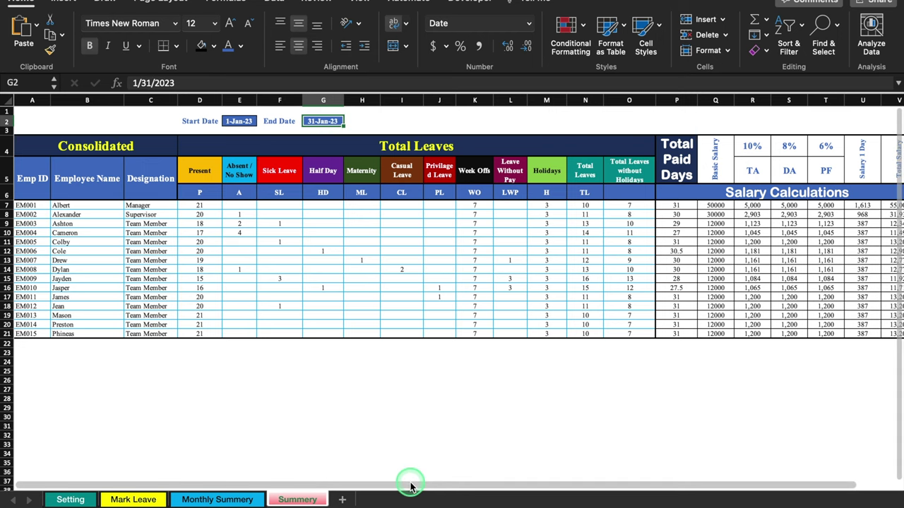
scroll(410, 486, right, 2)
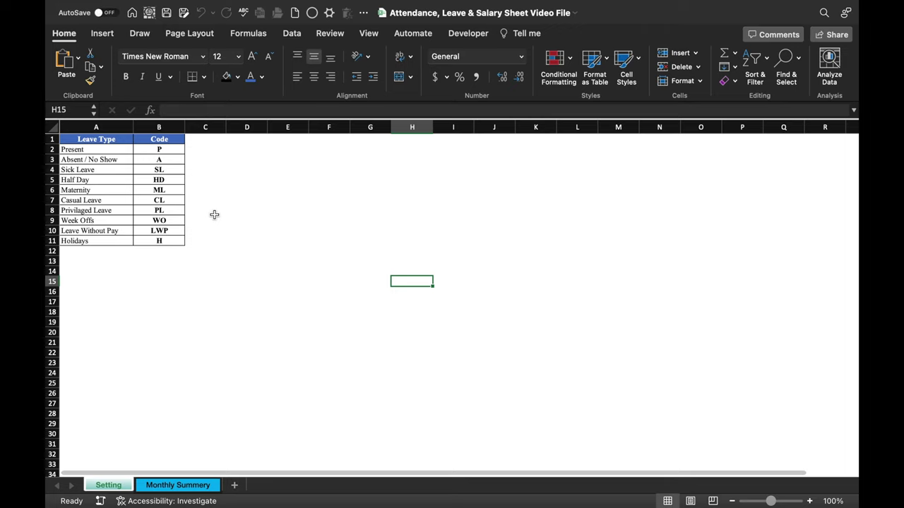
- On the Setting sheet, add a Months header in D1 and fill D2:D13 with monthly dates from 1/1/23 to 12/1/23
click(245, 139)
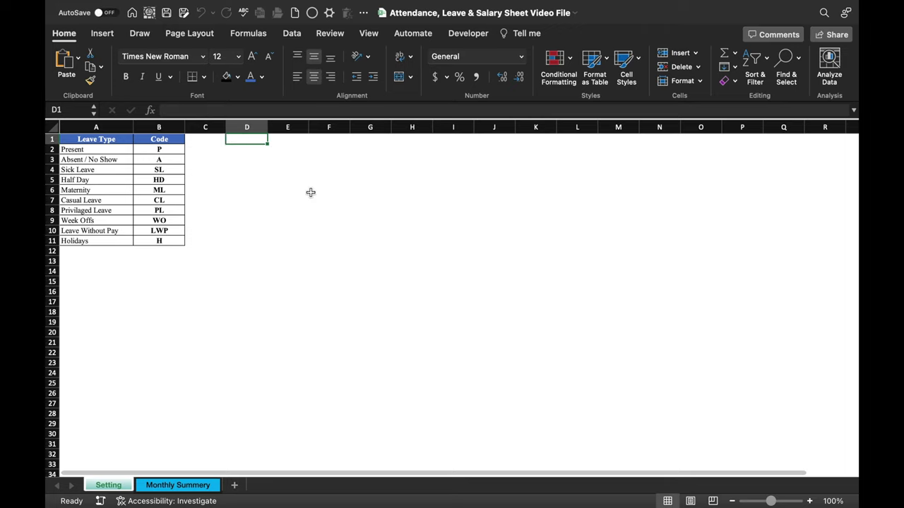
text(Months)
key(Return)
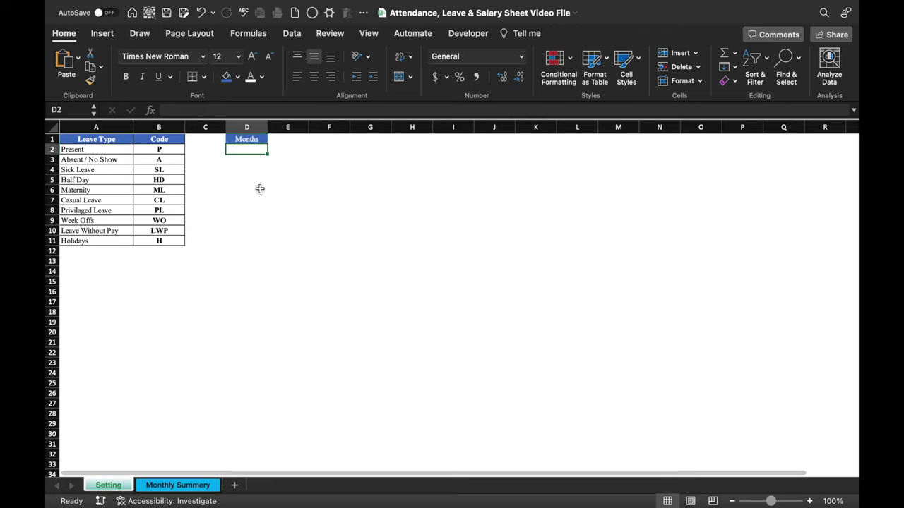
text(1/1/23)
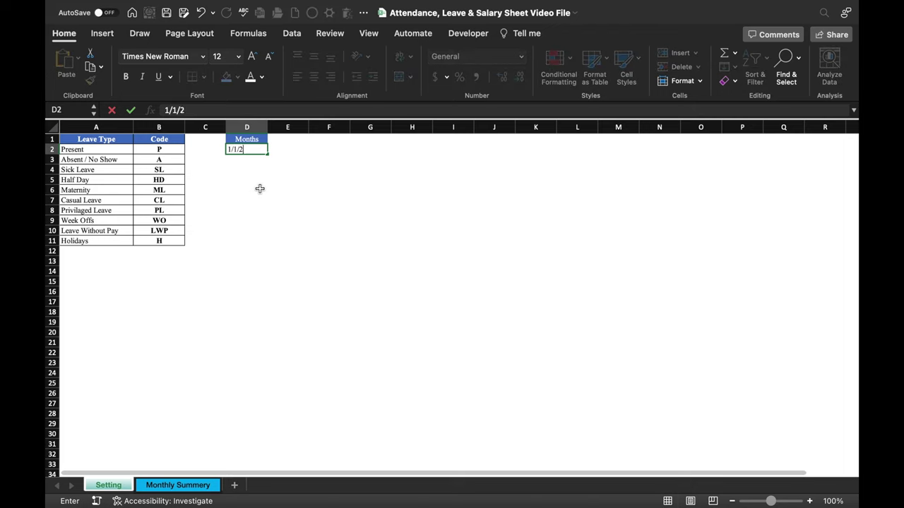
click(256, 160)
text(2)
text(/1/23)
key(Return)
drag(255, 149, 269, 262)
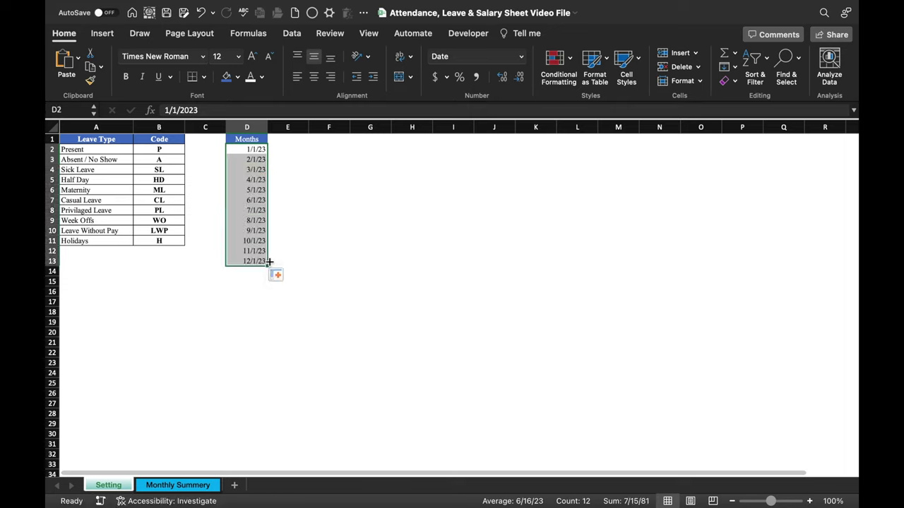
- Apply the custom number format mmmm-yyyy to the dates in D2:D13 and left-align them
right_click(267, 212)
click(305, 432)
click(196, 326)
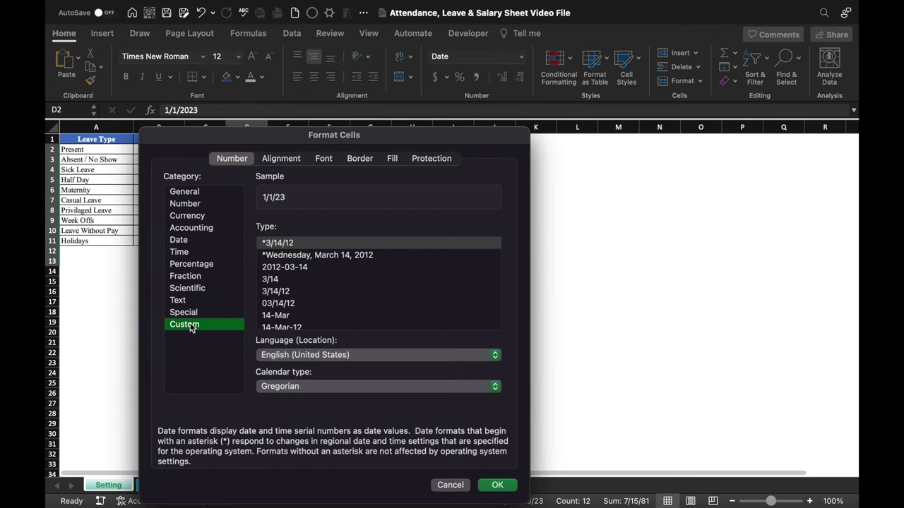
click(294, 244)
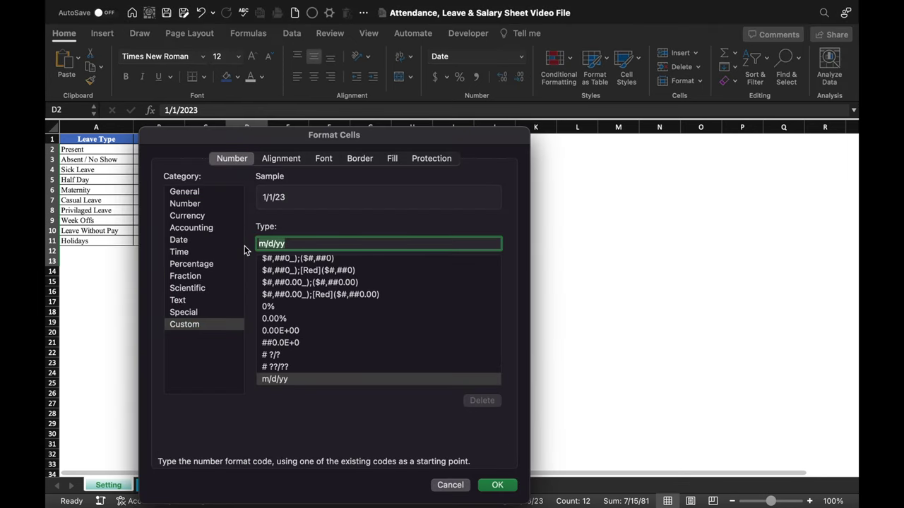
key(BackSpace)
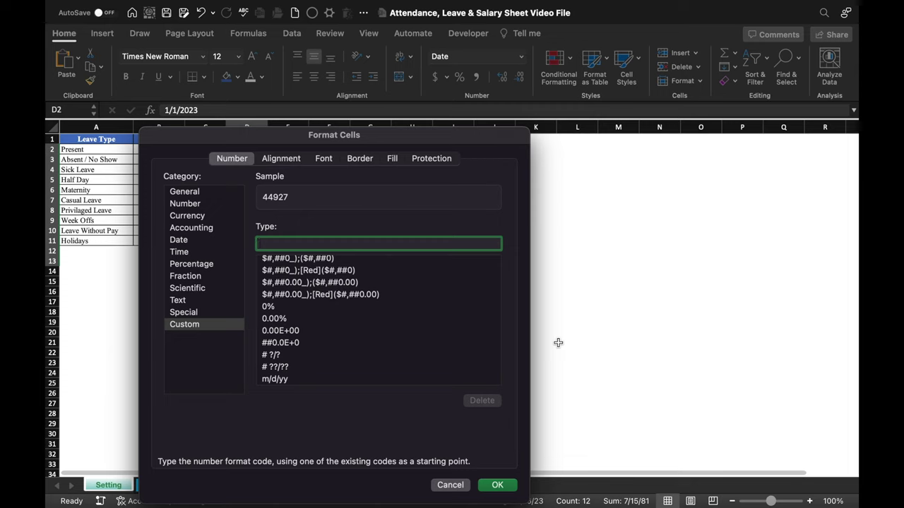
text(mmmm-yyyy)
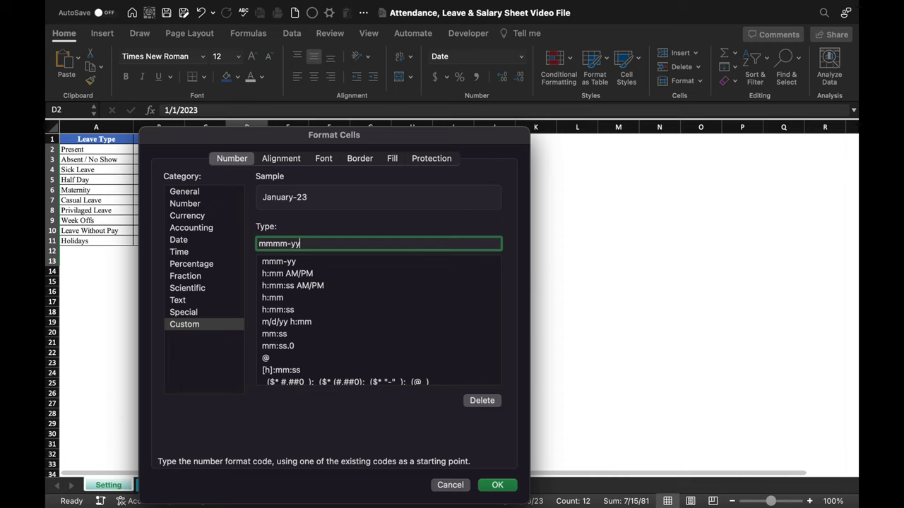
click(499, 486)
click(297, 76)
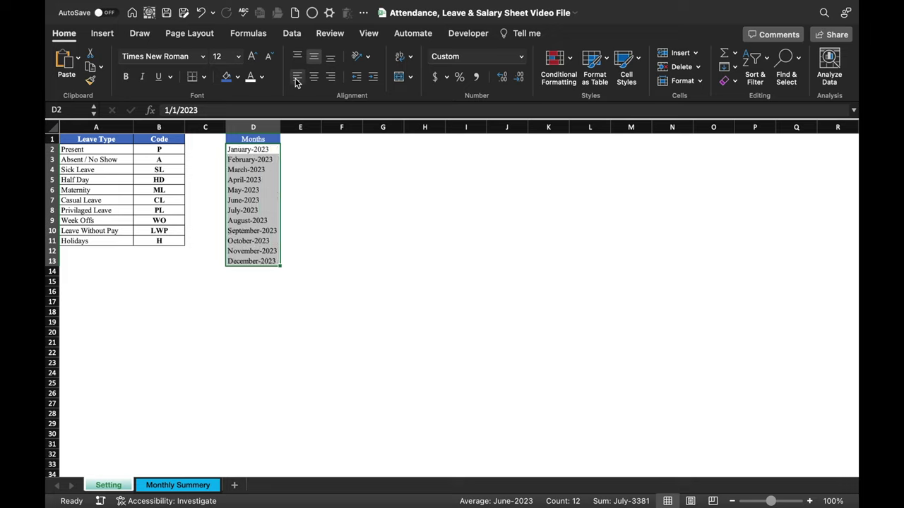
click(325, 169)
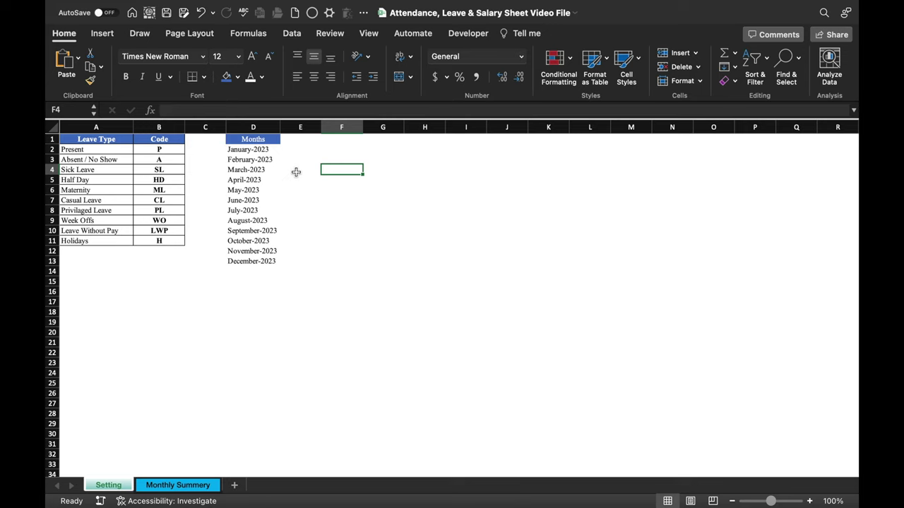
- Enter the headers Emp. ID, Emp. Name, Designation and Salary in cells F1 to I1
click(340, 146)
text(Emp. ID)
key(Tab)
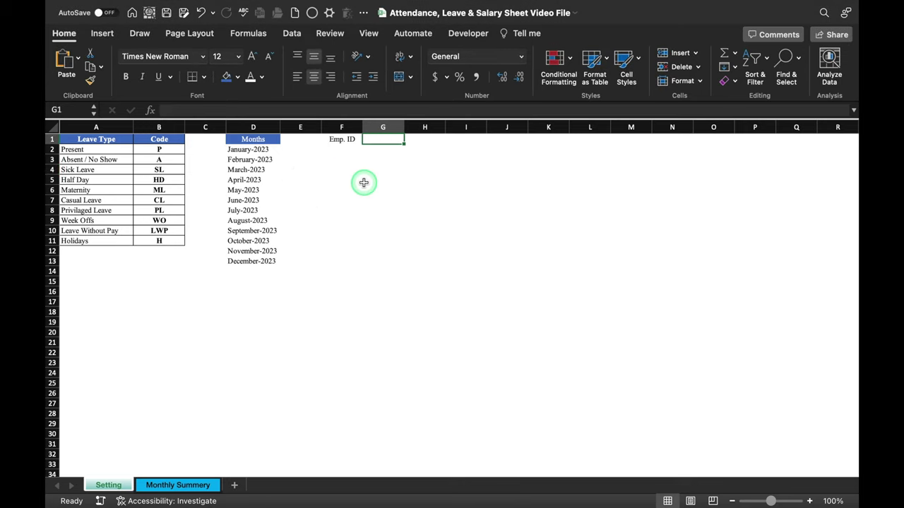
text(Emp. Name)
key(Tab)
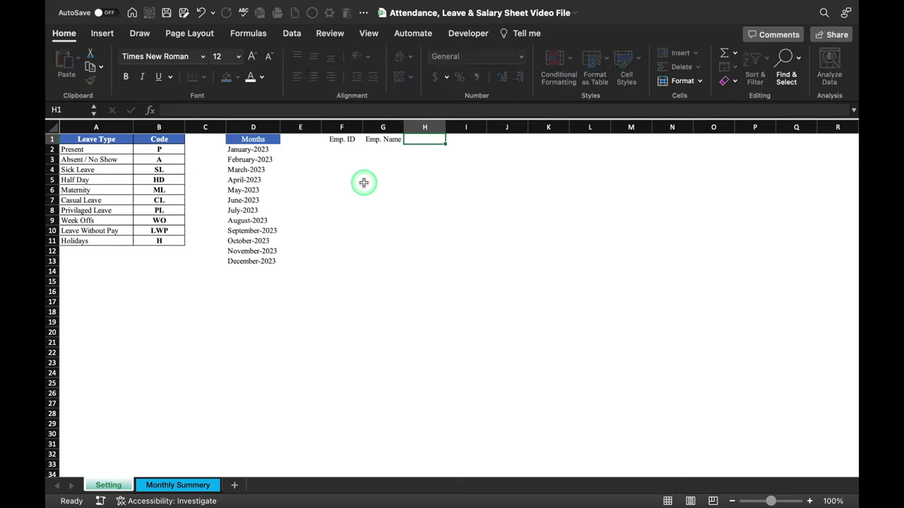
text(Designation)
key(Tab)
text(Salary)
key(Tab)
- Format the headers in F1:I1 with all borders, a blue fill and white font
drag(337, 139, 462, 140)
click(204, 76)
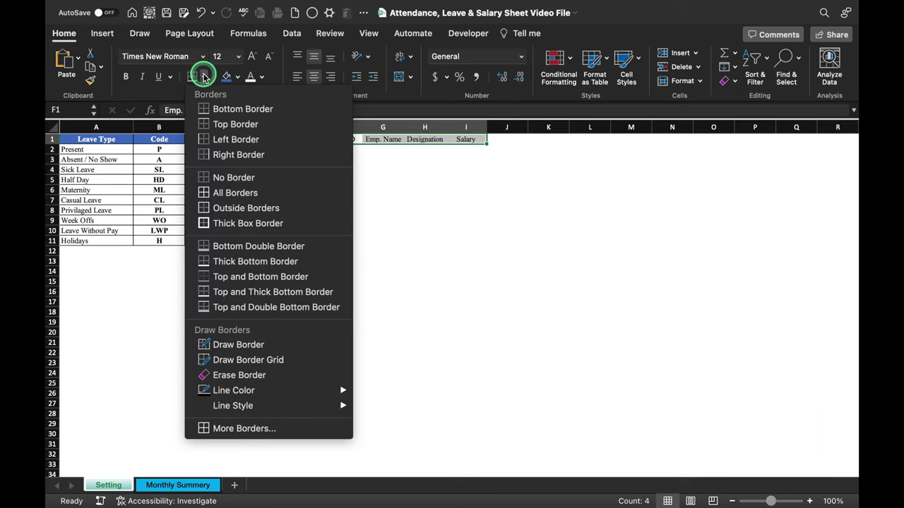
click(212, 192)
click(226, 78)
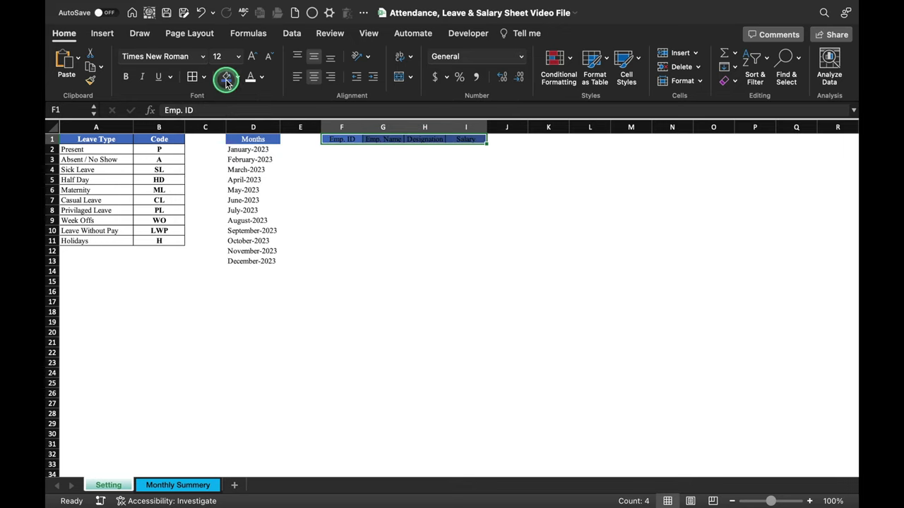
click(249, 78)
click(250, 78)
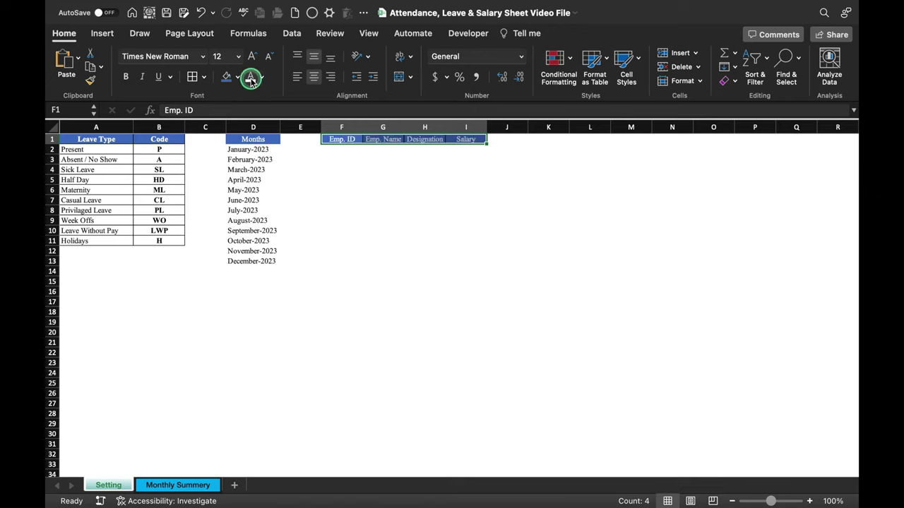
click(425, 199)
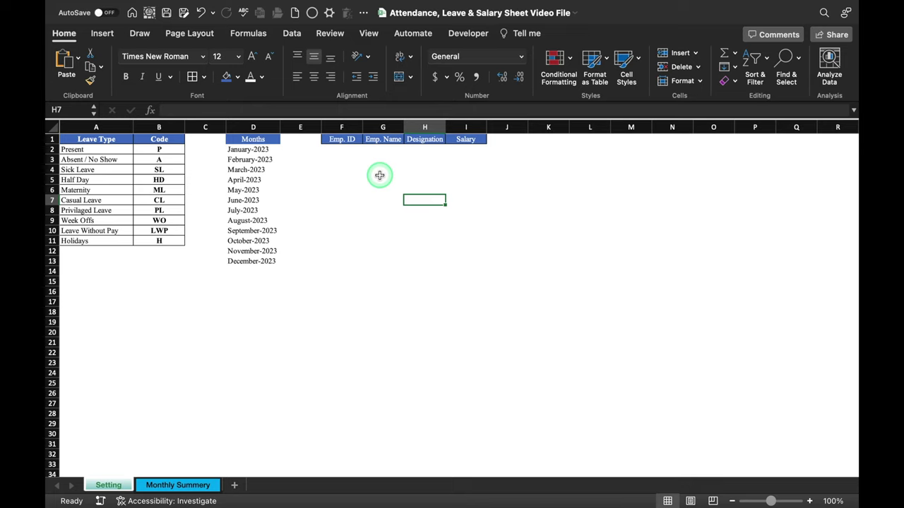
- Paste the copied employee list starting at F2, add all borders to it and widen the Designation column to fit
key(super+c)
click(339, 149)
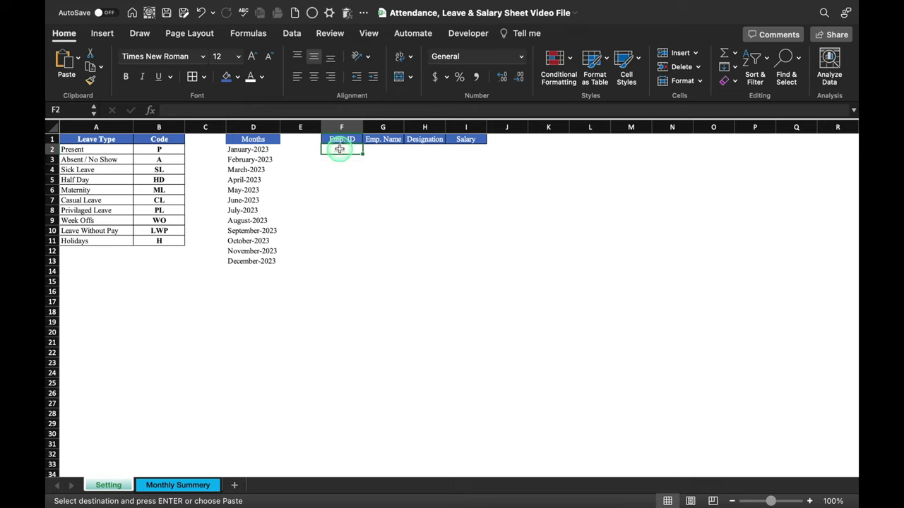
right_click(340, 149)
mouse_move(470, 198)
click(568, 316)
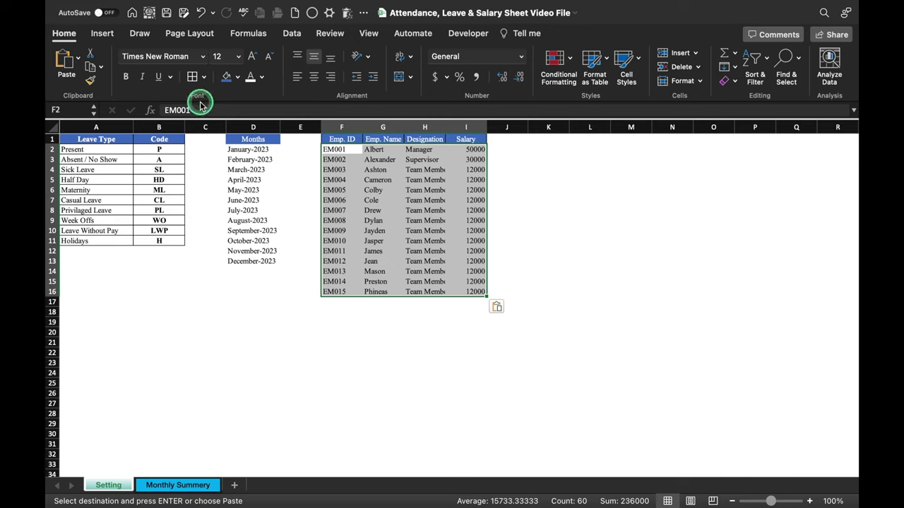
click(192, 76)
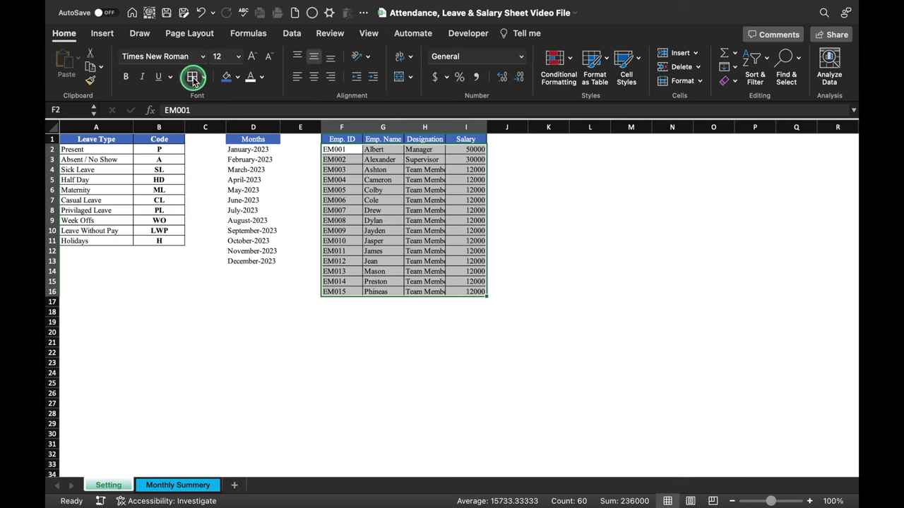
drag(444, 127, 450, 127)
- Enter the headers Sl. No., Date and Holidays in cells K1 to M1
click(555, 148)
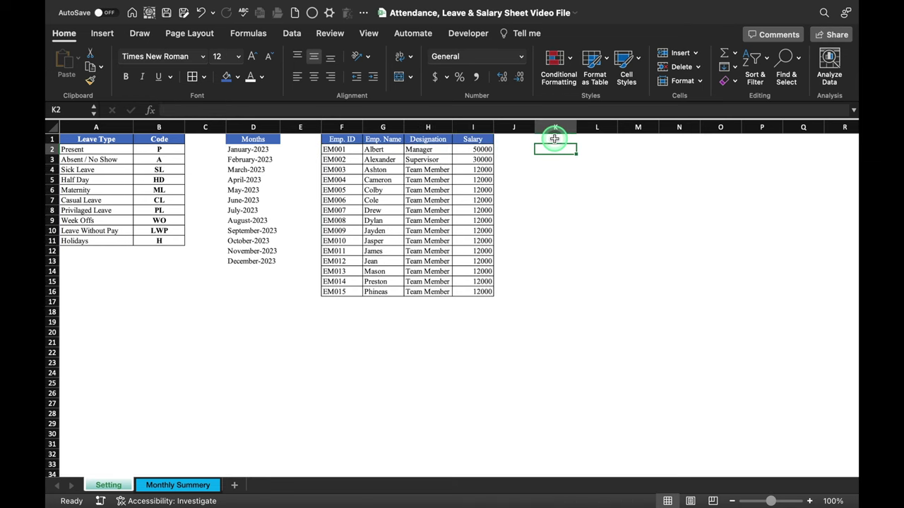
click(555, 139)
text(Sl. No.)
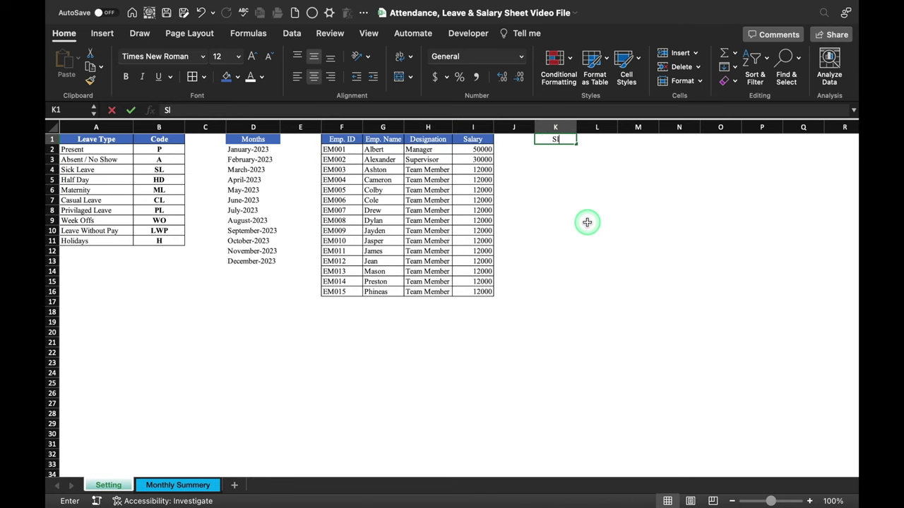
key(Tab)
text(Date)
key(Tab)
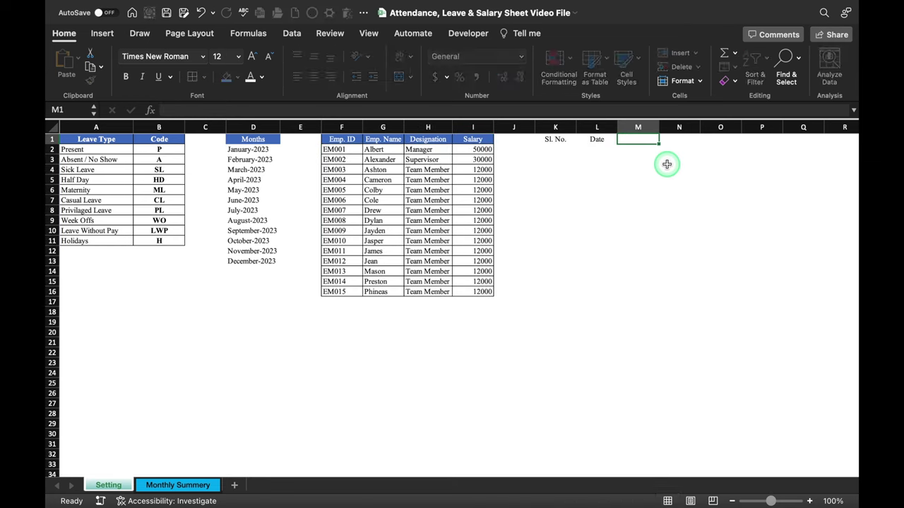
text(Holidays)
- Format the headers in K1:M1 with a blue fill, white font and all borders
drag(555, 139, 635, 140)
click(227, 77)
click(250, 77)
click(192, 76)
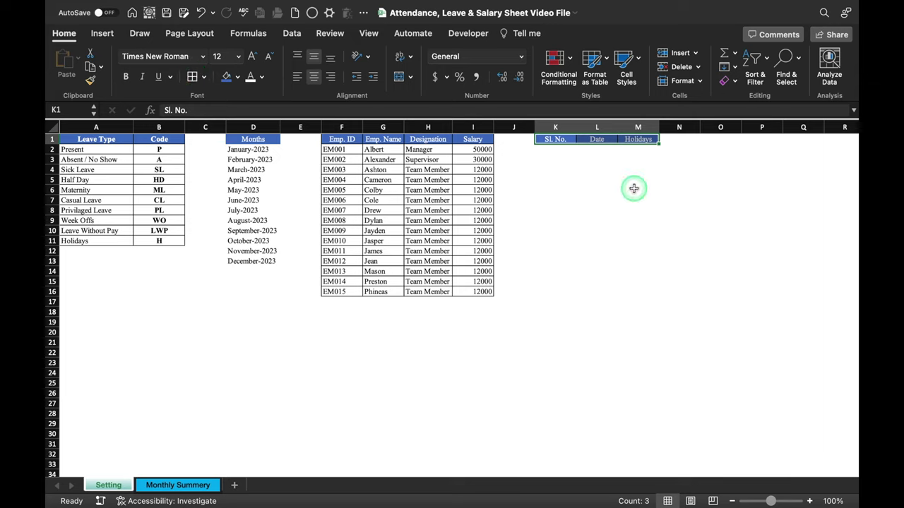
- Copy the prepared 2023 holiday list and paste it below the Sl. No., Date and Holidays headers, starting at K2
key(super+c)
click(554, 149)
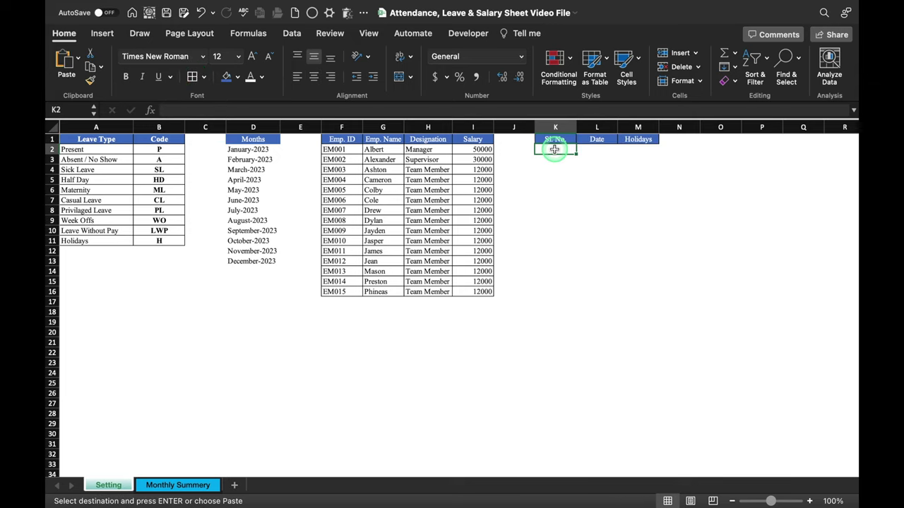
right_click(554, 149)
mouse_move(625, 196)
click(459, 310)
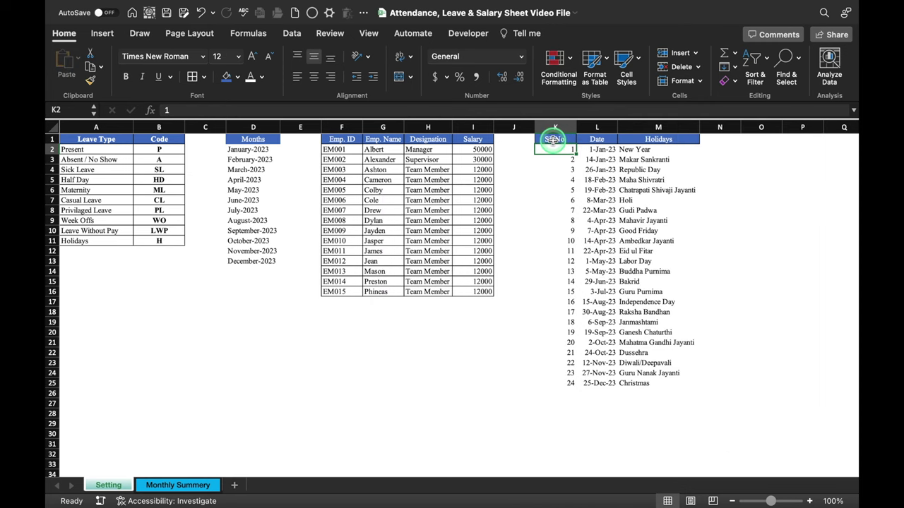
- Add all borders to the holiday table K1:M25, centre the Sl. No. column and left-align the dates
drag(554, 140, 636, 382)
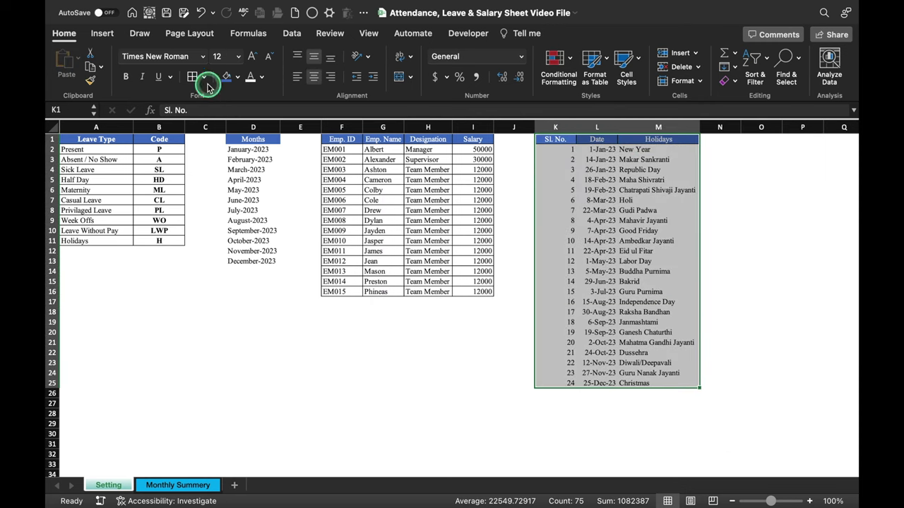
click(196, 78)
click(561, 127)
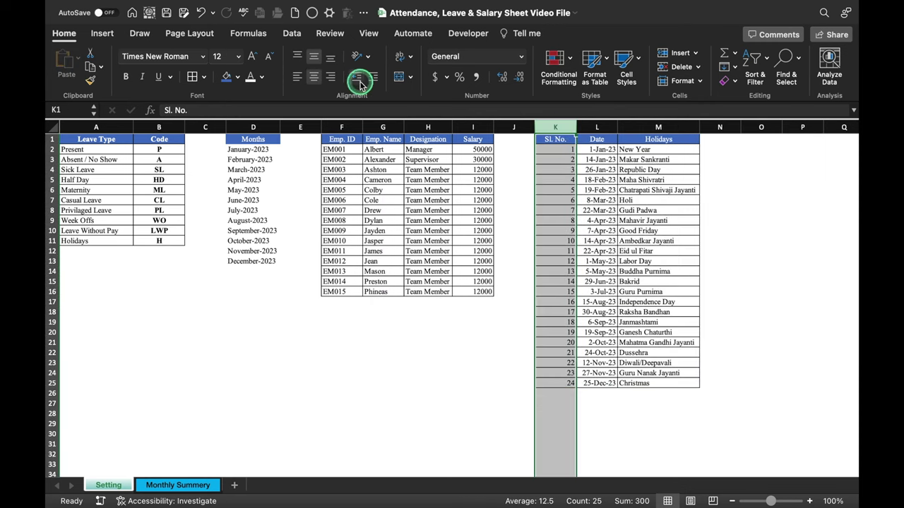
click(311, 78)
click(719, 158)
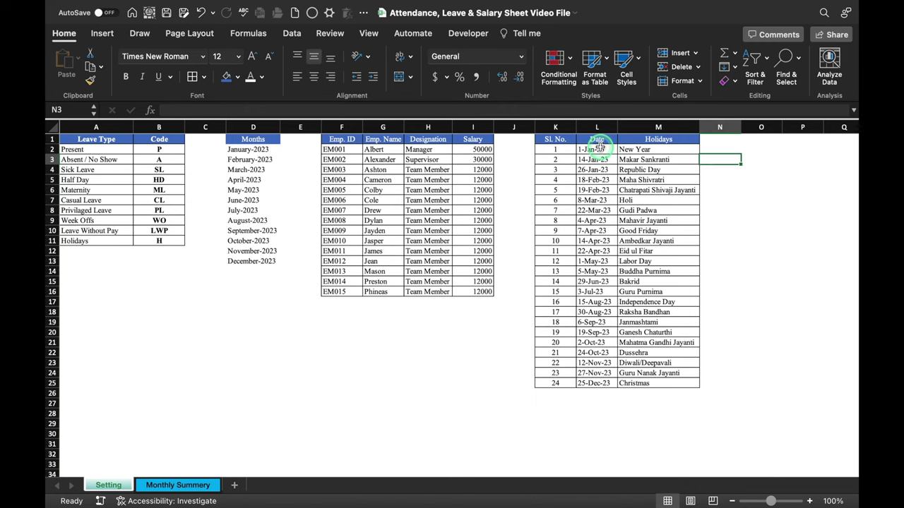
- Define a workbook-scoped holiday name for the dates in L2:L25 of the Setting sheet
drag(598, 147, 602, 386)
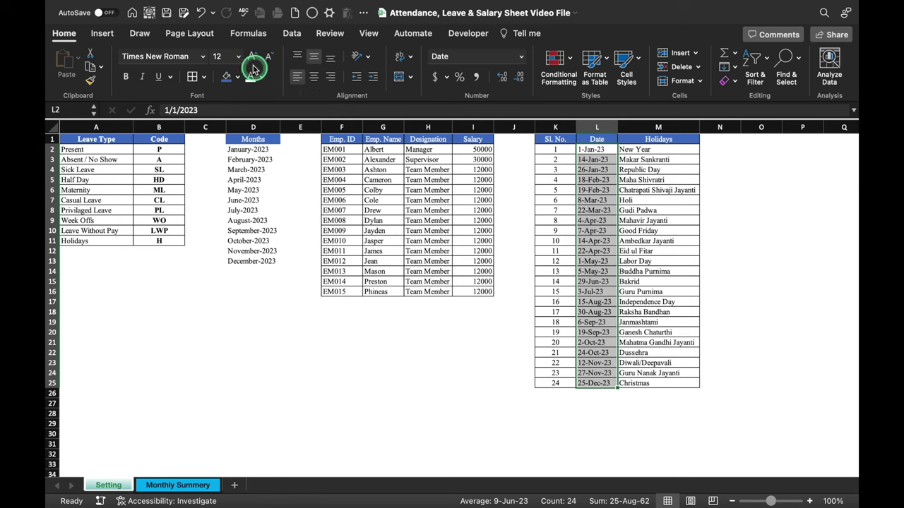
click(250, 35)
click(475, 55)
click(440, 114)
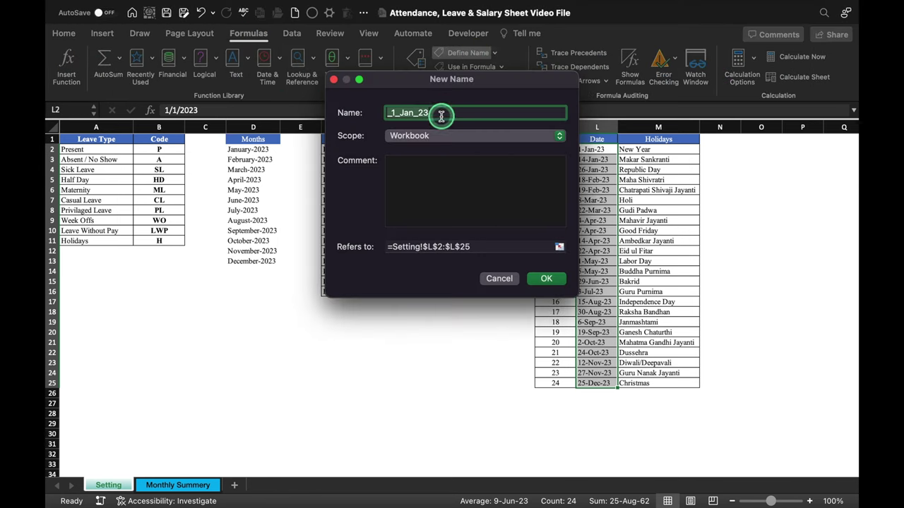
double_click(441, 115)
key(BackSpace)
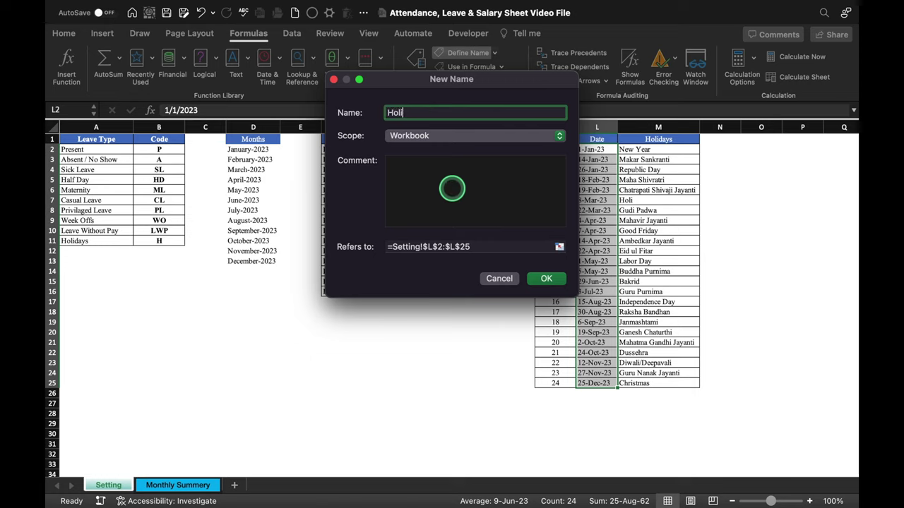
click(545, 278)
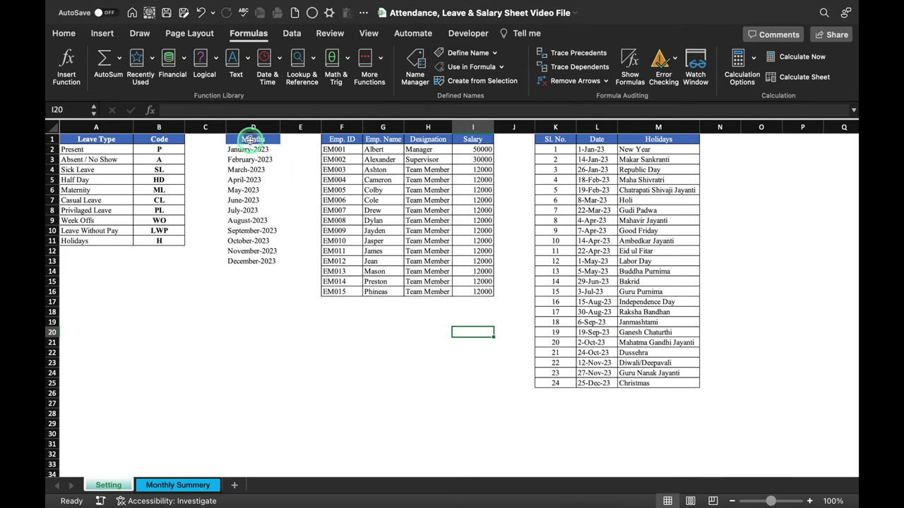
- Add all borders to the Months list in D1:D13
drag(251, 139, 252, 261)
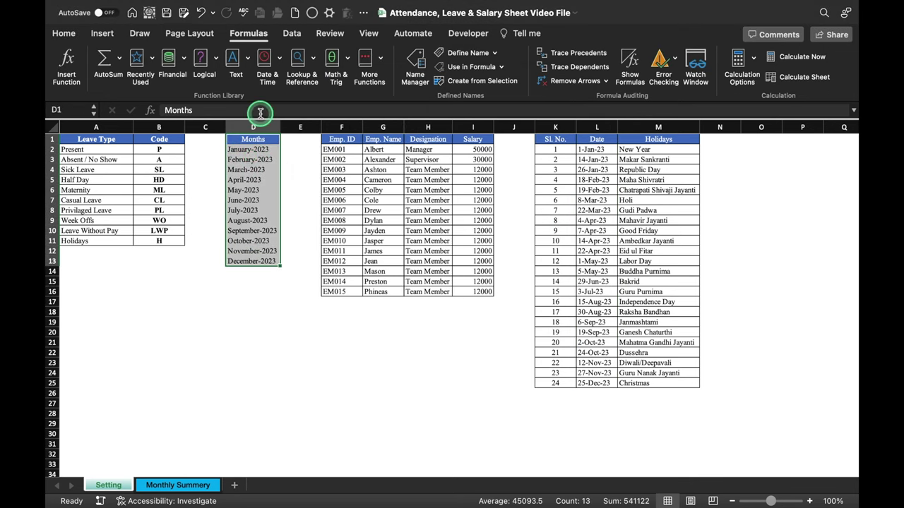
click(62, 33)
click(473, 322)
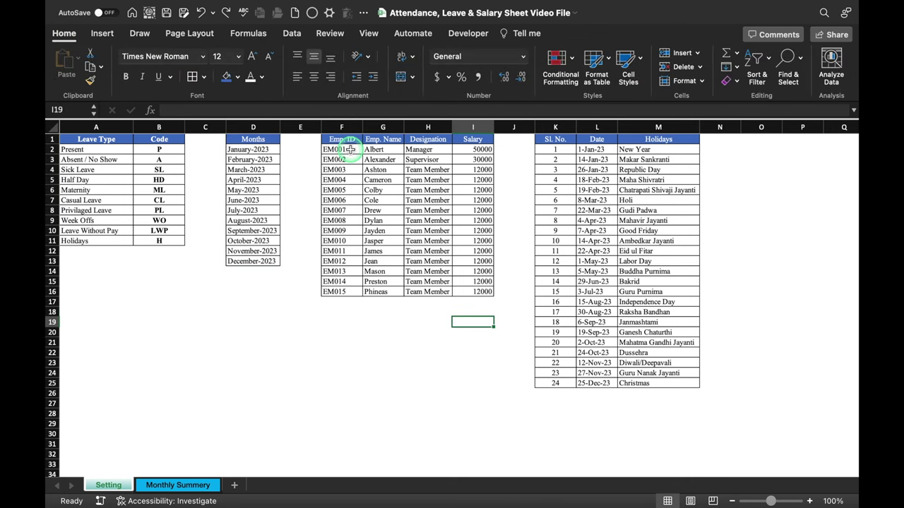
- Convert the employee list F1:I16 into a table with headers and turn off its filter buttons
drag(344, 140, 468, 289)
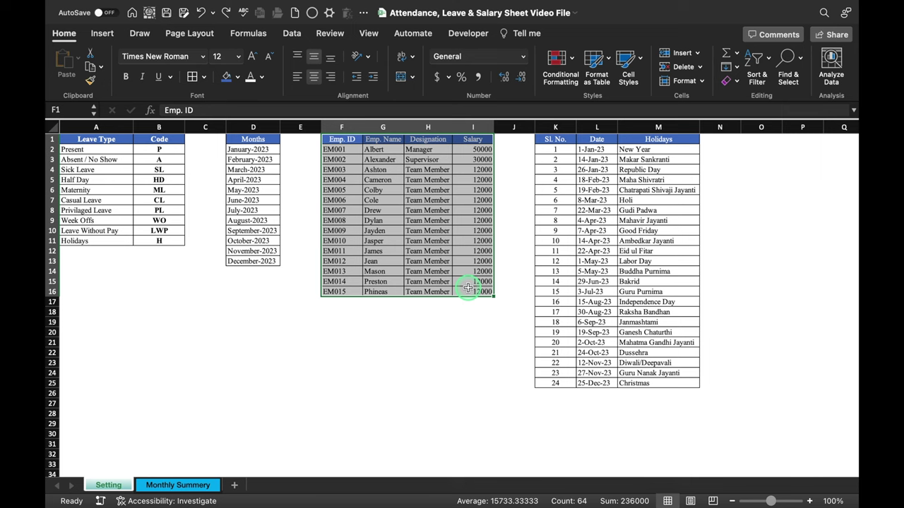
key(ctrl+t)
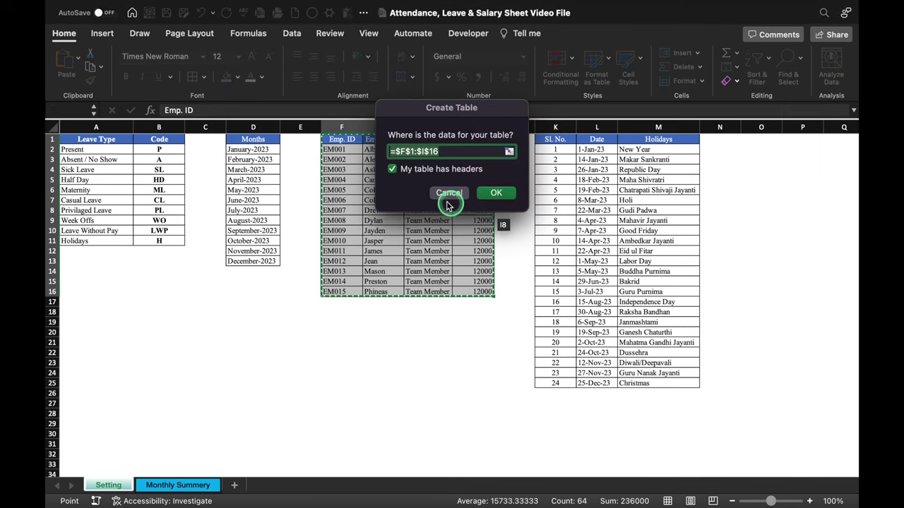
click(511, 200)
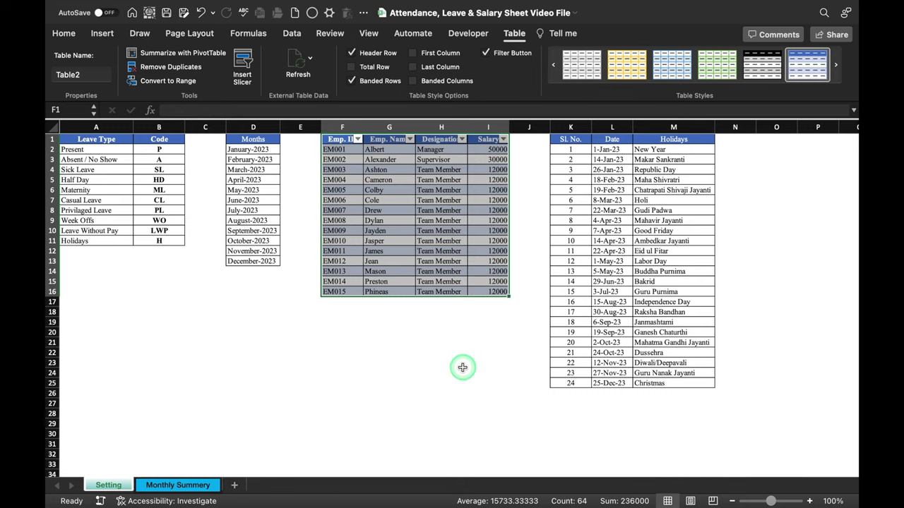
click(485, 53)
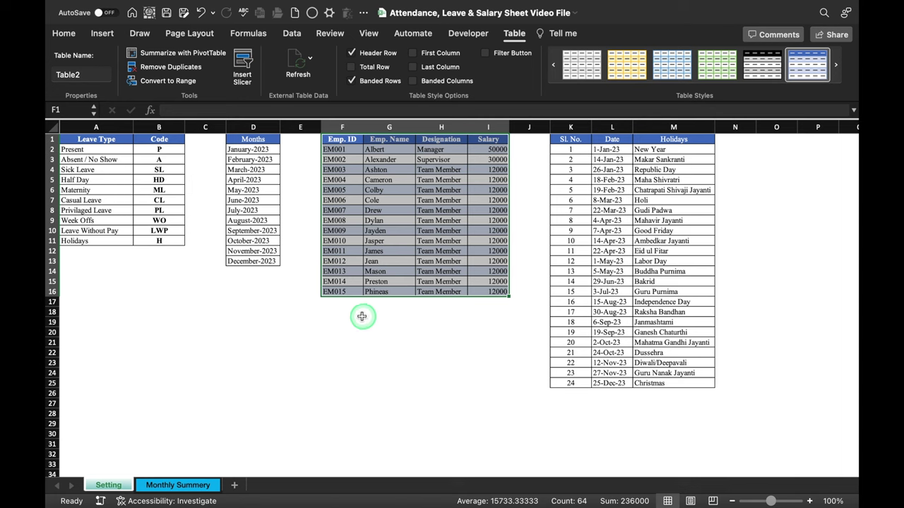
- Test the employee table's automatic expansion with an employee ID in F17, and undo the entry
click(343, 301)
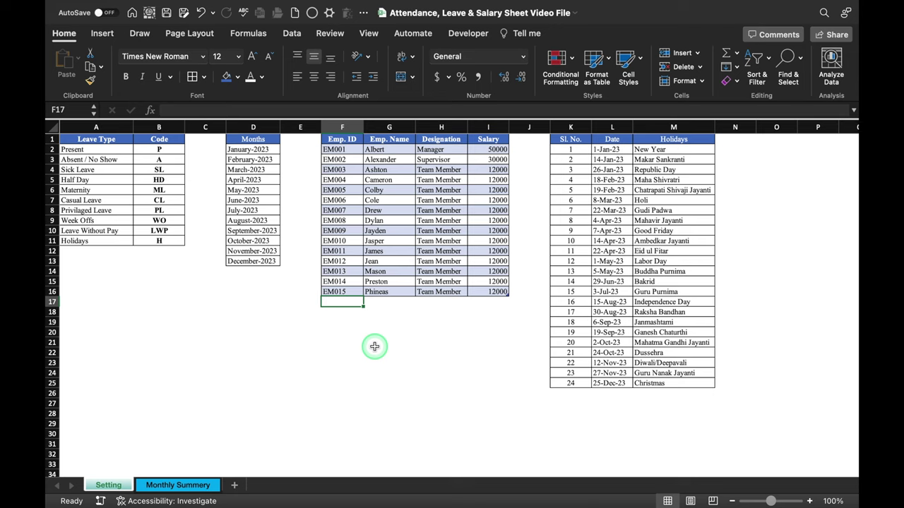
text(EM001)
key(Return)
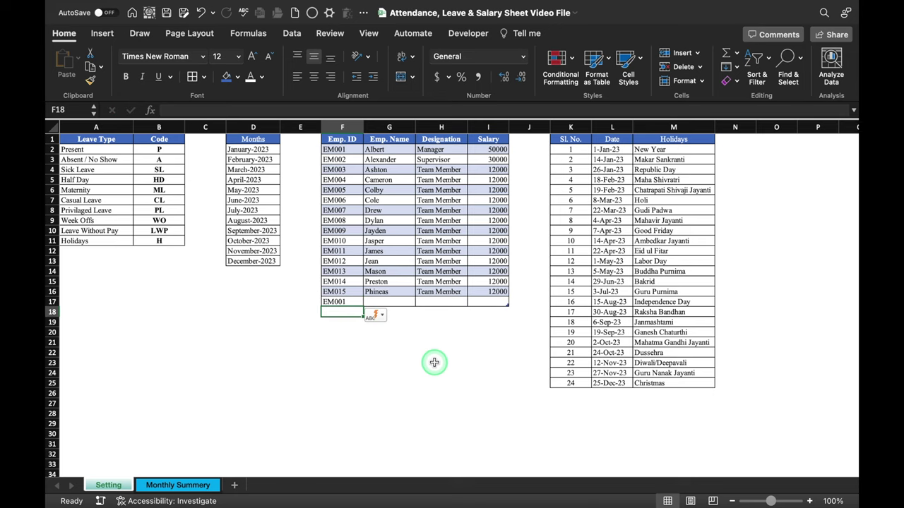
key(super+z)
key(super+z)
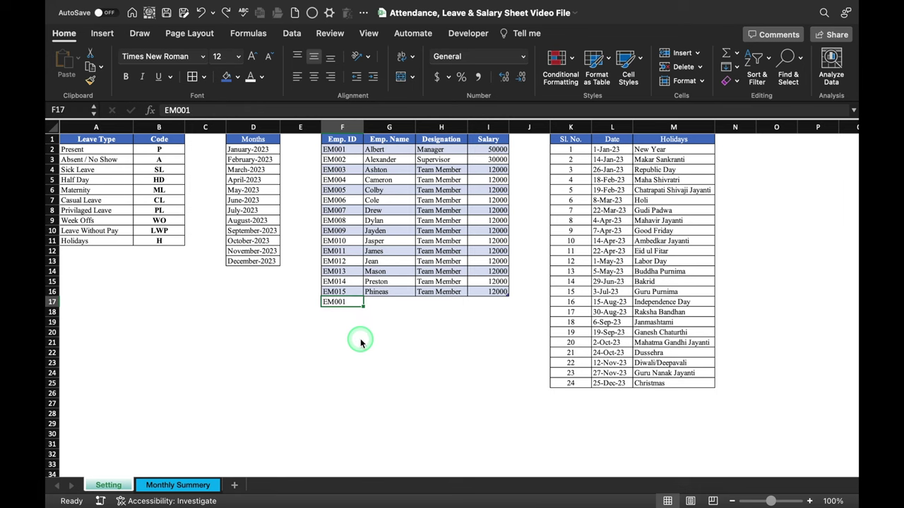
click(359, 343)
- Add a new worksheet after the Setting sheet and name it Mark Leaves
click(235, 486)
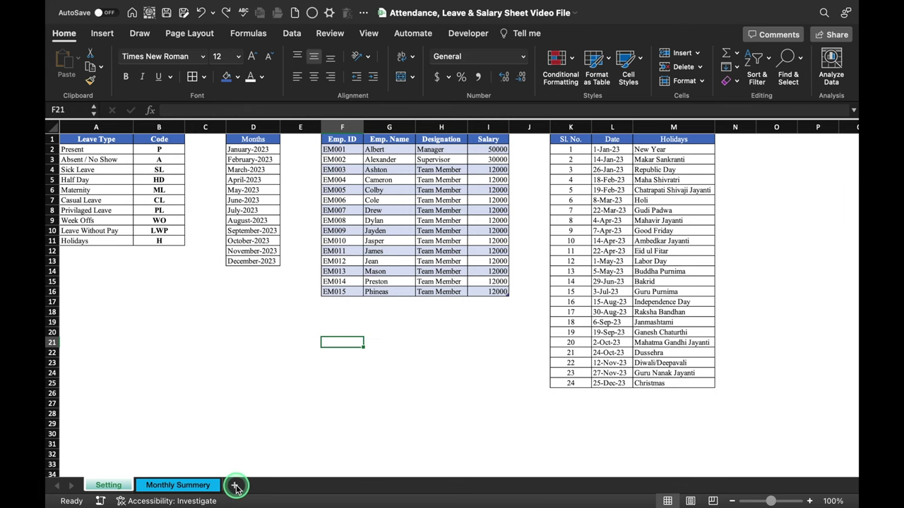
double_click(168, 487)
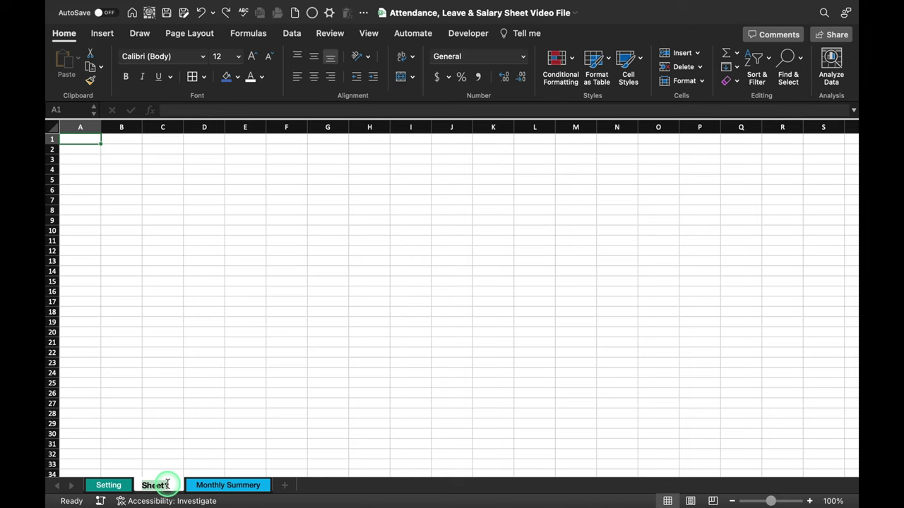
text(Mark Leaves)
click(286, 413)
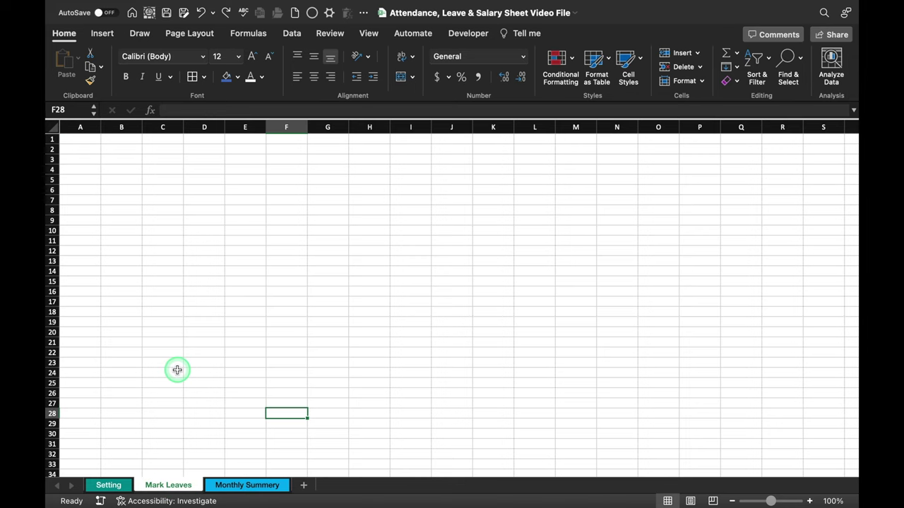
- Enter the headers Unique ID, Emp. ID, Emp. Name, Designation, Date, Day and Leave Type in cells A1 to G1
click(92, 139)
text(Unique ID)
key(Tab)
text(Emp. ID)
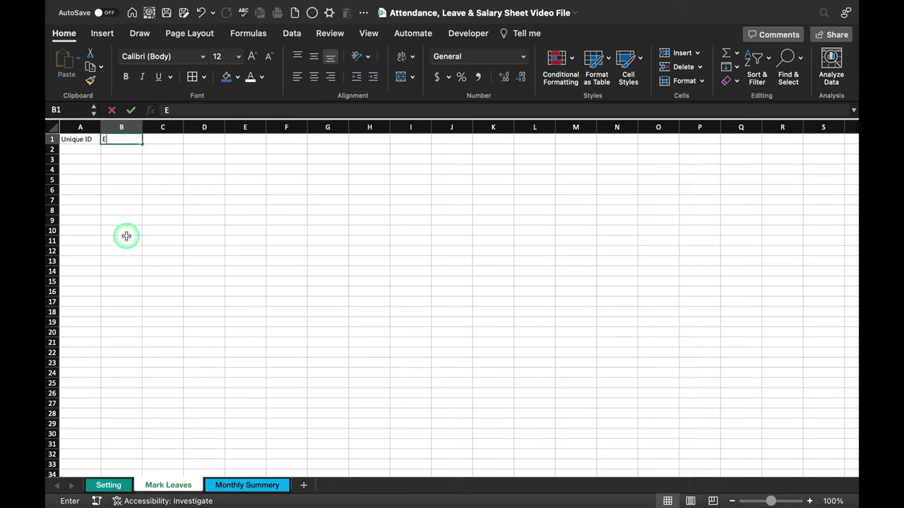
key(Tab)
text(Emp. Name)
key(Tab)
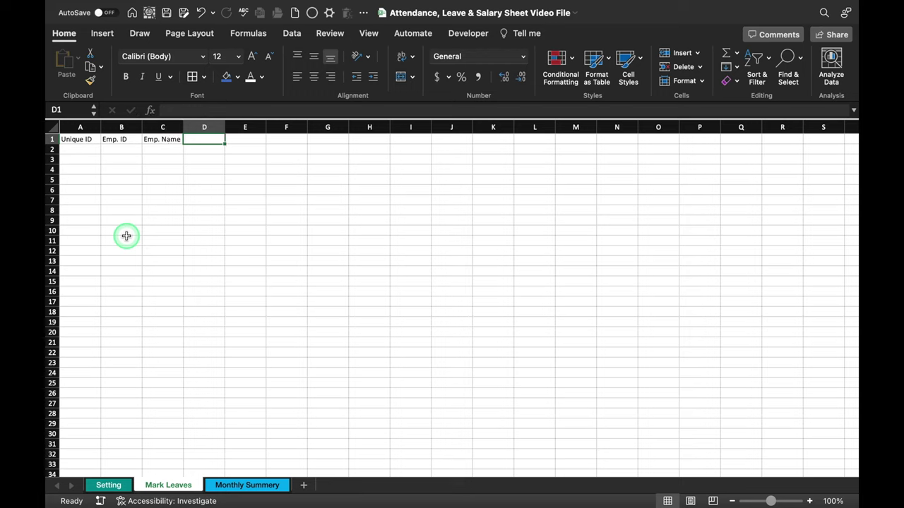
text(Designation)
key(Tab)
text(Date)
key(Tab)
text(Day)
key(Tab)
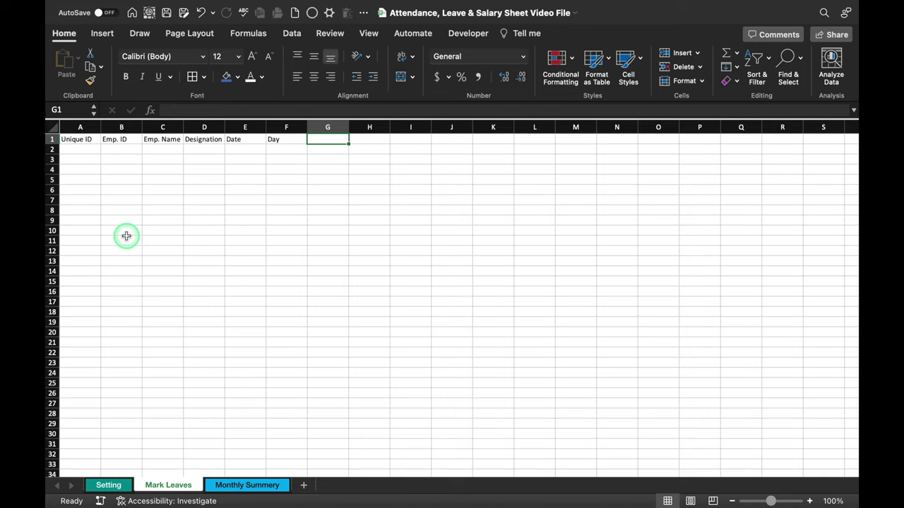
text(Leave Type)
key(Tab)
- Centre the header row horizontally and vertically, and add all borders to A1:G31
click(51, 139)
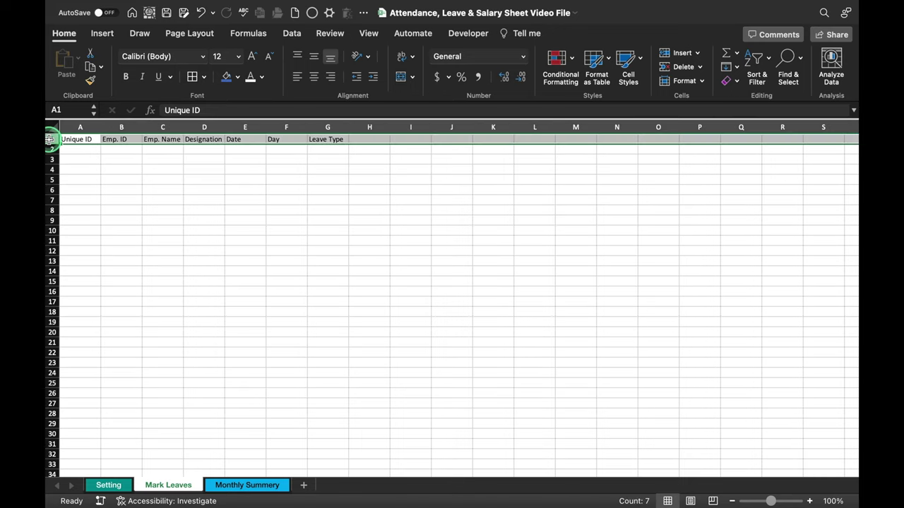
click(314, 77)
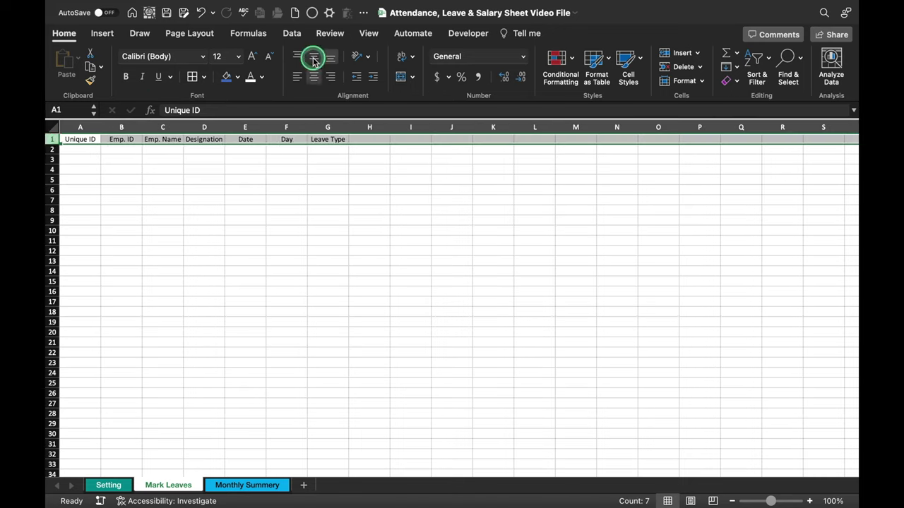
click(189, 219)
drag(80, 139, 330, 443)
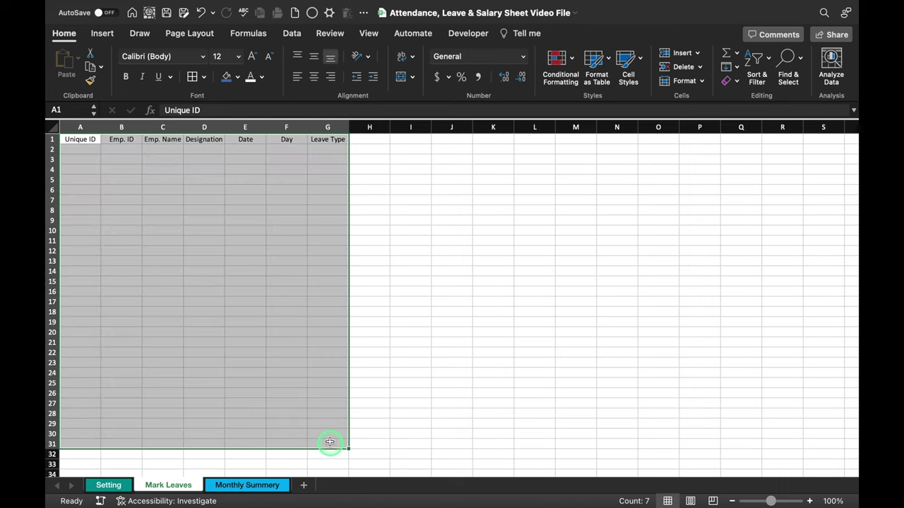
click(192, 77)
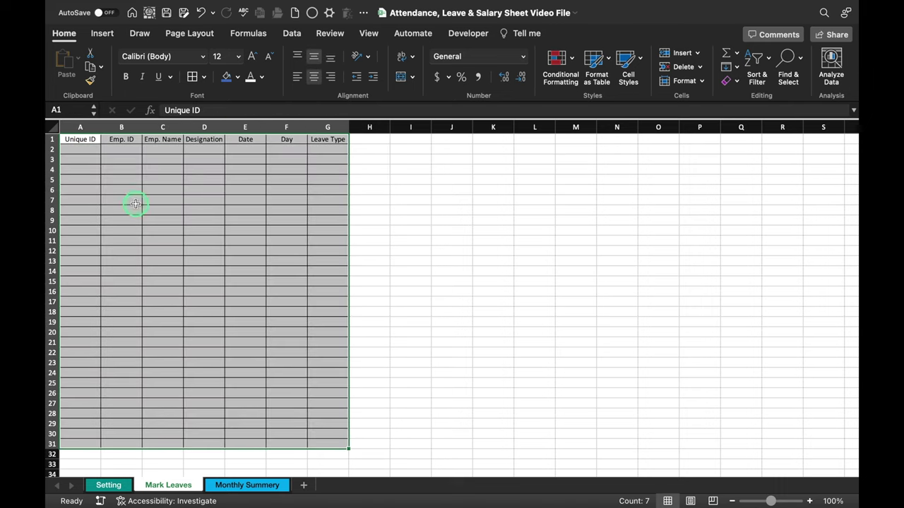
- Hide the gridlines on the Mark Leaves sheet
key(Down)
click(371, 34)
click(365, 61)
click(329, 115)
click(121, 201)
- Convert A1:G31 into a table with headers and turn off its filter buttons
drag(80, 139, 337, 443)
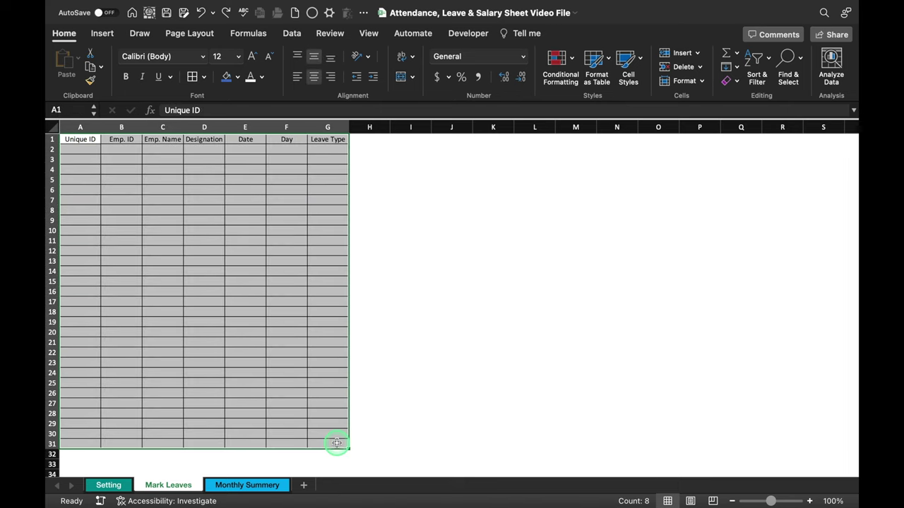
key(super+t)
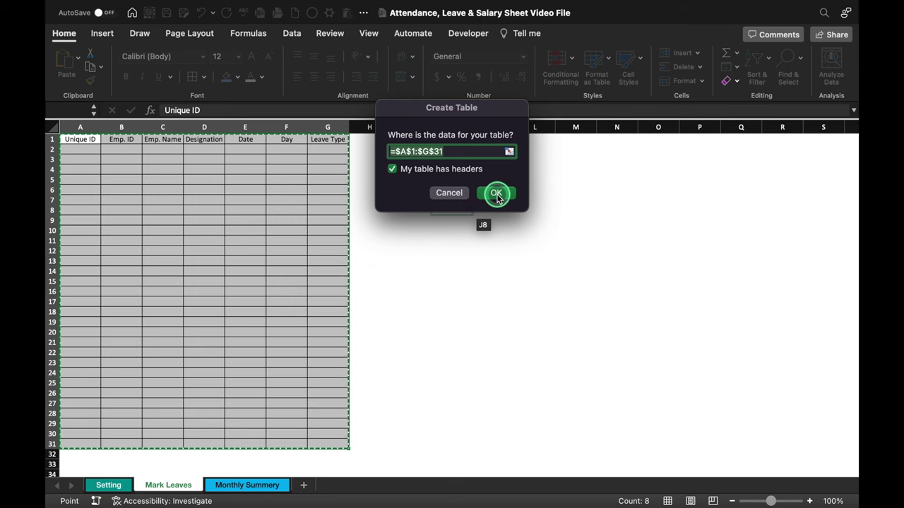
click(496, 195)
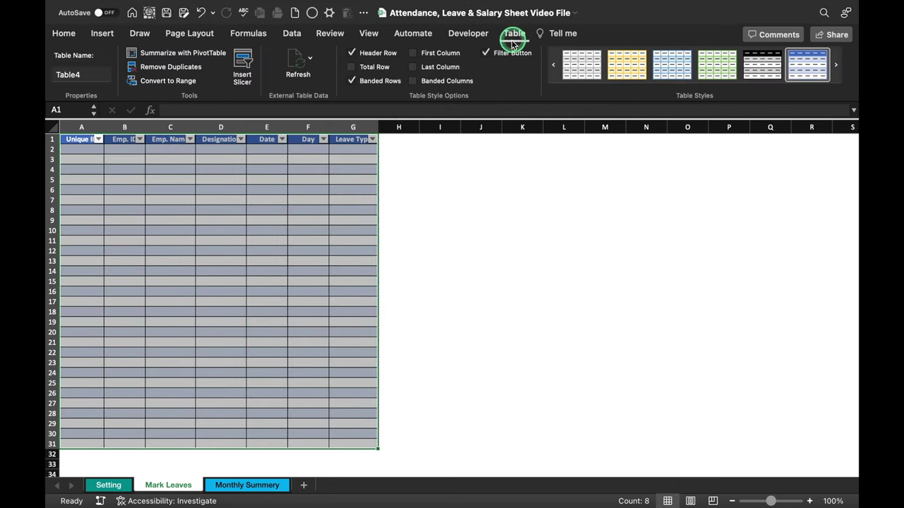
click(485, 53)
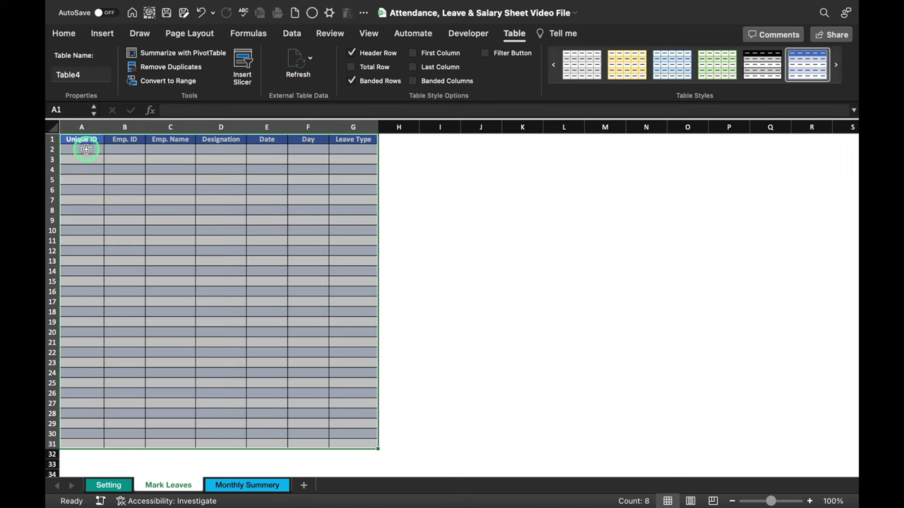
click(86, 150)
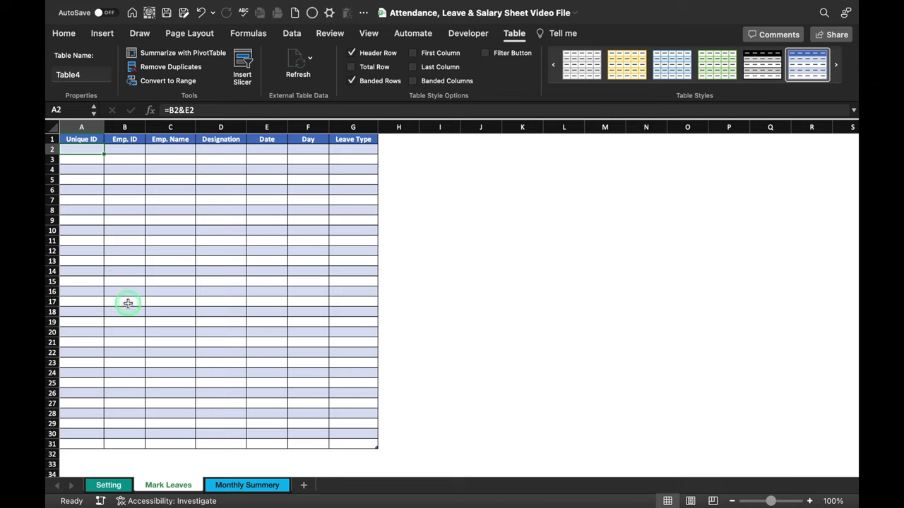
text(=)
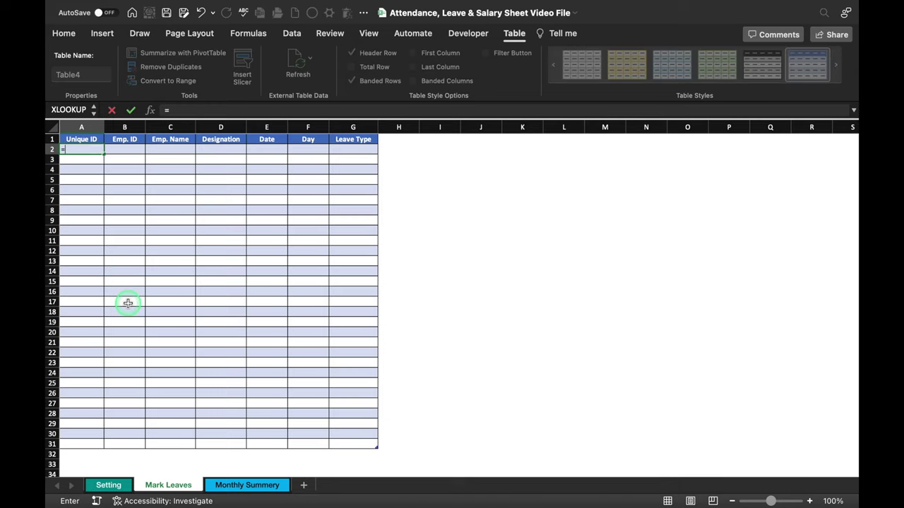
click(122, 149)
text(&)
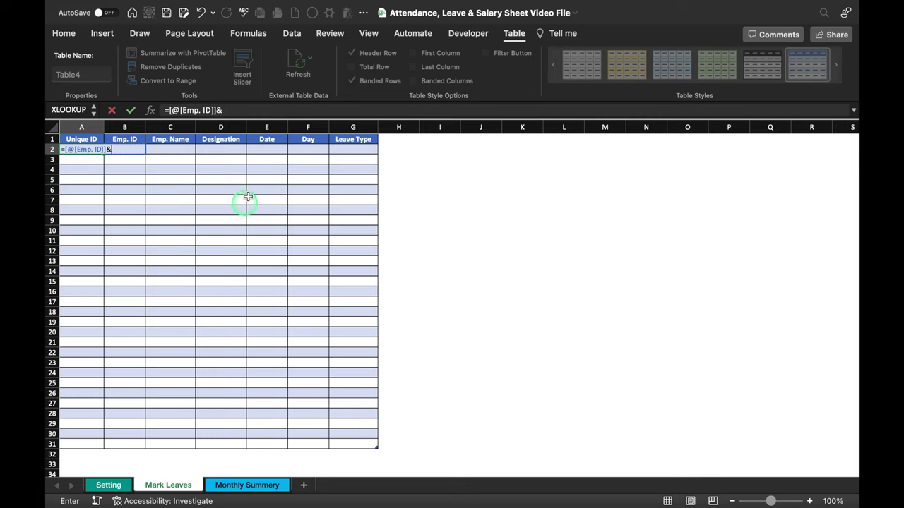
click(267, 150)
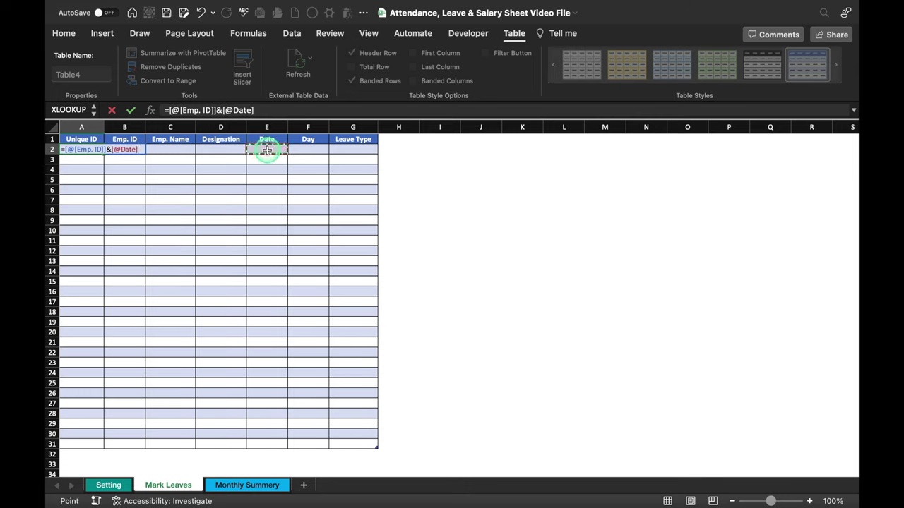
key(Return)
- Check the cells down the Unique ID column to see whether the formula was filled into every table row
key(Down)
key(Down)
key(Down)
key(Down)
key(Down)
key(Down)
key(Down)
key(Down)
key(Down)
key(Down)
key(Down)
key(Down)
key(Down)
key(Down)
key(Down)
key(Down)
key(Down)
key(Down)
key(Up)
key(Down)
key(Up)
key(Up)
key(Up)
key(Down)
key(Down)
key(Down)
key(Up)
key(Up)
key(Down)
key(Down)
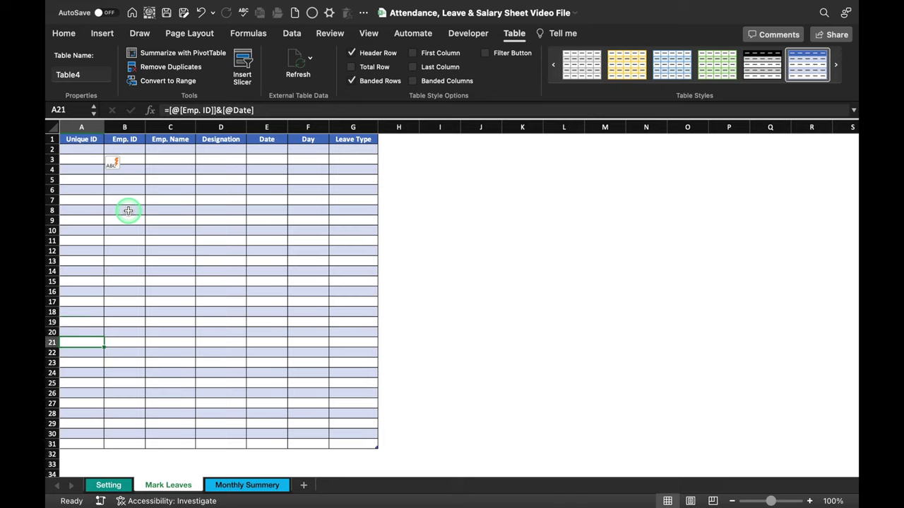
- Add list data validation to the first Emp. ID cell, B2, using =Setting!$F:$F as the source
click(132, 148)
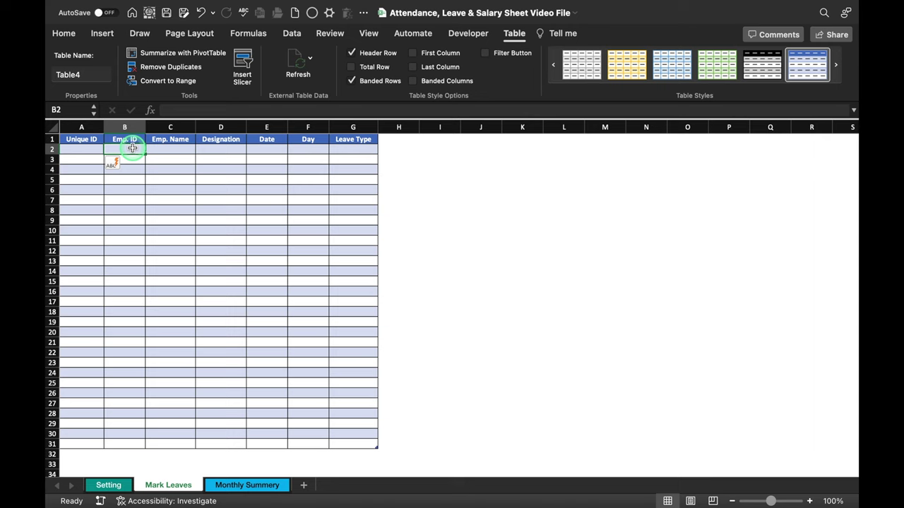
click(293, 33)
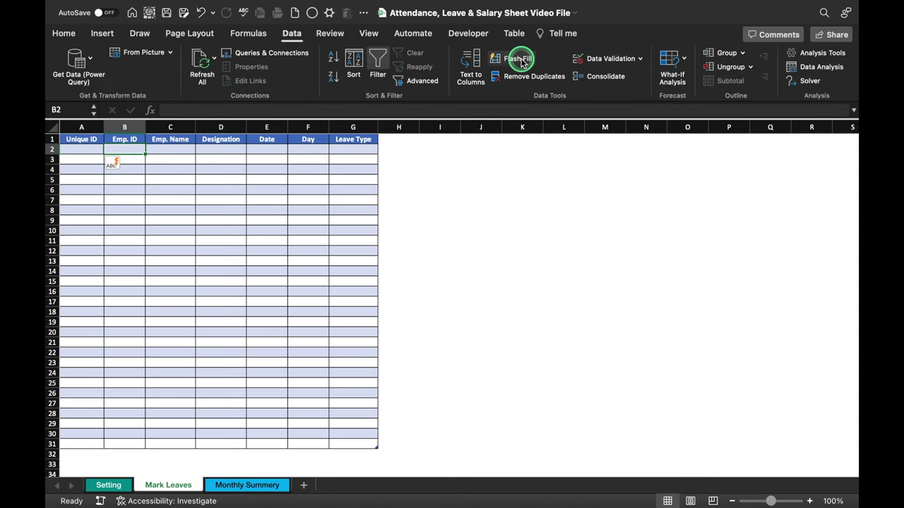
click(607, 60)
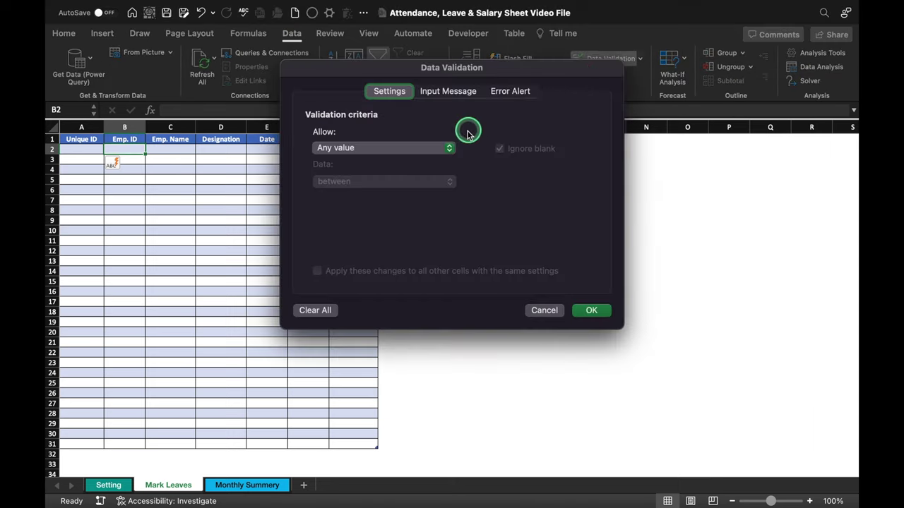
click(448, 148)
click(393, 189)
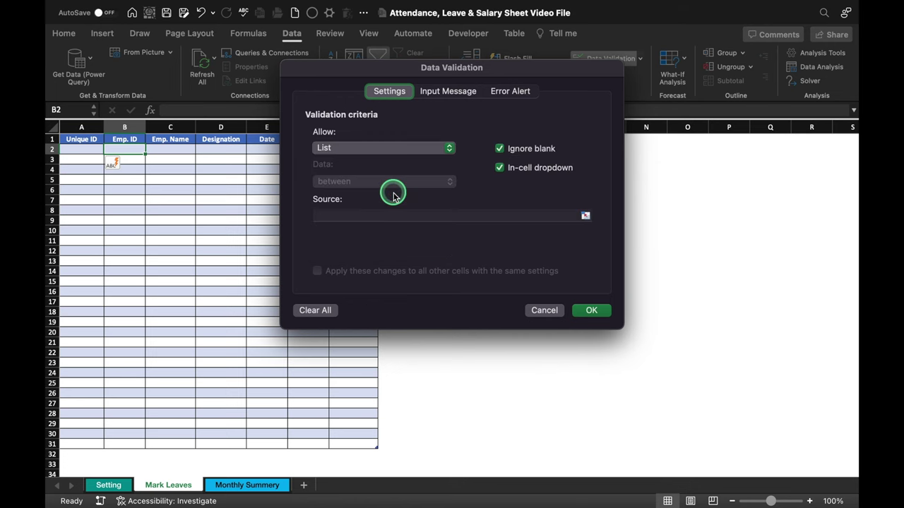
click(403, 215)
click(113, 486)
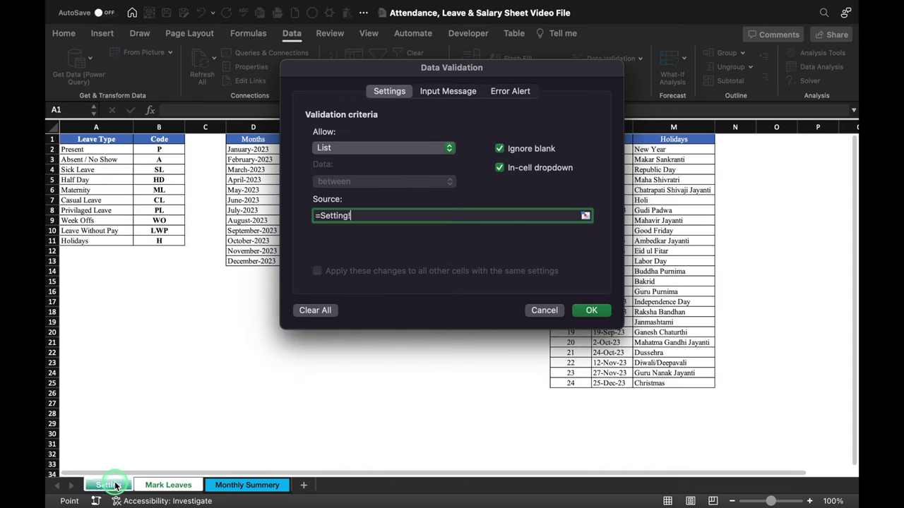
drag(377, 73, 596, 82)
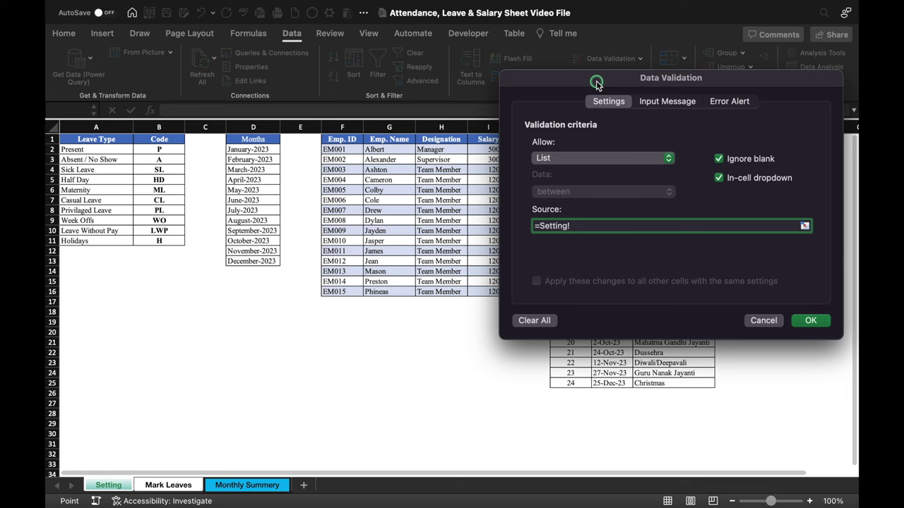
click(341, 126)
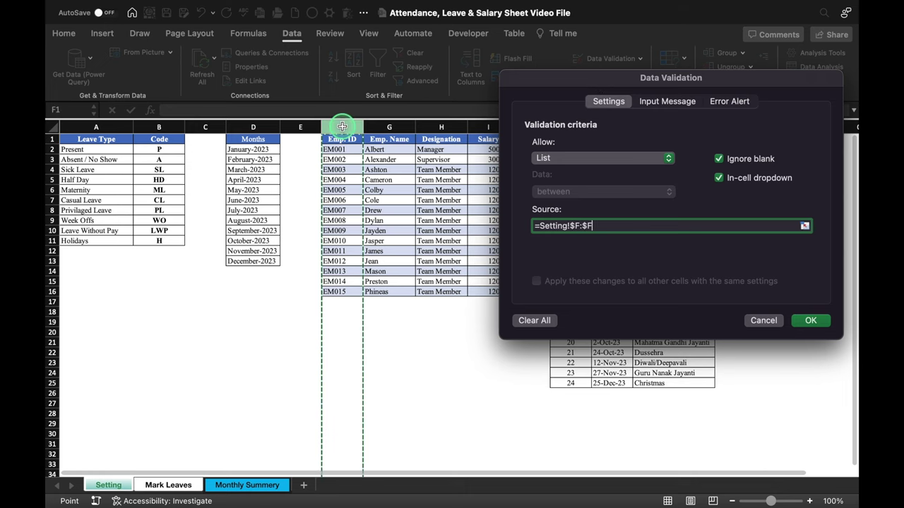
click(805, 321)
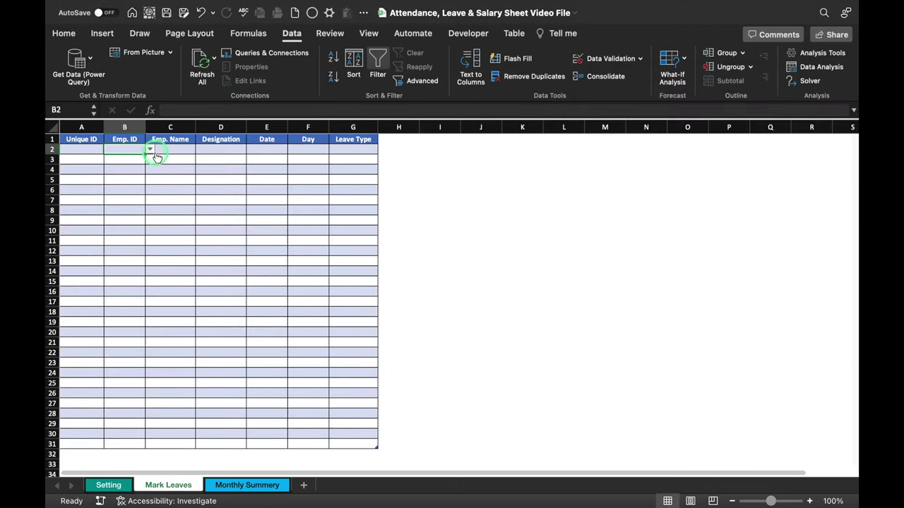
- Test the dropdown in B2 by choosing the first employee ID and clear the cell again
click(150, 151)
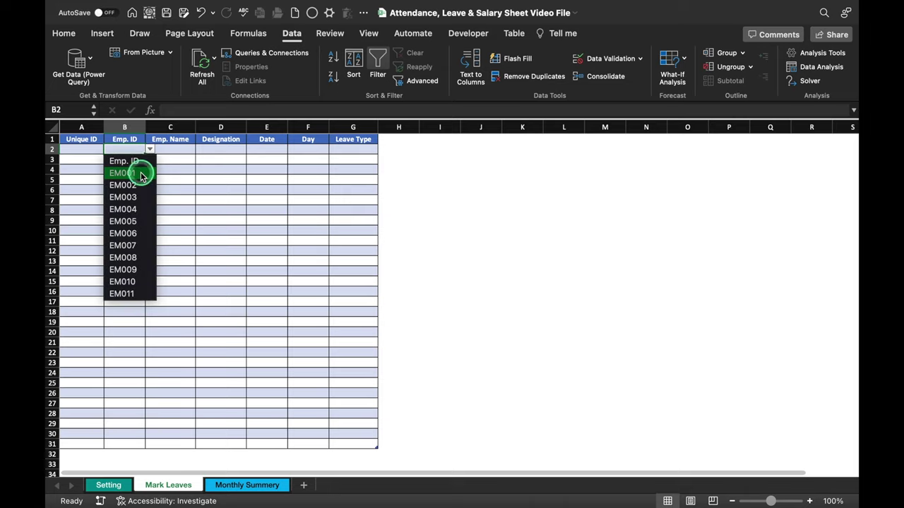
click(137, 173)
key(Delete)
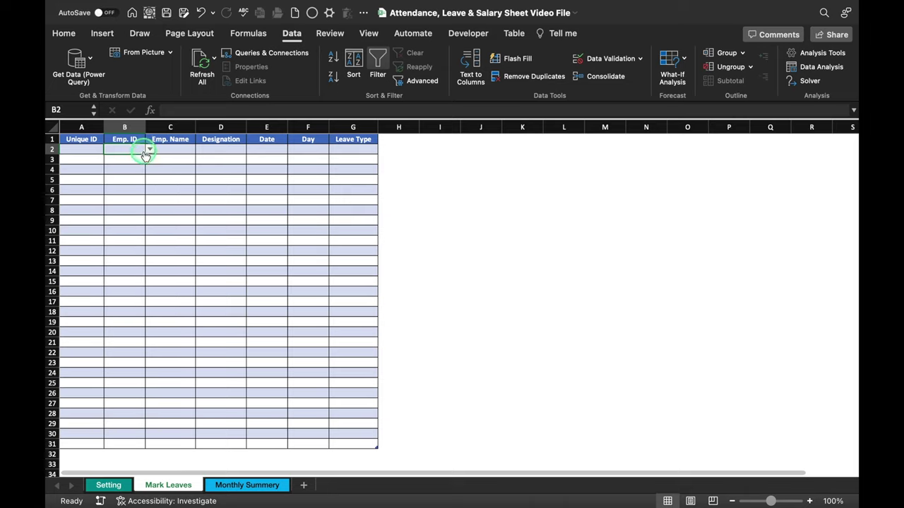
- Fill B2 with its dropdown down through B31 and widen the Emp. Name column to about twice its width
drag(145, 153, 139, 443)
click(172, 150)
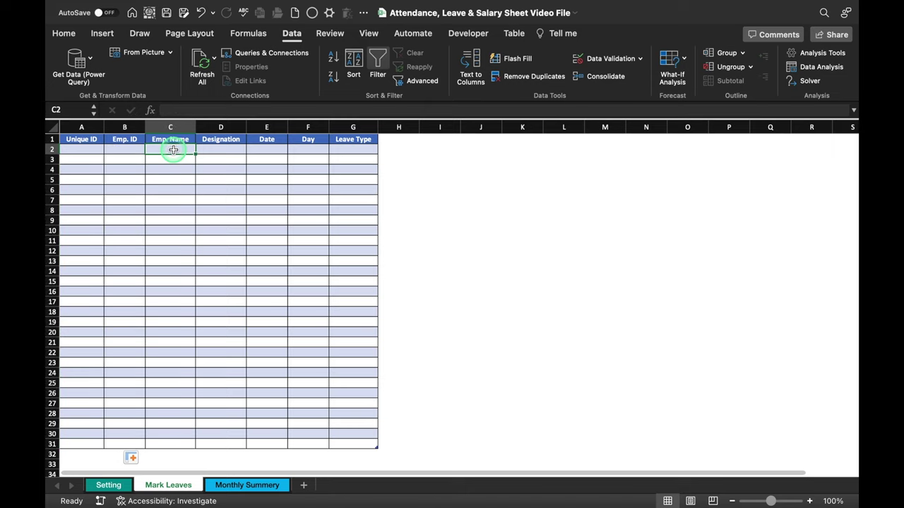
drag(195, 131, 254, 128)
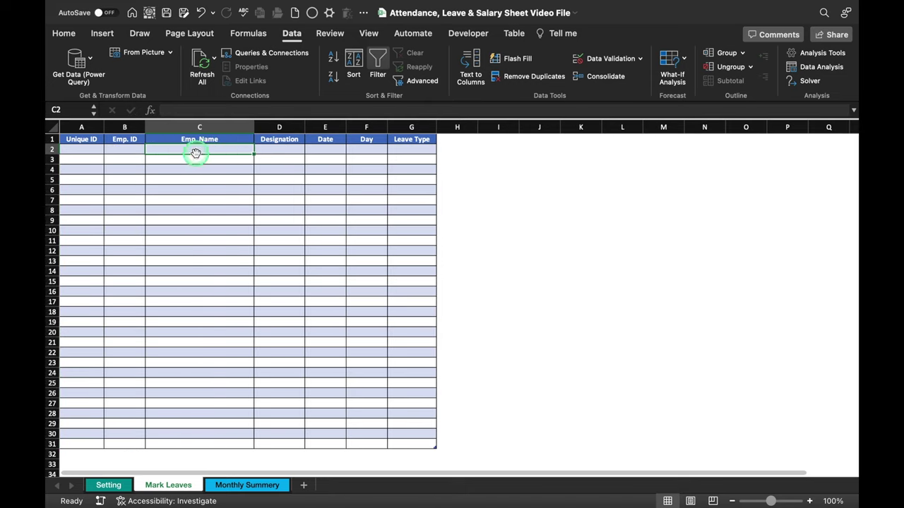
- Enter the formula =VLOOKUP([@[Emp. ID]],Setting!$F:$I,2,0) in the first Emp. Name cell, C2
text(=)
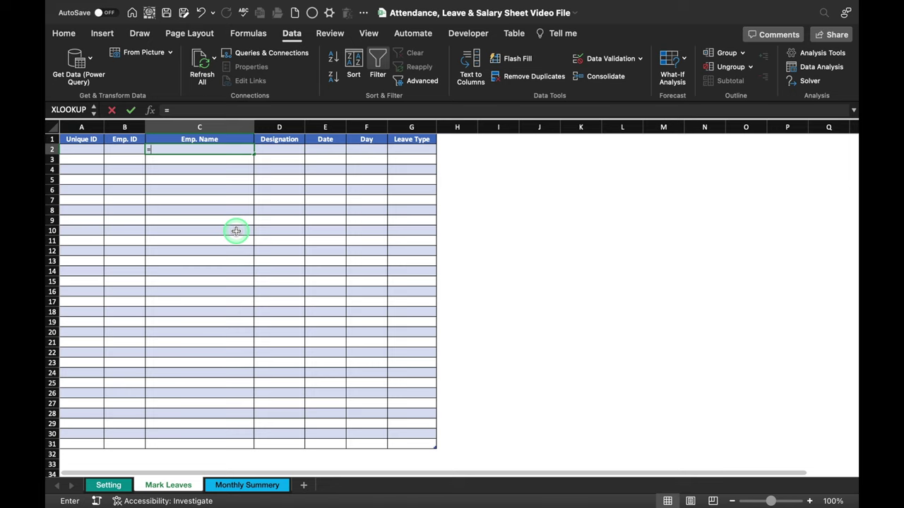
text(vl)
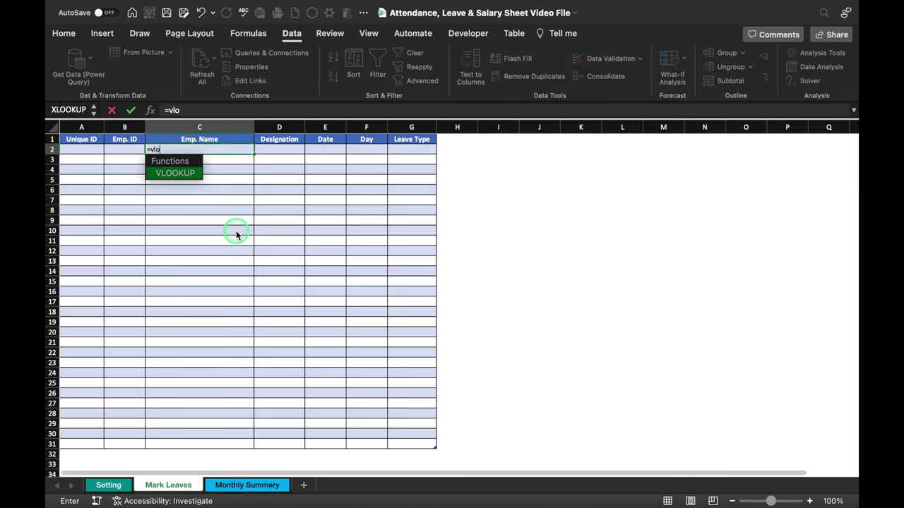
text(o)
double_click(190, 174)
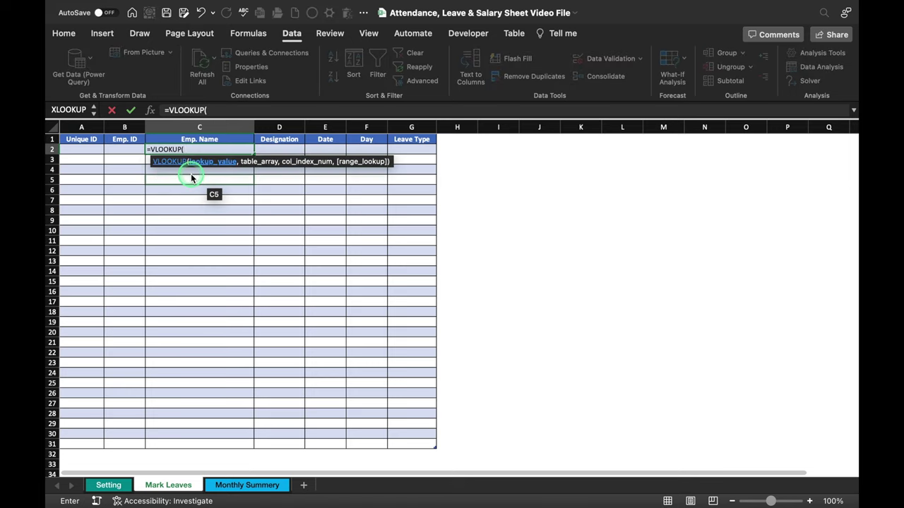
click(125, 149)
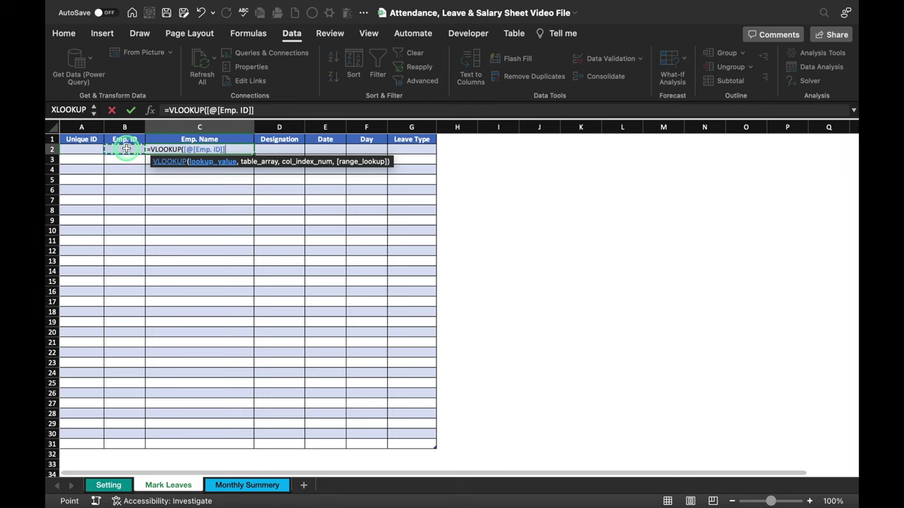
text(,)
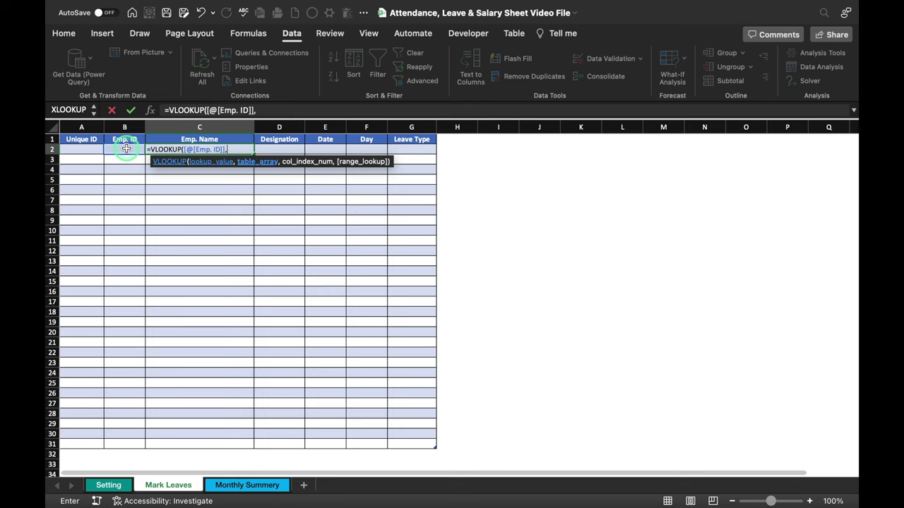
click(110, 485)
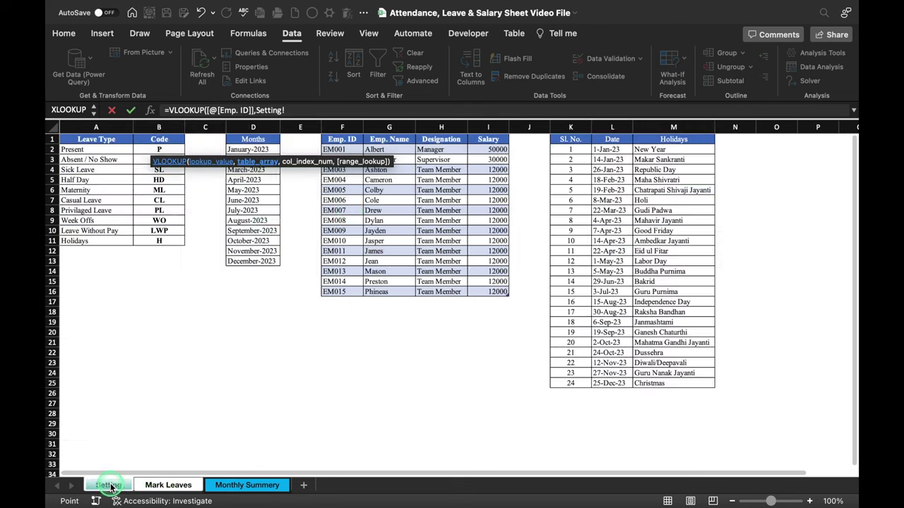
drag(340, 127, 483, 140)
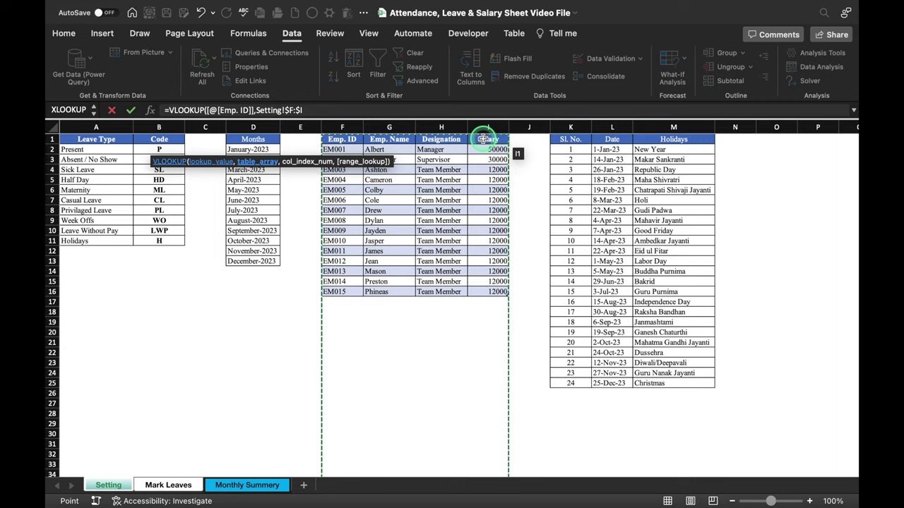
text(,)
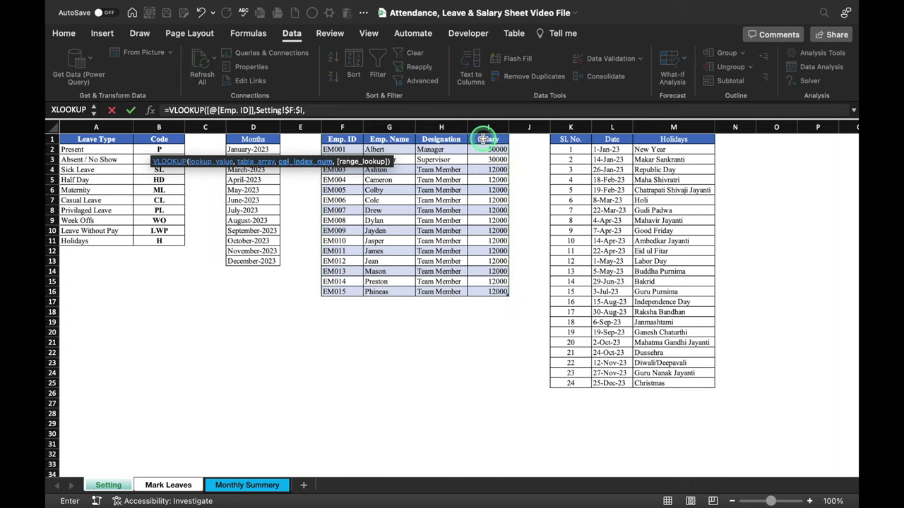
text(2,)
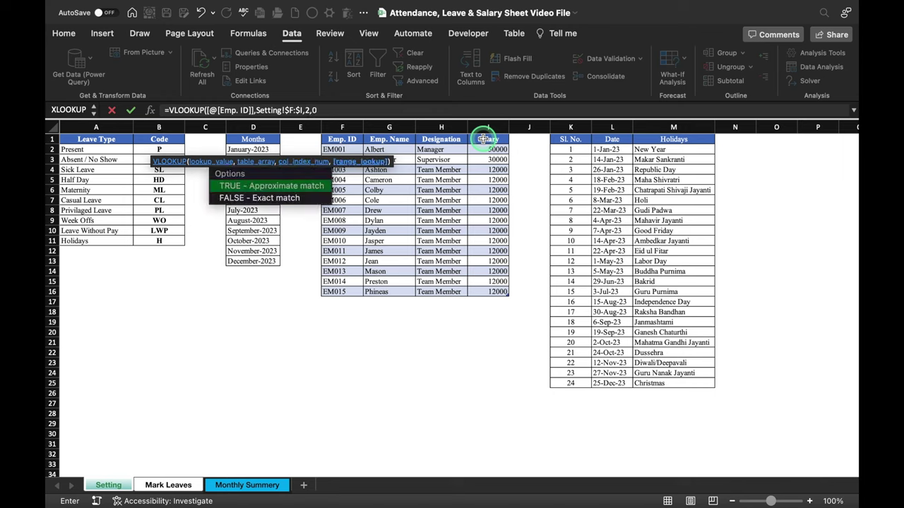
text(0))
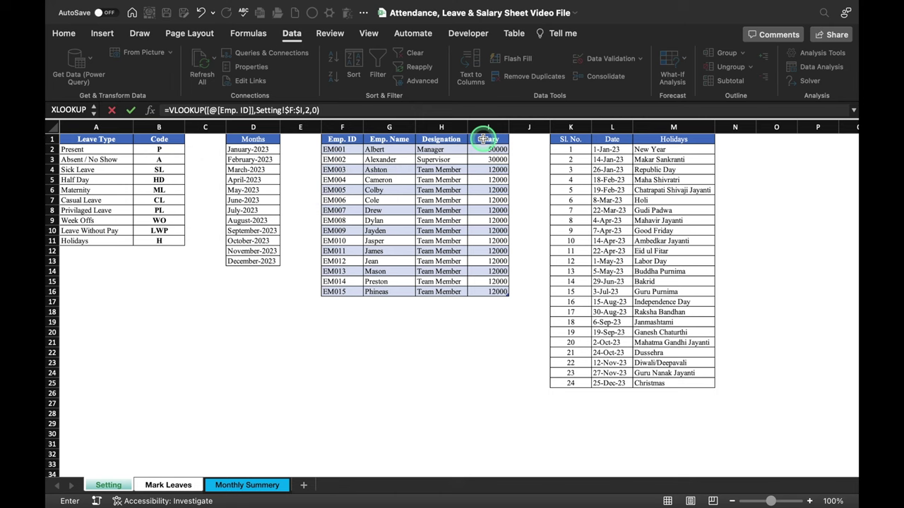
key(Return)
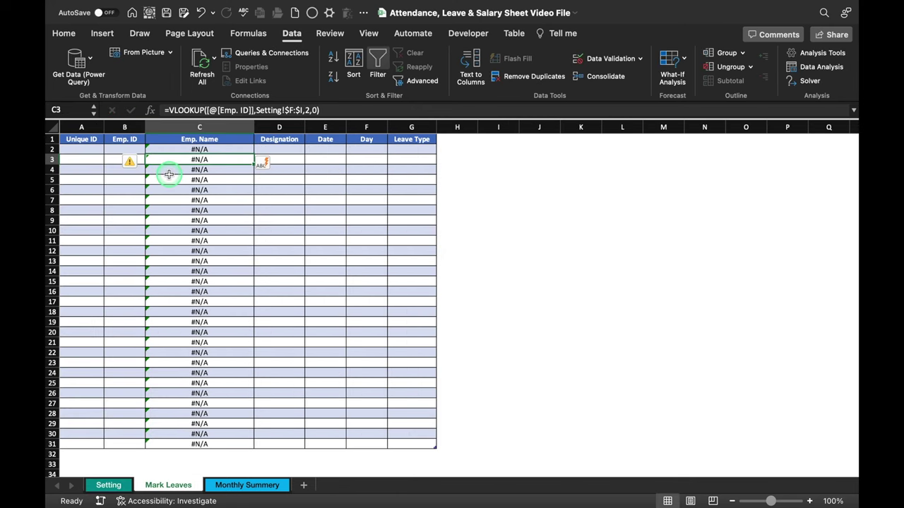
- Wrap the Emp. Name formula in C2 in IFERROR with an empty text result: =IFERROR(VLOOKUP([@[Emp. ID]],Setting!$F:$I,2,0),"")
click(175, 148)
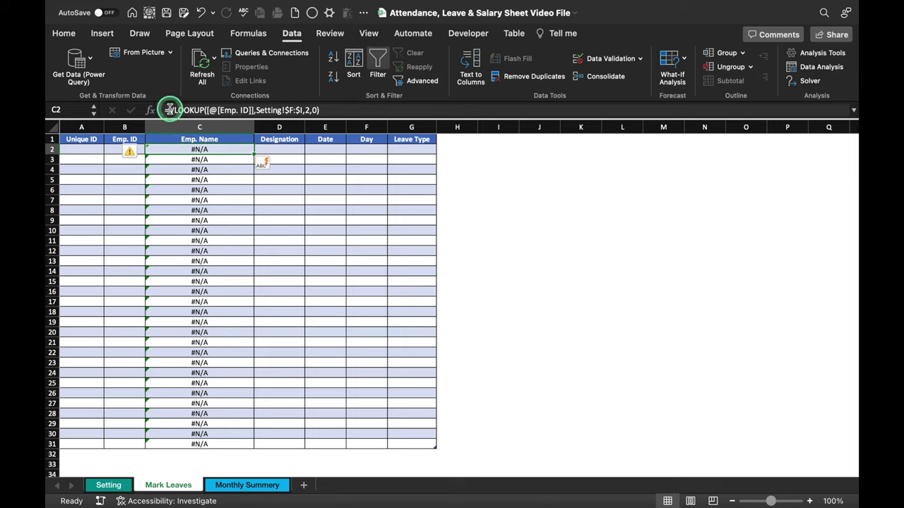
click(169, 110)
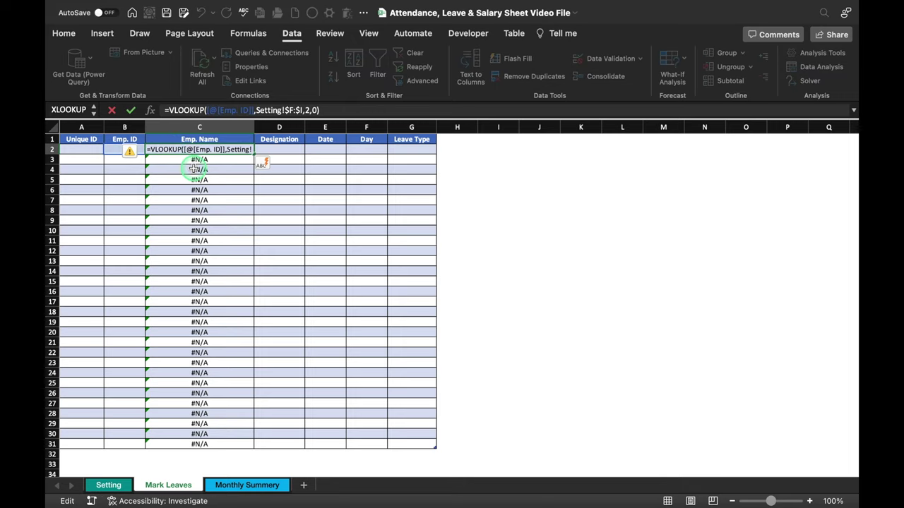
text(iferror)
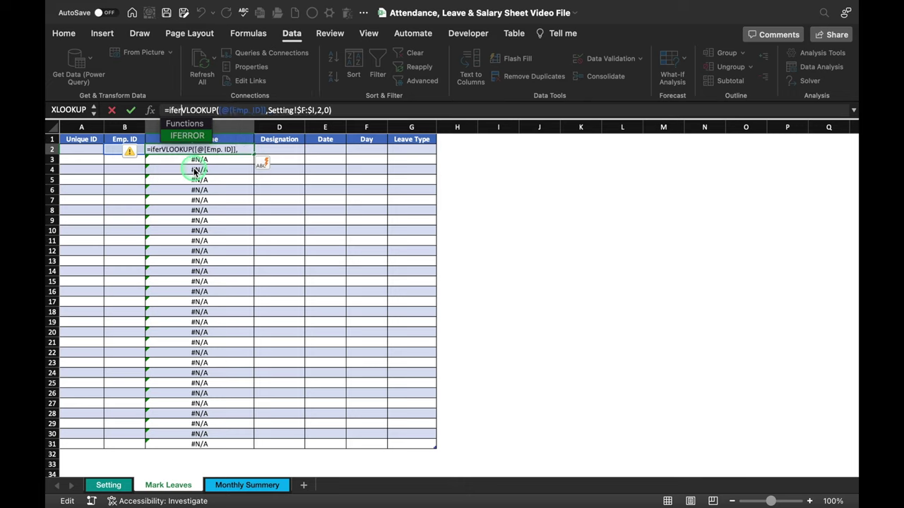
text(()
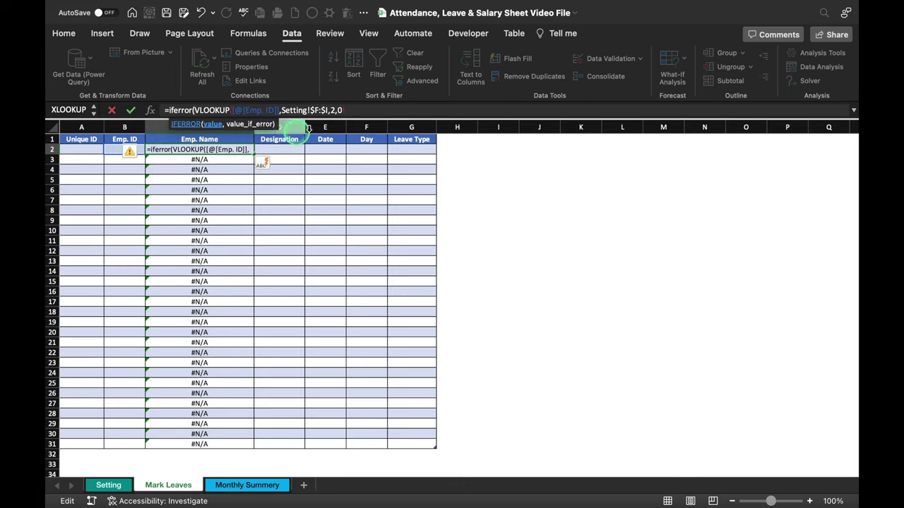
click(367, 108)
text(,)
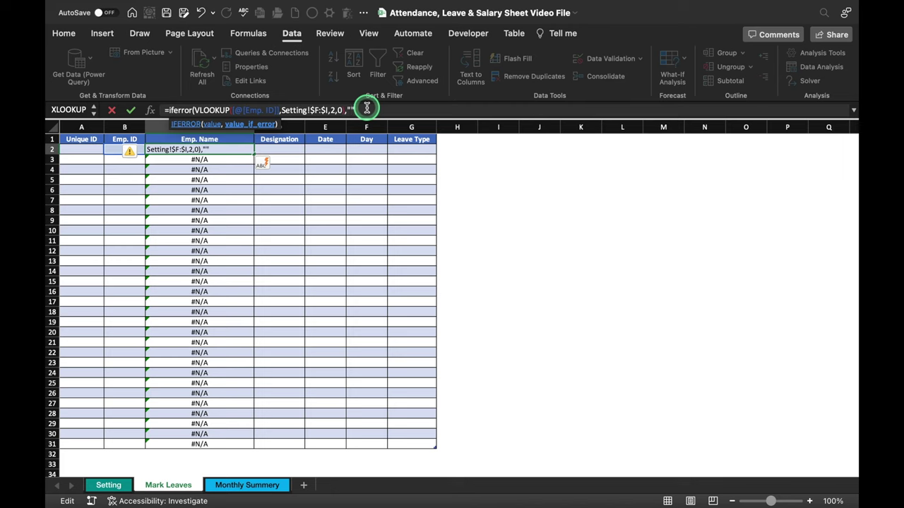
text("")
key(Return)
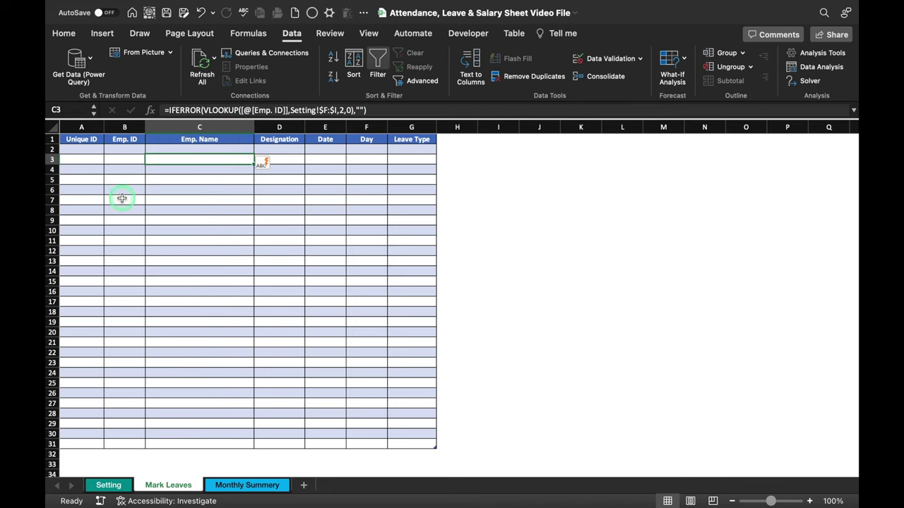
- Enter the formula =VLOOKUP([@[Emp. ID]],Setting!F:I,3,0) in the first Designation cell, D2
click(285, 149)
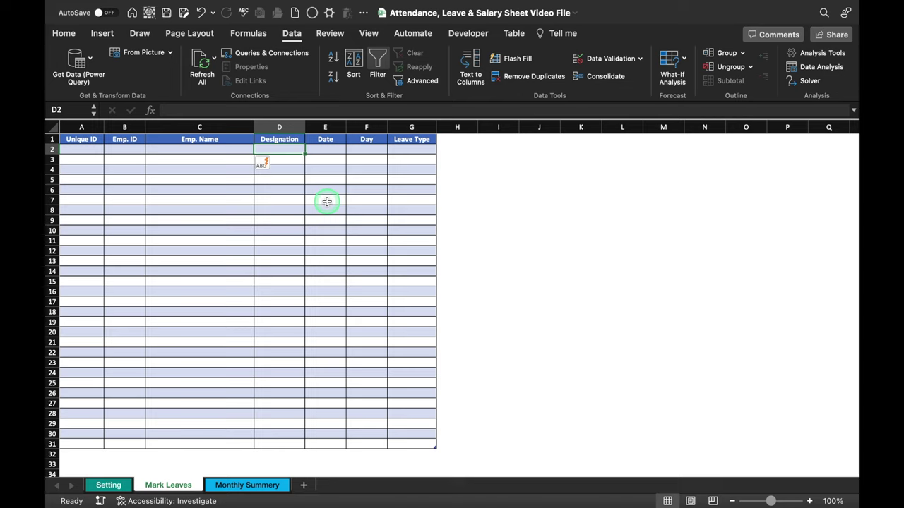
text(=vl)
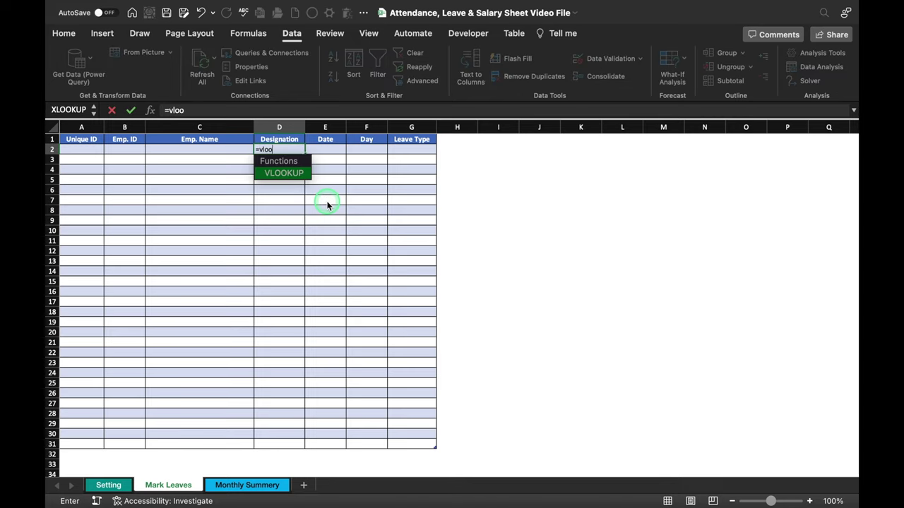
text(oo)
double_click(295, 173)
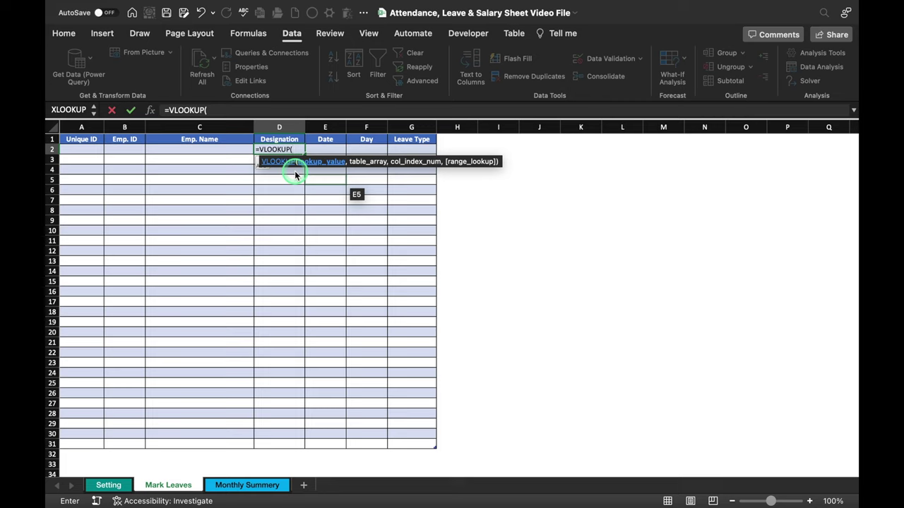
click(134, 147)
text(,)
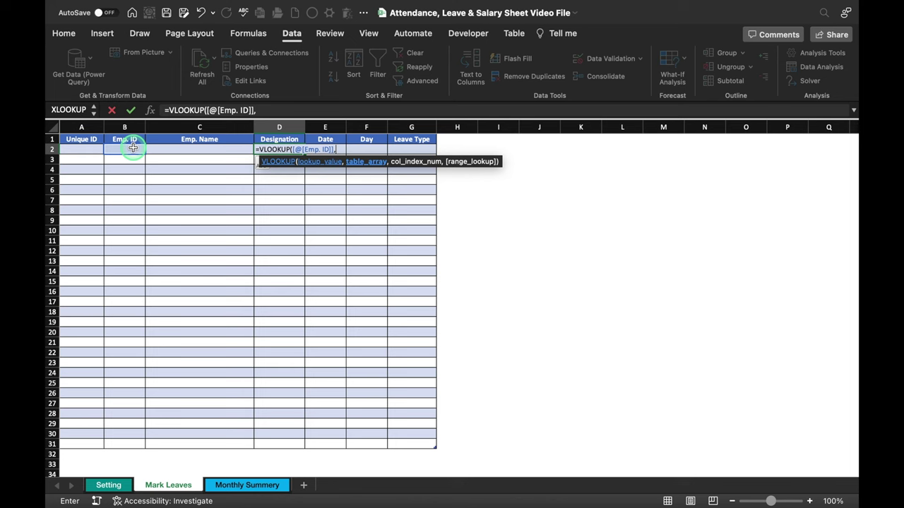
click(108, 486)
drag(339, 127, 480, 131)
text(,)
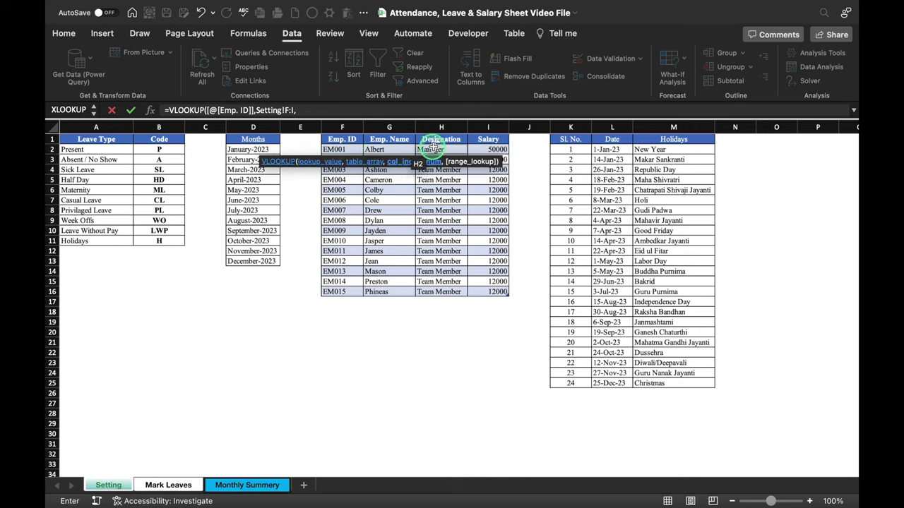
text(3)
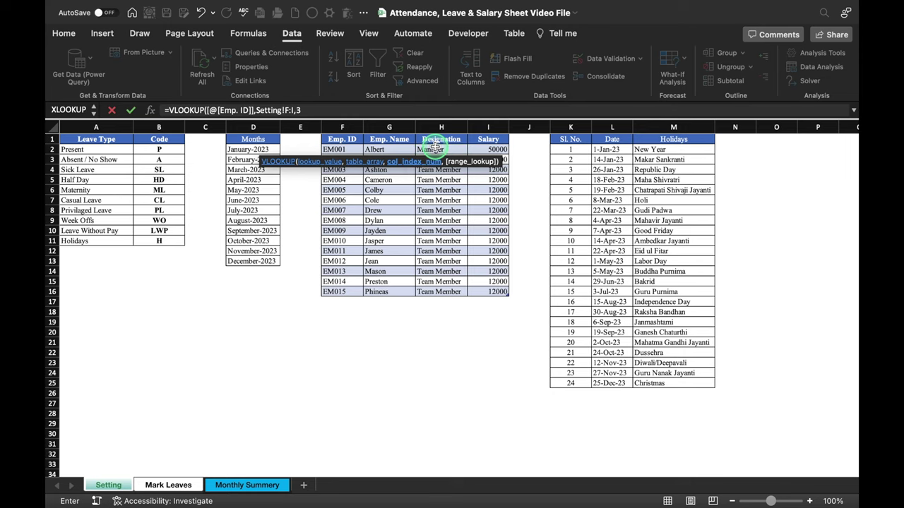
text(,0))
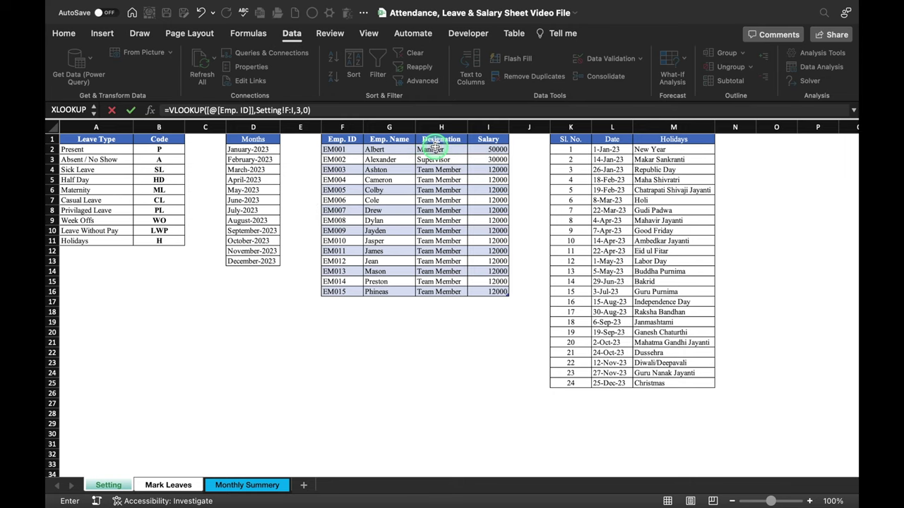
key(Return)
- Wrap the Designation formula in D2 in IFERROR with an empty text result: =IFERROR(VLOOKUP([@[Emp. ID]],Setting!F:I,3,0),"")
click(170, 110)
text(iferror()
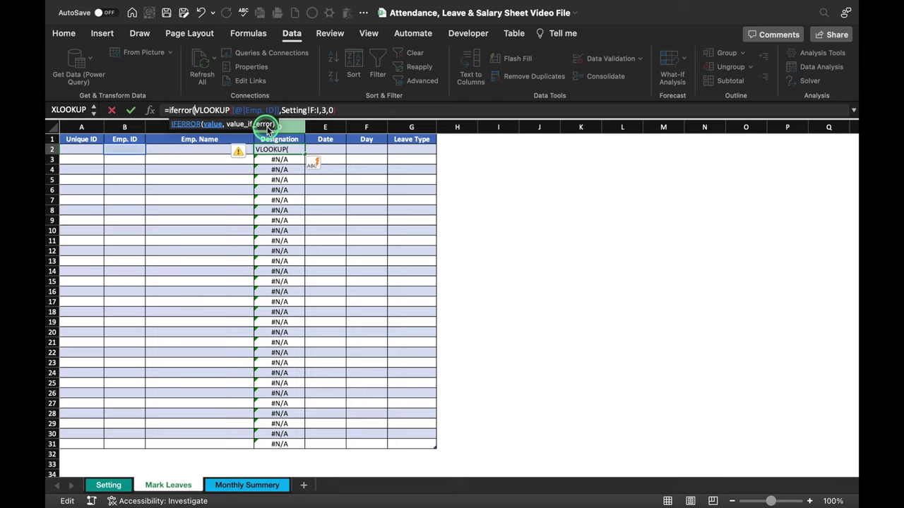
click(349, 110)
text(,)
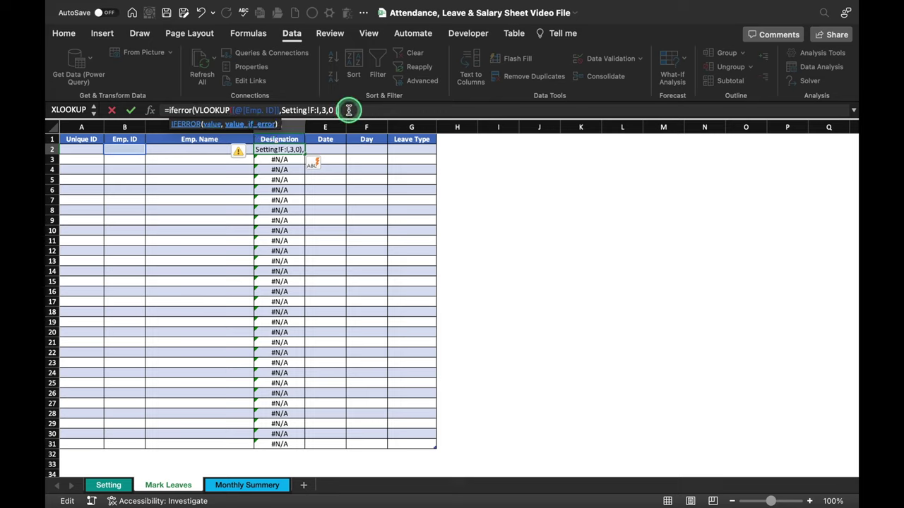
text(""))
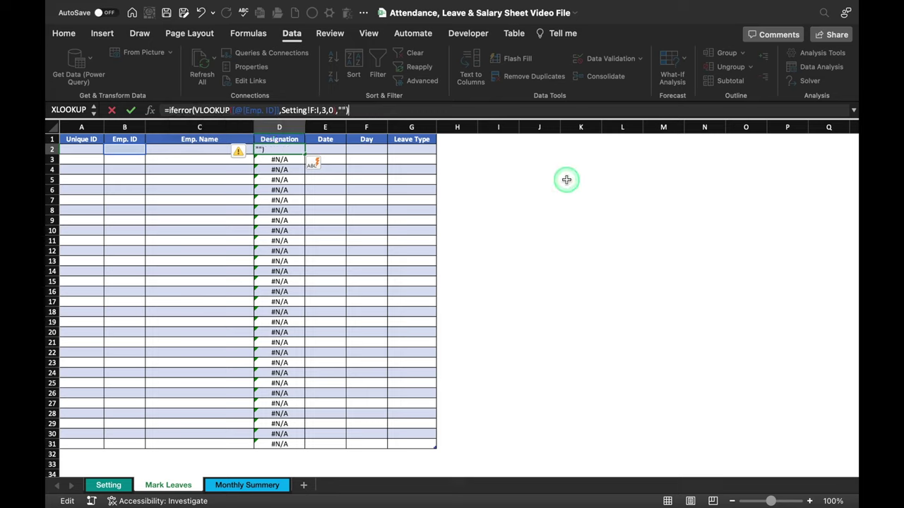
key(Return)
- Choose EM001 from the Emp. ID dropdown in B2 and fill the ID series down through B16
click(125, 149)
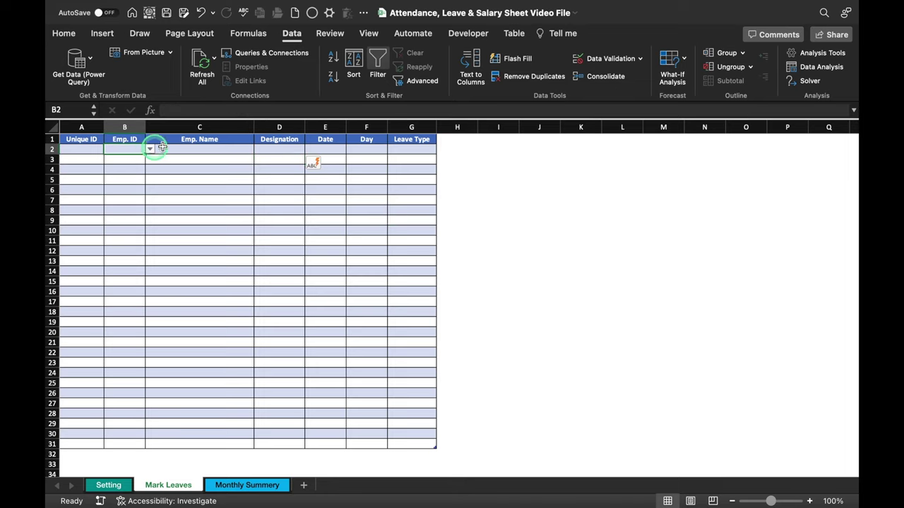
click(150, 151)
click(130, 161)
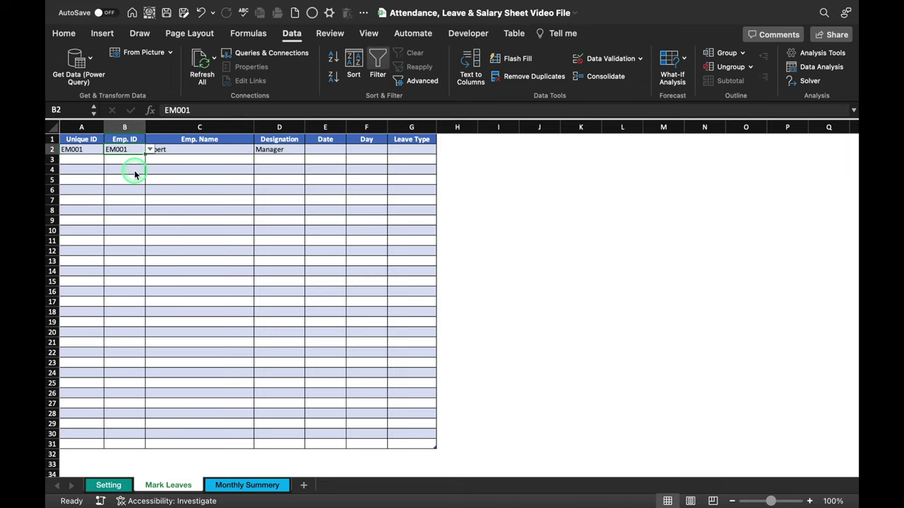
drag(146, 155, 146, 294)
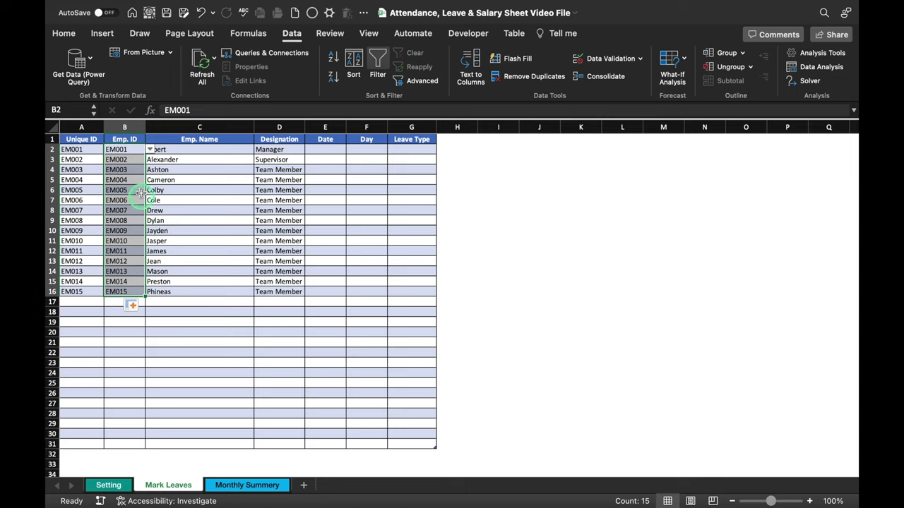
- Enter 4/1/2023 in E2 and apply the day-month-year date format (like 1-Apr-23) to the Date cells E2:E31
click(326, 150)
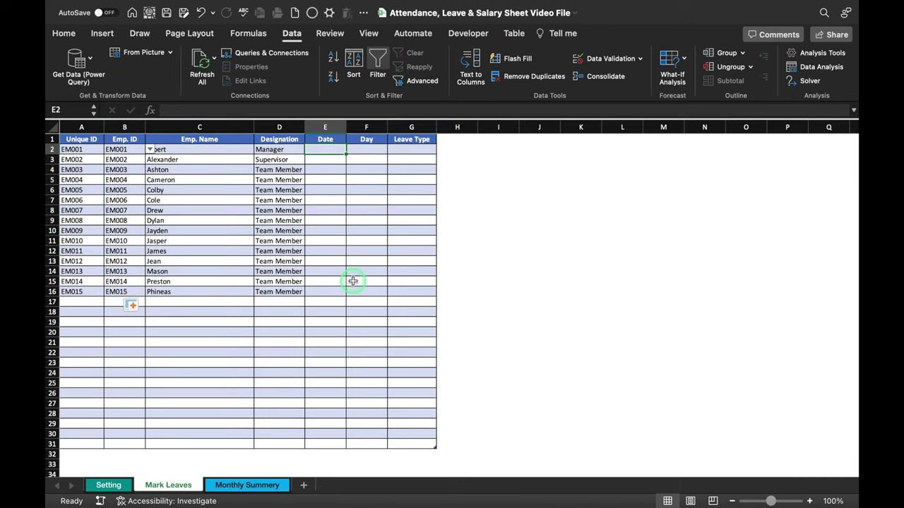
text(4/1/2023)
key(Return)
drag(325, 150, 337, 441)
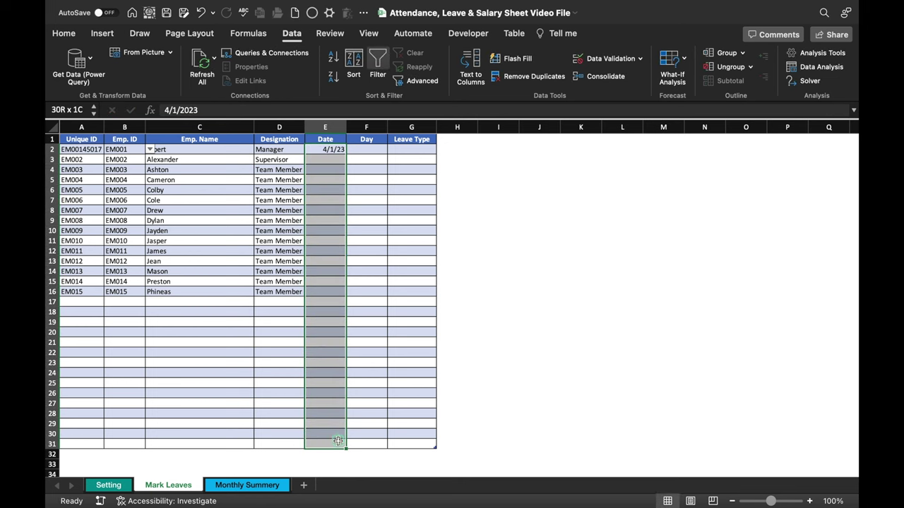
right_click(330, 170)
click(393, 445)
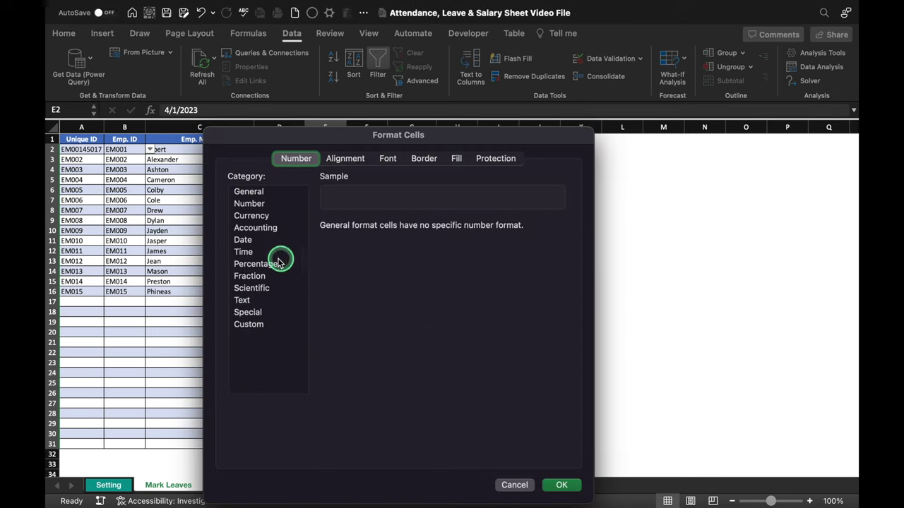
click(242, 240)
click(339, 327)
click(559, 487)
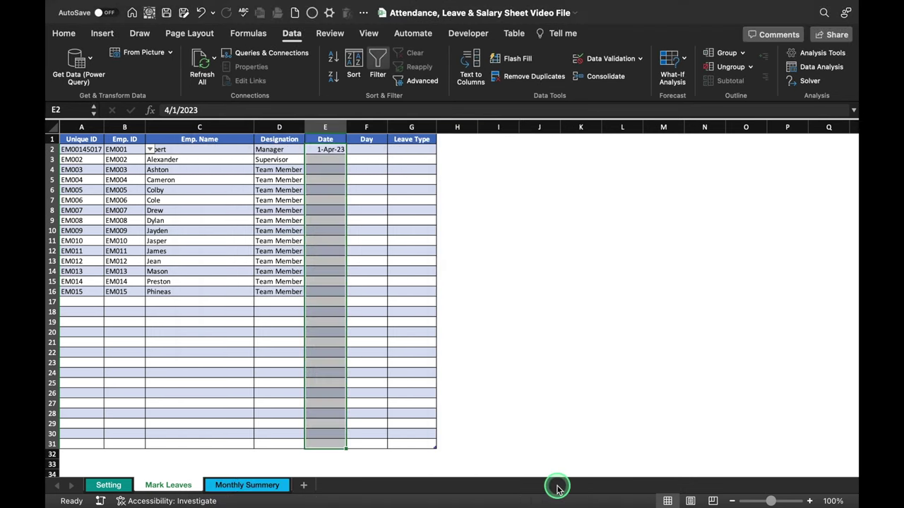
- Centre the Date cells E2:E31 both horizontally and vertically
click(65, 34)
click(315, 77)
click(313, 56)
click(370, 149)
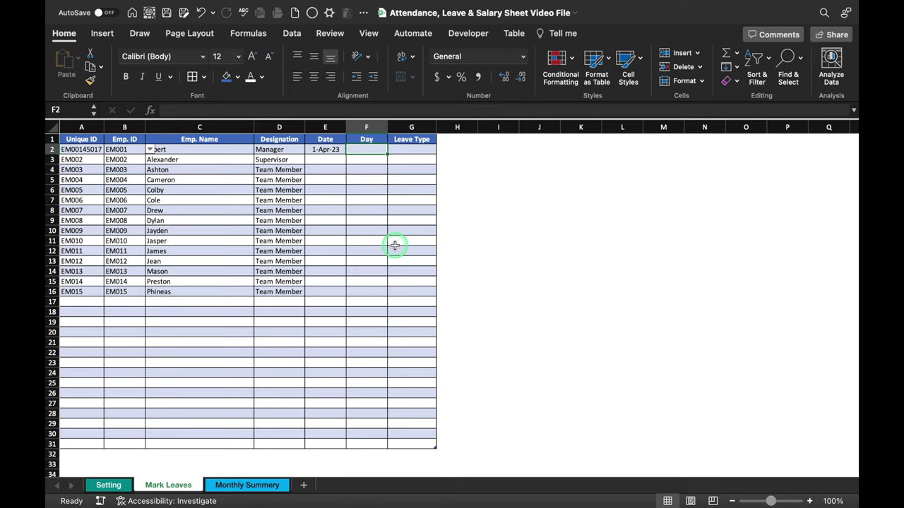
text(=te)
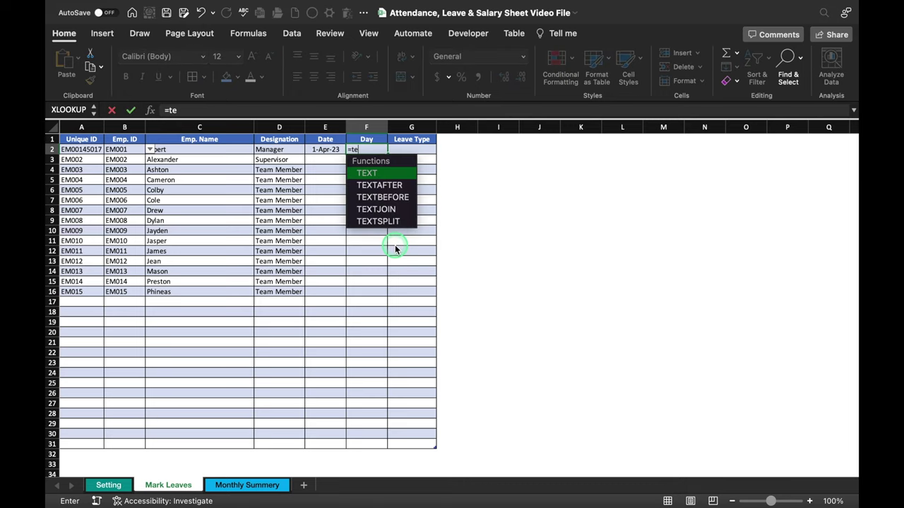
text(xt()
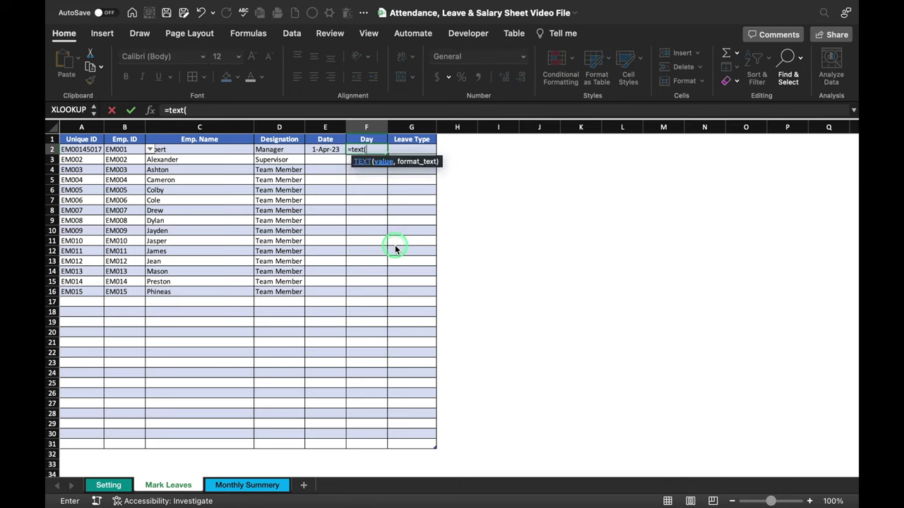
click(324, 151)
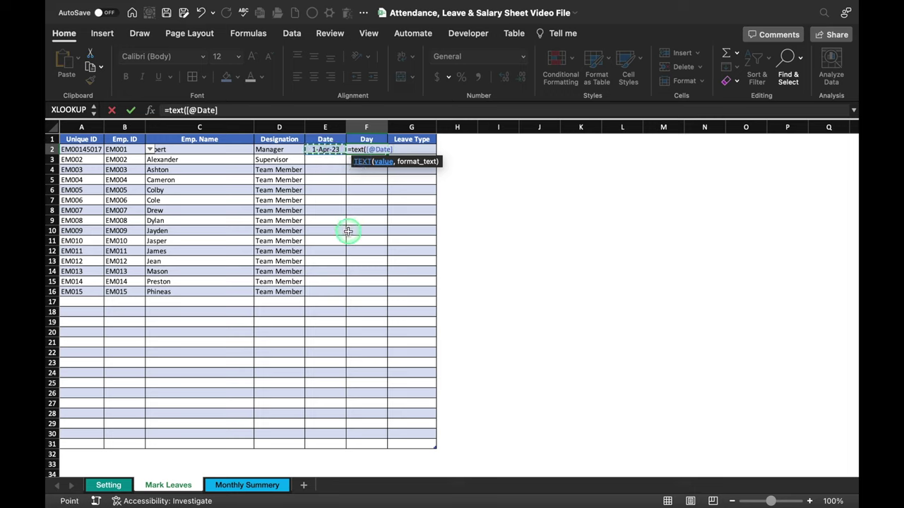
text(,"DDD)
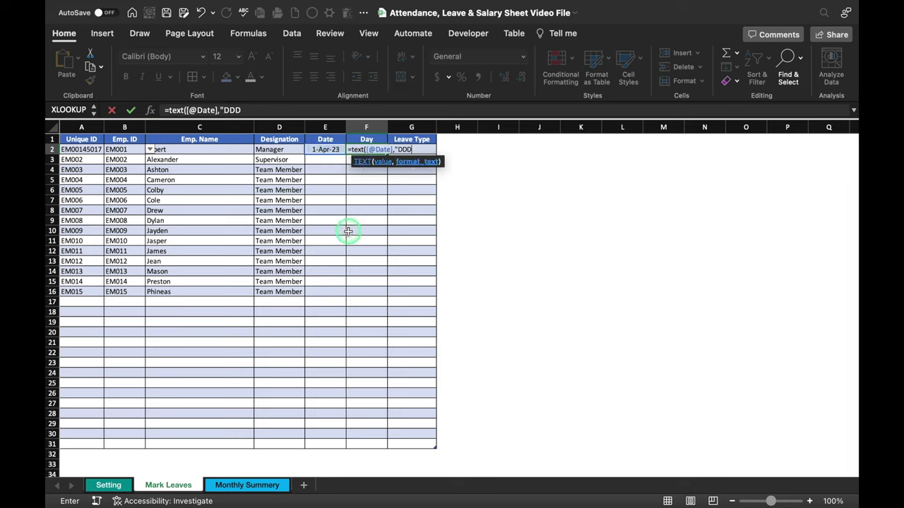
text("))
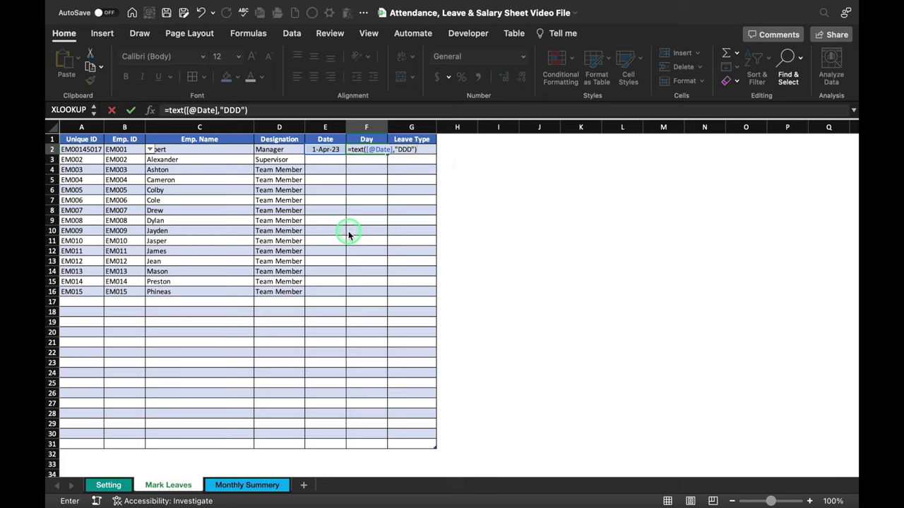
key(Return)
click(367, 149)
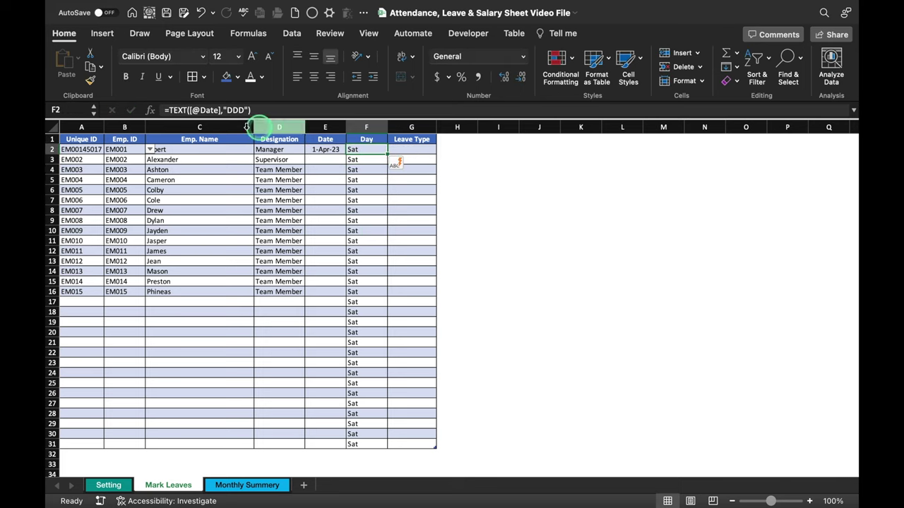
click(167, 110)
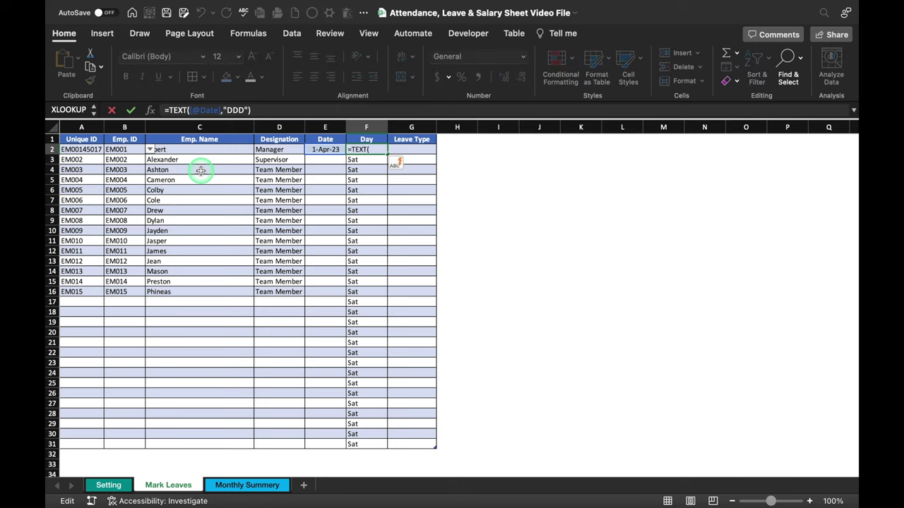
text(if)
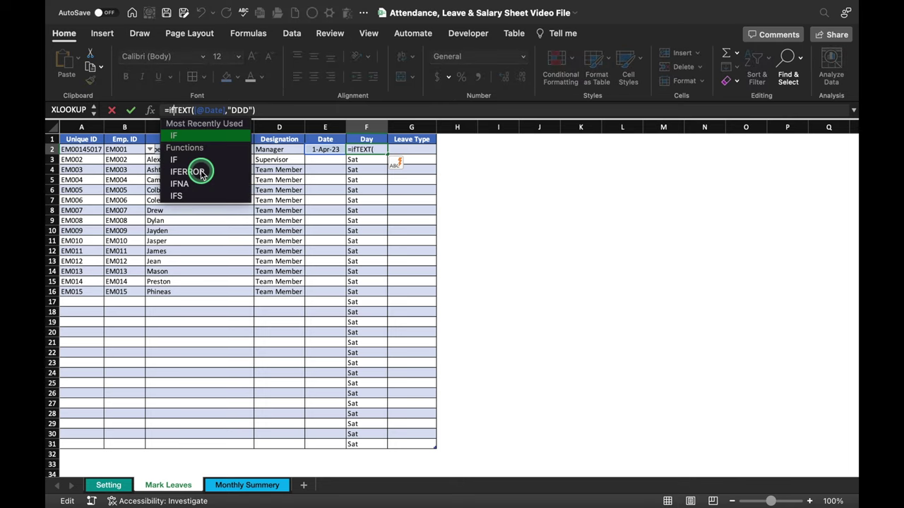
text(()
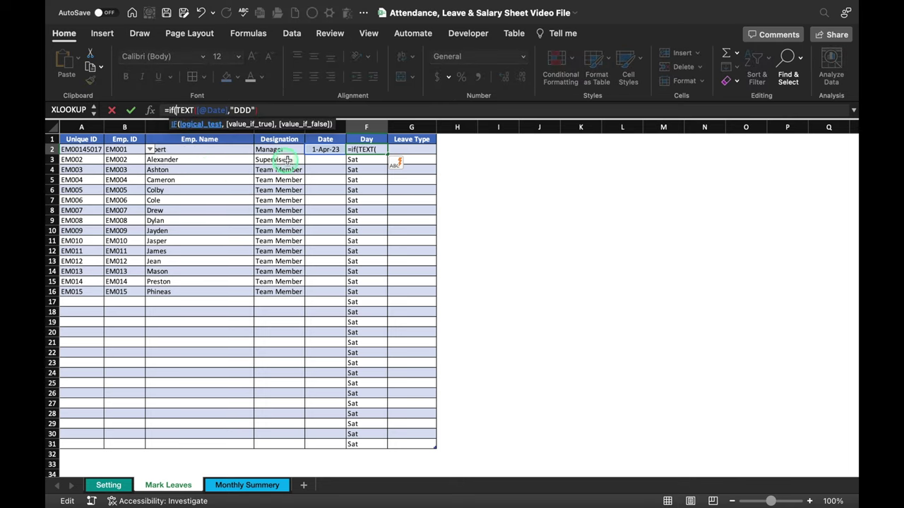
click(321, 150)
text(=0,)
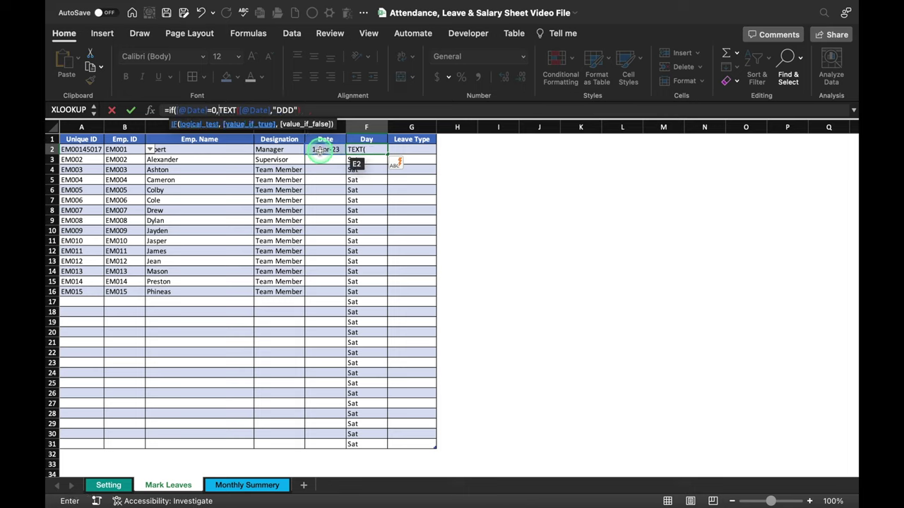
text("")
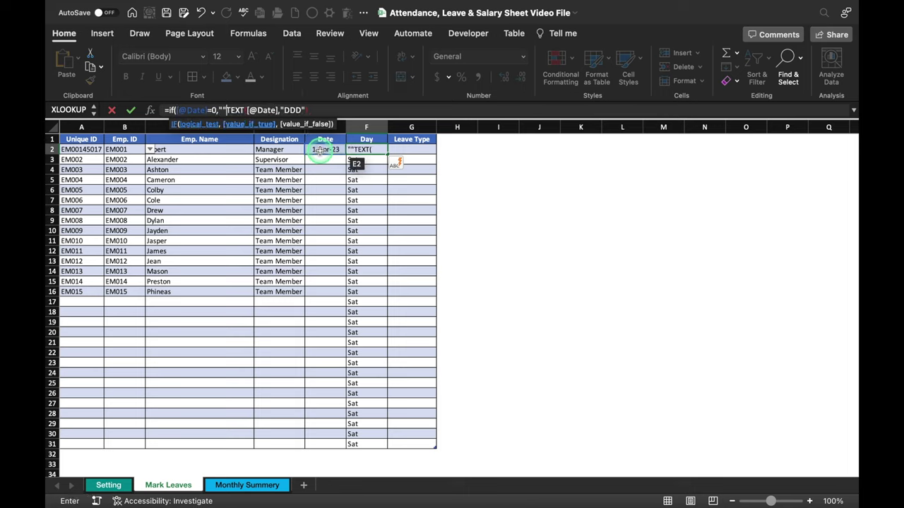
text(,)
click(327, 111)
text())
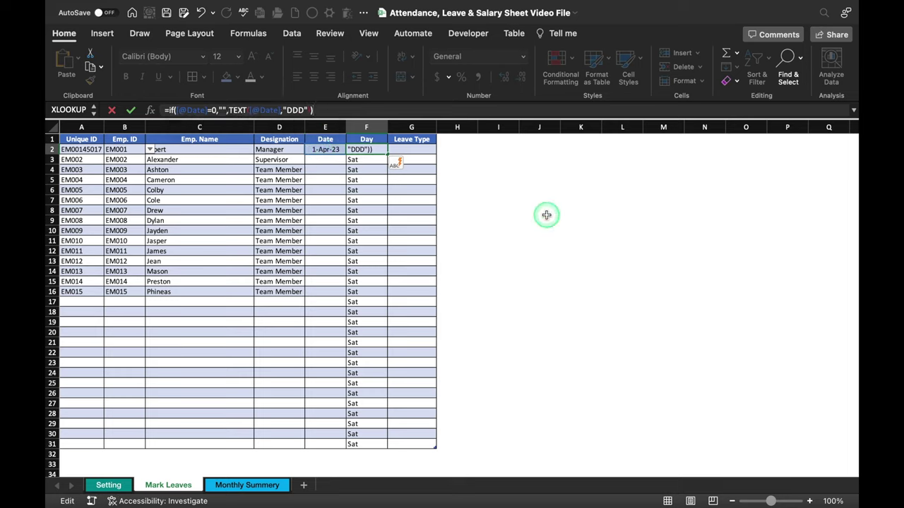
key(Return)
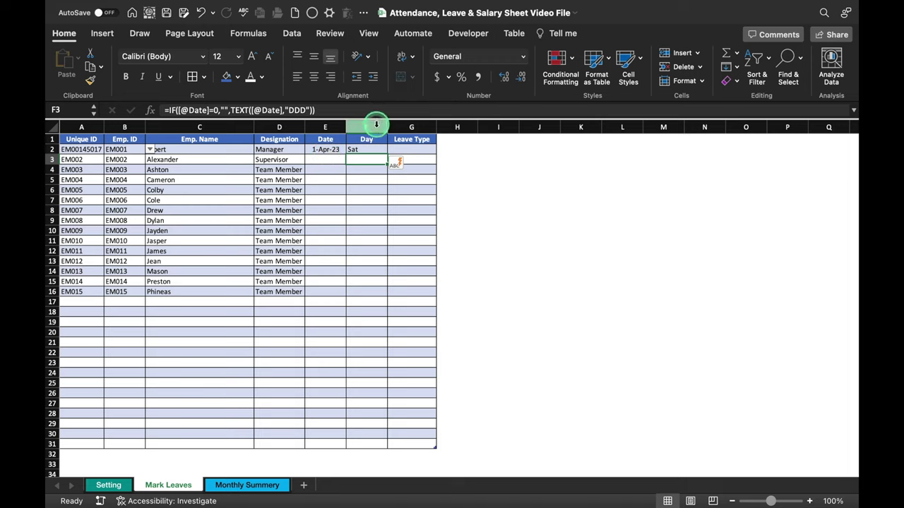
- Fill the date in E2 down through E16 as identical copies instead of a series
click(325, 149)
drag(345, 154, 344, 293)
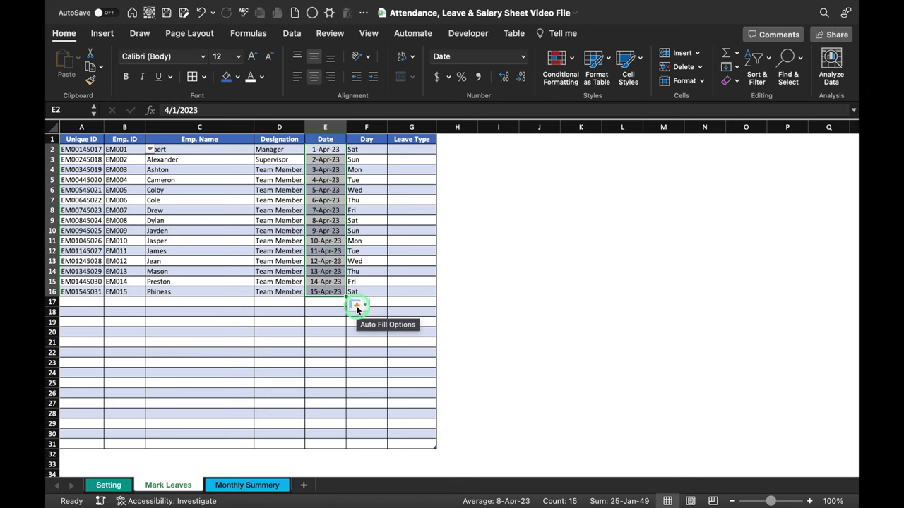
click(356, 308)
click(376, 321)
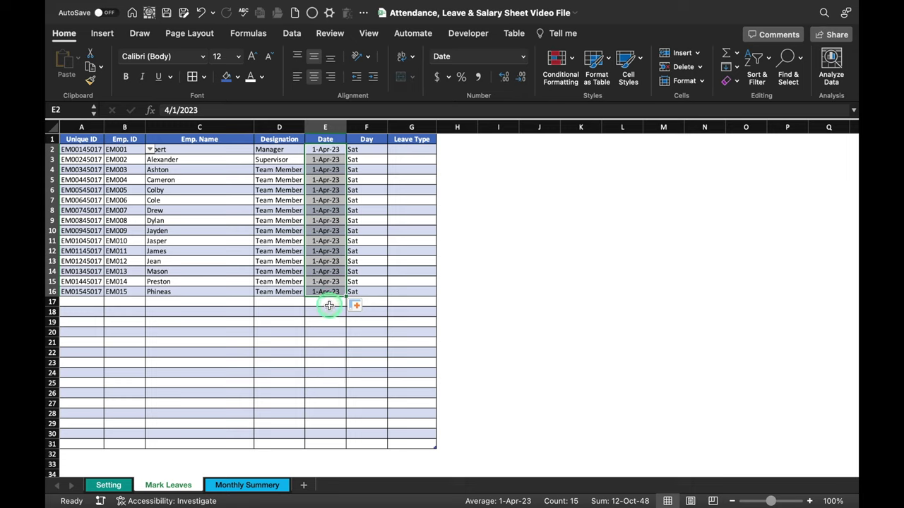
- Change the header in G1 to "Attendance / Leave Type" and auto-fit the width of column G
click(413, 149)
click(413, 139)
click(413, 139)
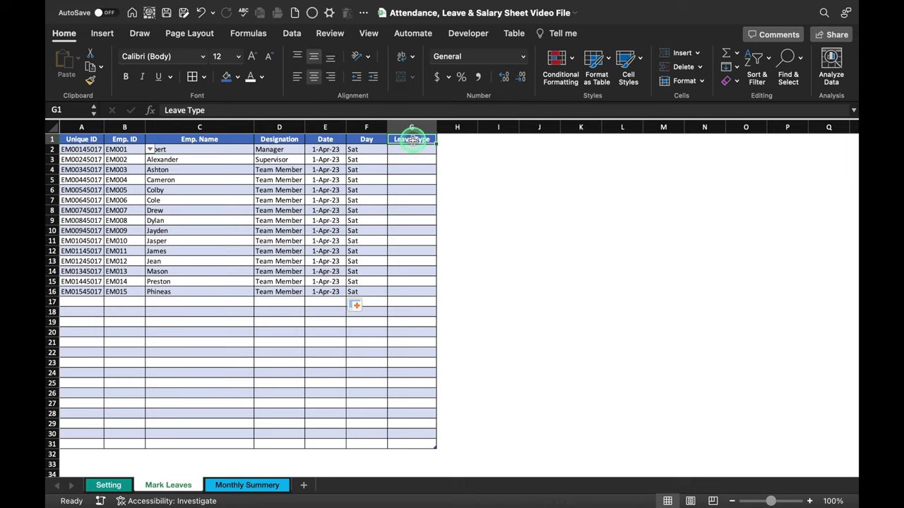
click(165, 111)
text(Attendance /)
click(499, 180)
double_click(437, 127)
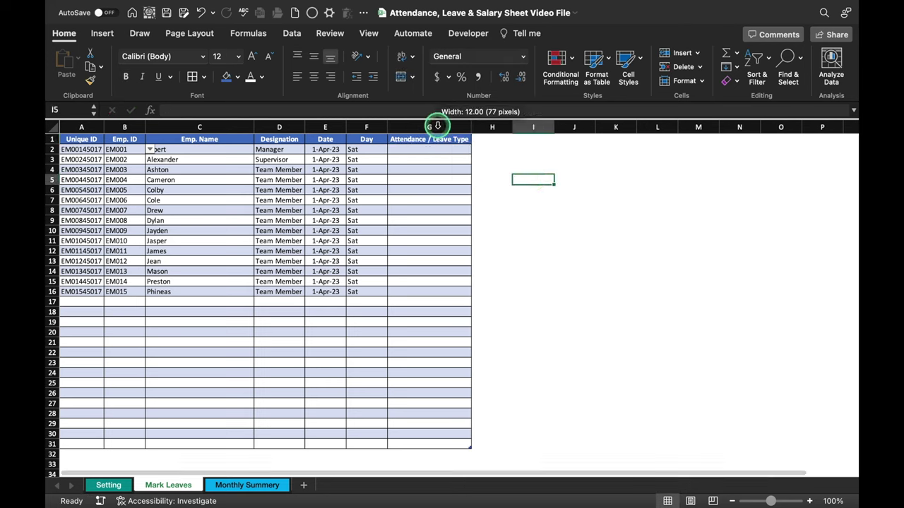
- Add list data validation to G2 with the leave codes in column B of the Setting sheet as source, =Setting!$B:$B
click(410, 148)
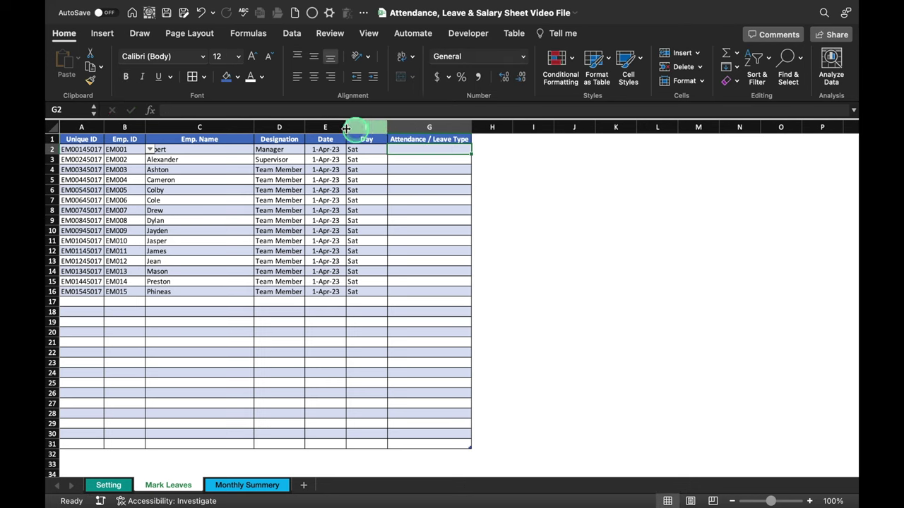
click(291, 33)
click(625, 59)
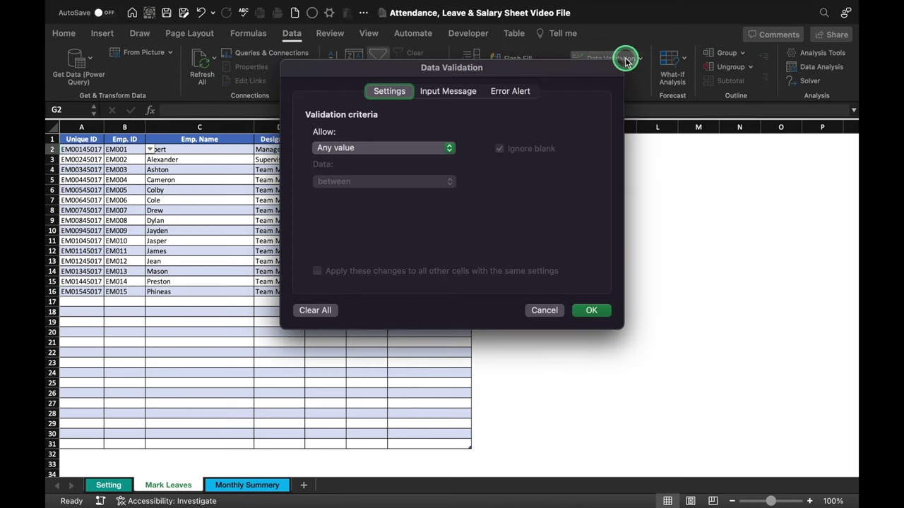
click(448, 147)
click(393, 197)
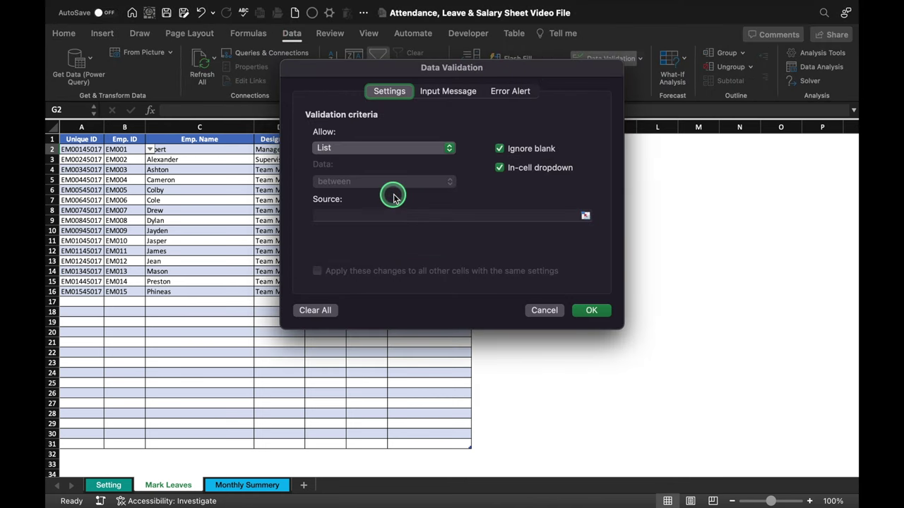
click(442, 217)
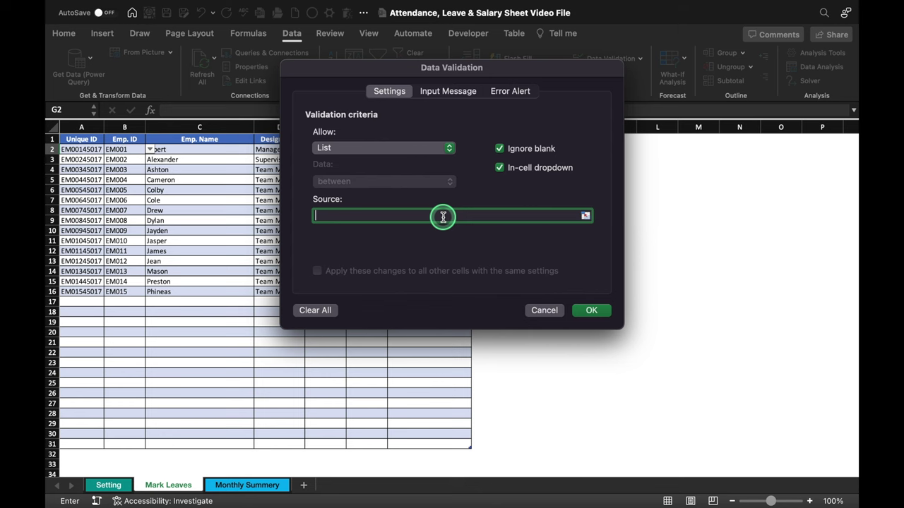
click(100, 485)
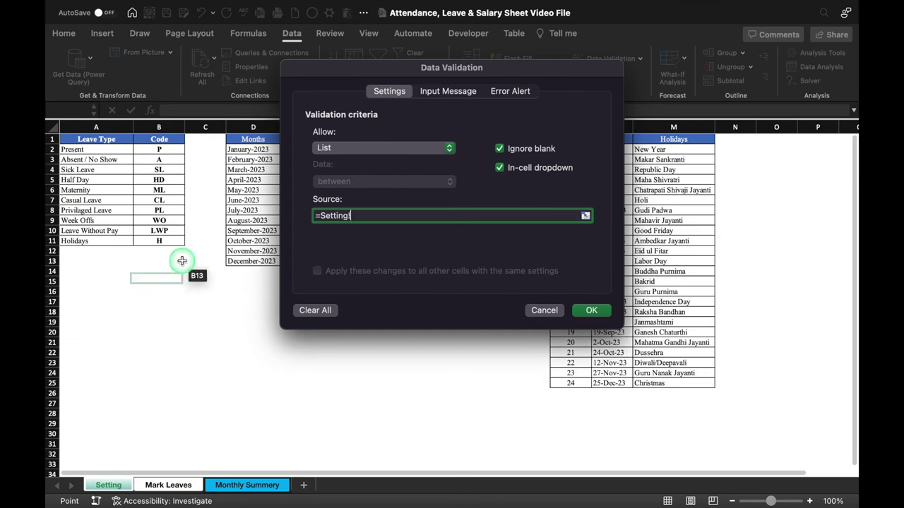
click(159, 127)
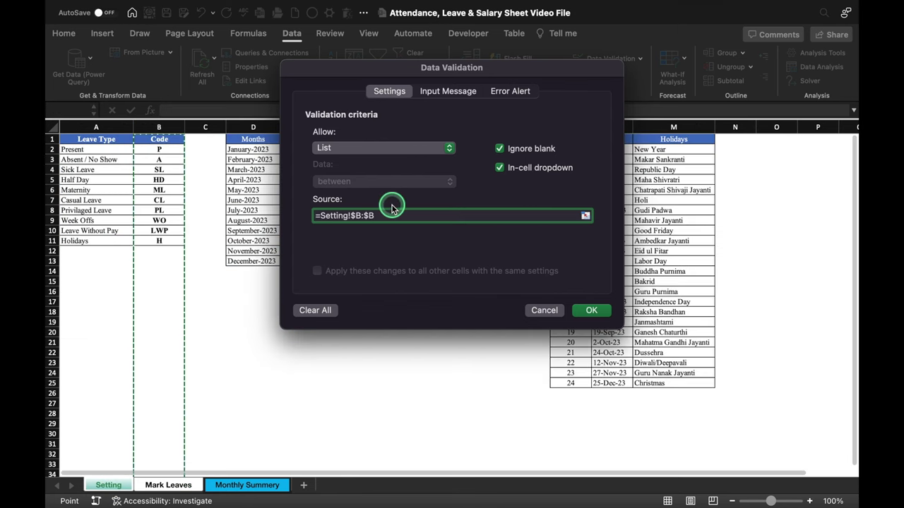
click(589, 310)
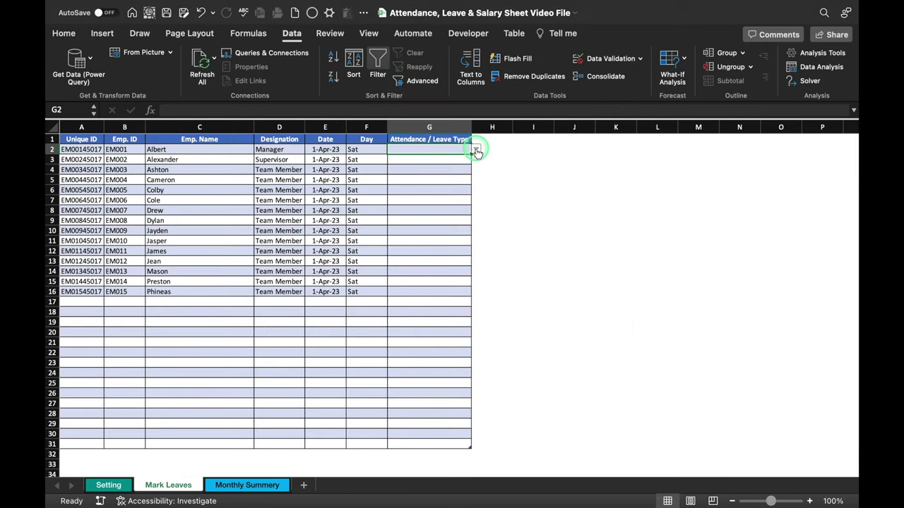
- Choose P as the attendance code in G2 and fill it down through G16
click(477, 152)
click(404, 174)
drag(471, 154, 461, 296)
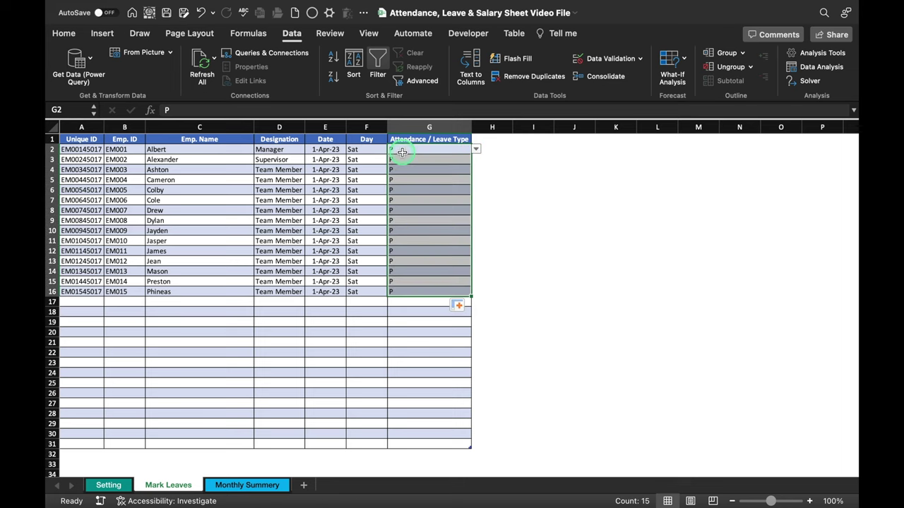
- Center the contents of the entire Attendance / Leave Type column
click(431, 128)
click(64, 33)
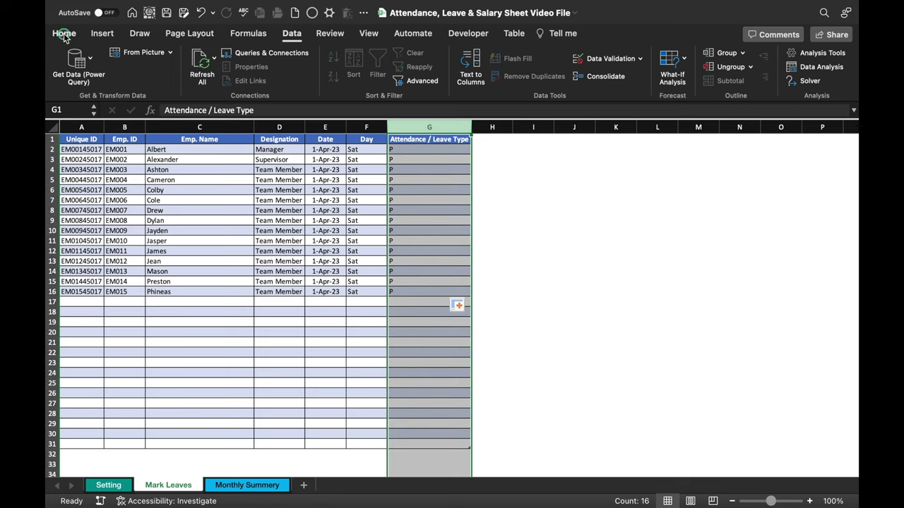
click(315, 76)
click(533, 200)
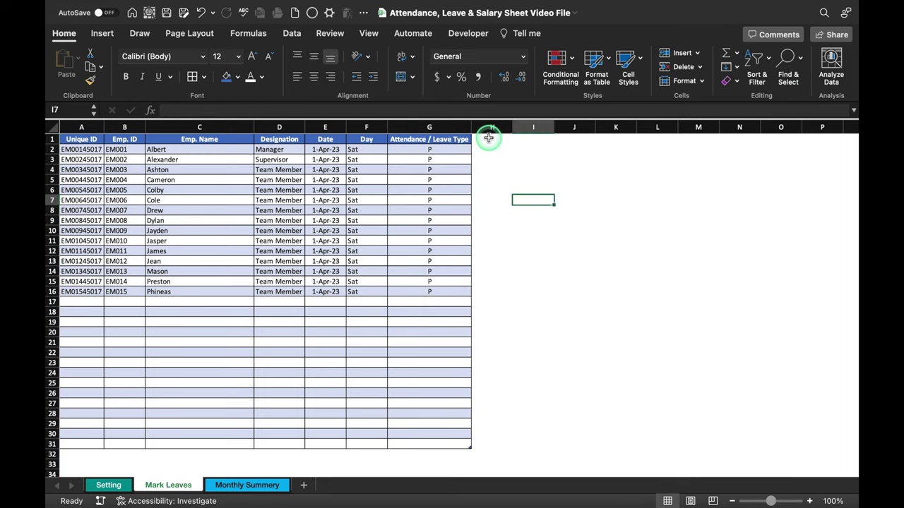
- Add the header "Holidays" in H1 to extend the table by one column
click(489, 138)
text(Holidays)
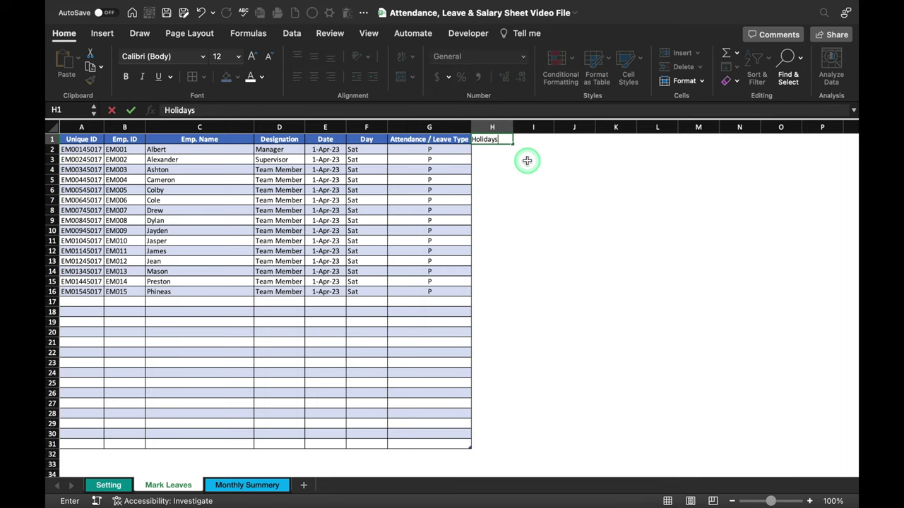
key(Return)
- Apply borders to the Holidays column cells H1:H31 and widen column H to roughly three times its width
drag(492, 140, 496, 443)
click(192, 77)
click(615, 231)
drag(513, 126, 592, 126)
click(539, 218)
click(519, 150)
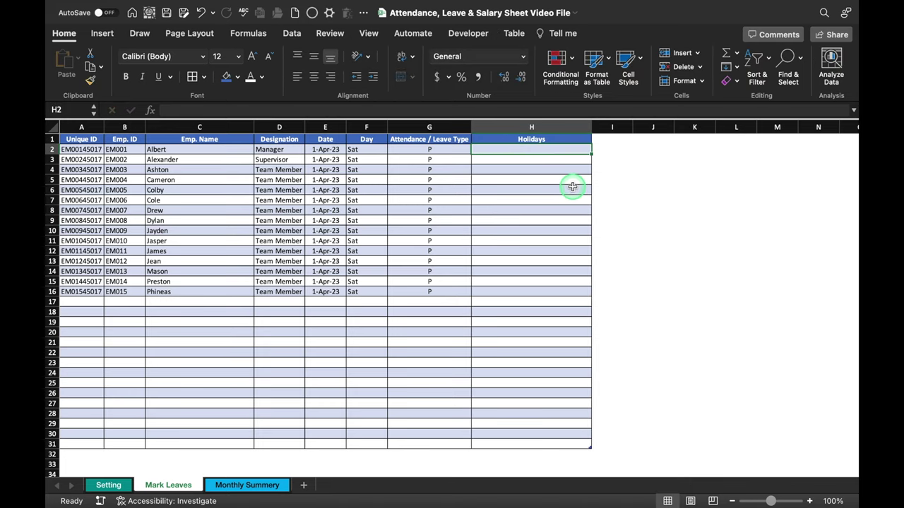
text(=)
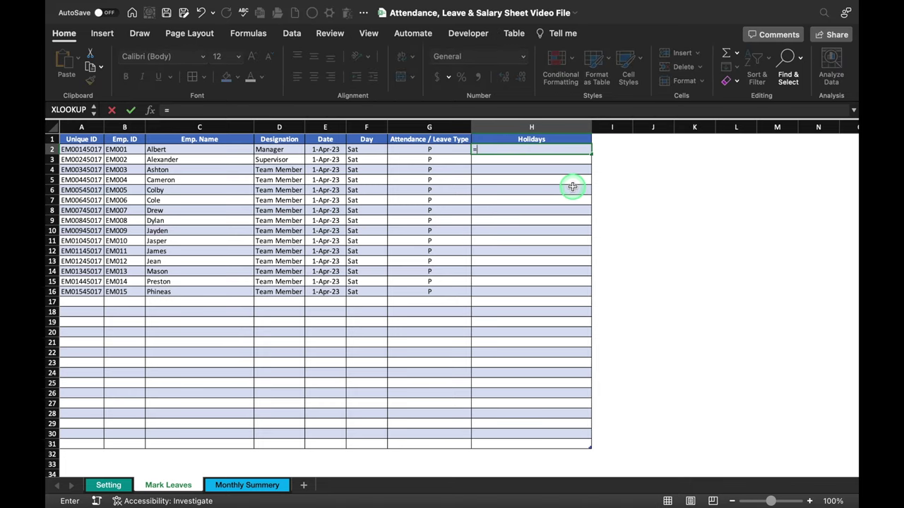
text(vloo)
double_click(506, 175)
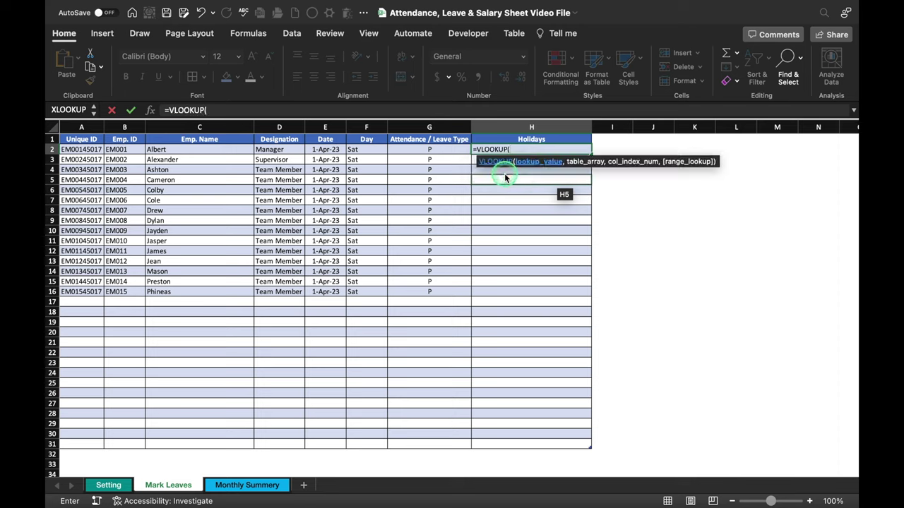
click(328, 150)
text(,)
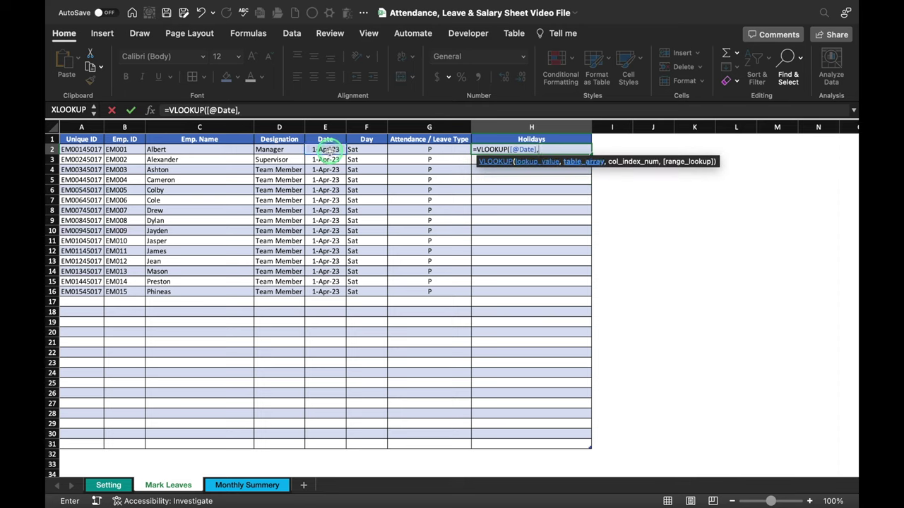
click(113, 486)
drag(611, 130, 666, 135)
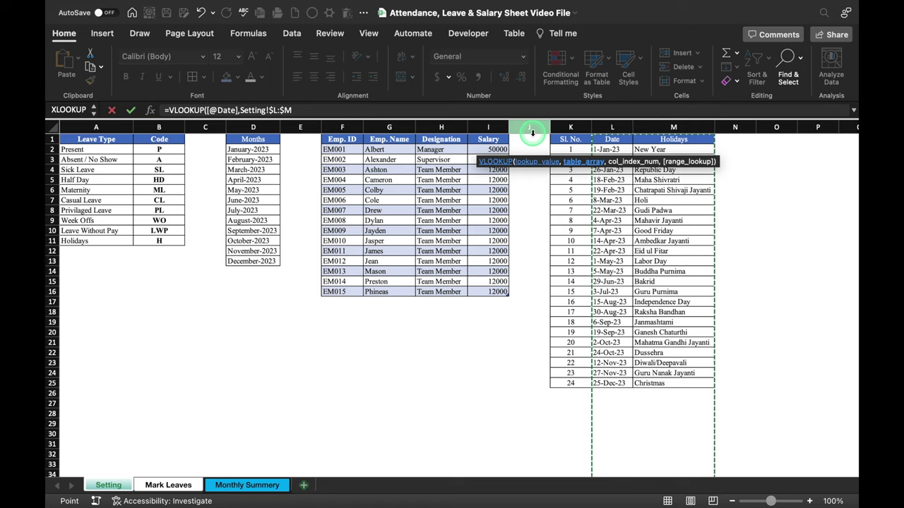
text(,)
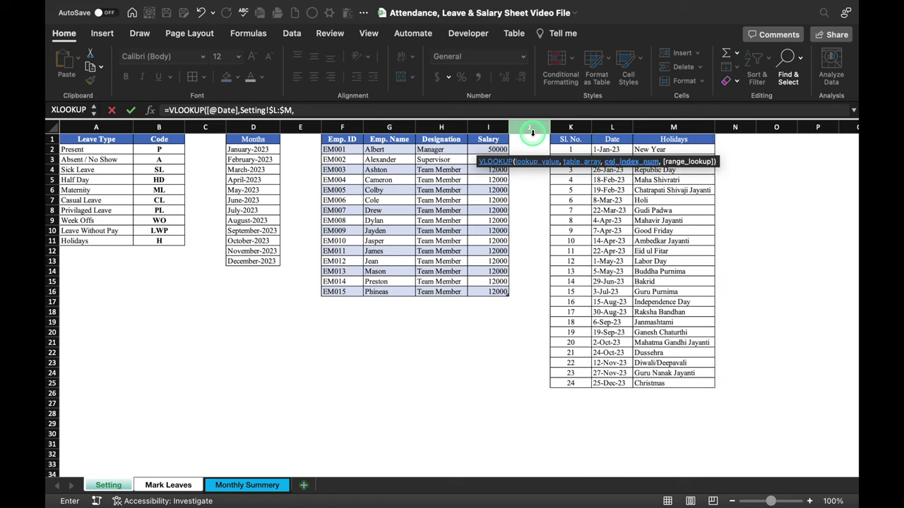
text(2,)
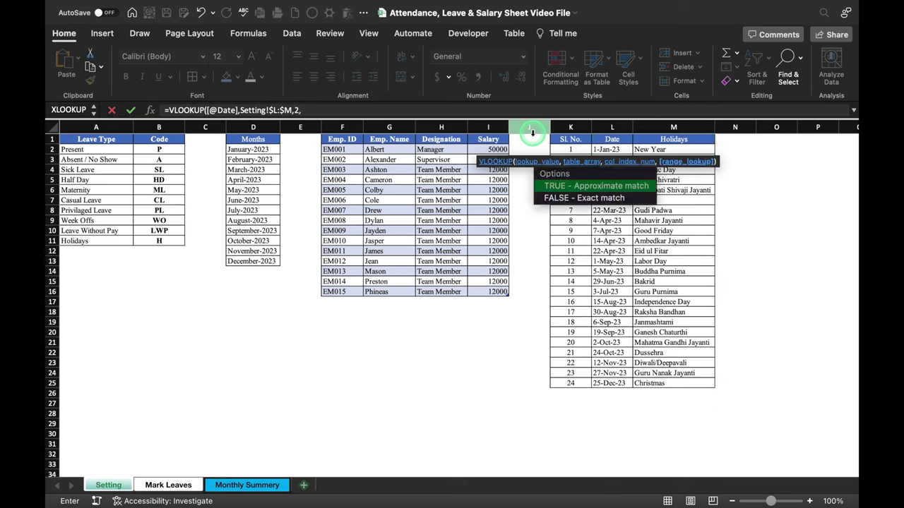
text(0)
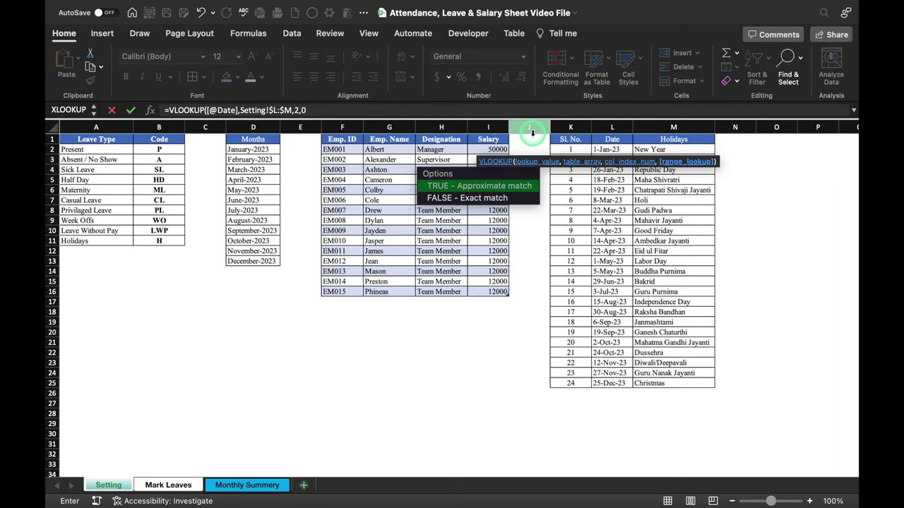
text())
key(Return)
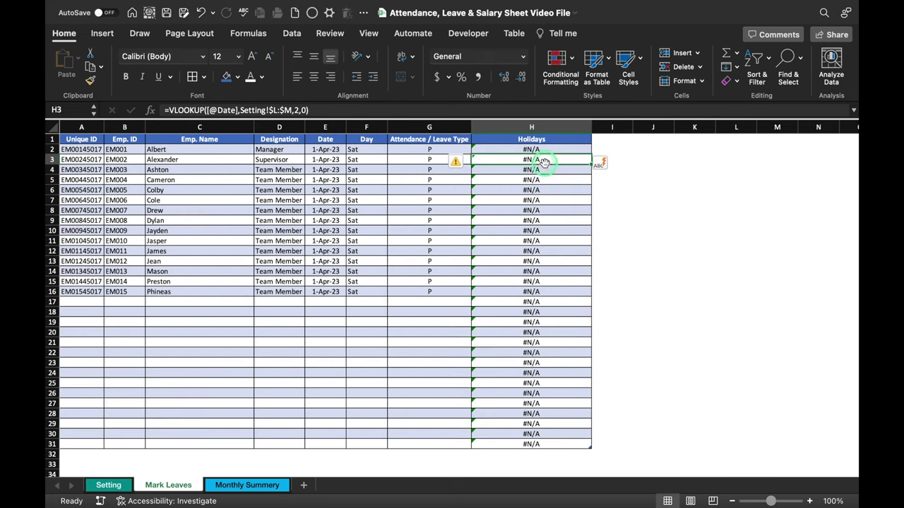
click(540, 149)
click(169, 111)
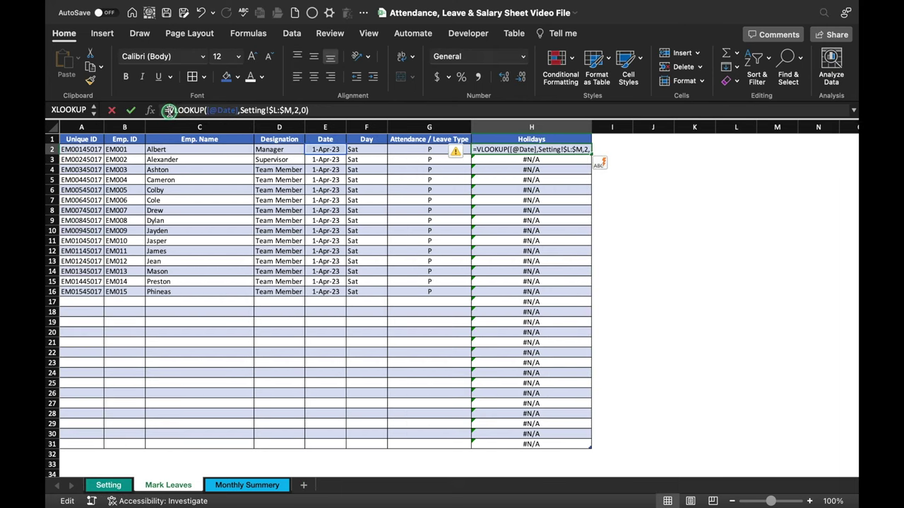
text(iferror()
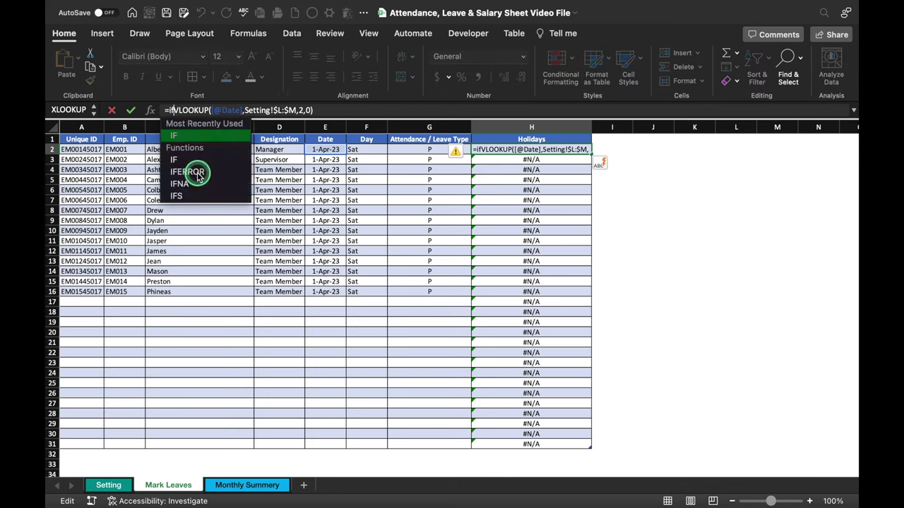
click(370, 107)
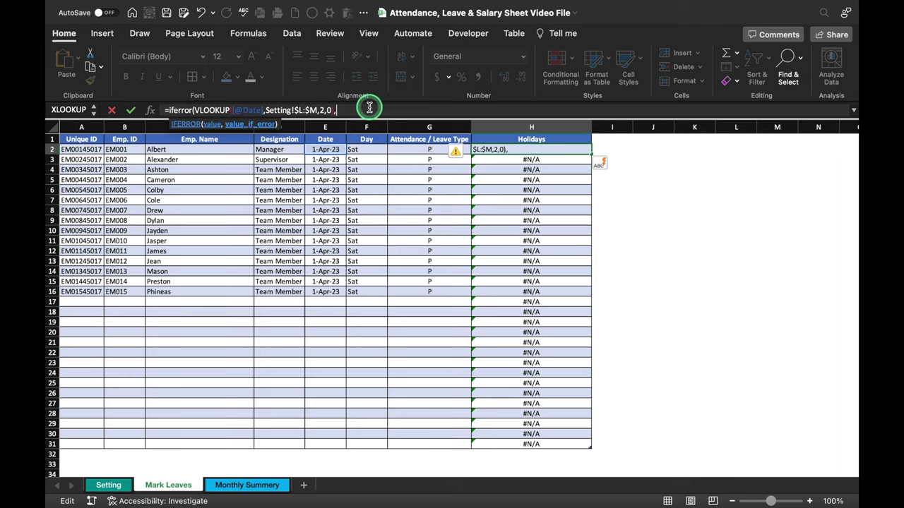
text(,""))
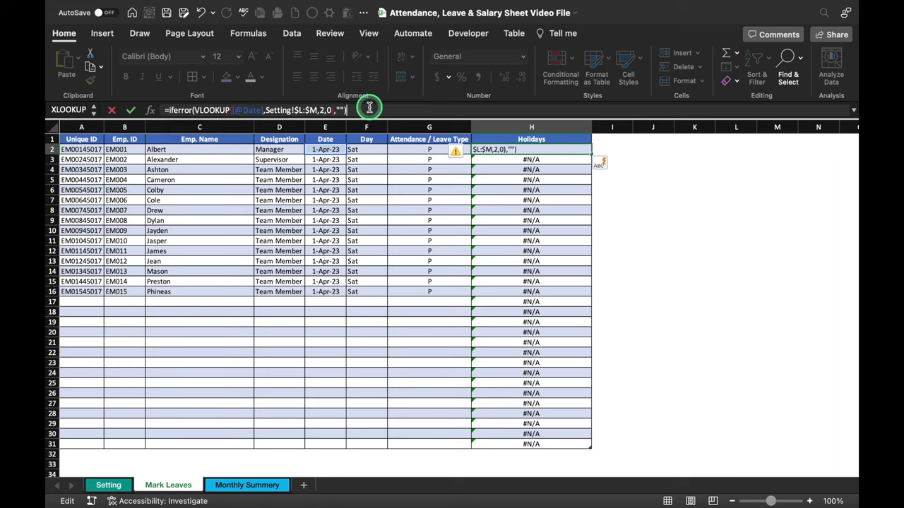
key(Return)
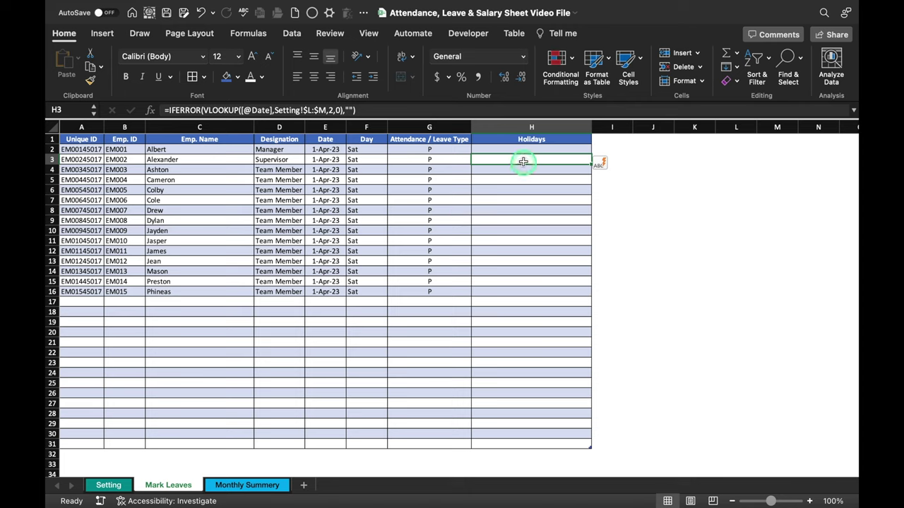
- Test the holiday lookup by setting the date in E2 to 1/1/2023
click(326, 149)
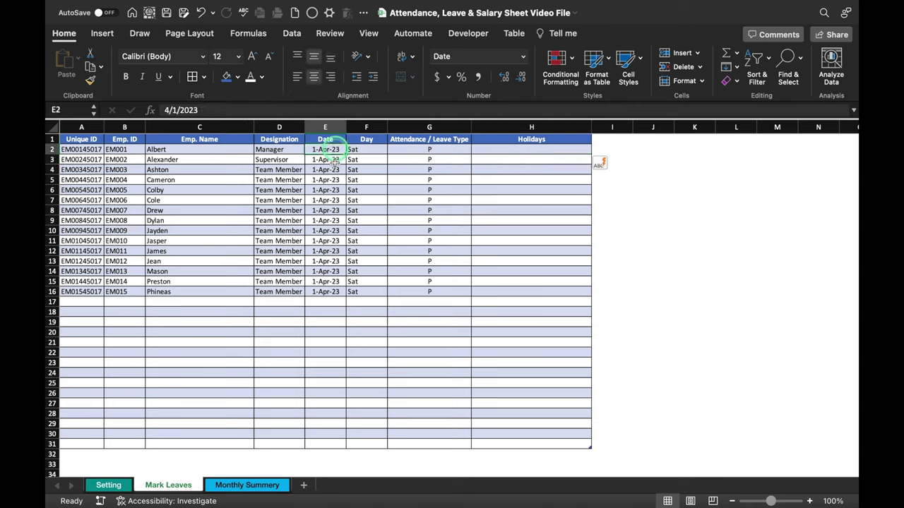
click(171, 111)
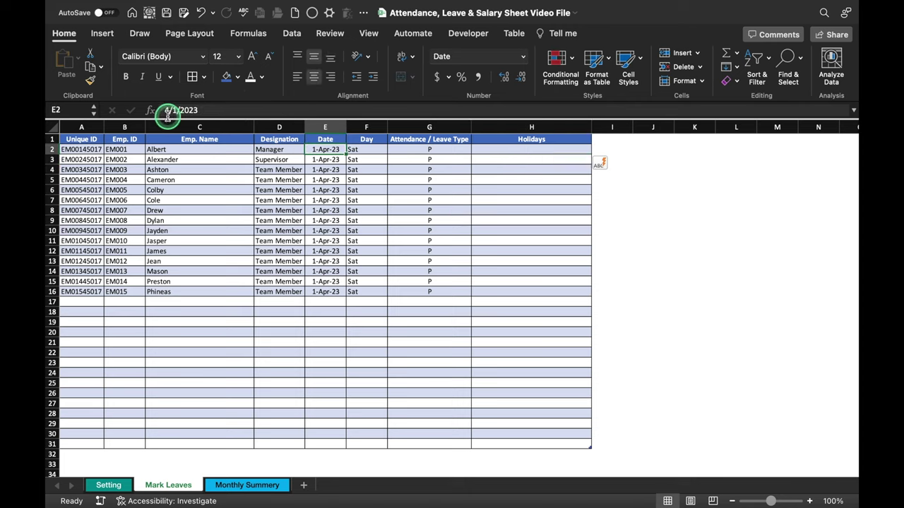
text(1/2023)
key(Return)
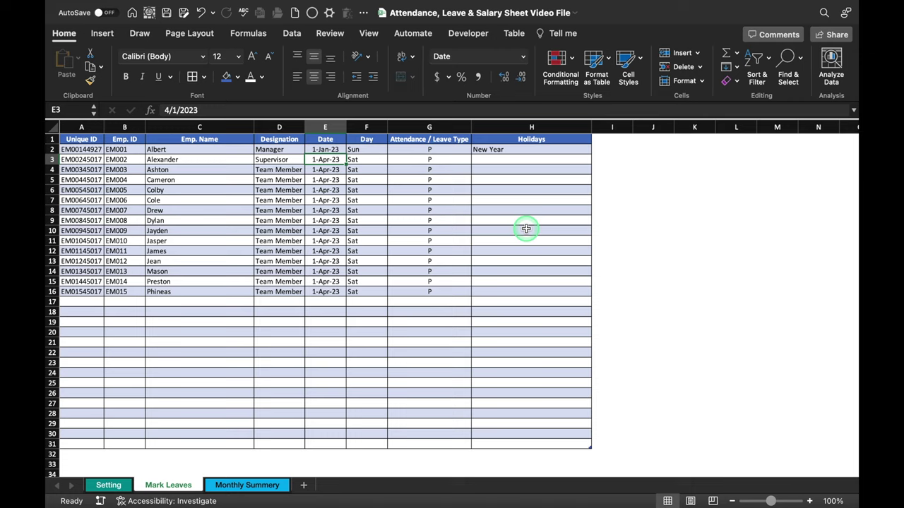
- Restore the date in E2 to 4/1/2023
click(321, 149)
click(168, 109)
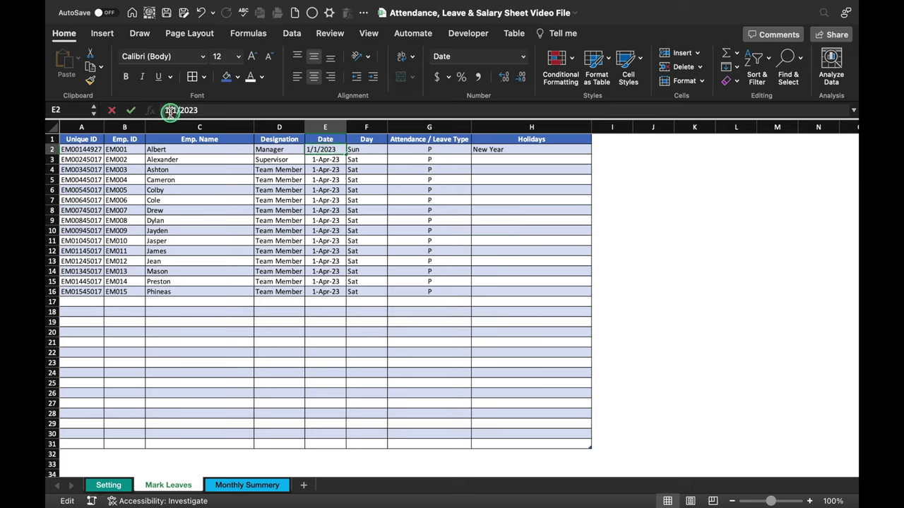
key(Escape)
click(199, 332)
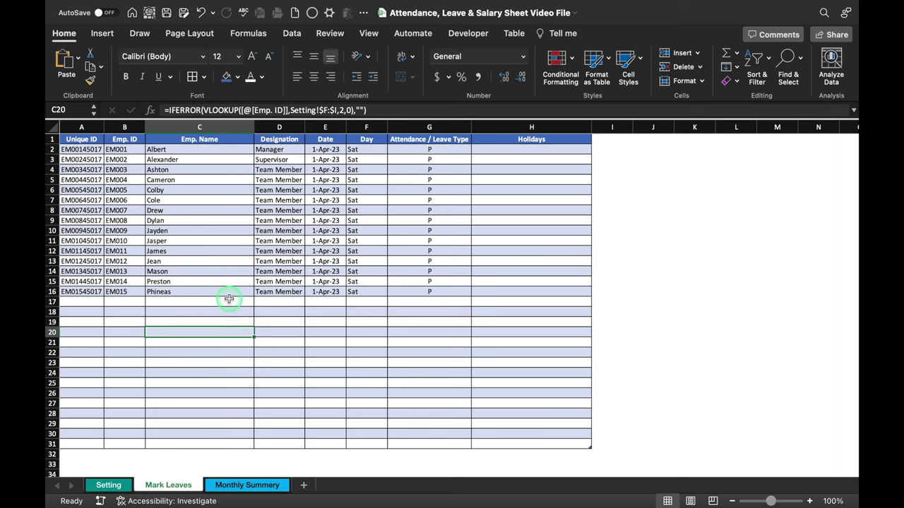
- Copy the employee IDs in B2:B16 and paste them into the empty rows starting at B17
drag(124, 149, 128, 289)
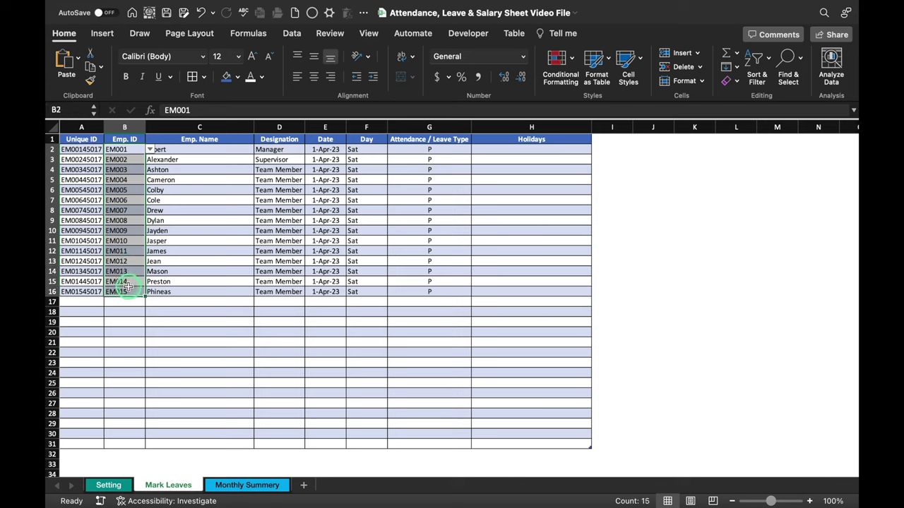
key(super+c)
click(125, 302)
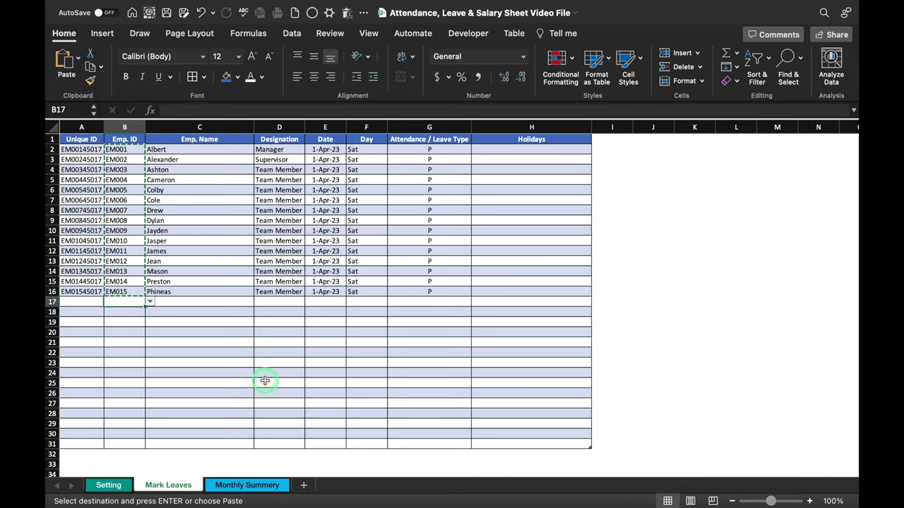
key(super+v)
- Enter the date 4/2/2023 in E17 and copy that same date unchanged down to E31
click(341, 304)
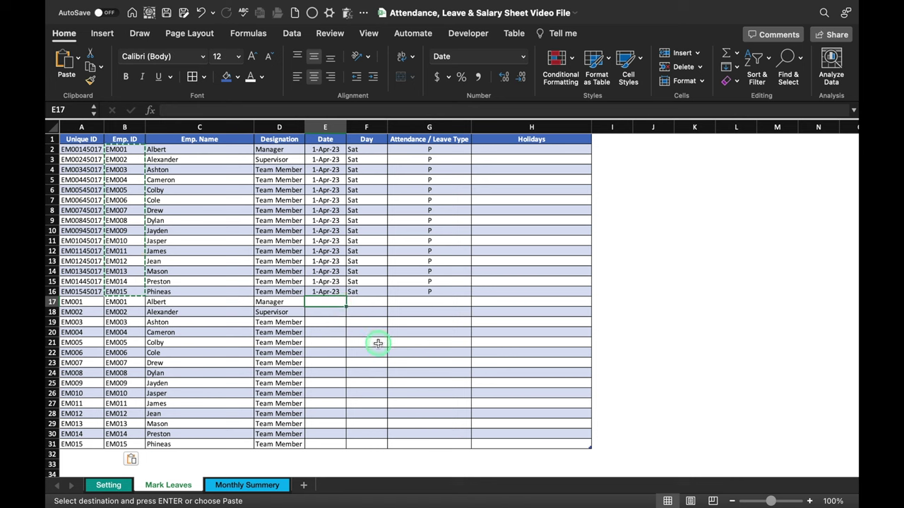
text(=E2+1)
key(Return)
click(334, 302)
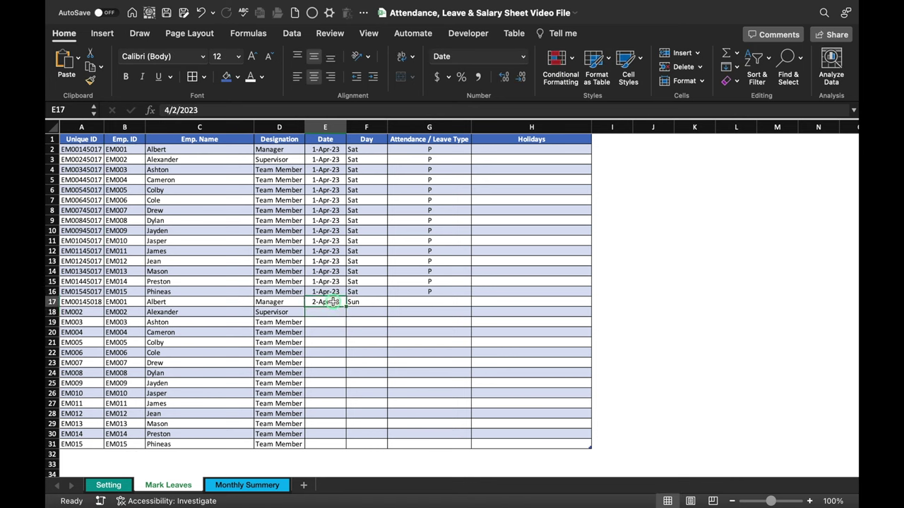
drag(346, 306, 346, 450)
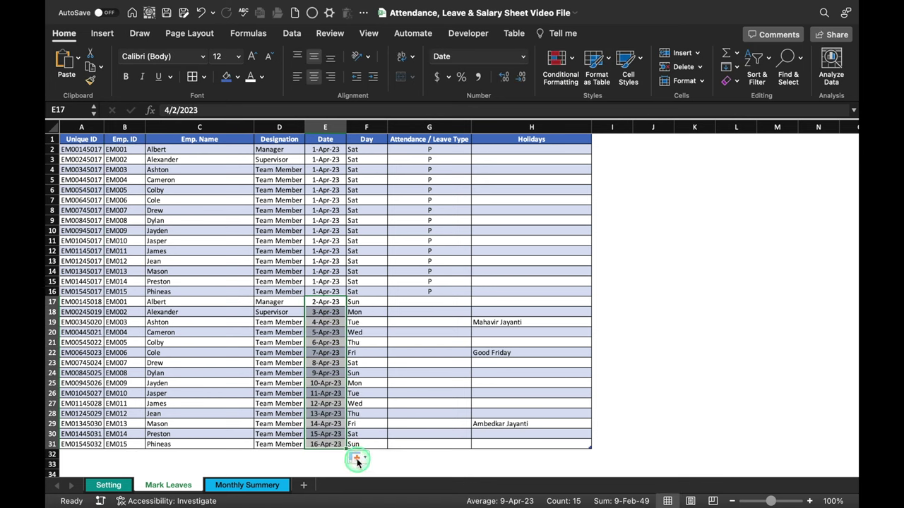
click(357, 457)
click(374, 328)
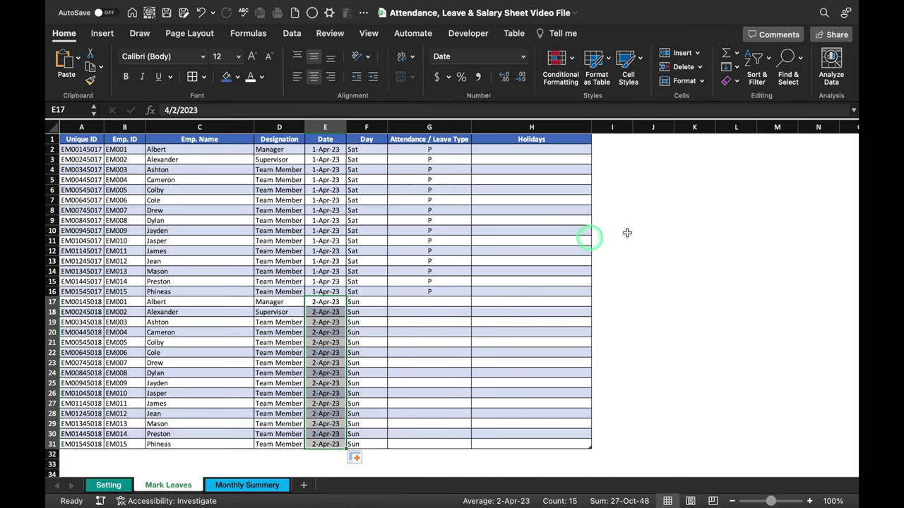
click(656, 230)
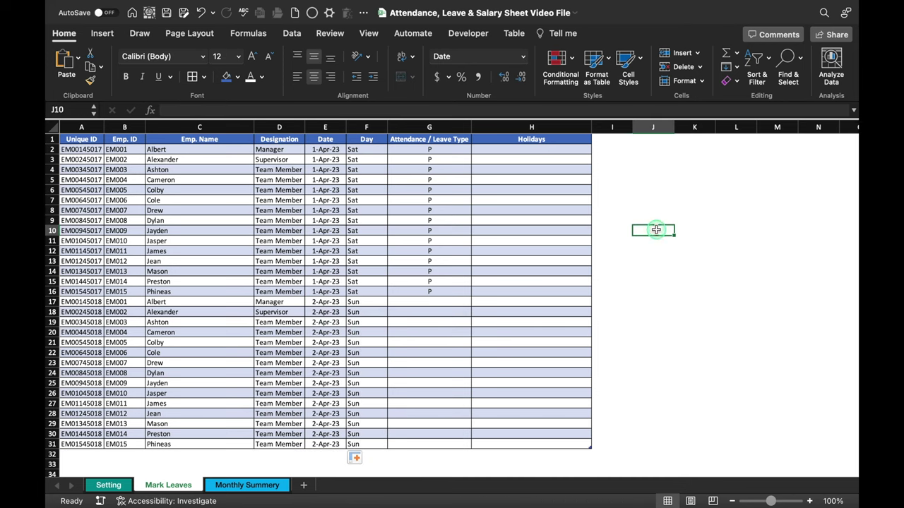
- Add a conditional formatting rule to the Day column that gives cells equal to Sat a light red fill with dark red text
click(365, 126)
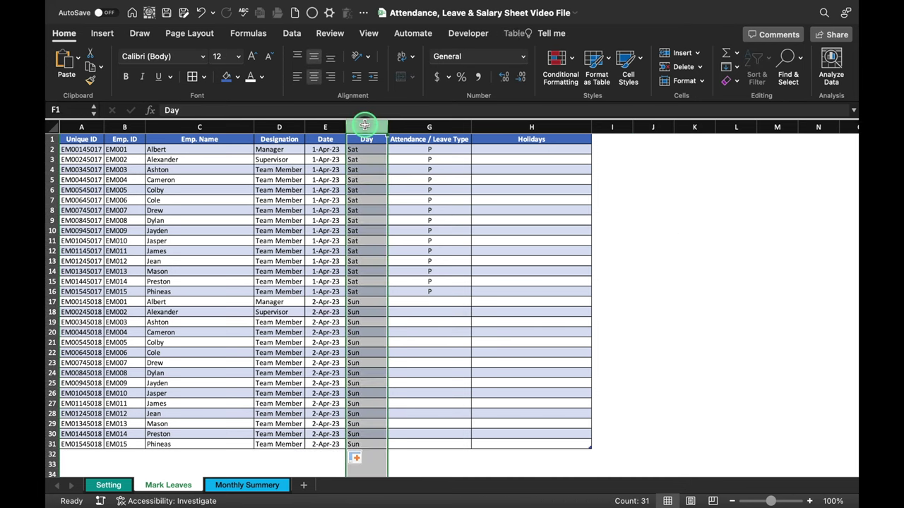
click(558, 58)
mouse_move(632, 79)
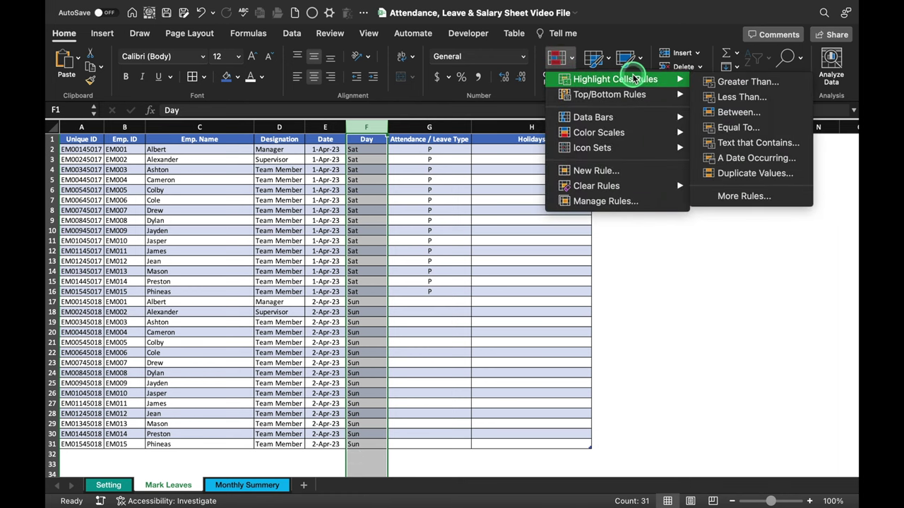
click(748, 126)
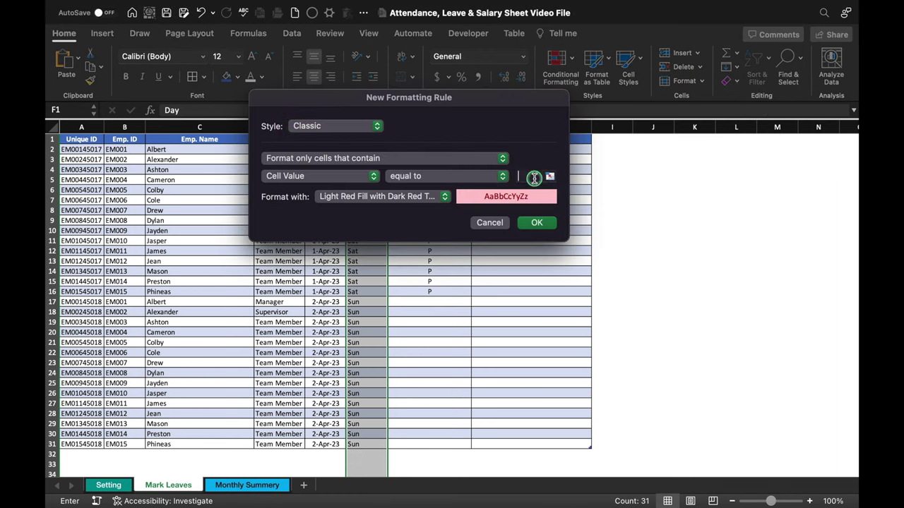
click(533, 176)
text(Sat)
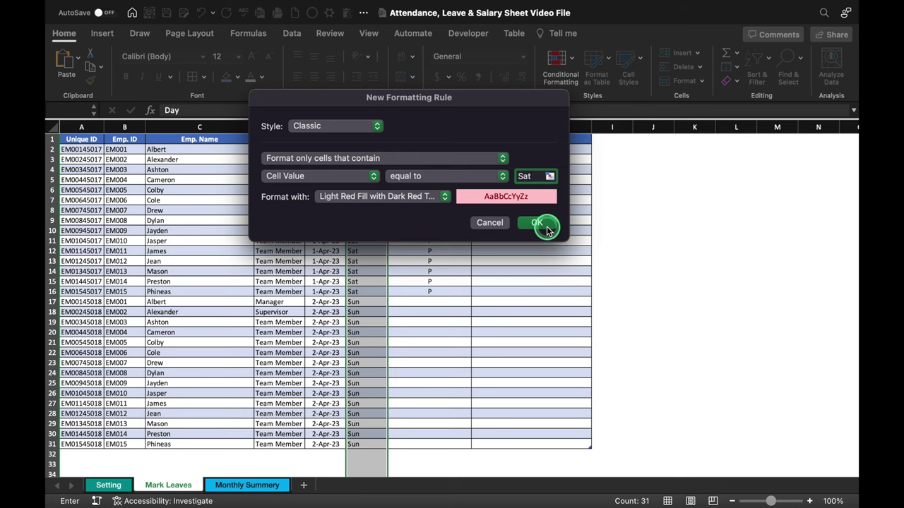
click(537, 223)
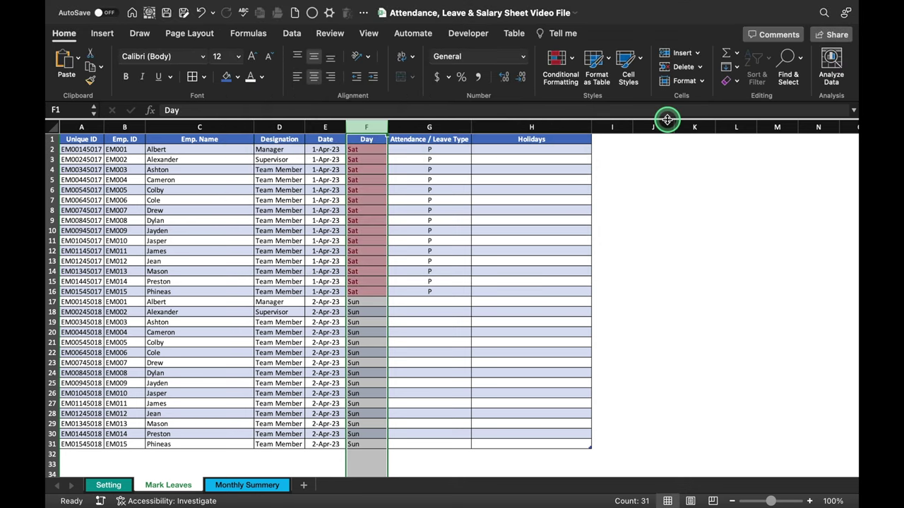
- Duplicate the Sat conditional formatting rule applied to column F
click(558, 61)
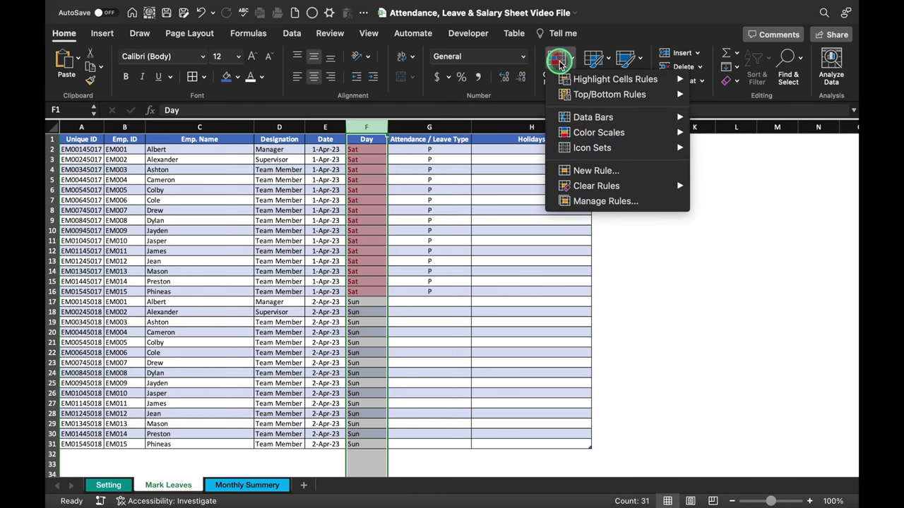
click(596, 202)
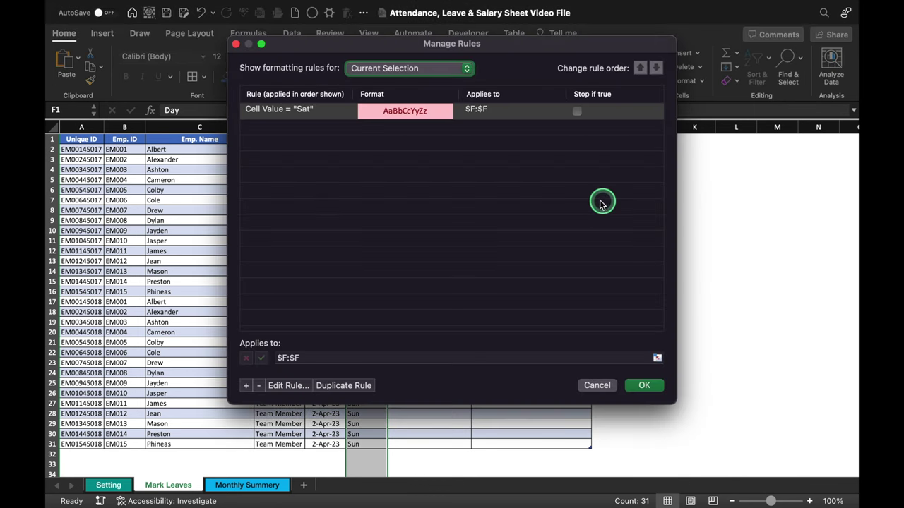
click(302, 110)
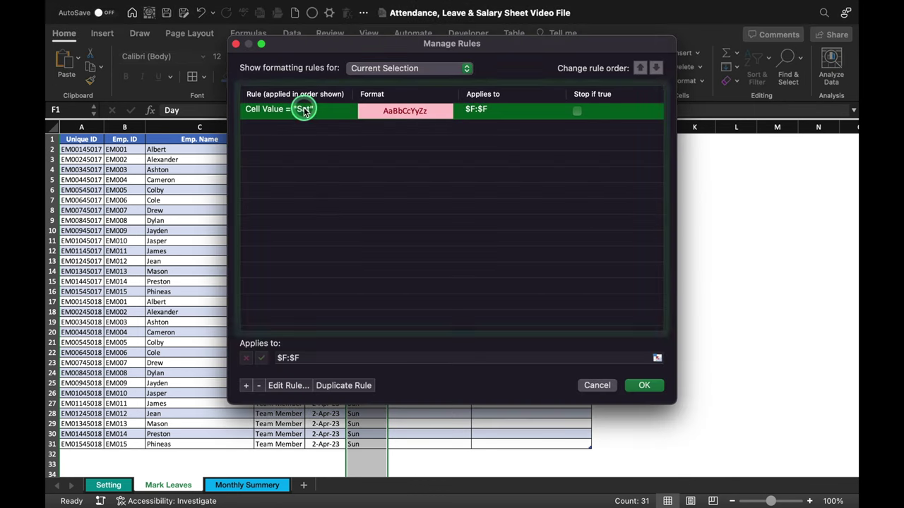
click(339, 392)
- Change the duplicated Day column rule to format cells equal to Sun with a green fill and green text
click(286, 386)
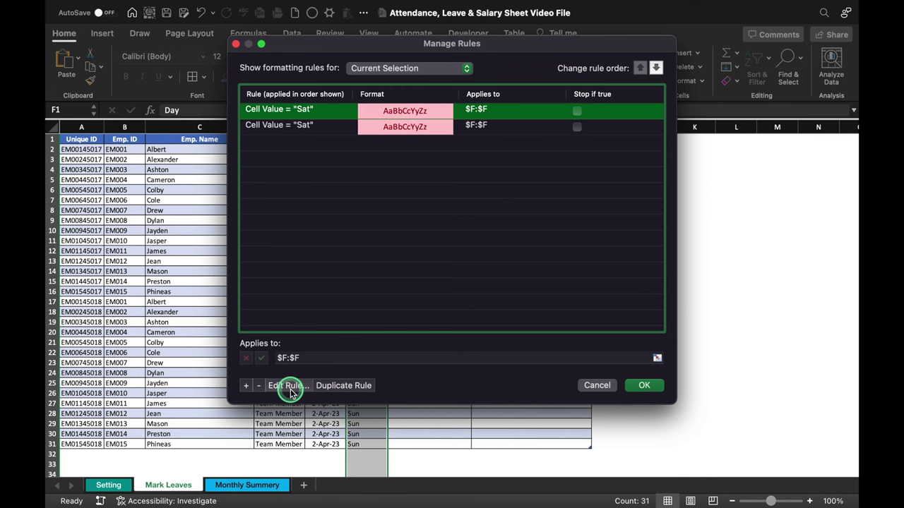
drag(543, 178, 518, 178)
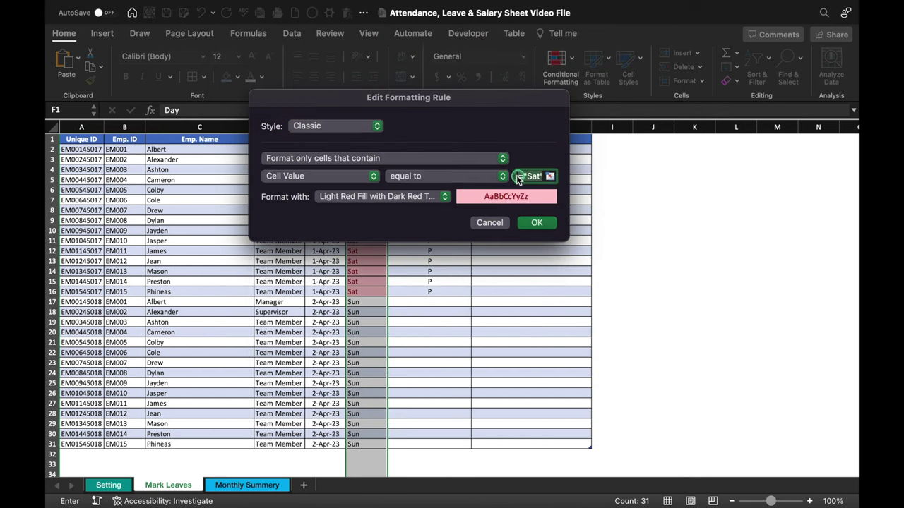
text(Sun)
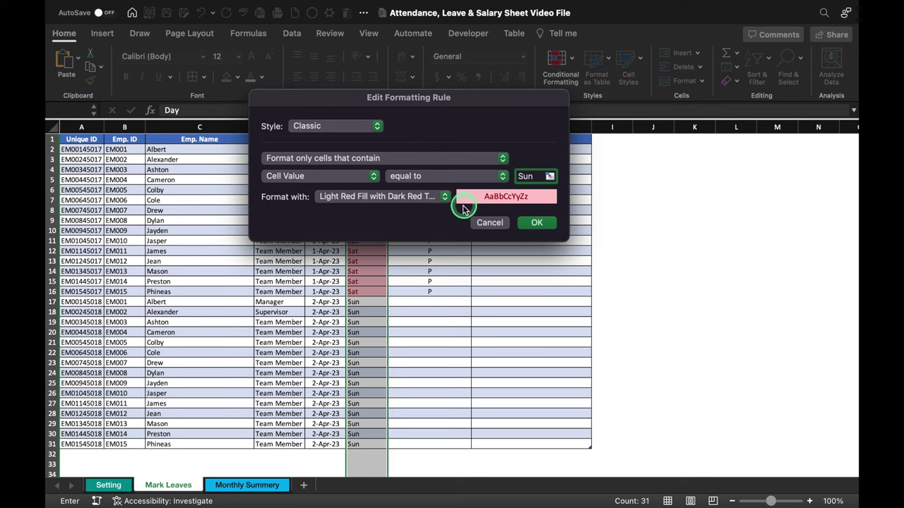
click(444, 196)
click(410, 223)
click(534, 222)
click(646, 399)
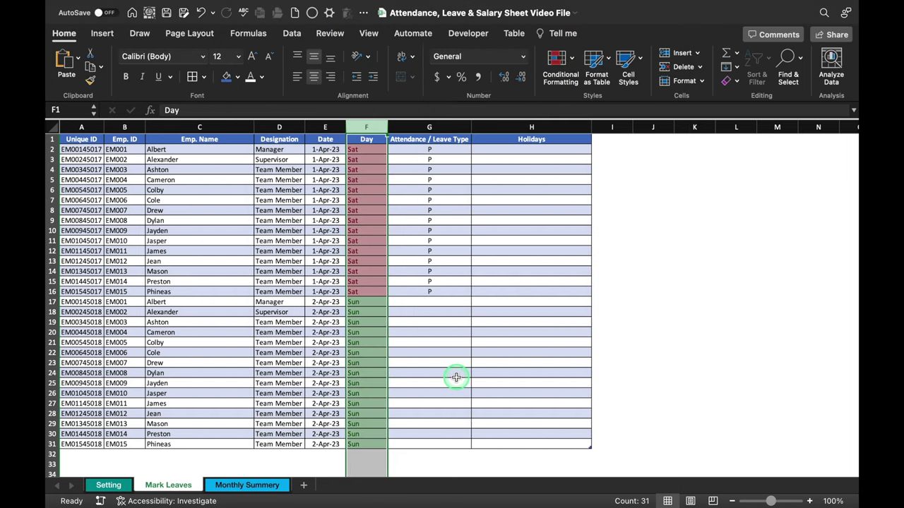
click(653, 271)
- Set the attendance code in G2 to WO and fill it down the Attendance / Leave Type column to G31
click(442, 151)
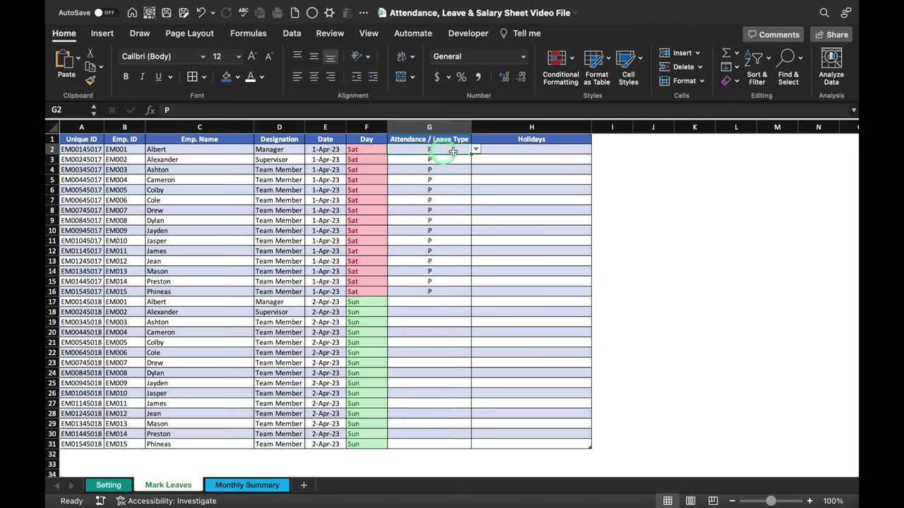
click(475, 149)
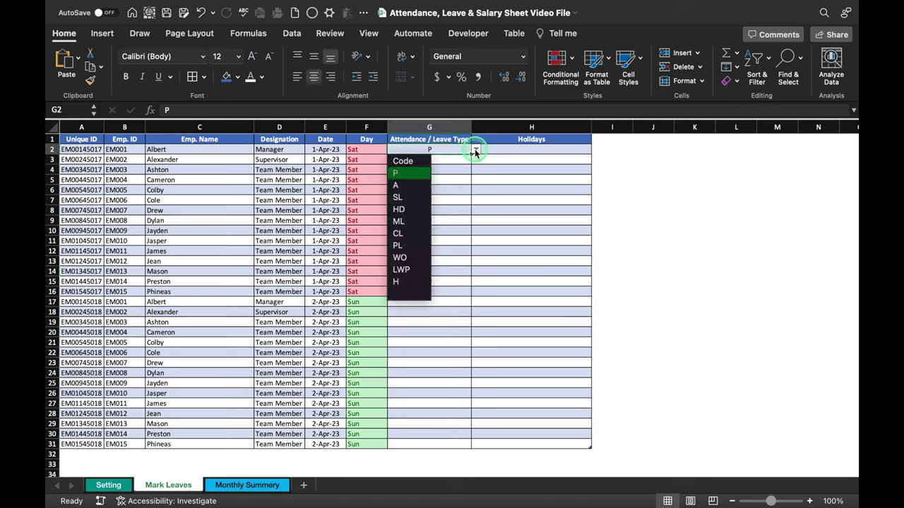
click(410, 257)
drag(470, 152, 464, 299)
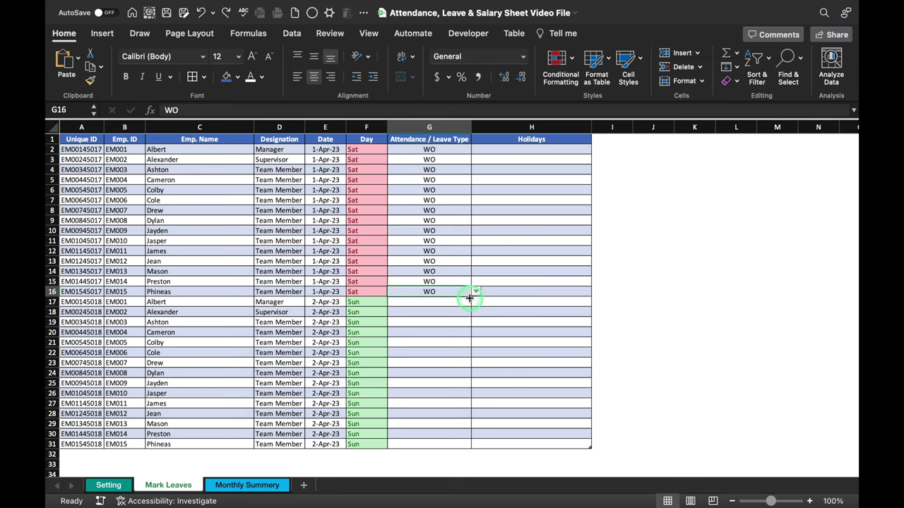
drag(470, 297, 468, 447)
click(694, 231)
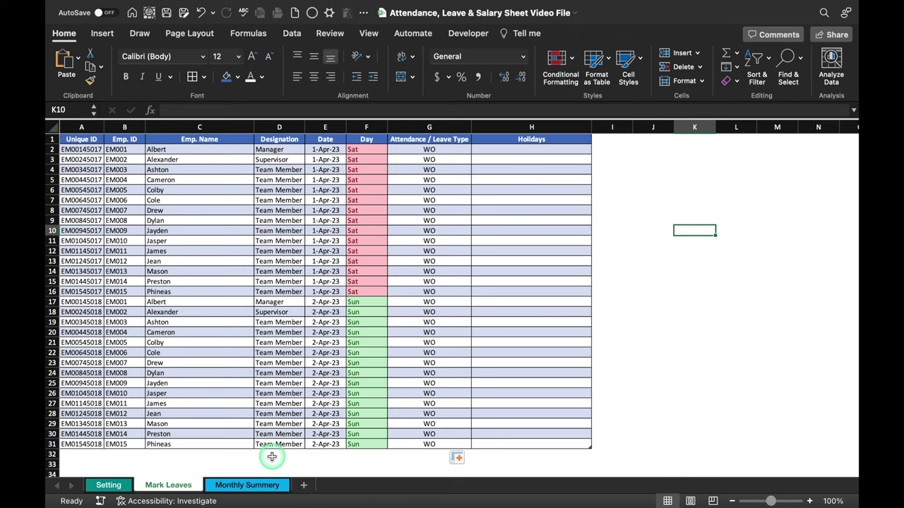
click(249, 485)
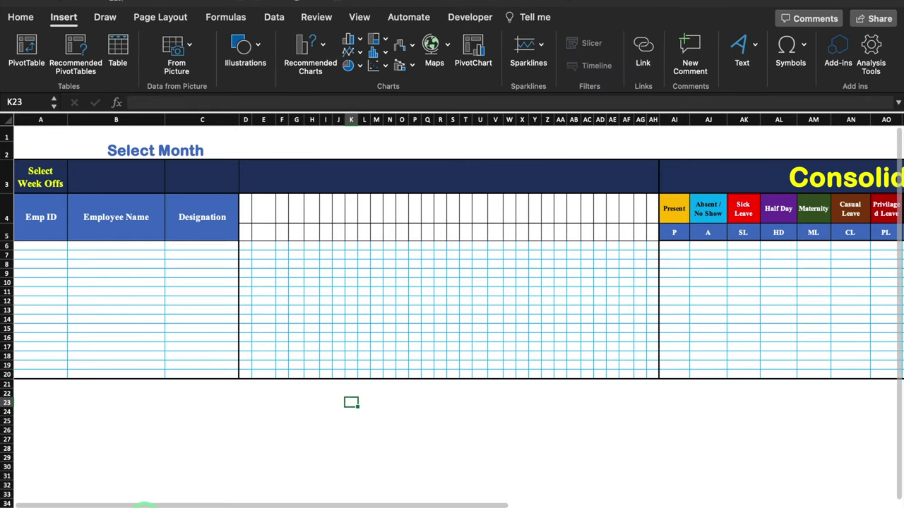
click(167, 485)
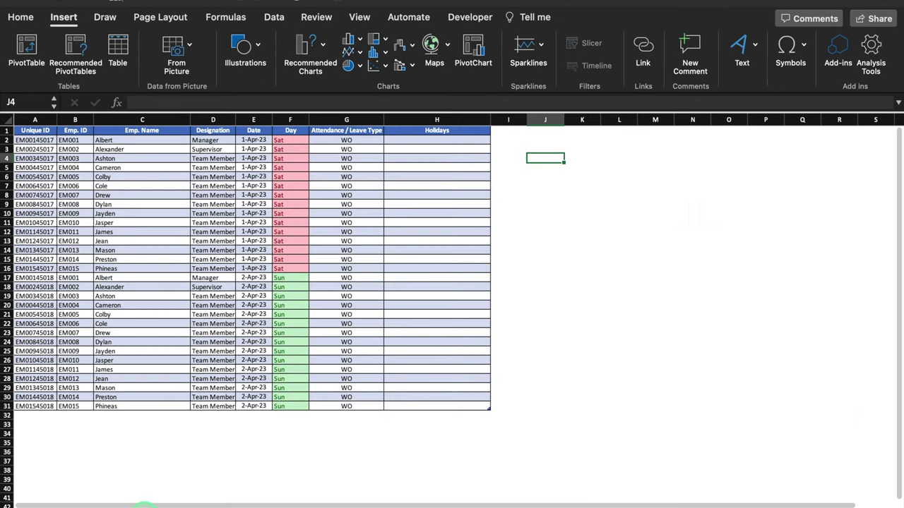
- Insert a Date slicer for the Mark Leaves table and place it beside the table, over columns I to K
click(195, 185)
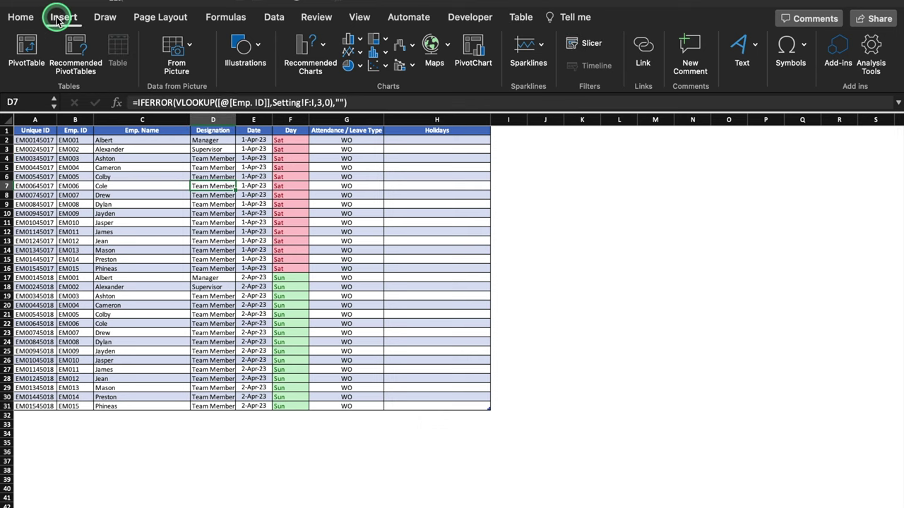
click(590, 44)
click(369, 181)
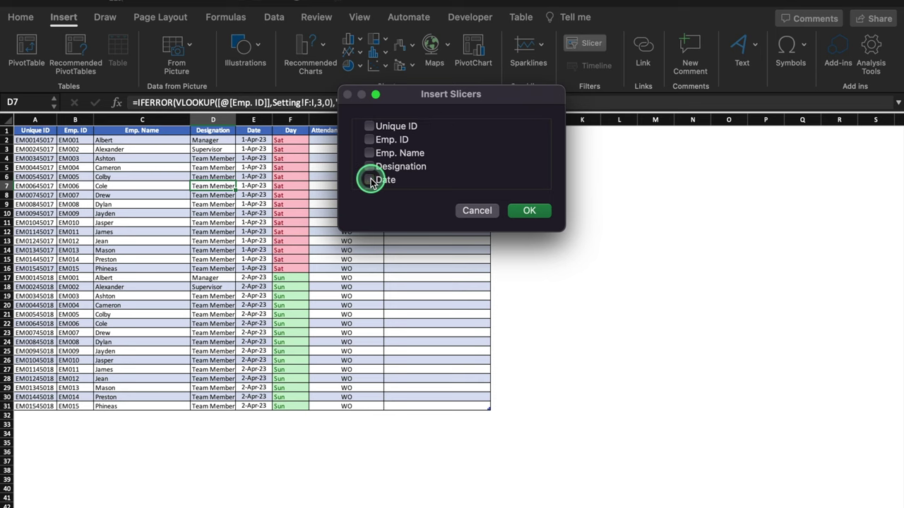
click(528, 209)
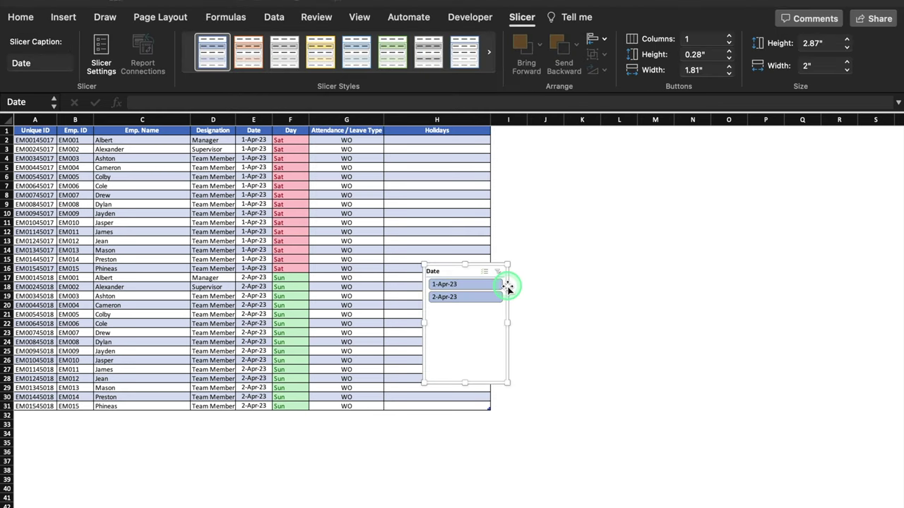
drag(509, 285, 606, 179)
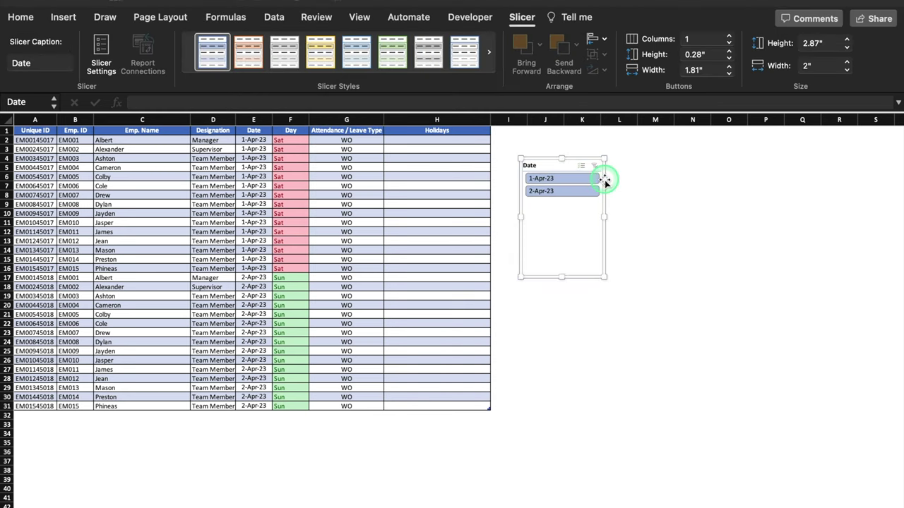
- Arrange the Date slicer in 4 columns, widen it to about 5.81" and reduce its height to a shallow box
click(730, 37)
click(729, 36)
click(730, 37)
drag(605, 217, 760, 217)
drag(648, 280, 639, 223)
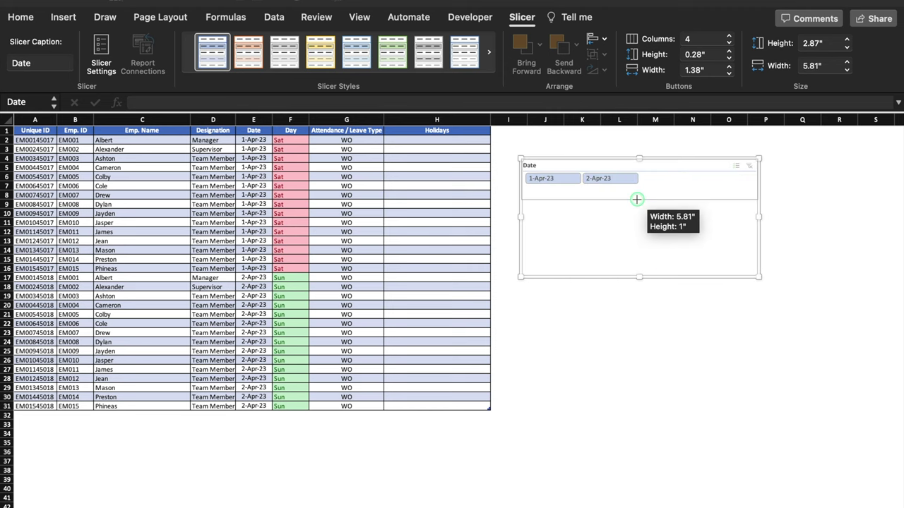
click(545, 305)
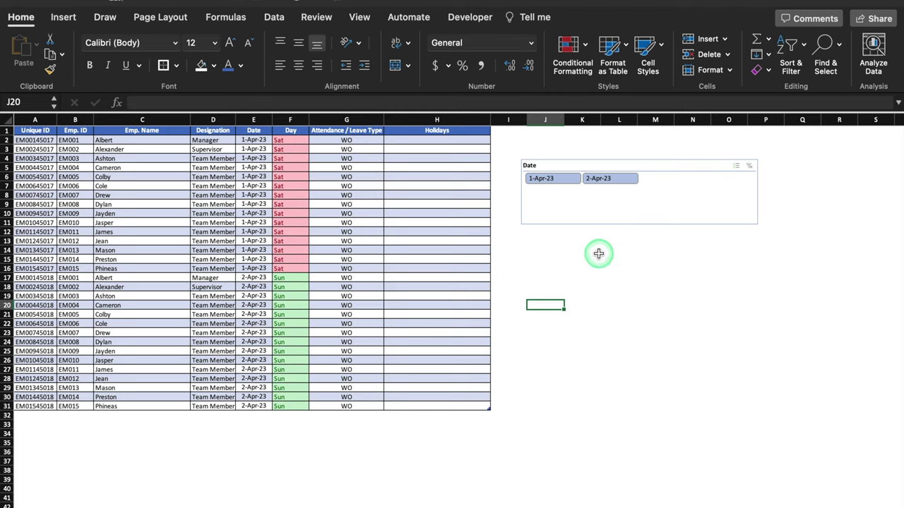
- Insert an Emp. Name slicer for the table and place it directly below the Date slicer
click(182, 199)
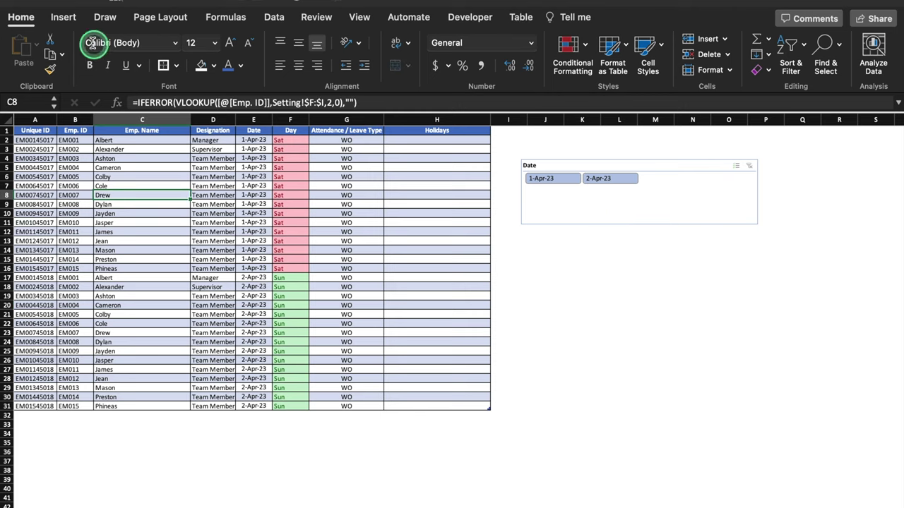
click(69, 23)
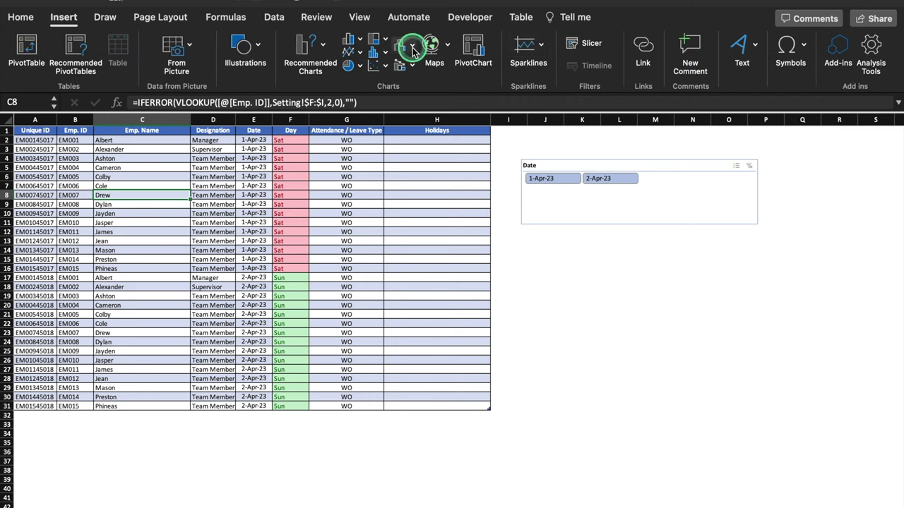
click(589, 43)
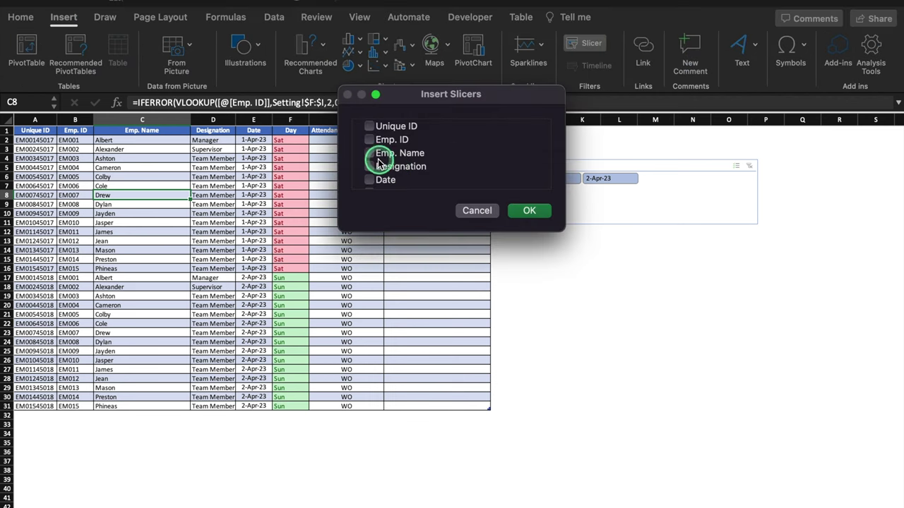
click(369, 154)
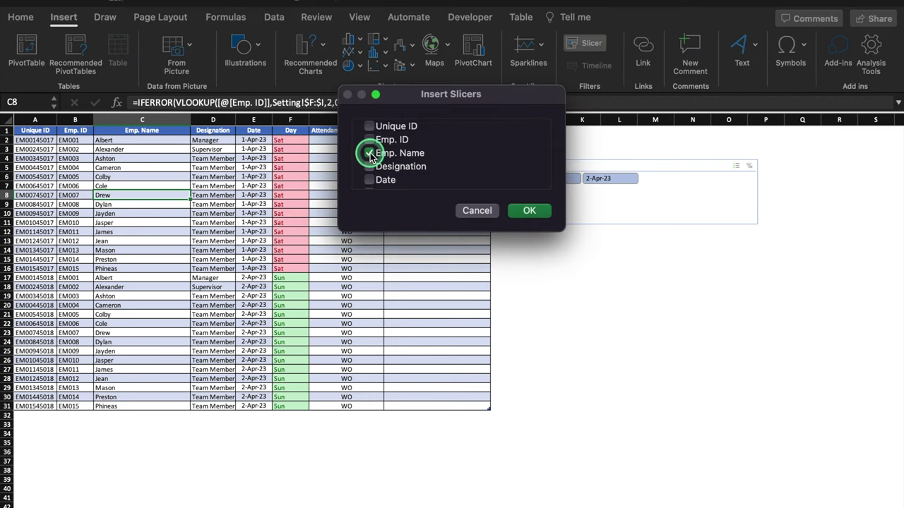
click(530, 210)
drag(514, 305, 607, 275)
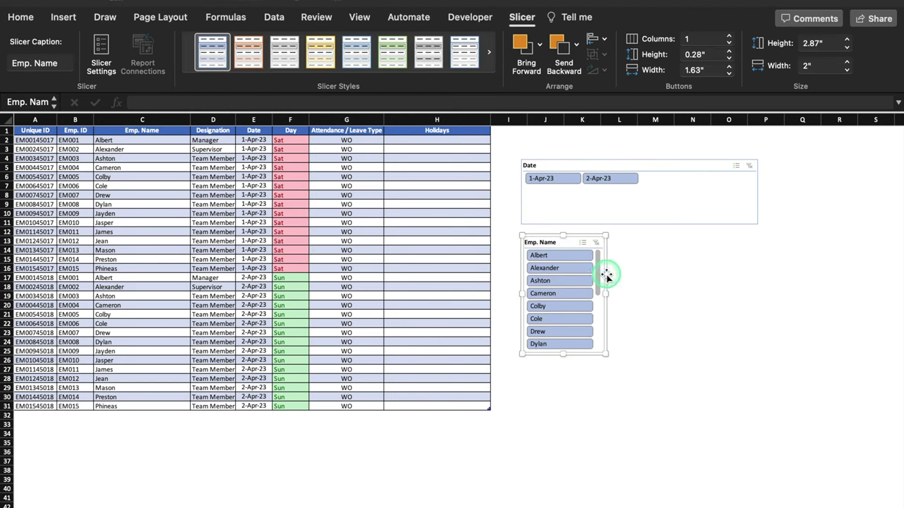
- Arrange the Emp. Name slicer in 3 columns, widen it to about 5.31" and reduce its height to about 2.18"
click(730, 36)
click(729, 36)
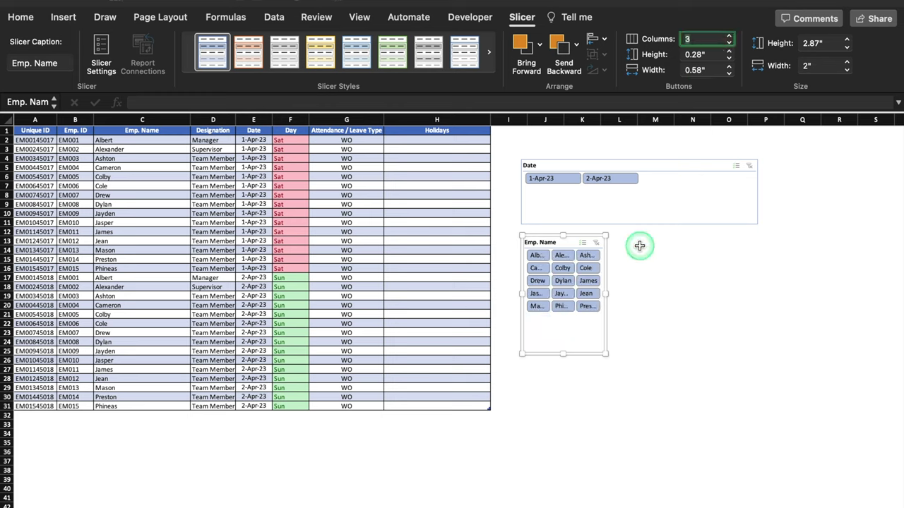
drag(608, 292, 742, 282)
drag(631, 353, 632, 326)
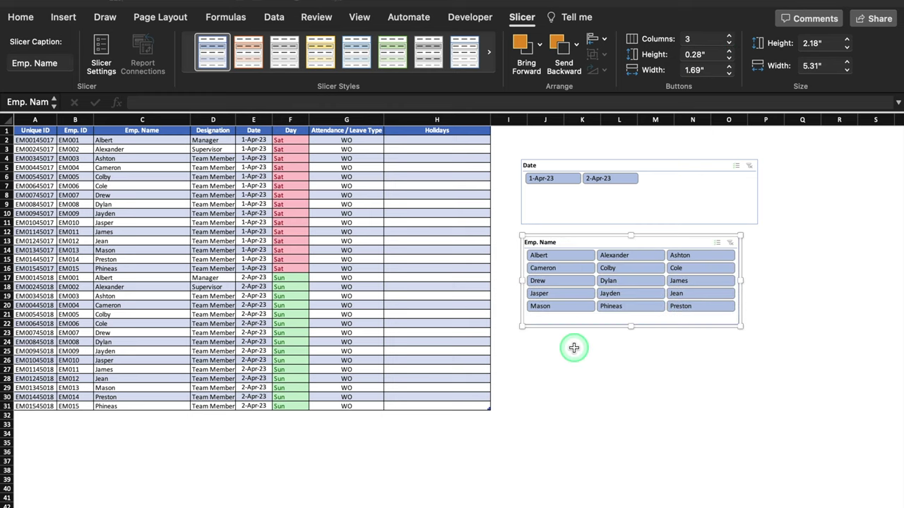
- Filter the table by two employees in turn with the Emp. Name slicer, and clear the filter
click(561, 308)
click(558, 294)
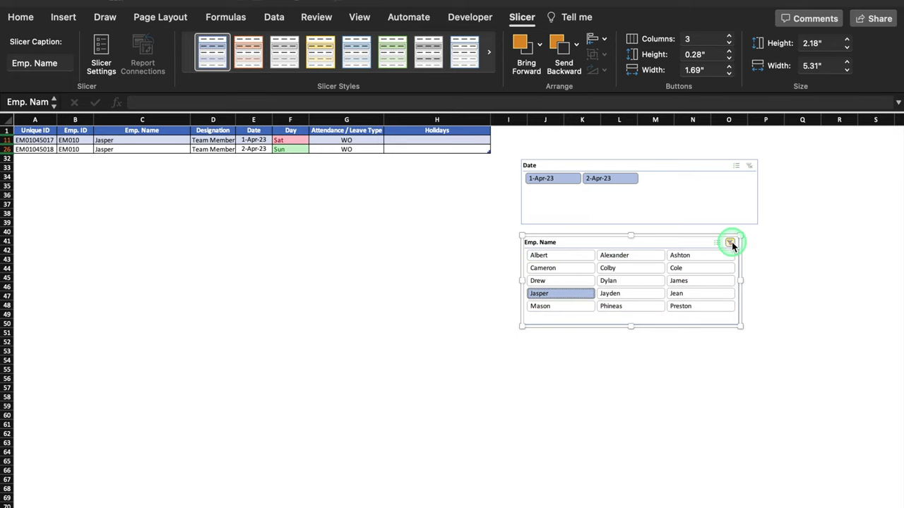
click(731, 244)
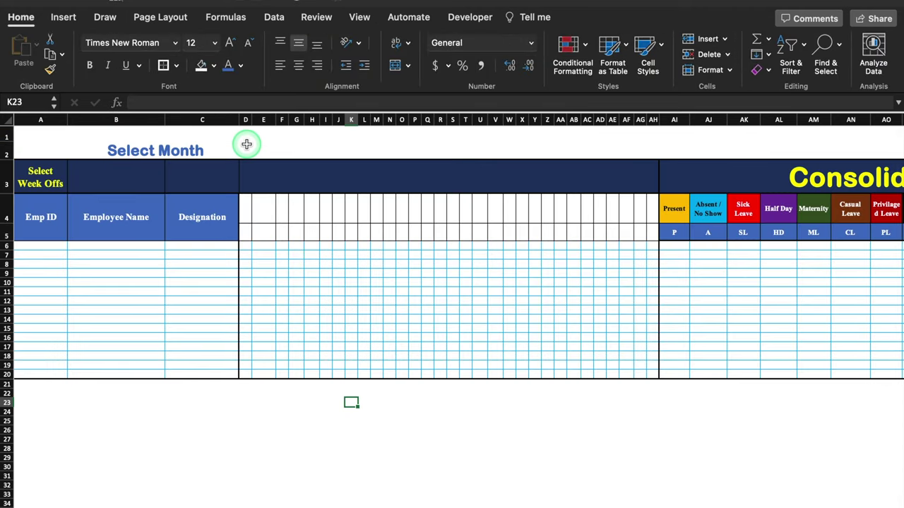
- Insert a combo box on the Monthly Summery sheet beside Select Month, over columns K to R, fitted above the dark header row
click(469, 17)
click(340, 47)
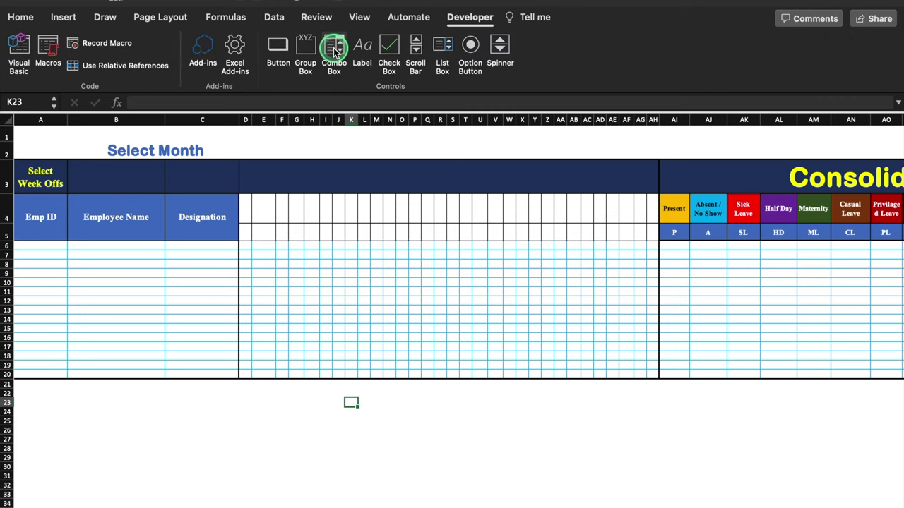
click(344, 139)
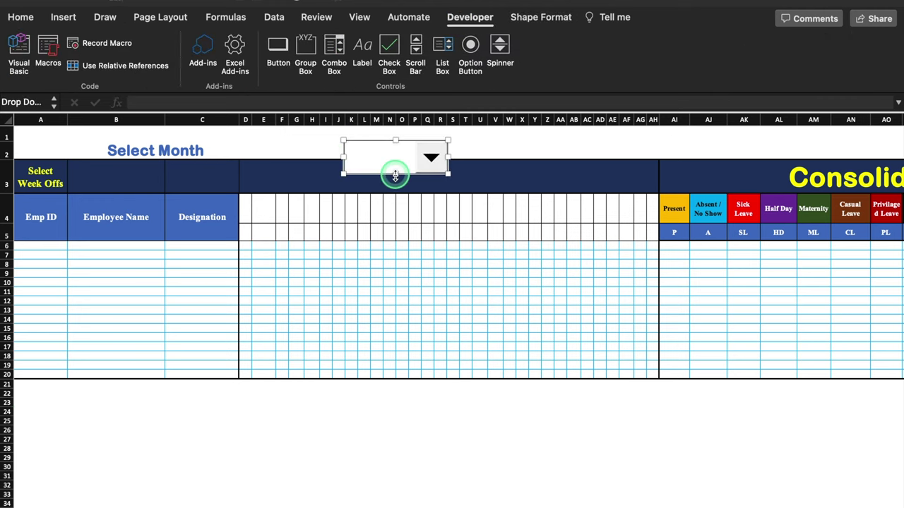
drag(396, 176, 417, 135)
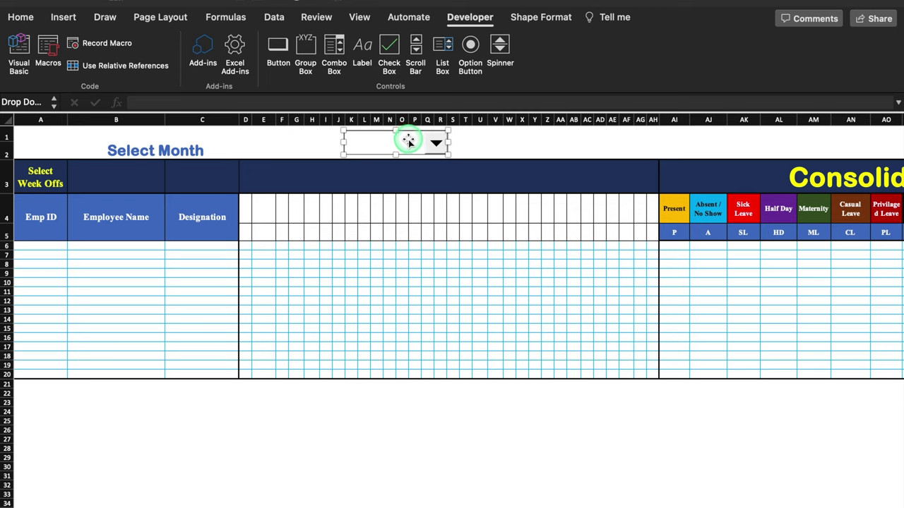
- Set the combo box's input range to the month list Setting!$D$2:$D$13
right_click(410, 141)
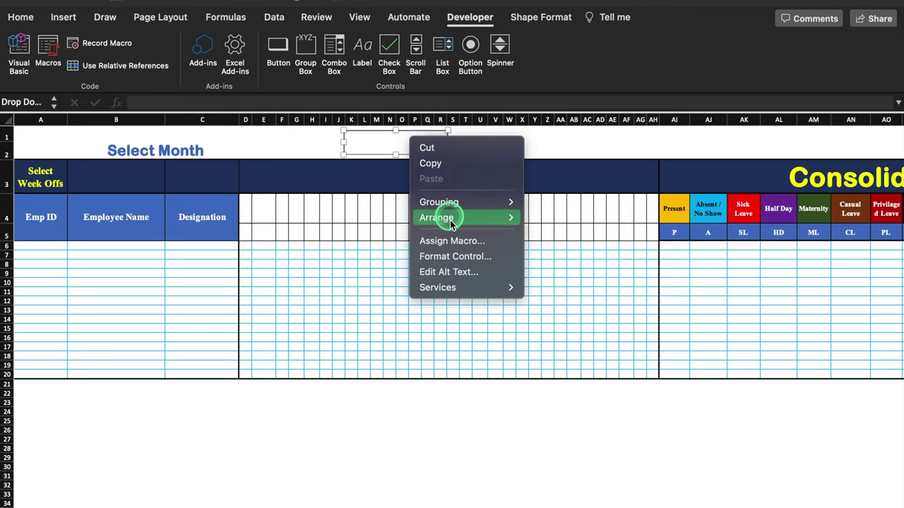
click(459, 256)
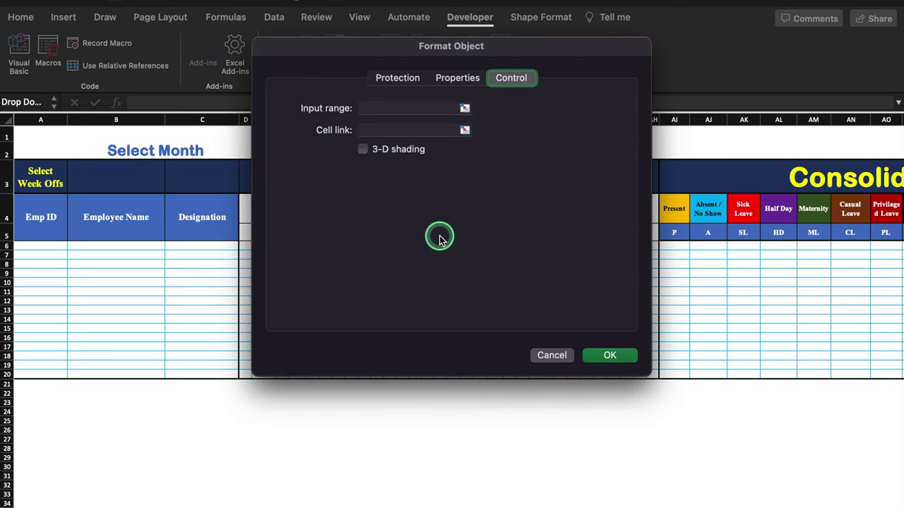
click(435, 108)
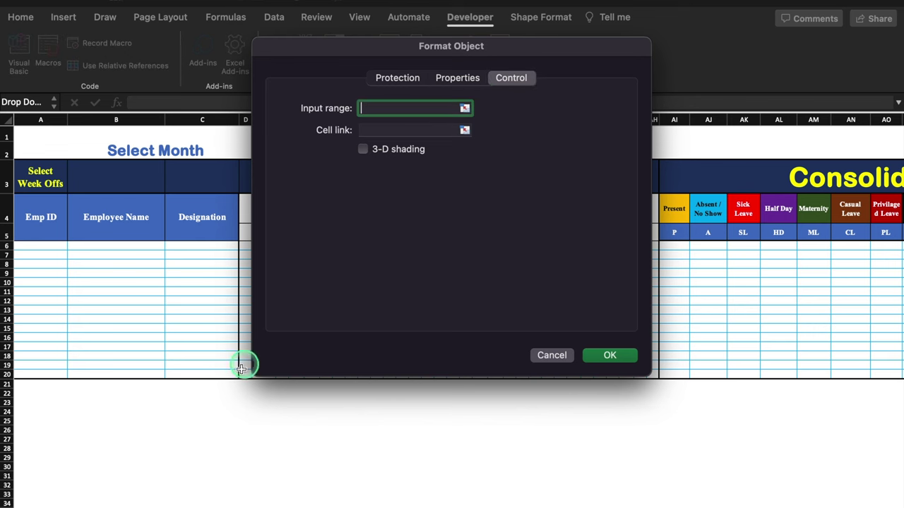
click(89, 495)
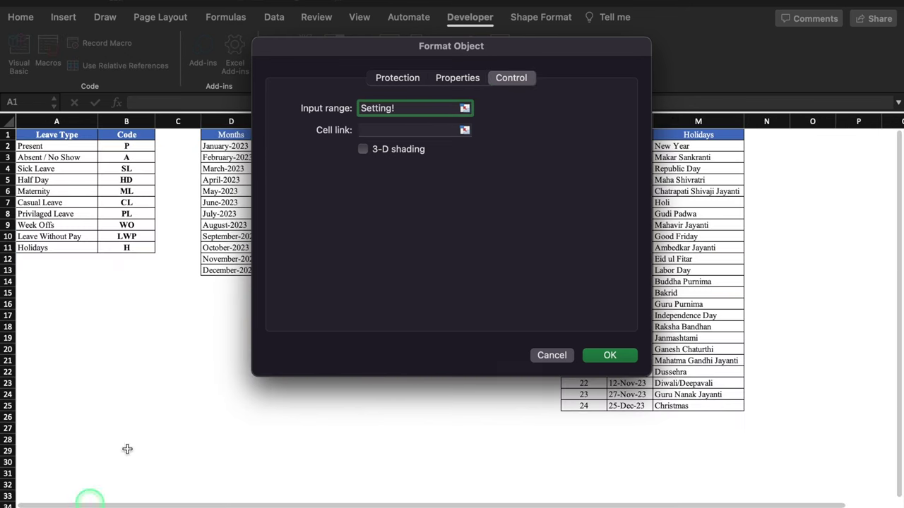
drag(322, 49, 406, 53)
drag(246, 147, 247, 275)
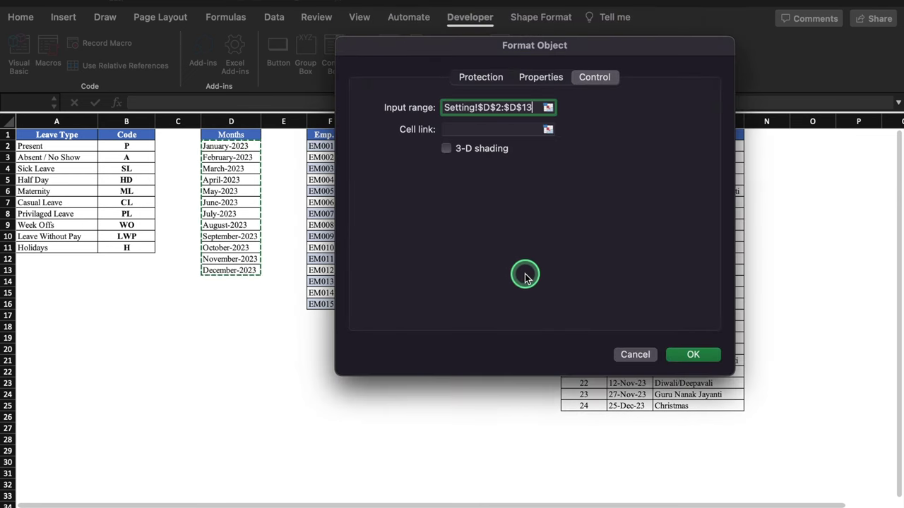
- Link the combo box to cell $D$2 of the monthly sheet and apply the control settings
click(496, 131)
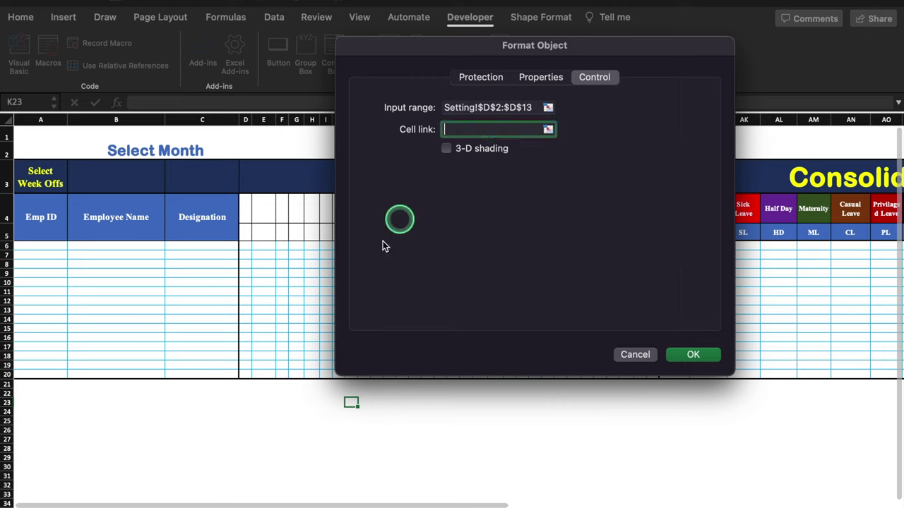
drag(388, 50, 456, 50)
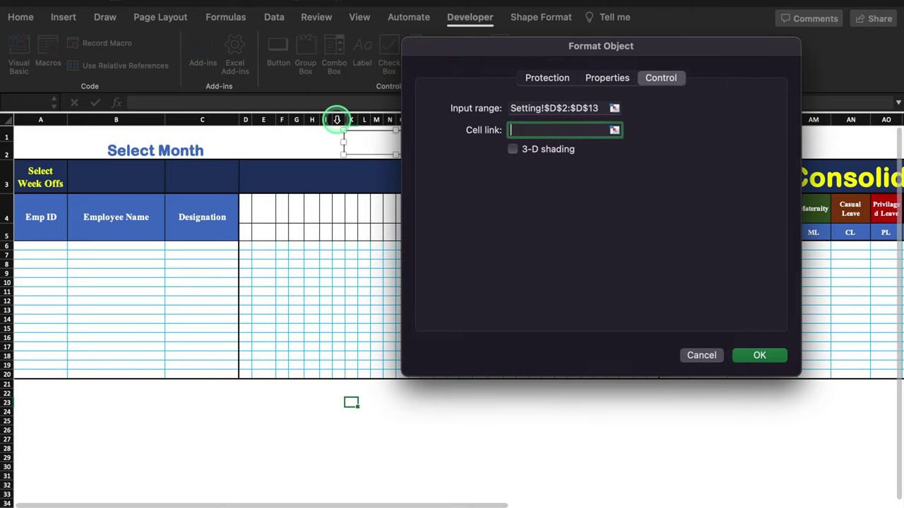
click(245, 149)
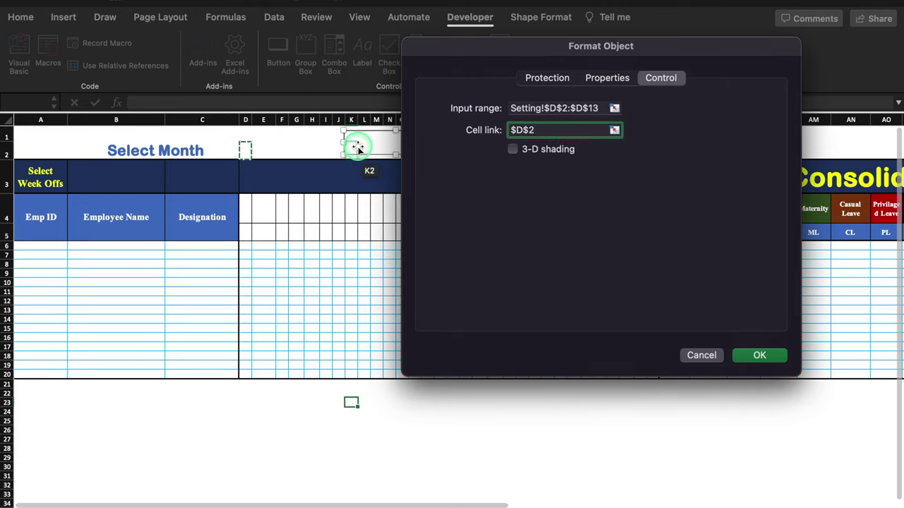
click(759, 356)
- Test the month combo box by choosing January-2023 and then February-2023
click(437, 145)
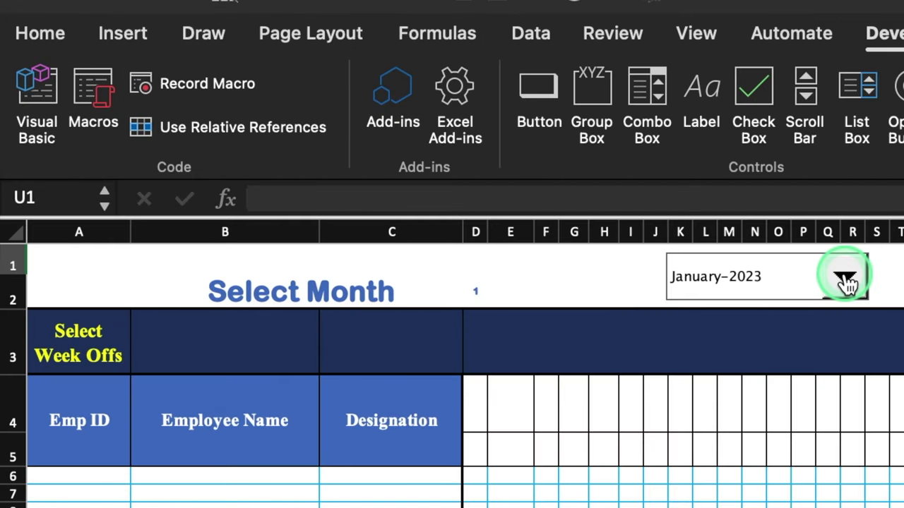
click(845, 280)
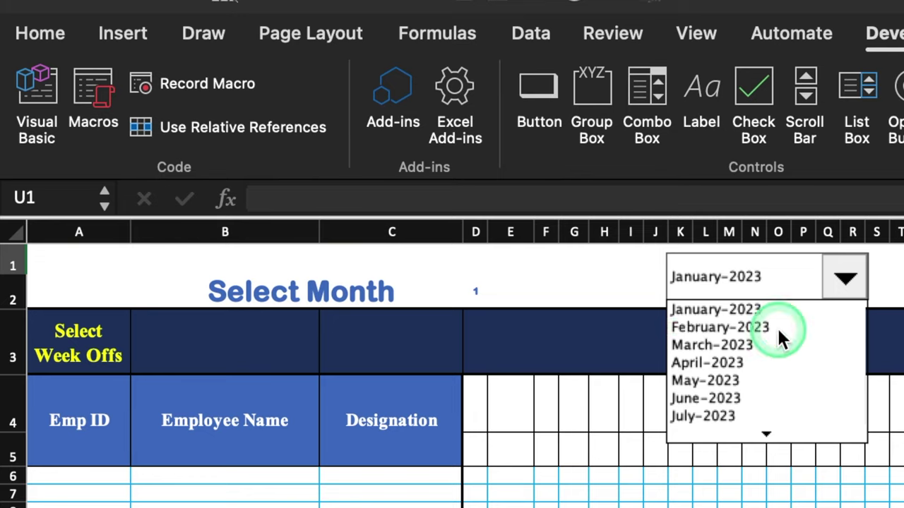
click(720, 327)
- Enter =INDEX(Setting!D2:D13,'Monthly Summery'!D2) in E2 to return the first date of the selected month
click(515, 291)
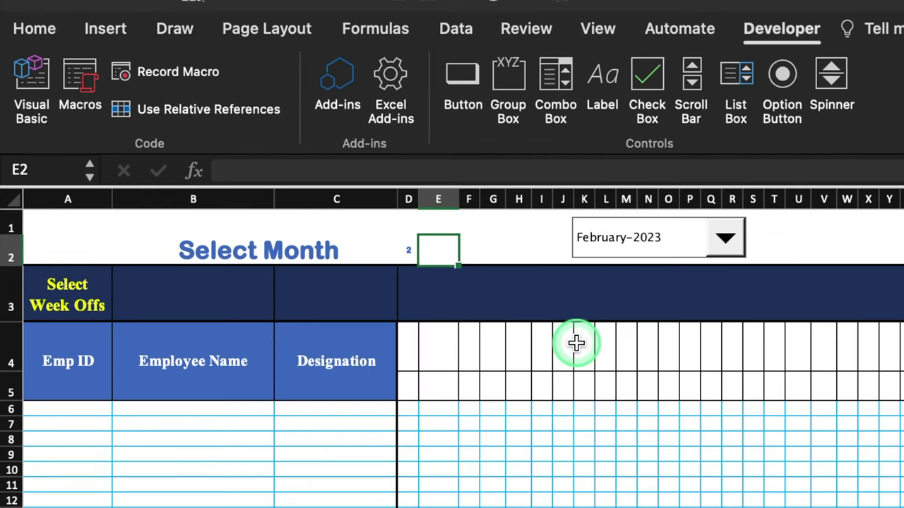
text(=)
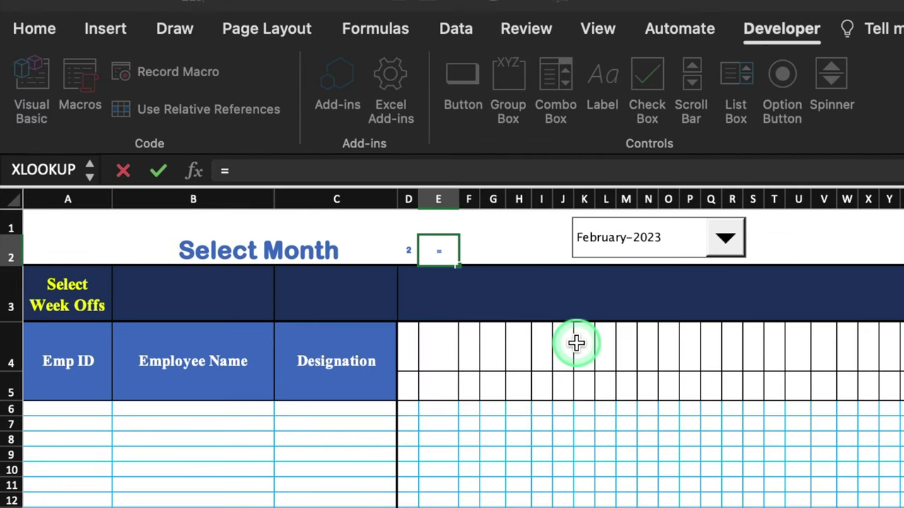
text(index)
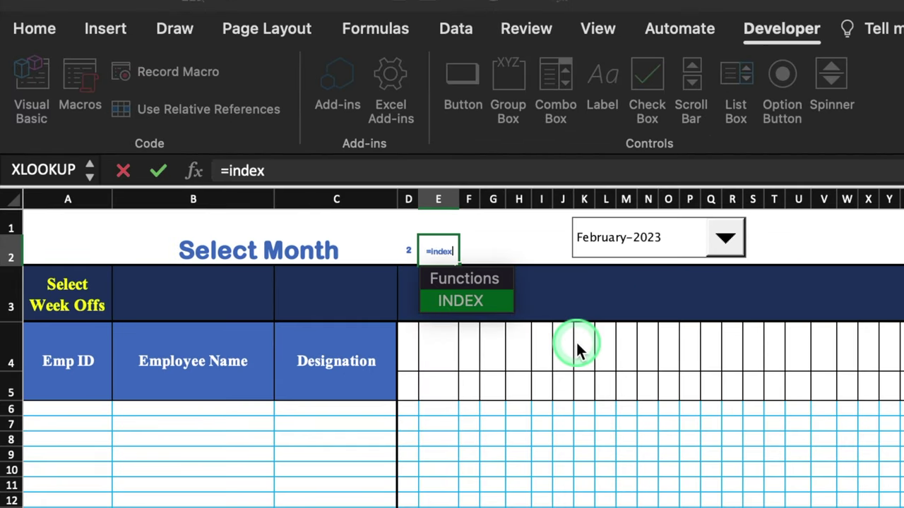
text(()
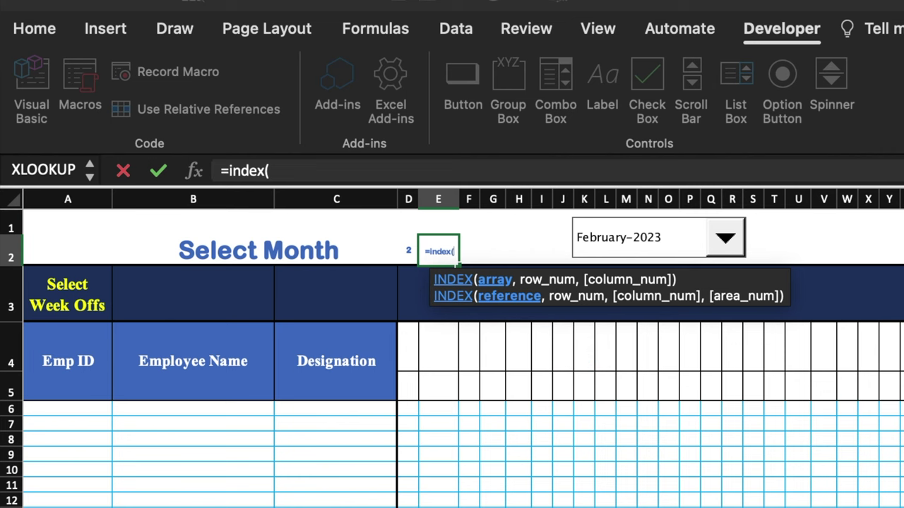
key(ctrl+Page_Down)
click(385, 243)
drag(385, 243, 389, 455)
text(,)
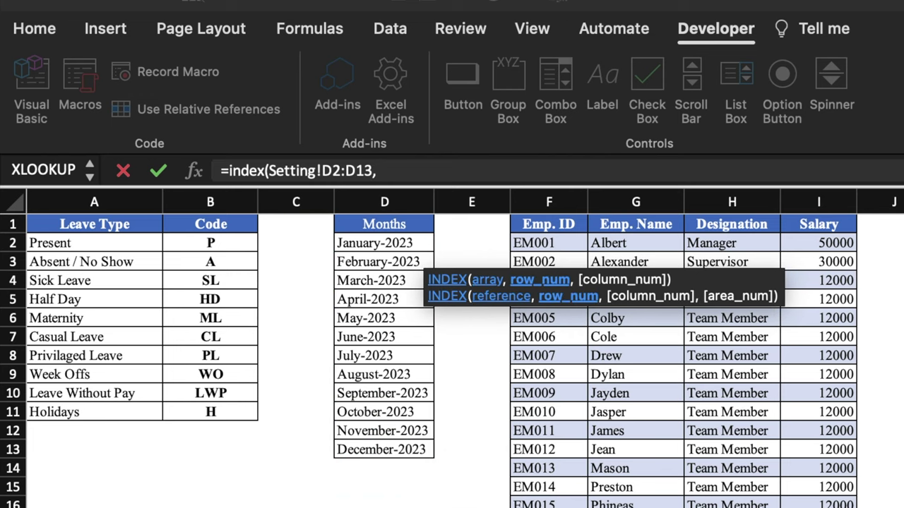
key(ctrl+Page_Down)
click(409, 228)
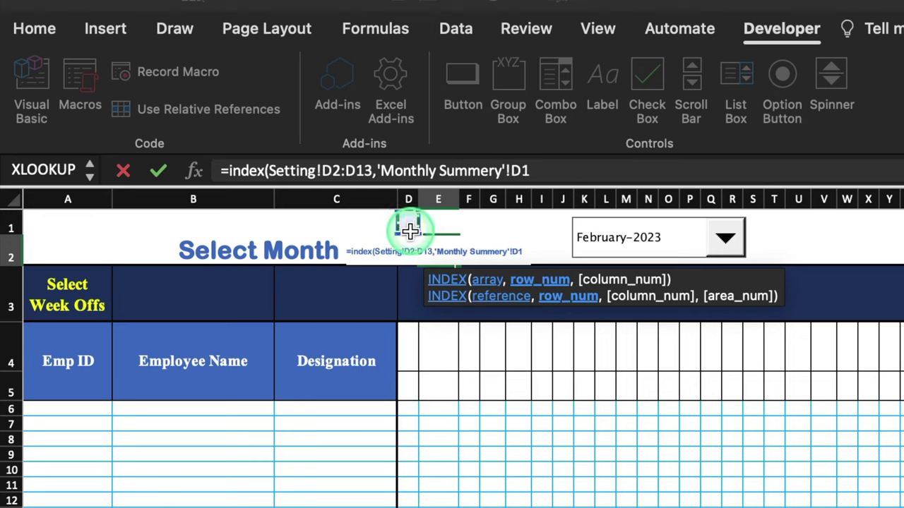
key(Down)
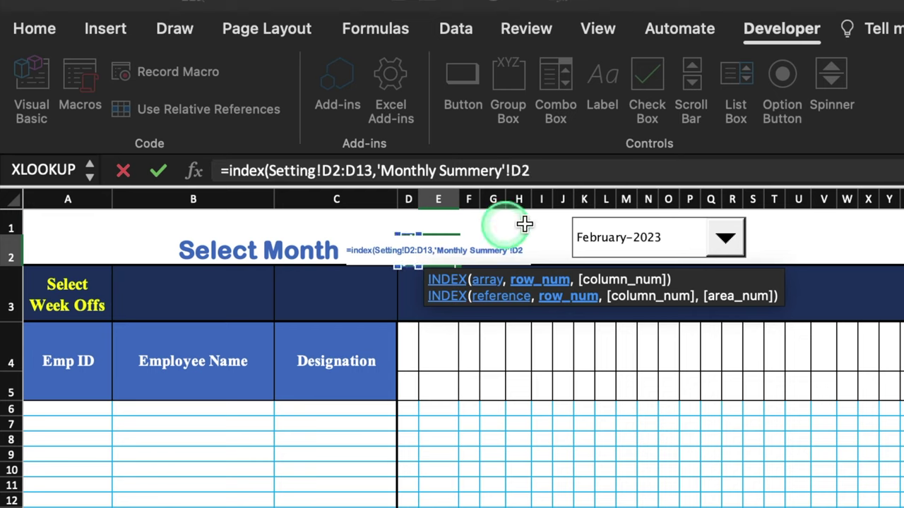
click(550, 171)
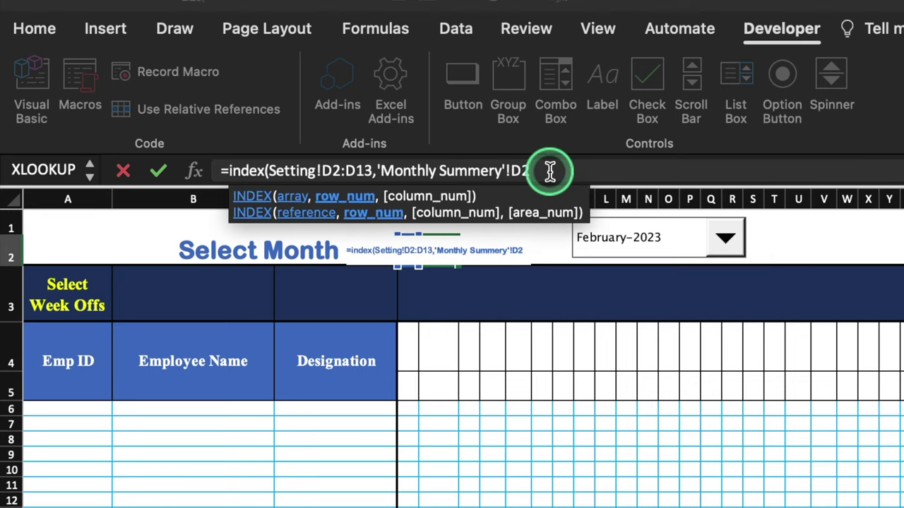
text())
key(Return)
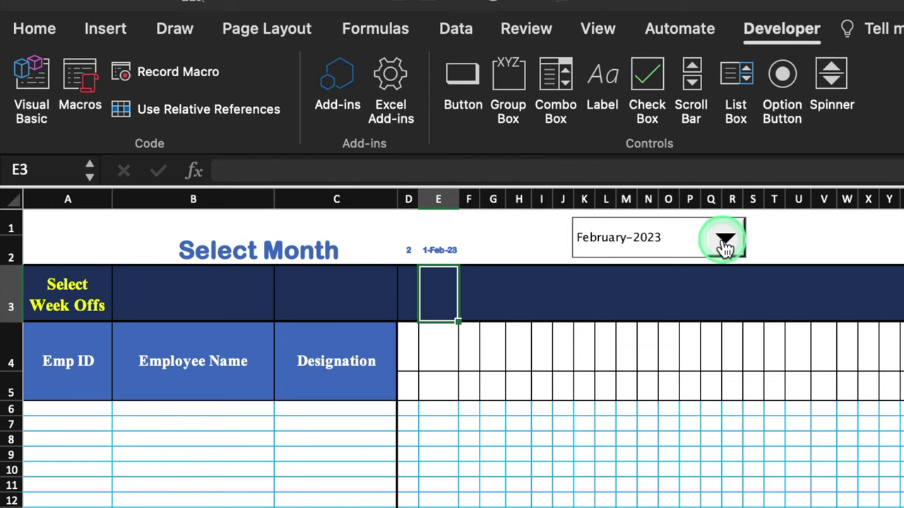
- Switch the month combo box to January-2023, March-2023 and back to January-2023 to check the date formula
click(725, 244)
scroll(671, 254, up, 2)
click(665, 265)
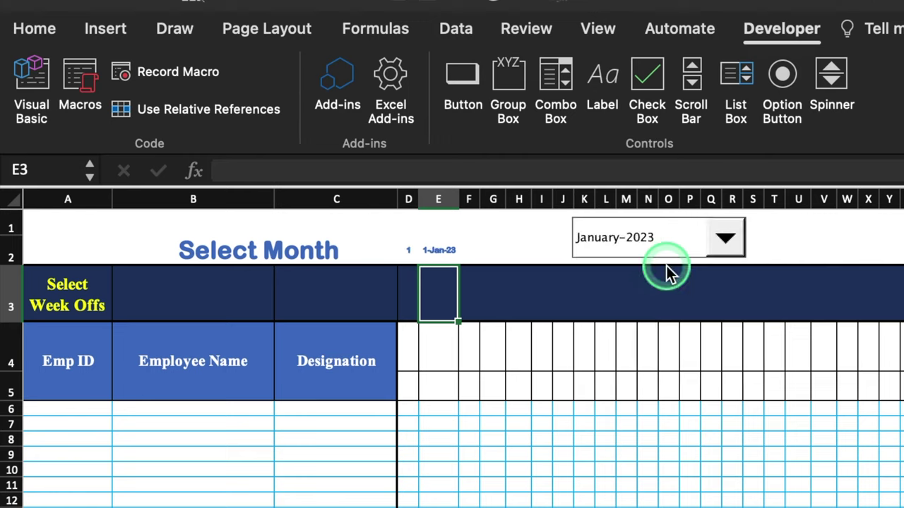
click(725, 239)
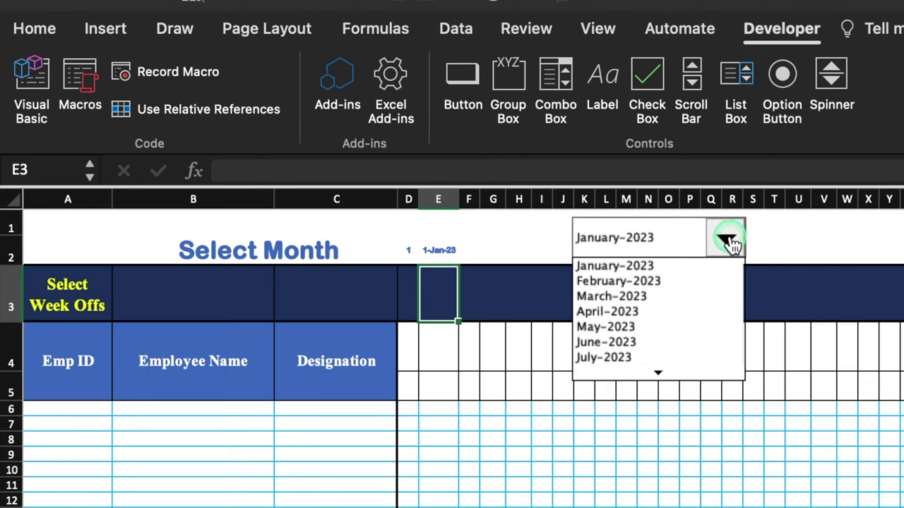
click(654, 297)
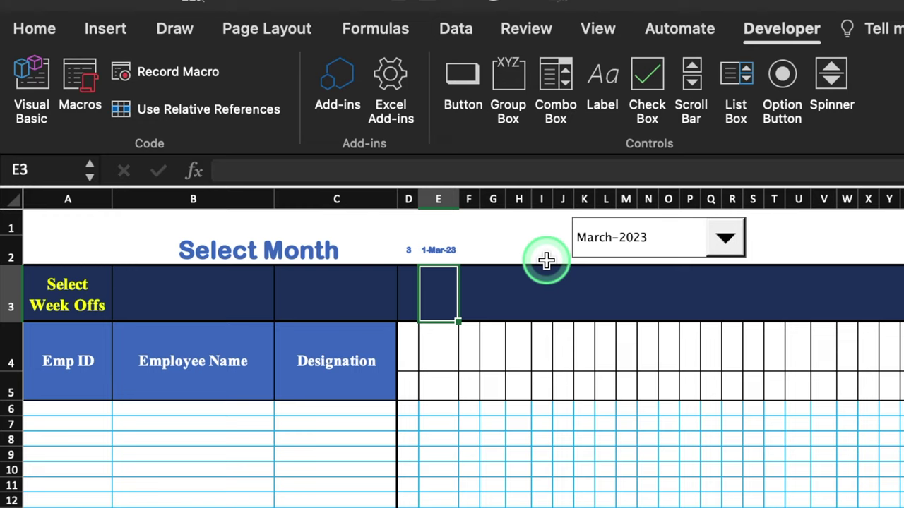
click(724, 239)
scroll(648, 272, up, 2)
click(646, 265)
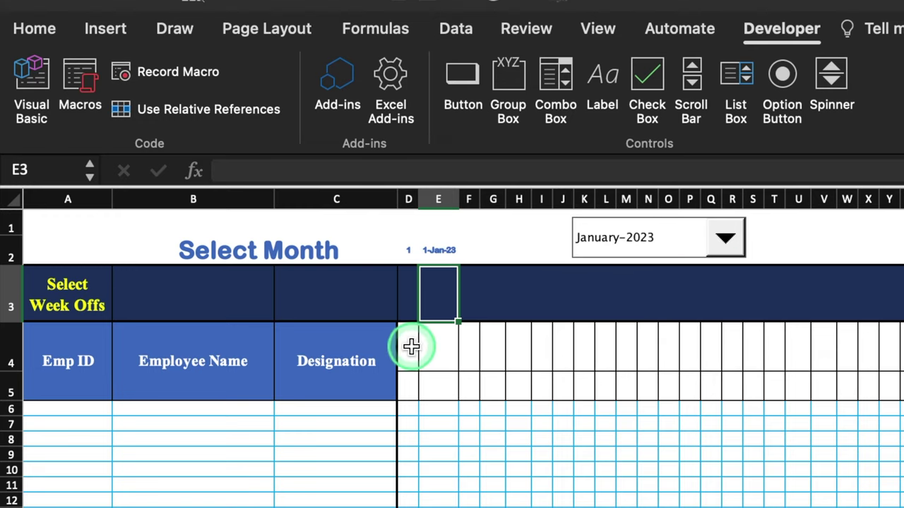
- Enter =E2 in D4 as the first date of the monthly date row
click(411, 346)
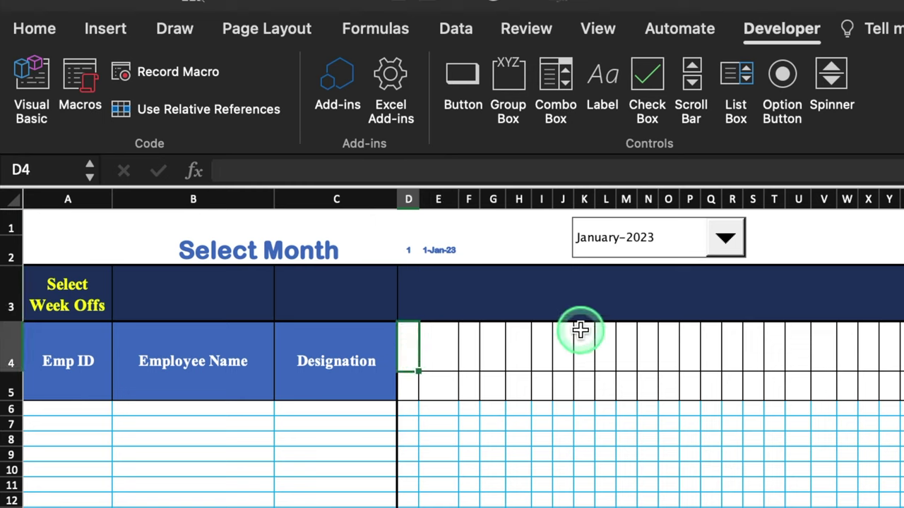
text(=)
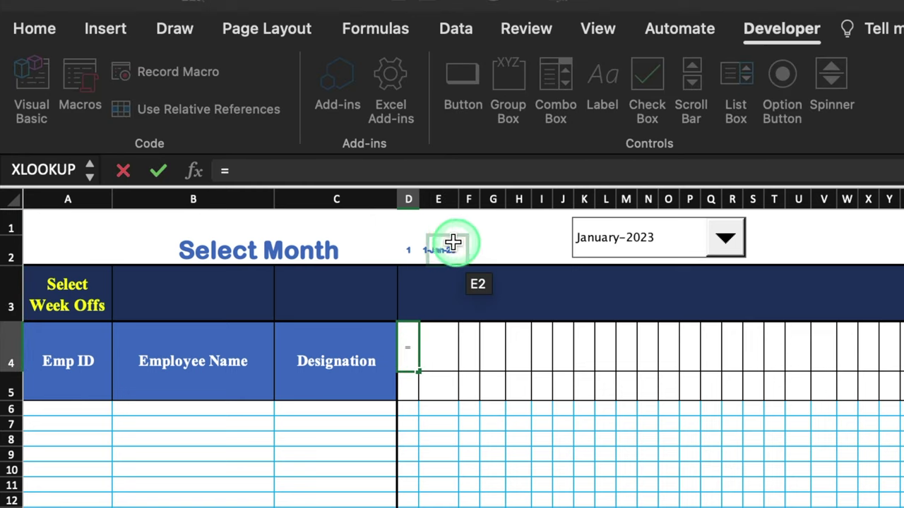
click(441, 245)
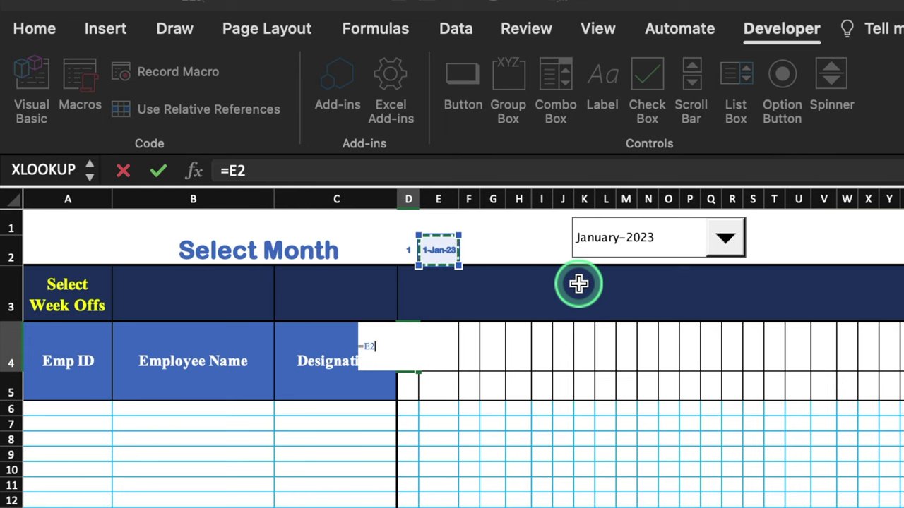
key(Return)
- Enter =IF(D$4<EOMONTH($D$4,0),D4+1,"EOM") in E4 to produce the next date or mark the end of the month
click(439, 351)
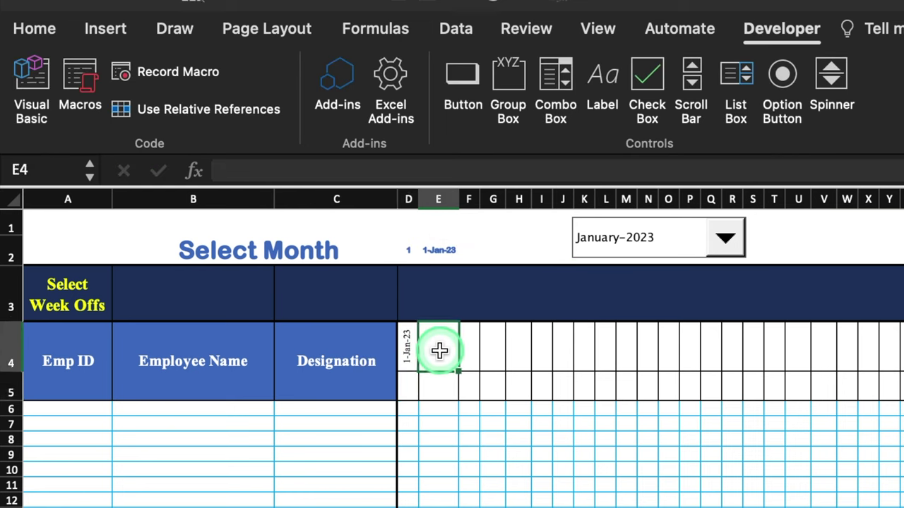
text(=)
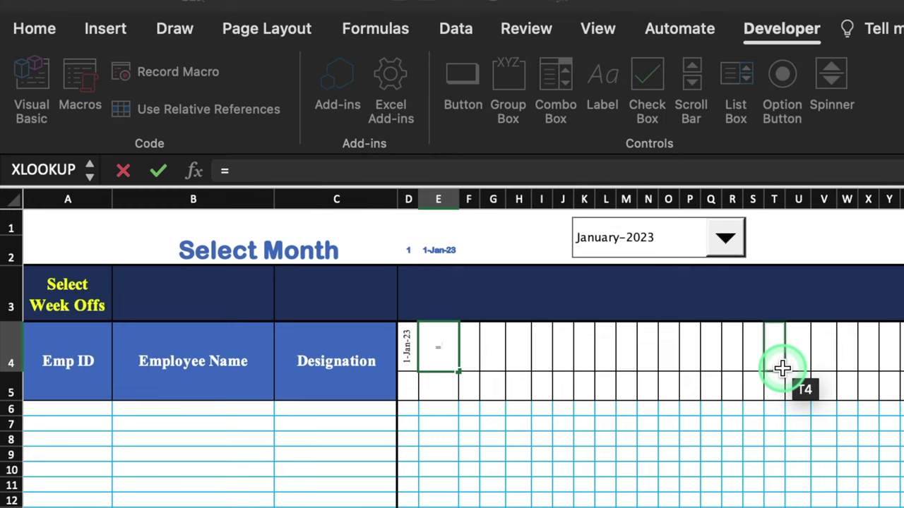
text(if()
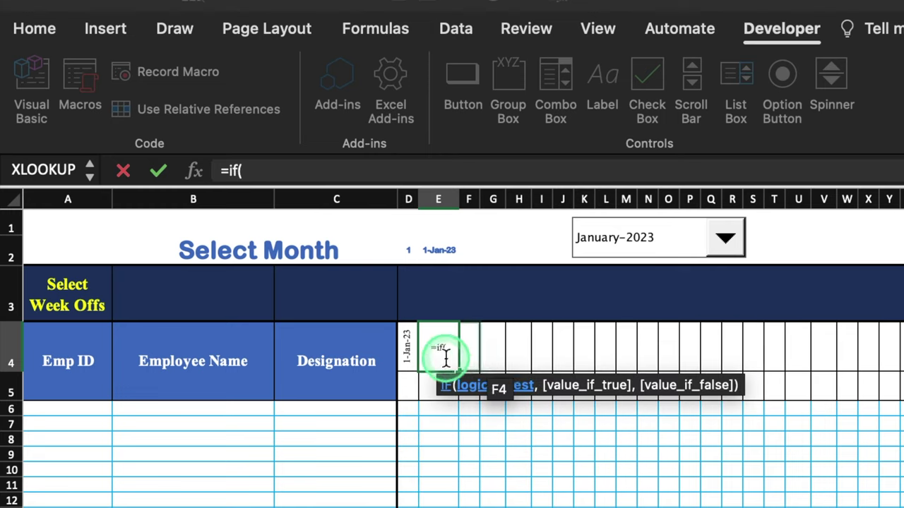
click(408, 353)
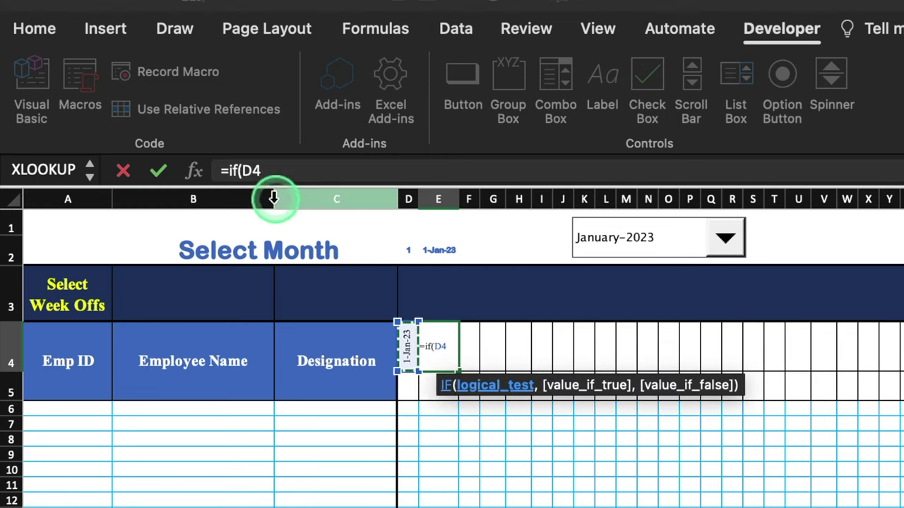
click(252, 170)
text($4)
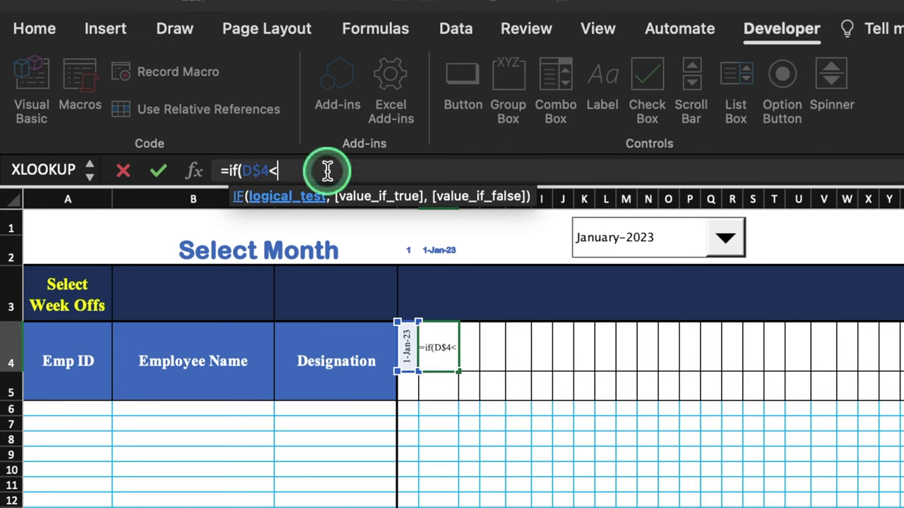
text(<eomonth()
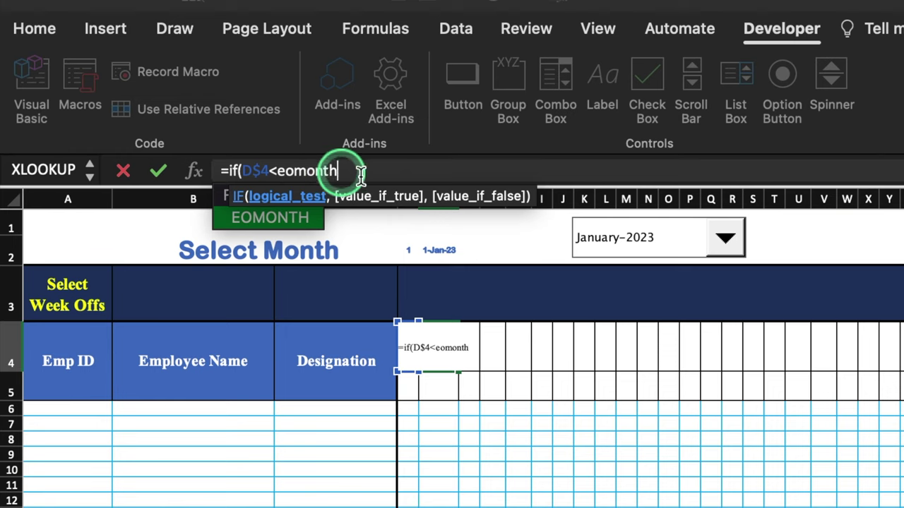
click(410, 387)
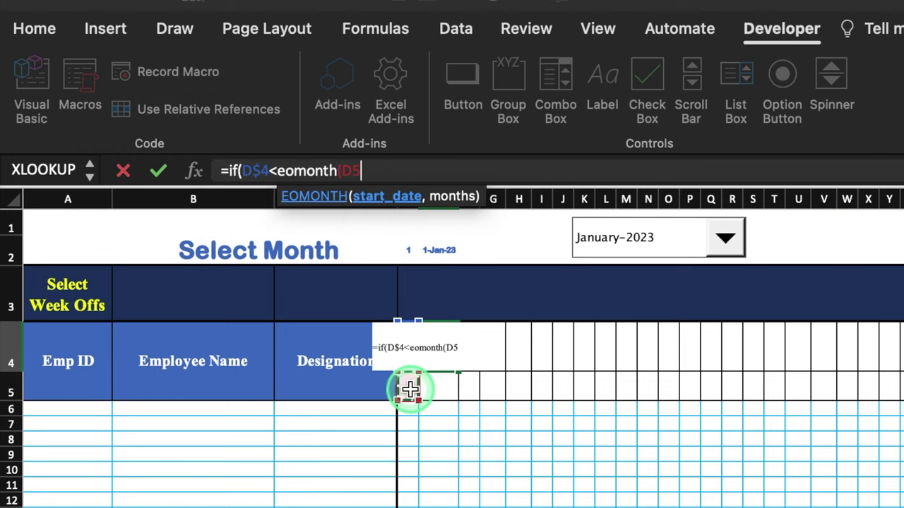
key(Up)
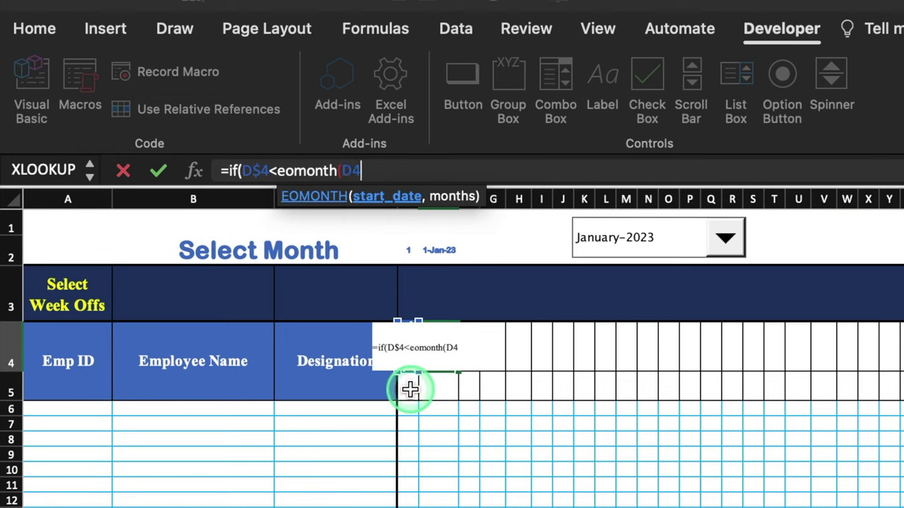
key(F4)
text(,0)
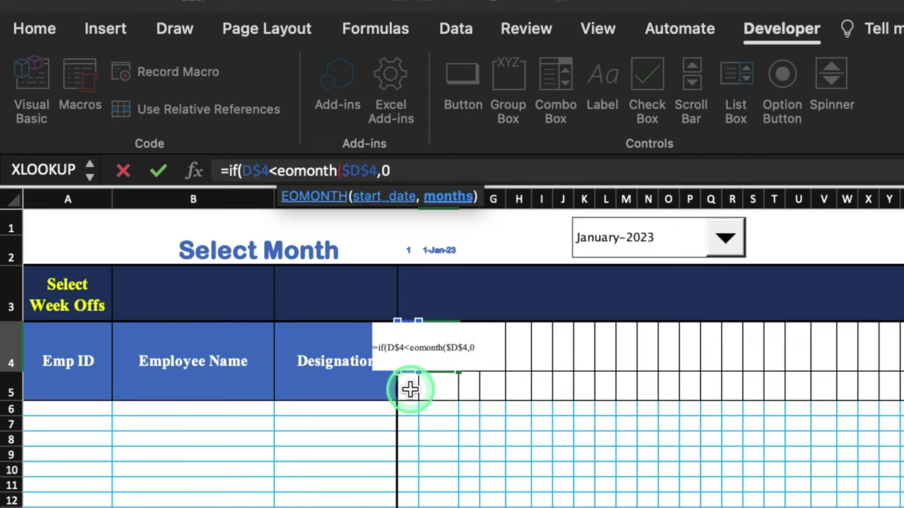
text())
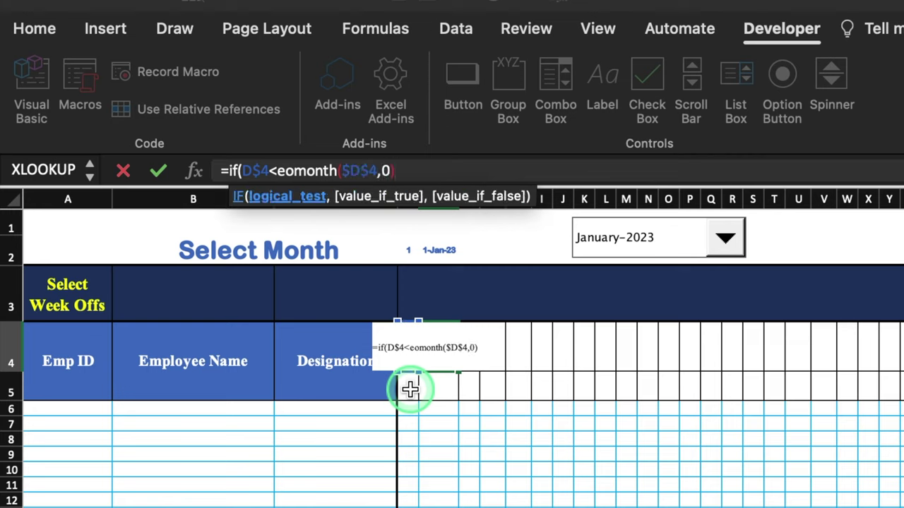
text(,D4)
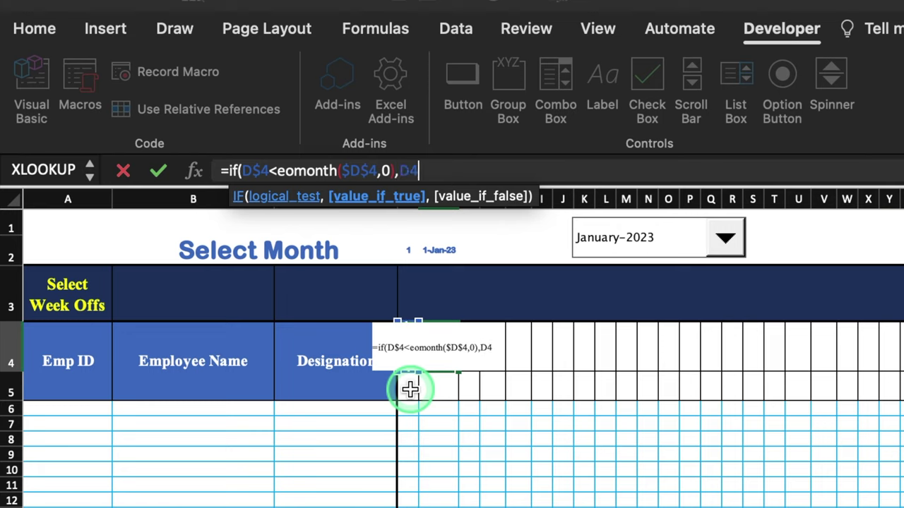
text(+1,)
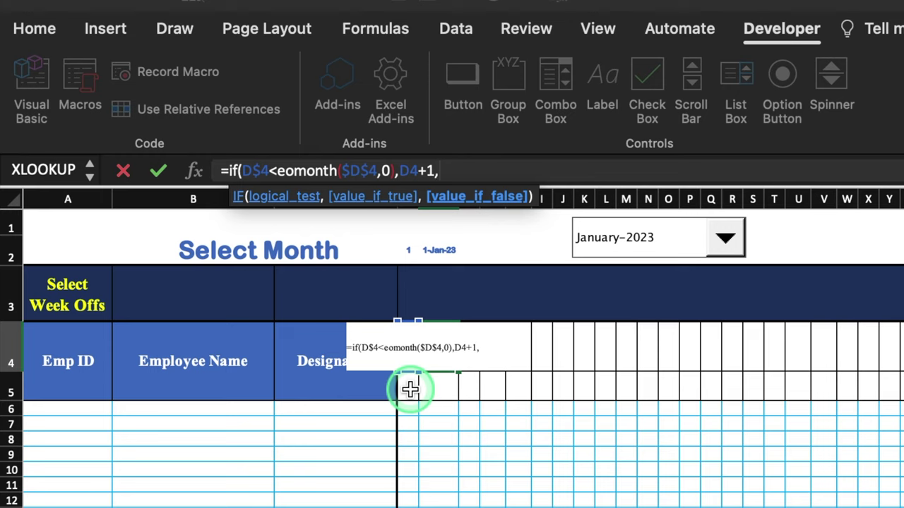
text("EOM)
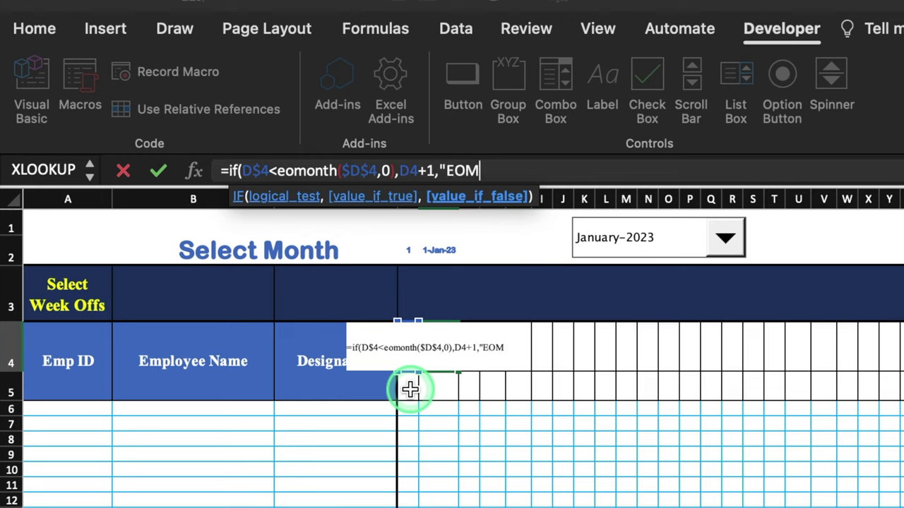
text("))
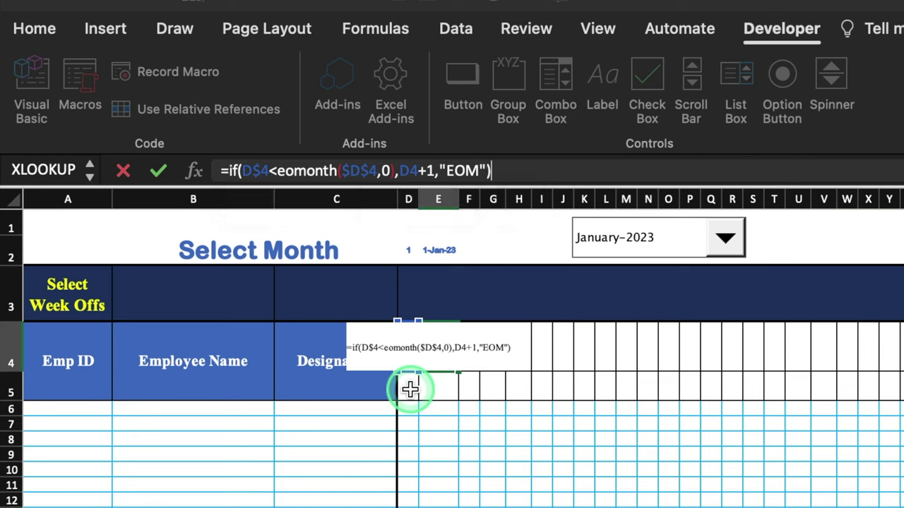
key(Return)
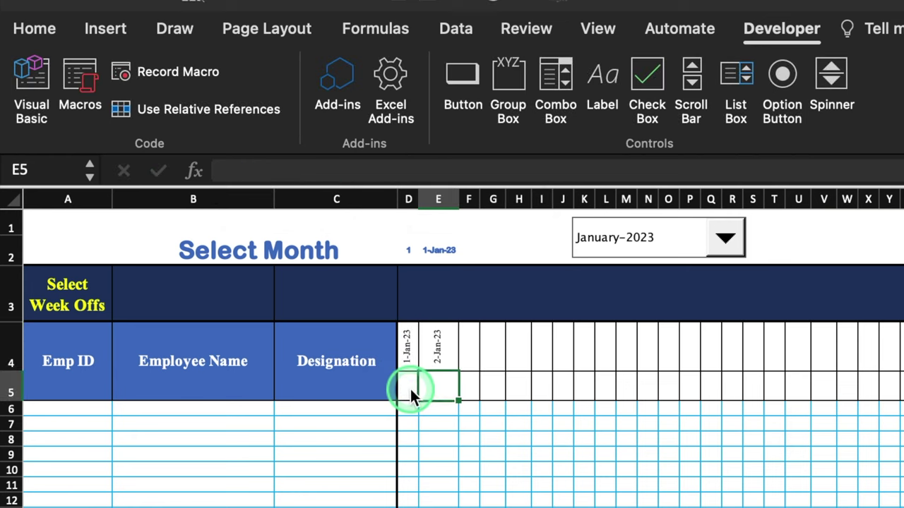
- Fill the E4 date formula across row 4 through AH4
key(Up)
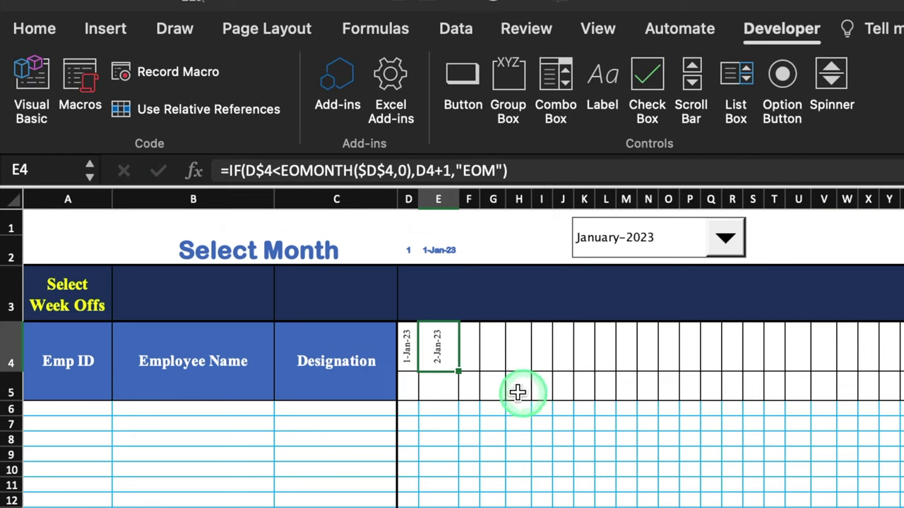
drag(458, 372, 881, 308)
key(Down)
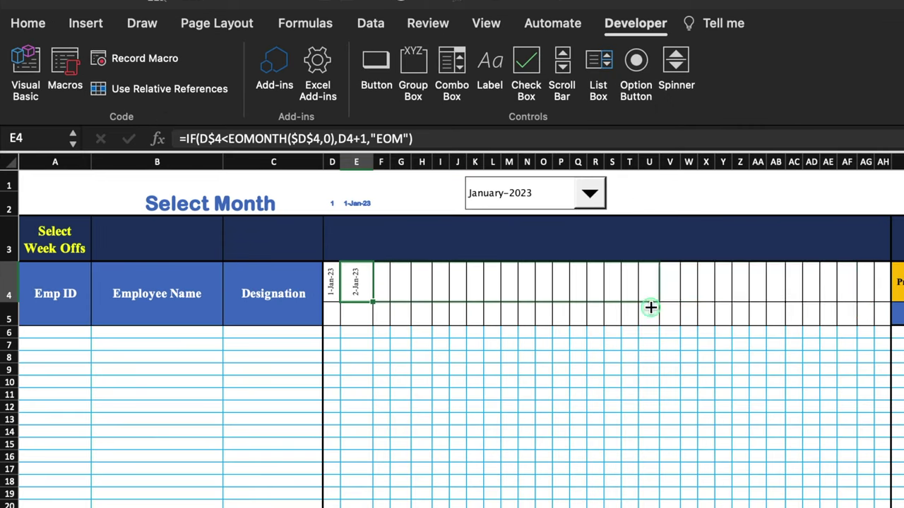
- Switch the month combo box to February-2023, March-2023, April-2023 and back to January-2023 to check the date row
click(666, 186)
click(588, 193)
click(530, 229)
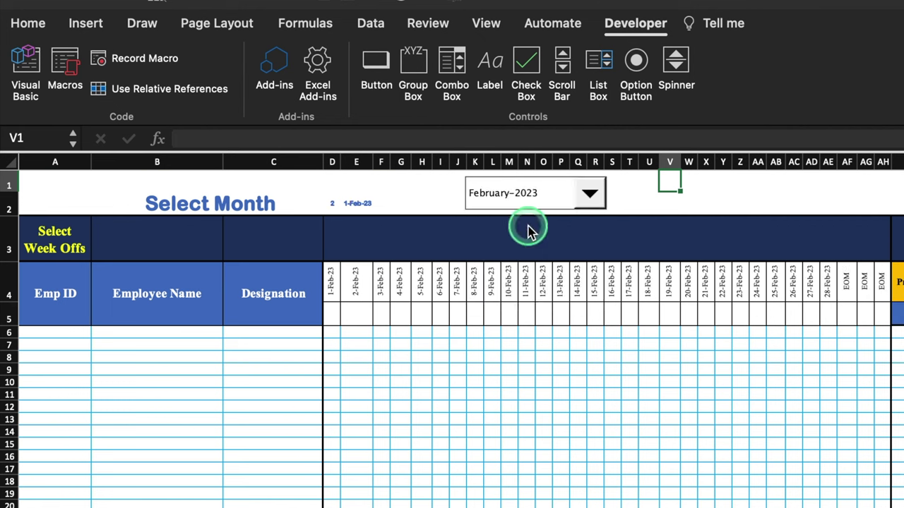
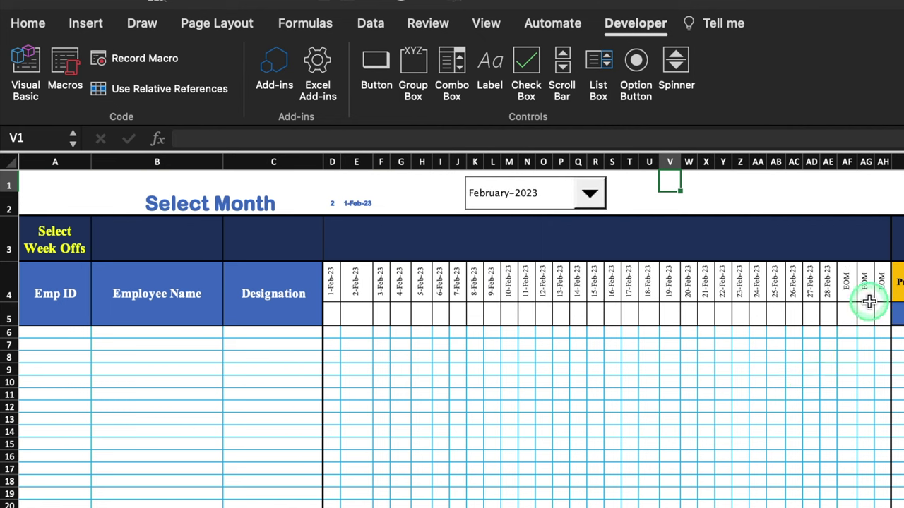
click(591, 195)
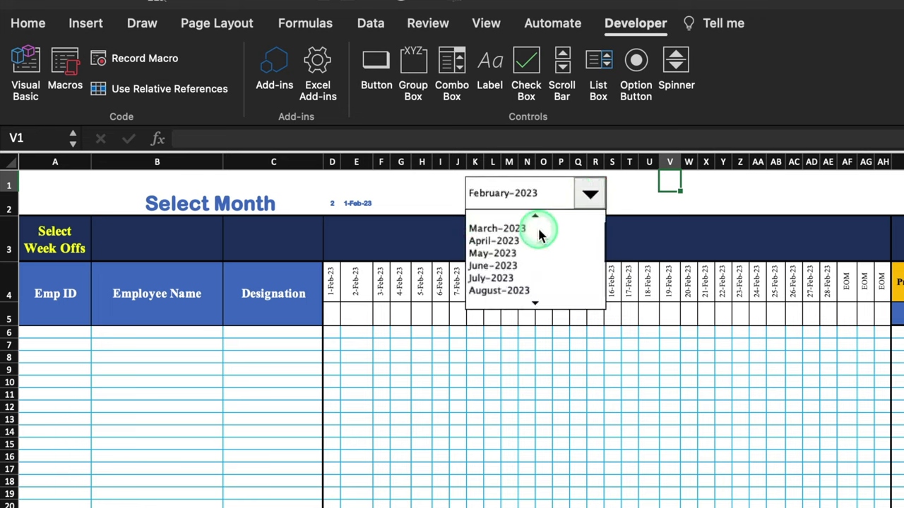
click(539, 235)
click(589, 192)
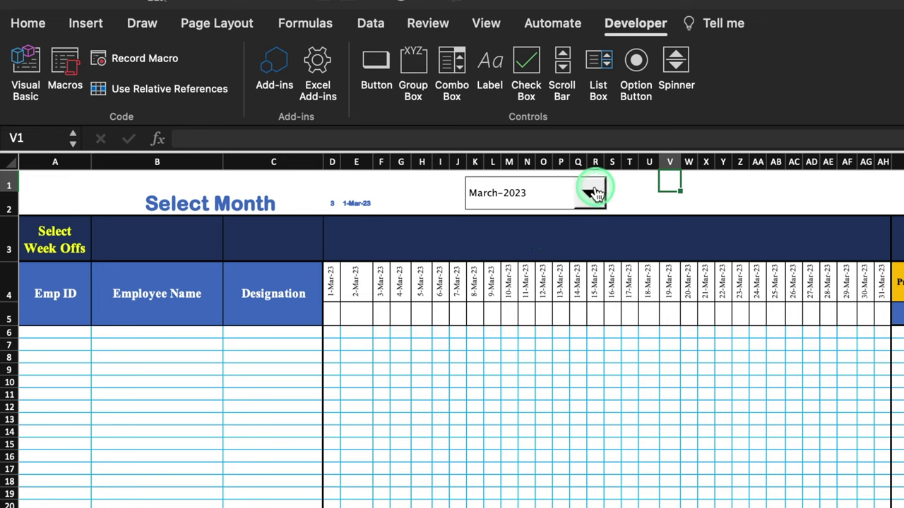
click(531, 228)
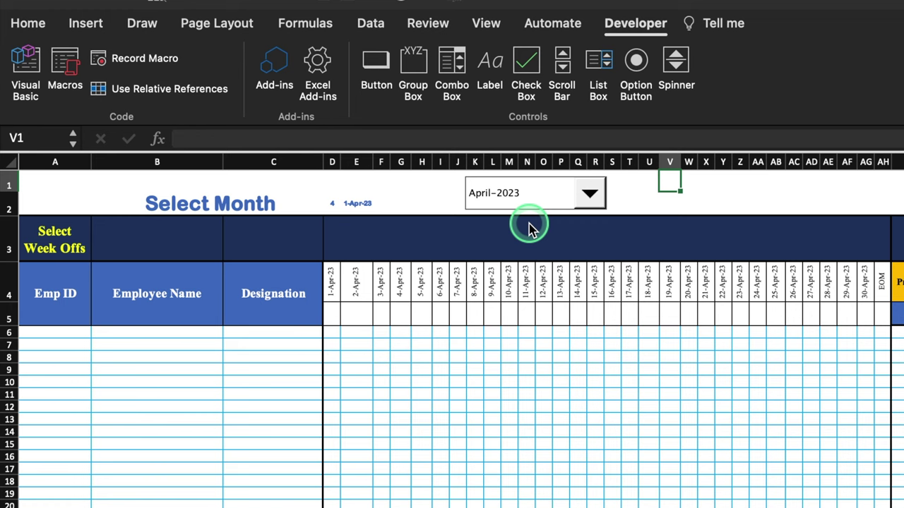
click(589, 193)
scroll(526, 227, up, 4)
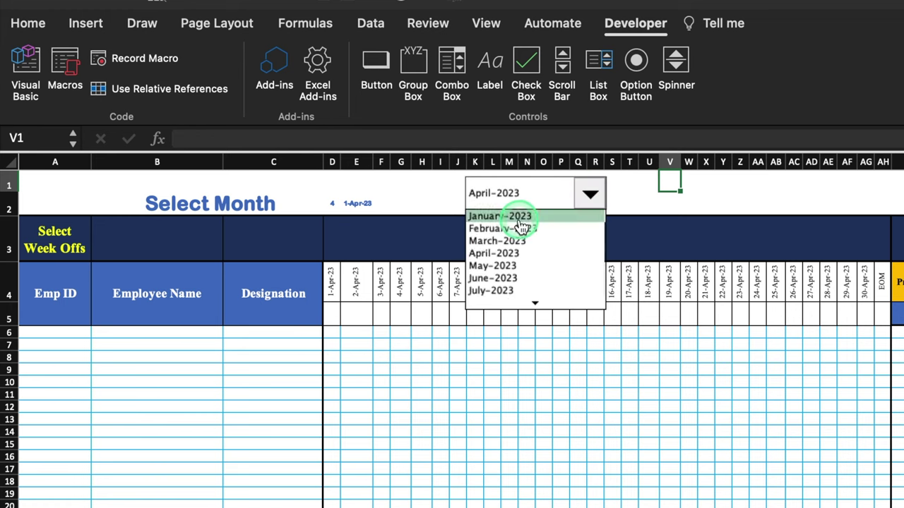
click(519, 219)
- Move the month combo box next to the Select Month label so it covers the helper values in D2 and E2
right_click(567, 201)
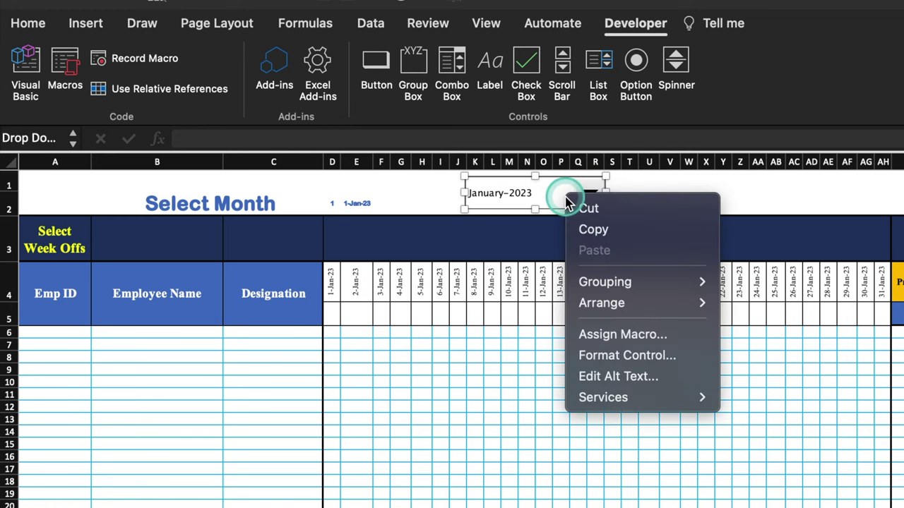
click(557, 204)
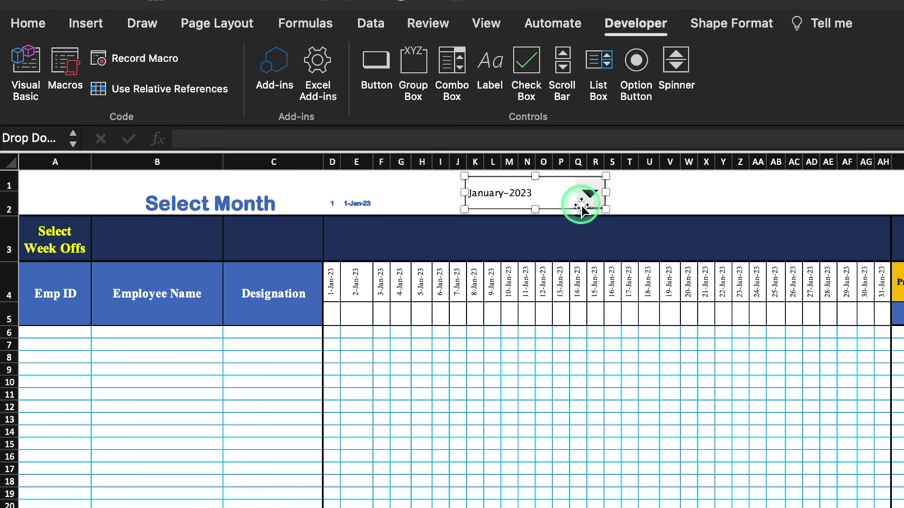
drag(585, 202, 413, 208)
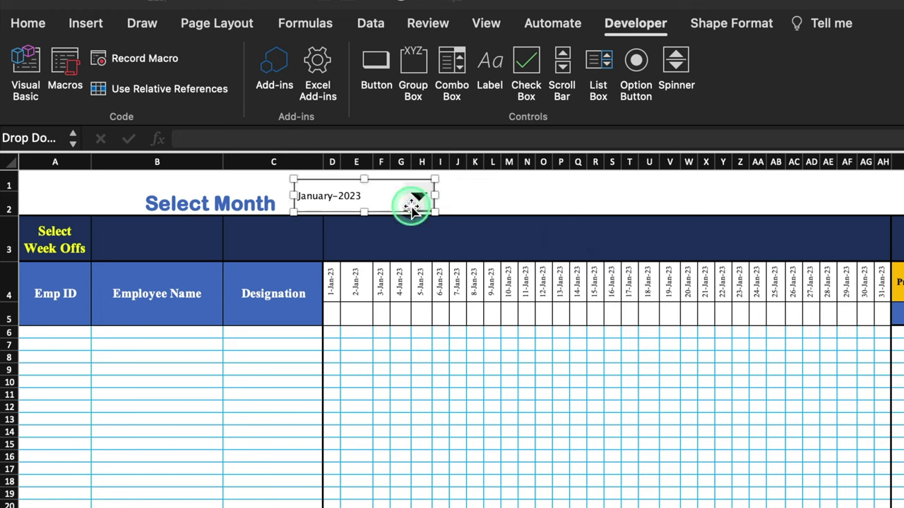
click(491, 195)
- Enter =TEXT(D4,"DDD") in D5 to return the weekday name of the first date
click(333, 309)
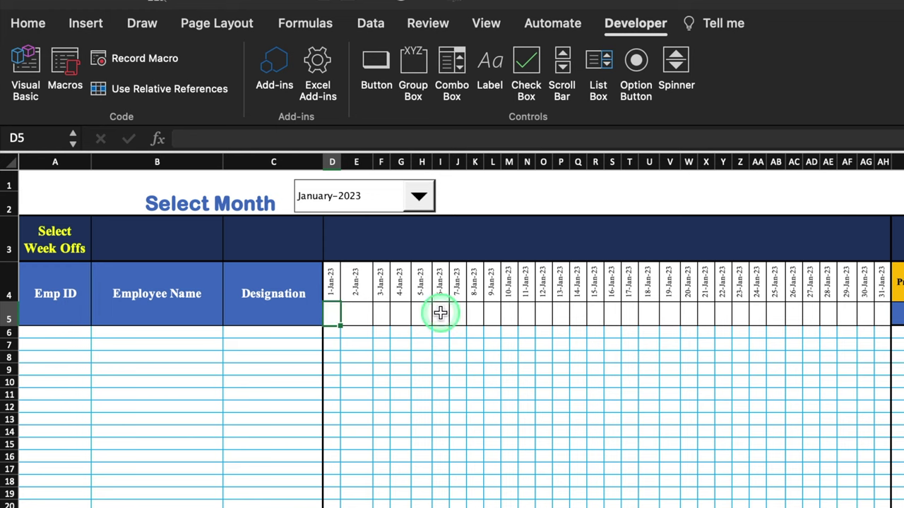
text(=t)
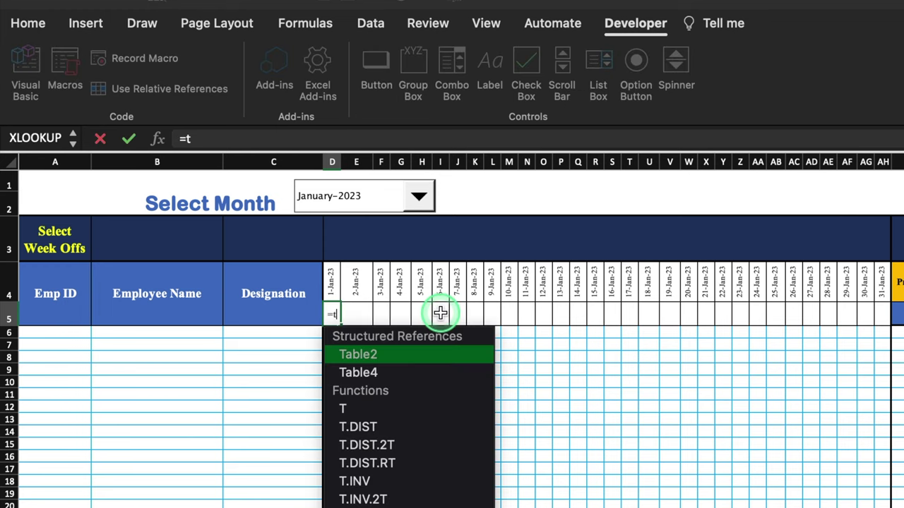
text(ext)
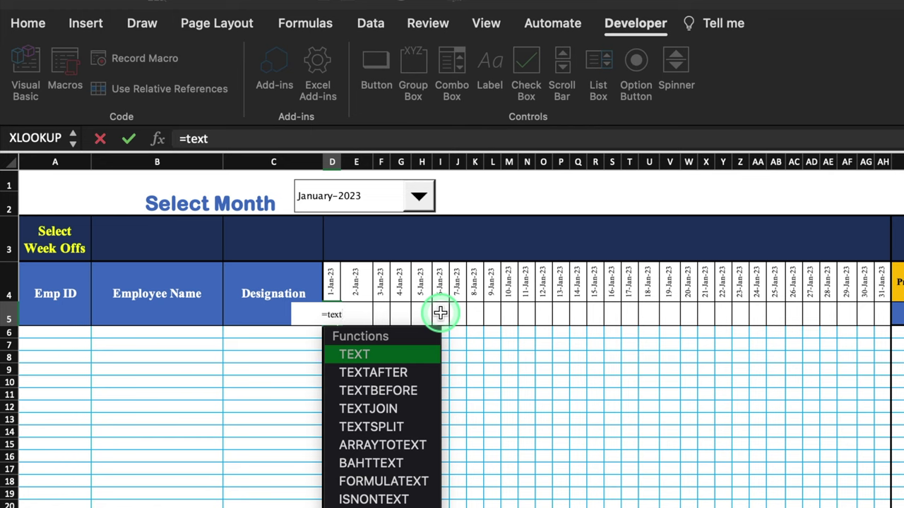
text(()
click(331, 288)
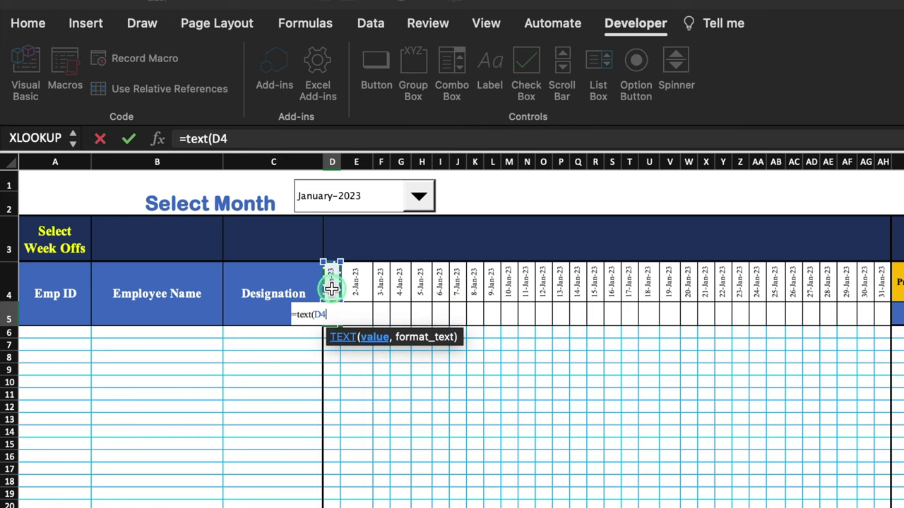
text(,"DD)
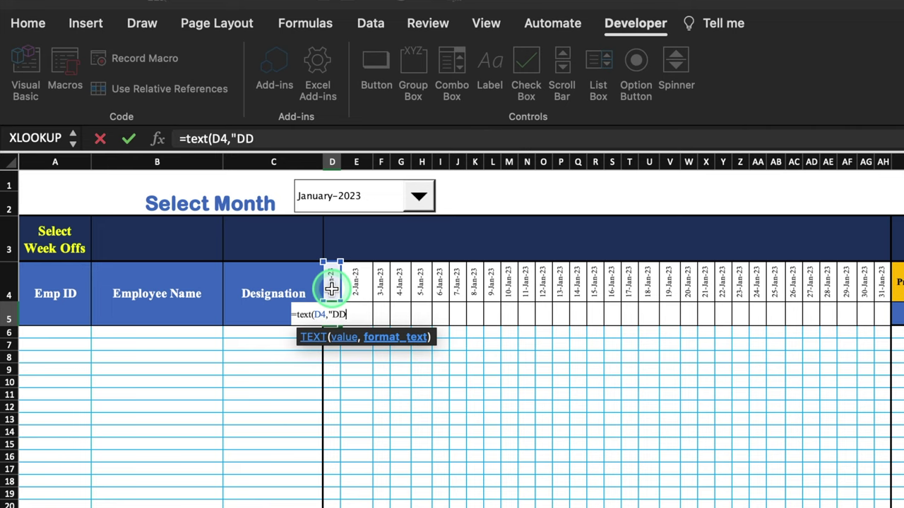
text(D"))
key(Return)
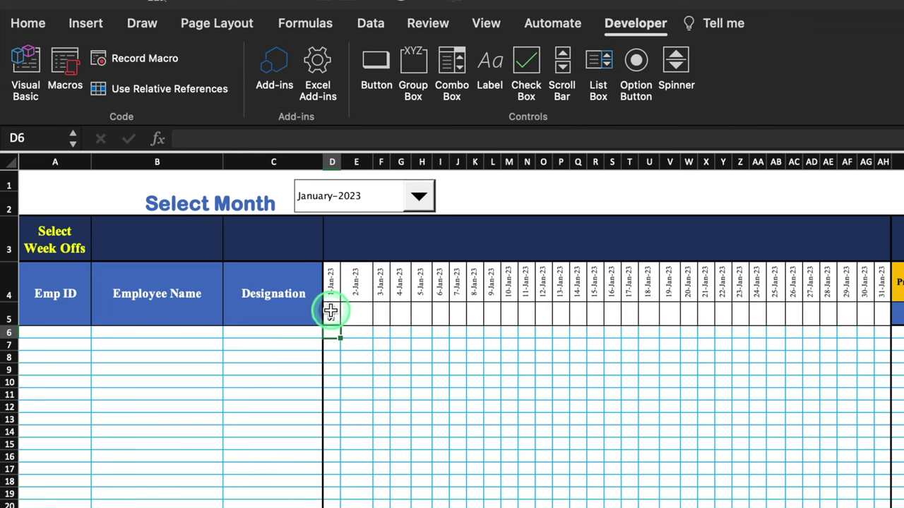
- Fill the weekday formula from D5 across to AH5 so every date in row 4 has its day name
click(340, 321)
drag(570, 341, 884, 344)
- Link Emp ID cell A6 to the first employee ID in Setting!F2 and fill the formula down to A20
click(67, 329)
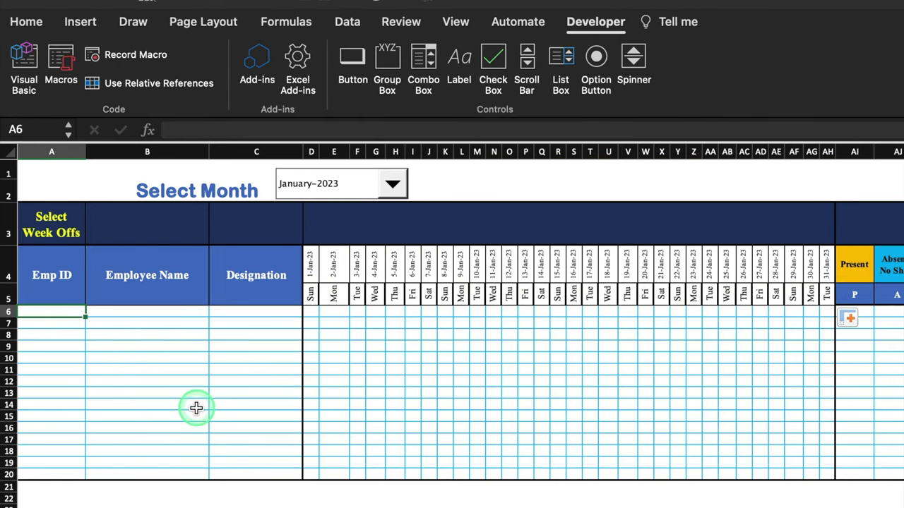
text(=)
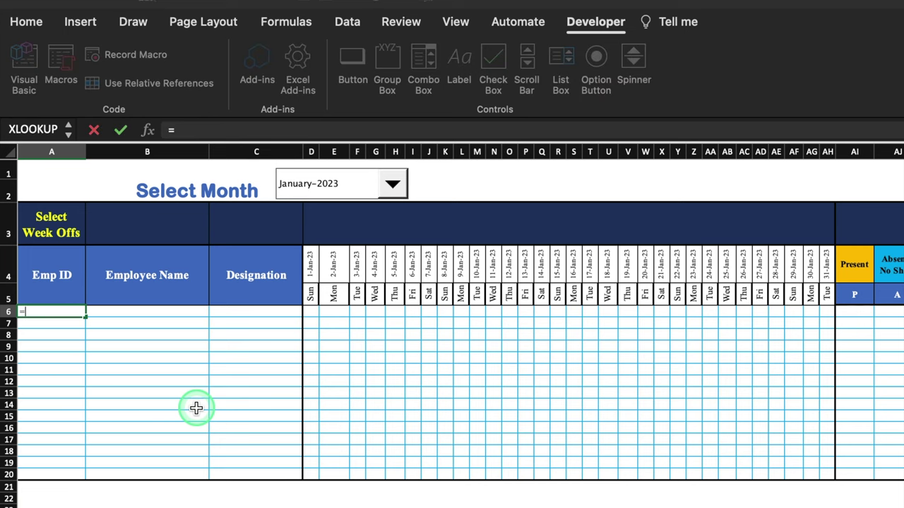
key(ctrl+Page_Down)
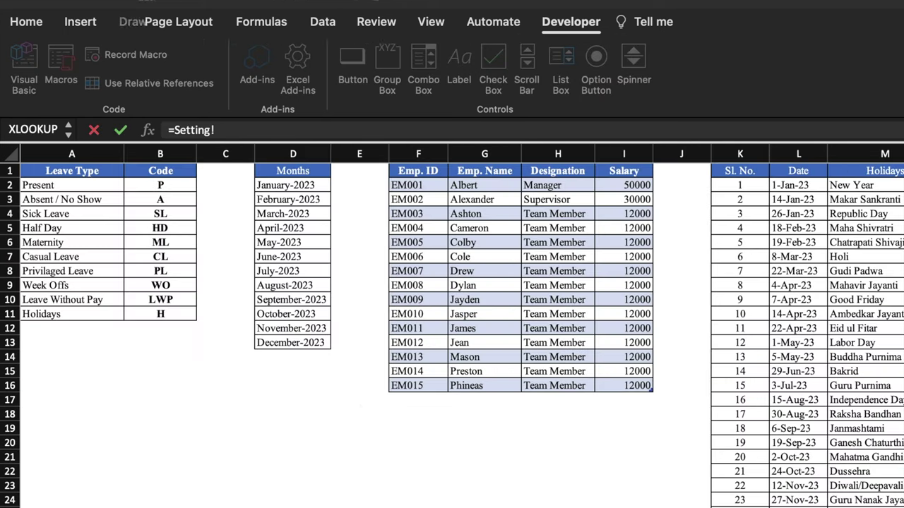
click(432, 186)
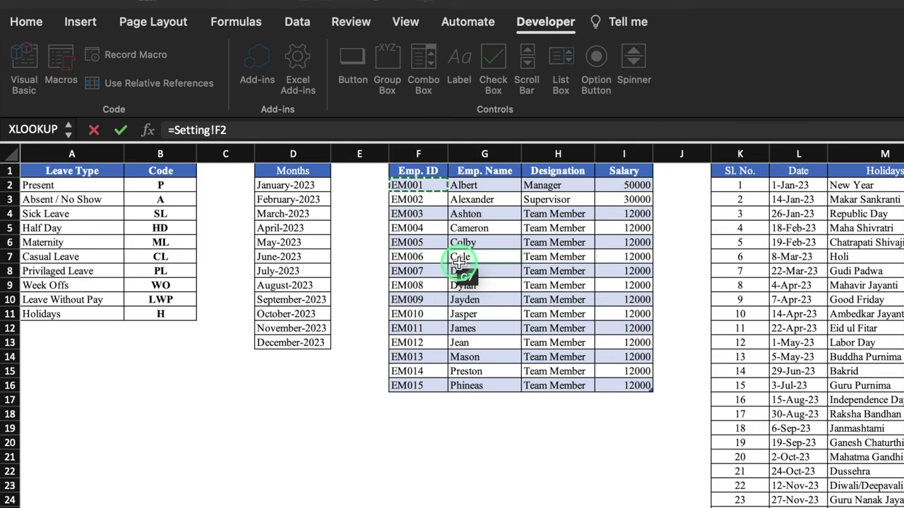
key(Return)
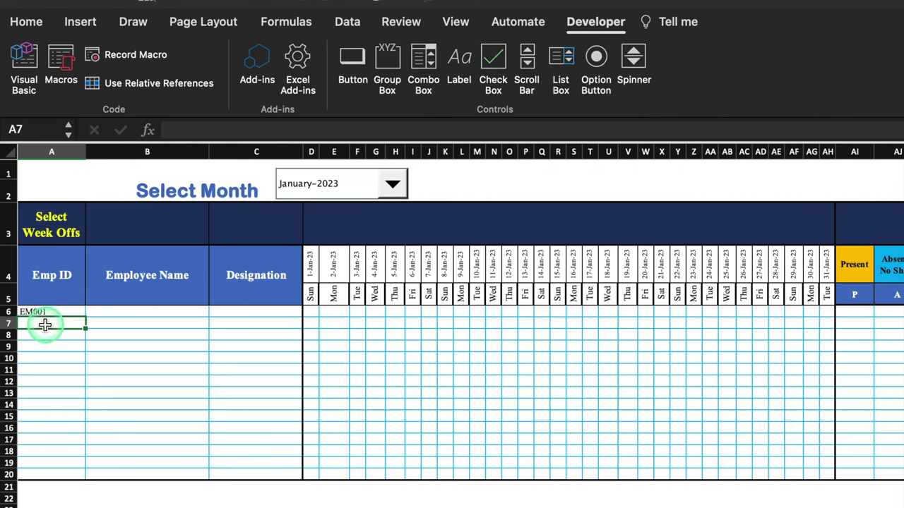
click(63, 313)
drag(87, 317, 88, 478)
- Enter =VLOOKUP(A6,Setting!F:H,2,0) in B6 to fetch the employee name and fill it down to B20
click(177, 313)
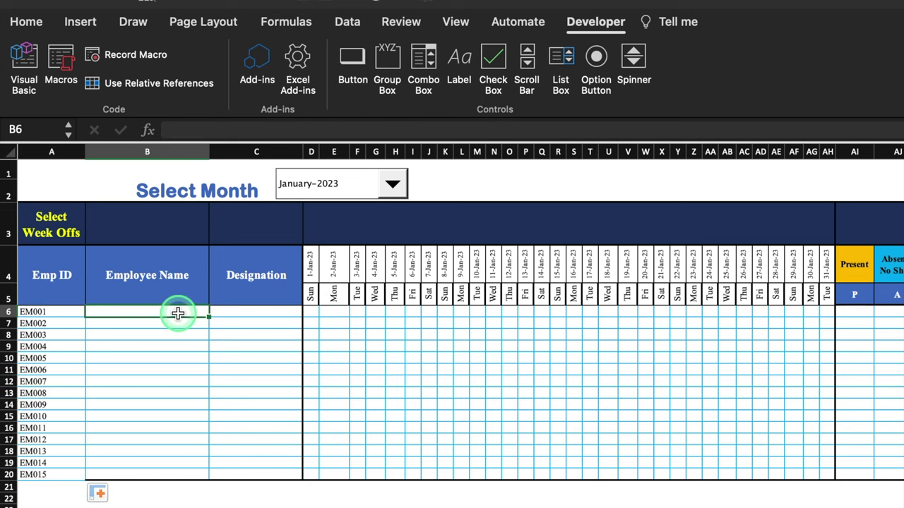
text(=)
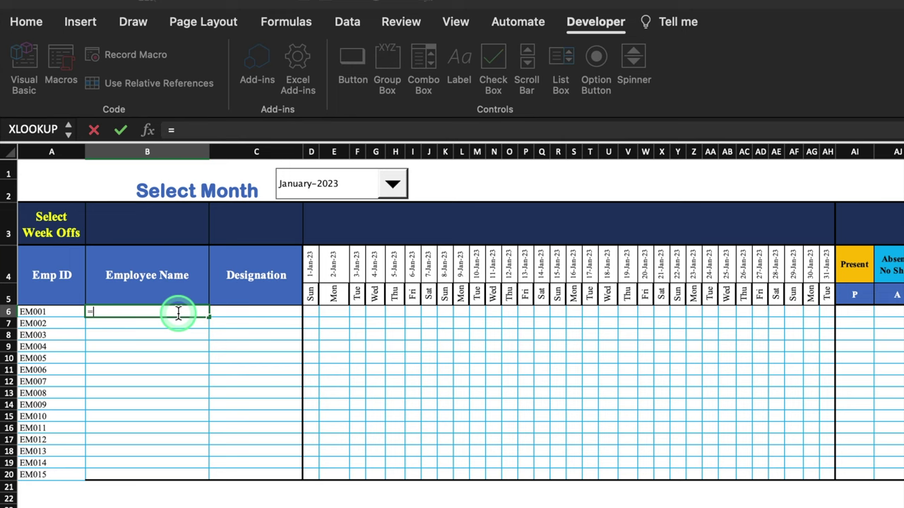
text(vl)
double_click(143, 341)
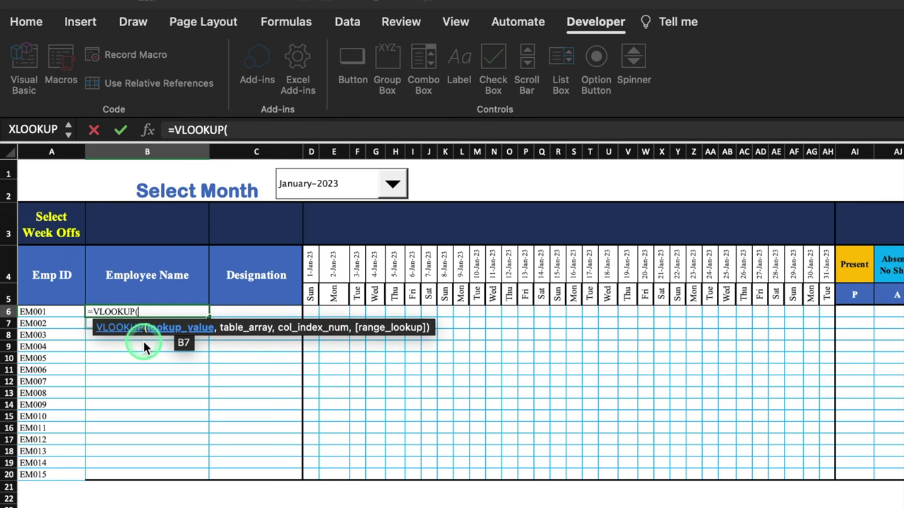
click(51, 311)
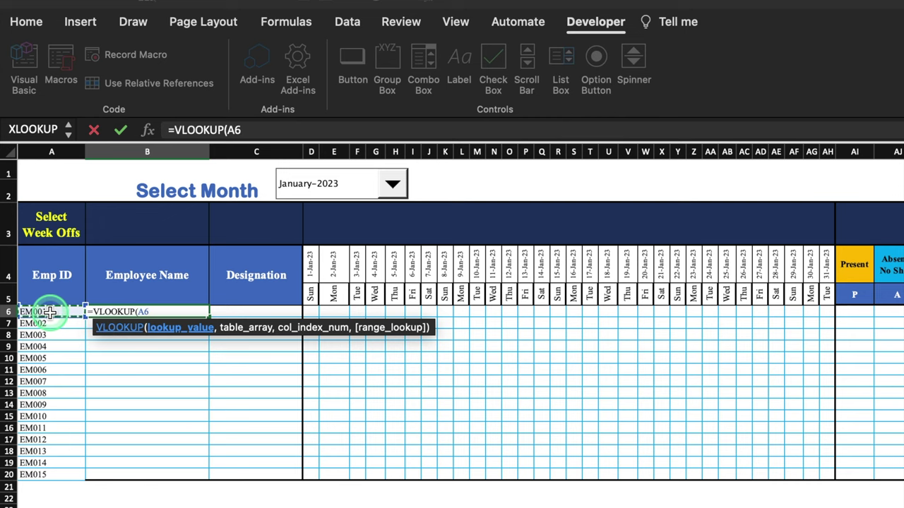
text(,)
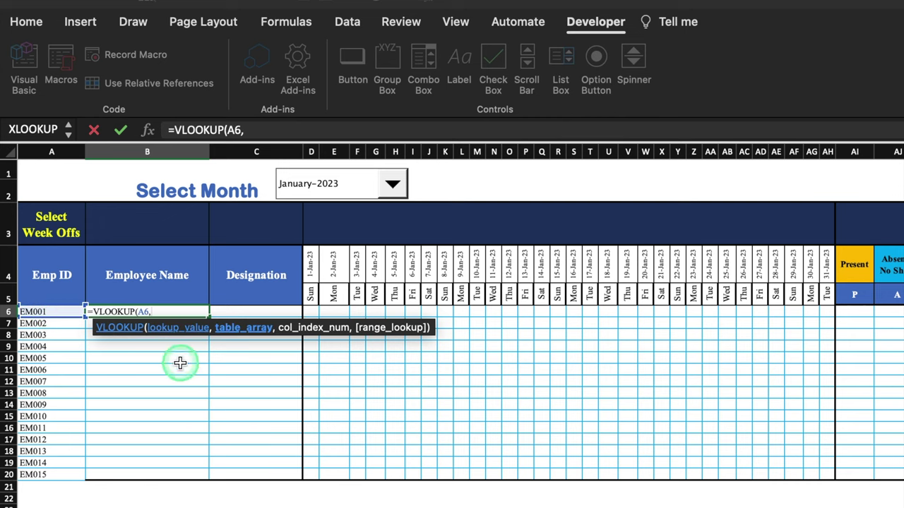
click(466, 505)
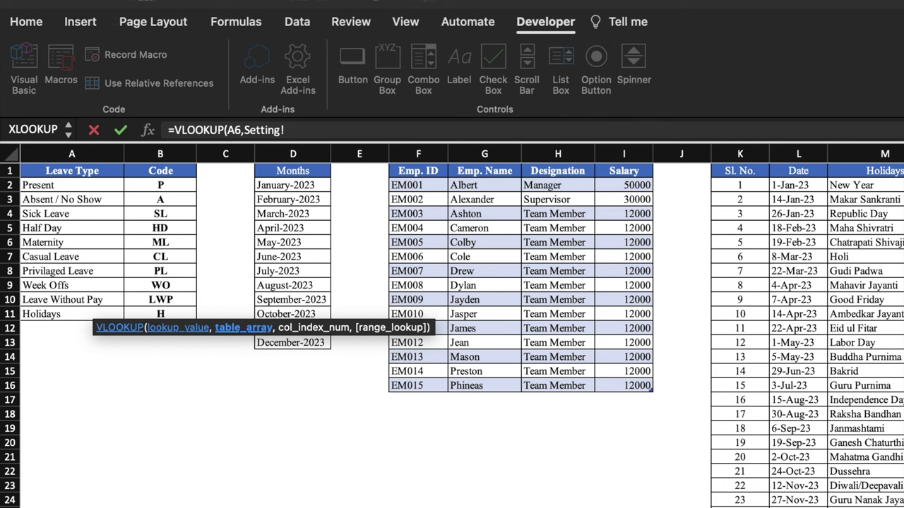
drag(427, 145, 595, 160)
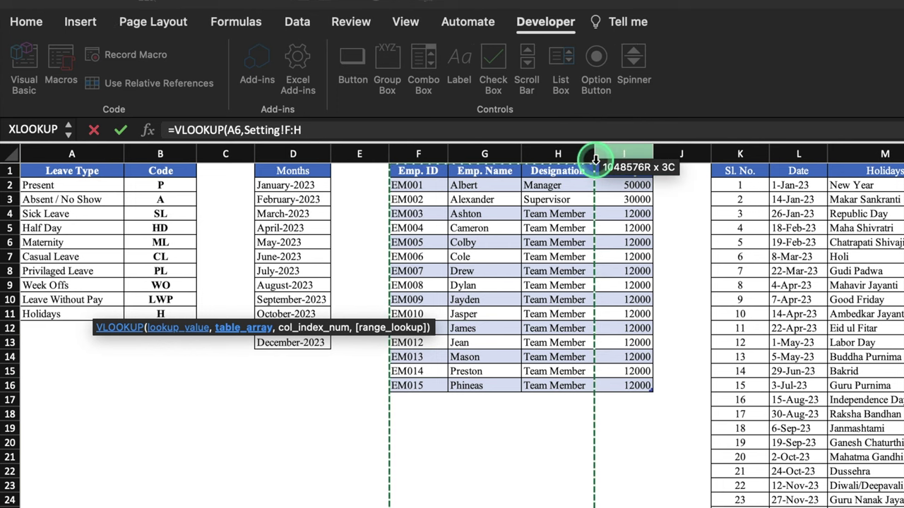
text(,)
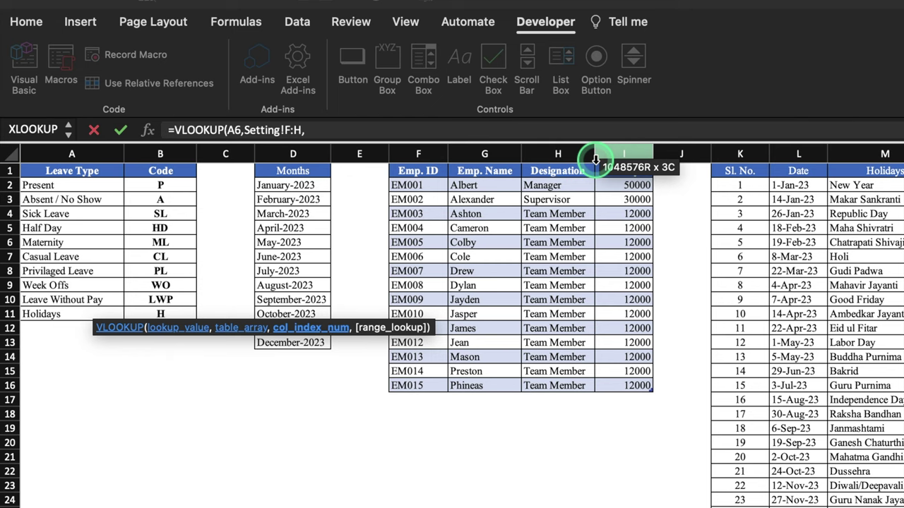
text(2,)
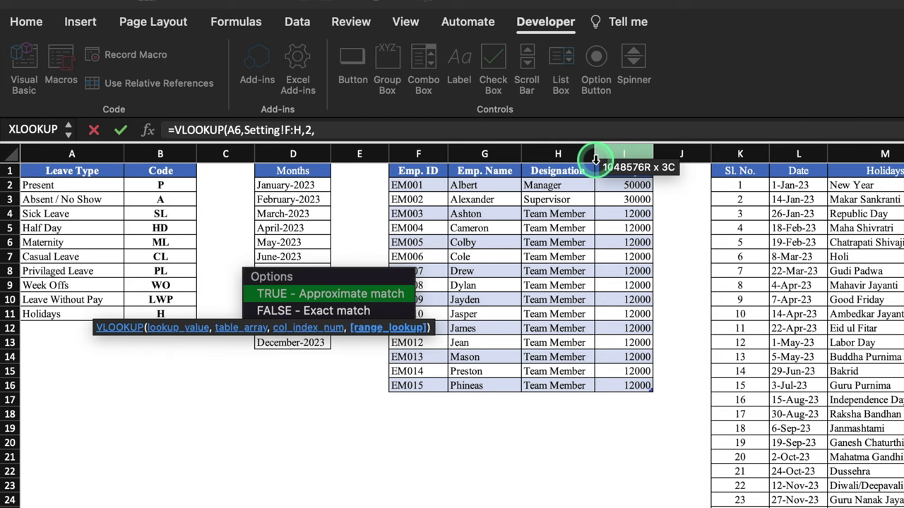
text(0))
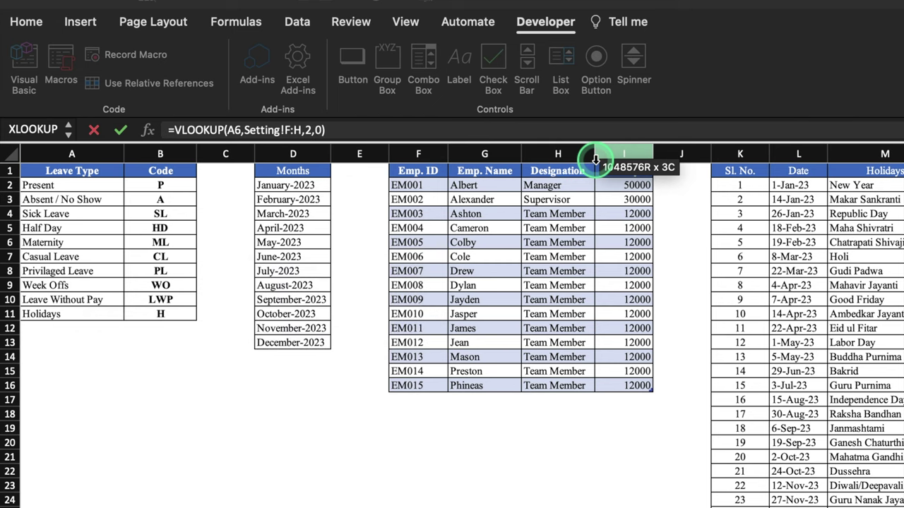
key(Return)
click(205, 314)
drag(208, 317, 205, 475)
- Enter =VLOOKUP(A6,Setting!$F:$H,3,0) in C6 to fetch the designation and fill it down to C20
key(Right)
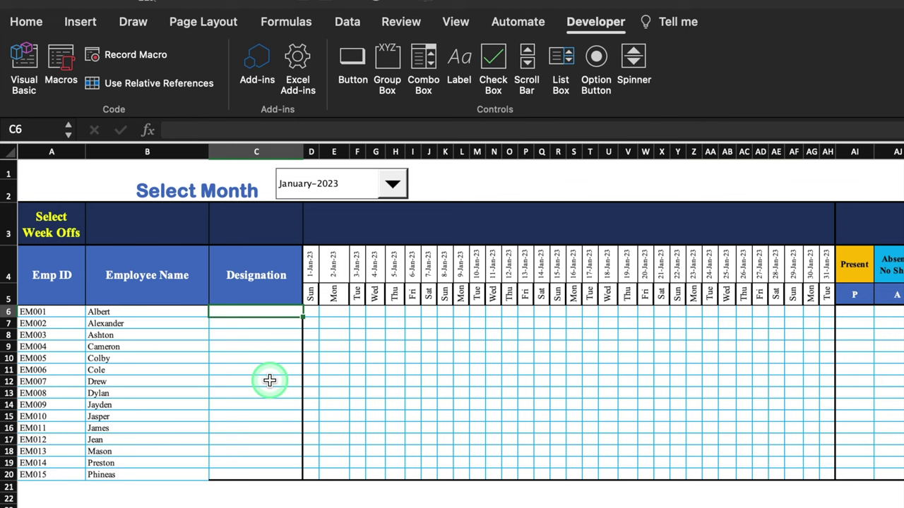
text(=vlo)
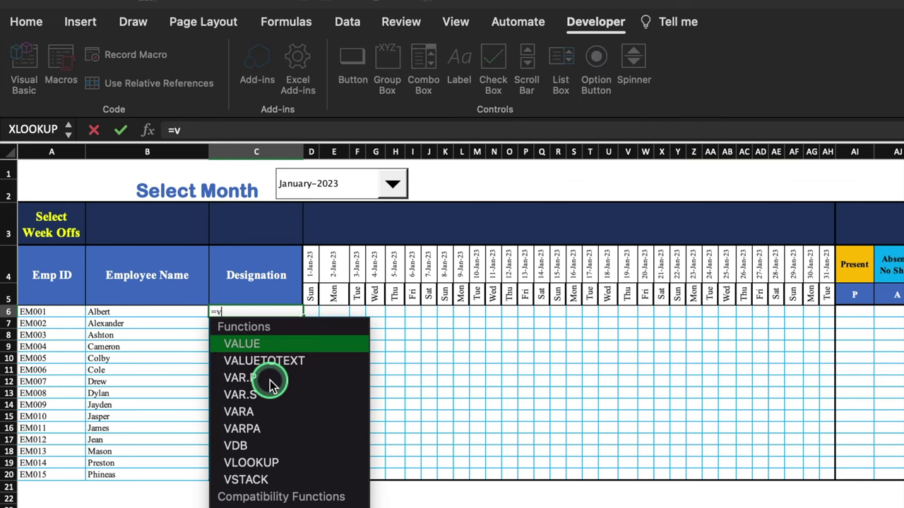
double_click(255, 344)
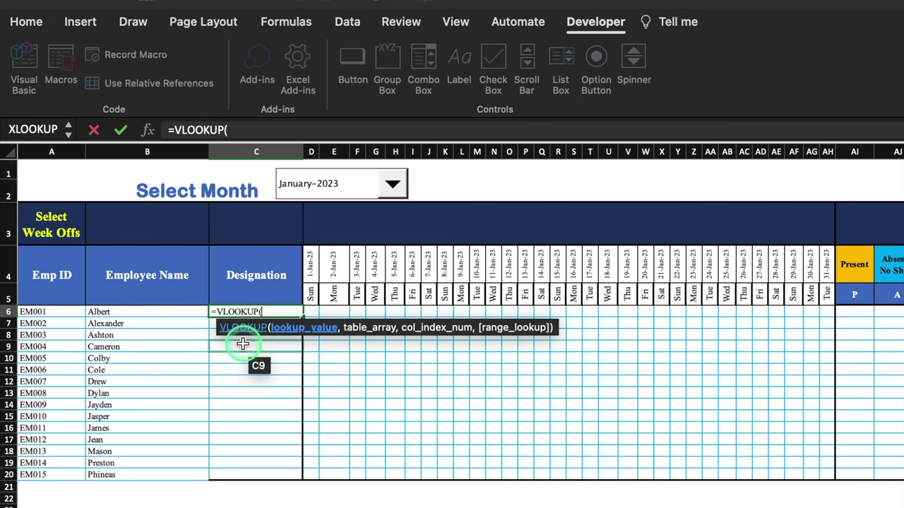
click(59, 313)
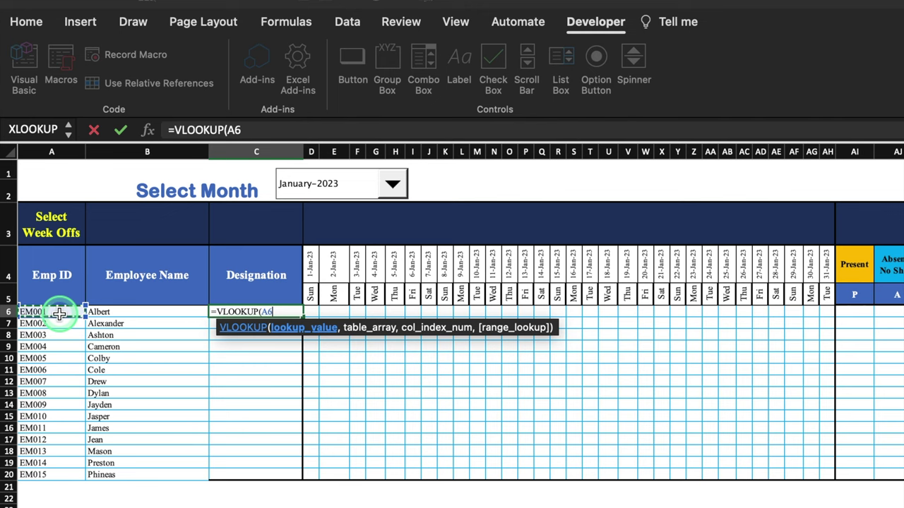
text(,)
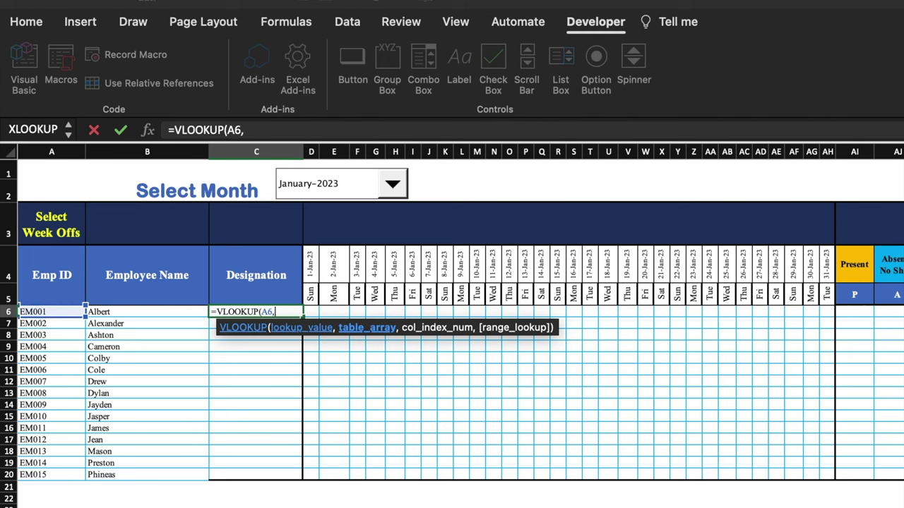
key(ctrl+Page_Down)
click(422, 150)
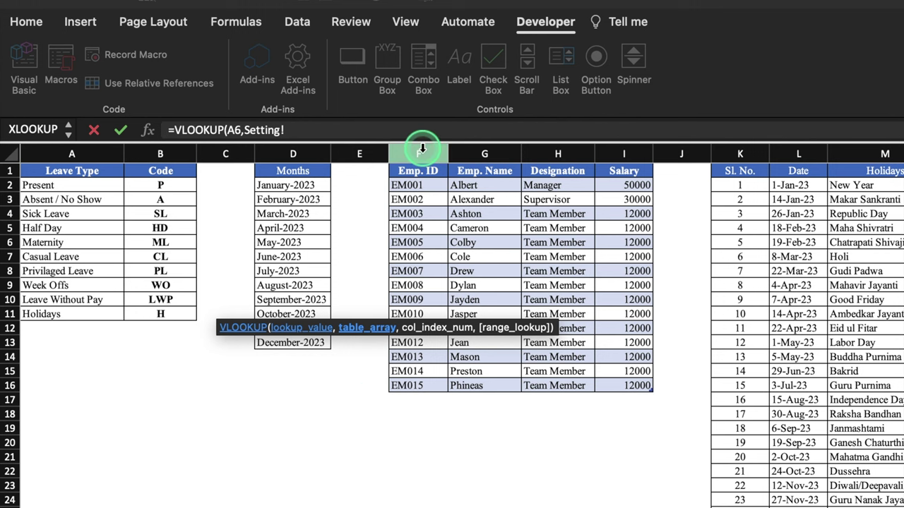
drag(422, 150, 558, 151)
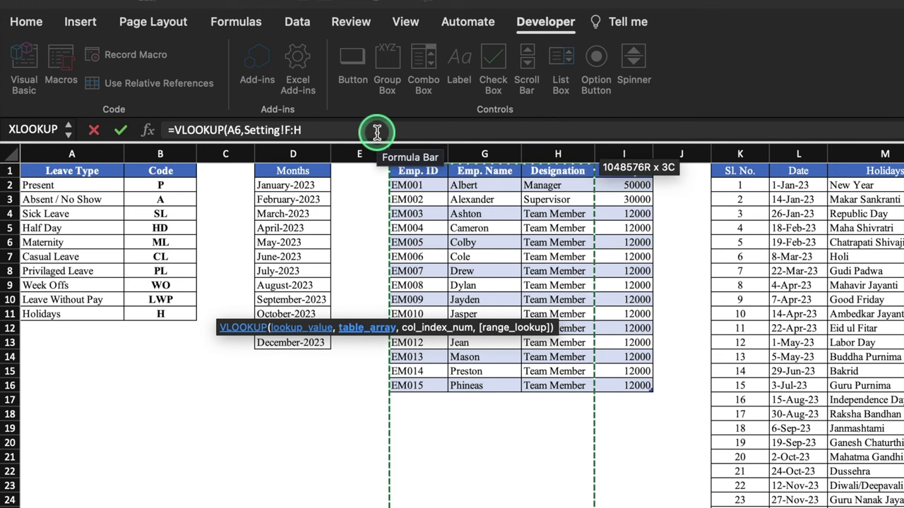
key(F4)
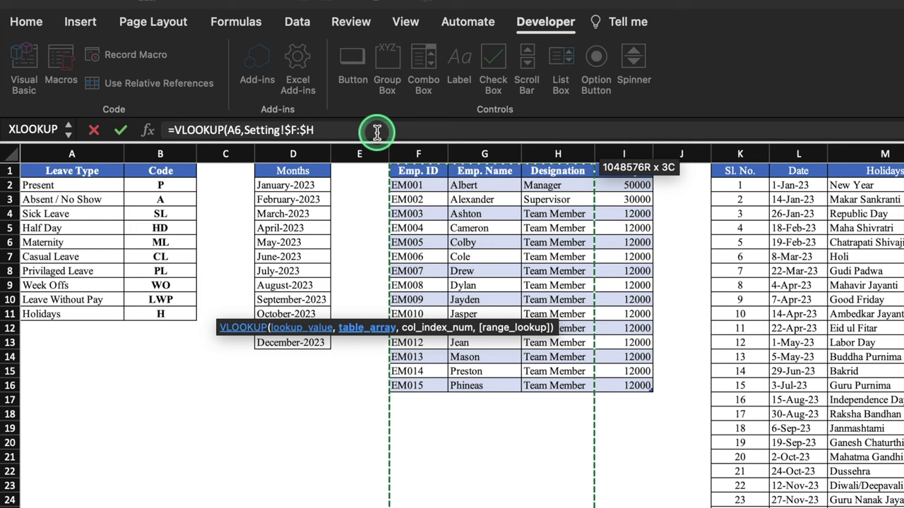
text(,)
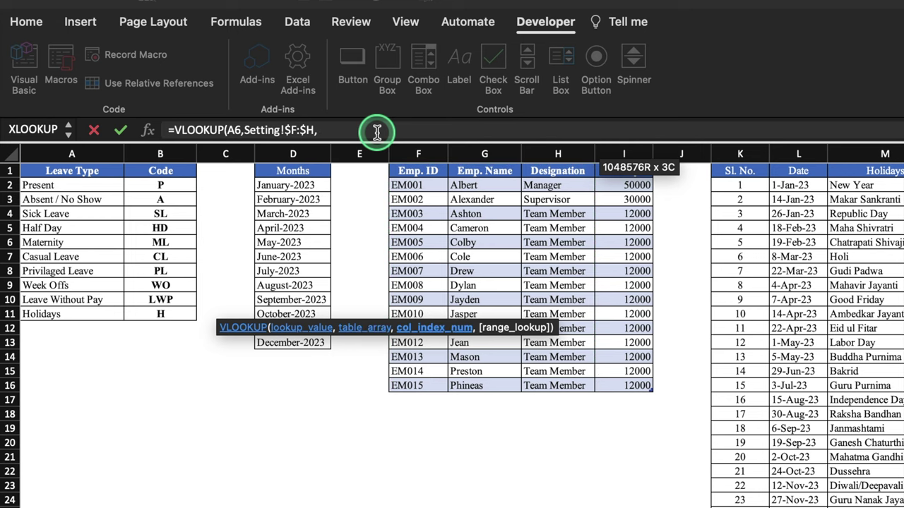
text(3,)
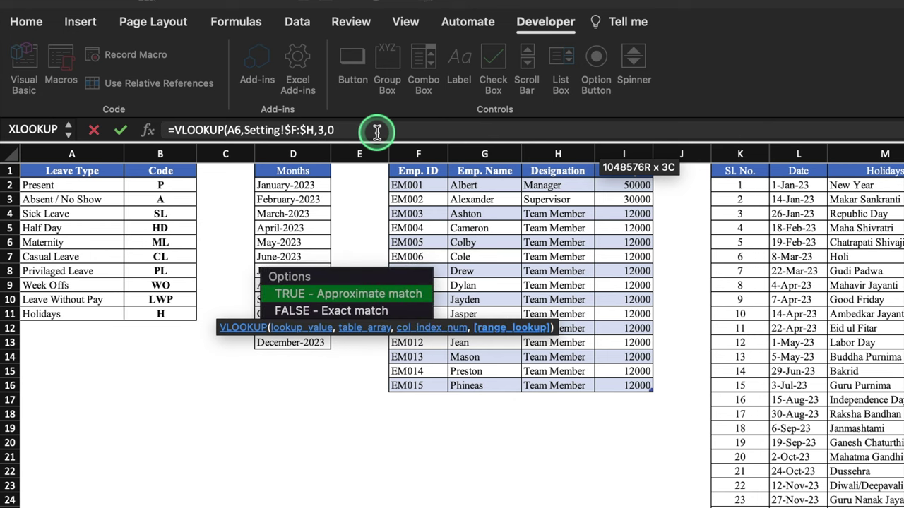
text(0))
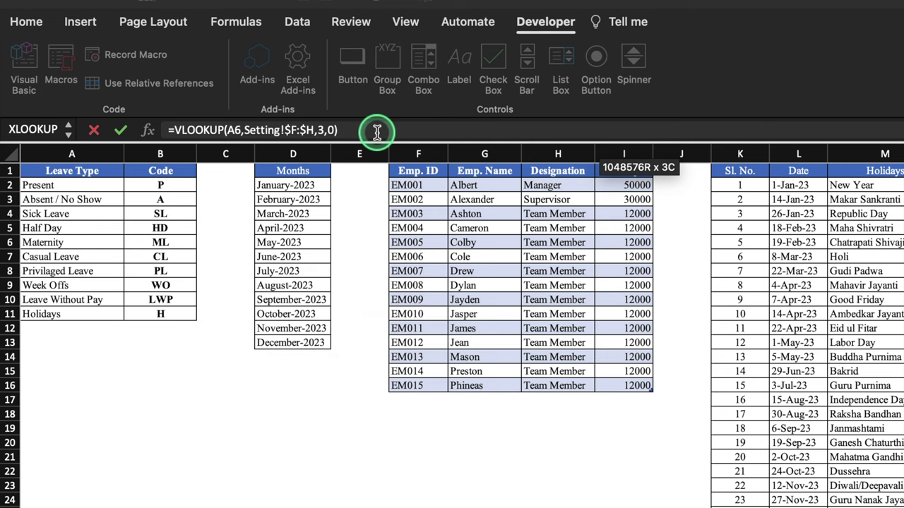
key(Return)
drag(303, 317, 299, 480)
- Make the lookup range in B6 absolute as Setting!$F:$H and refill the Employee Name formula down to B20
key(Left)
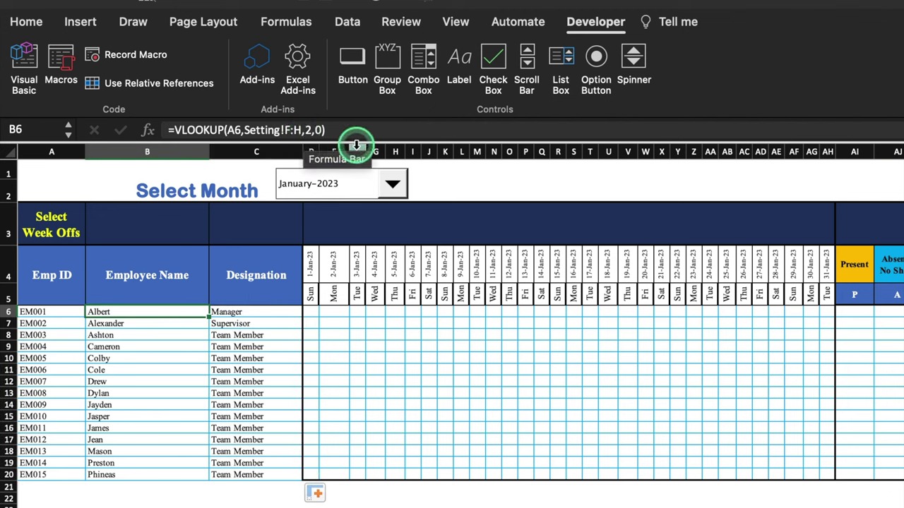
click(300, 132)
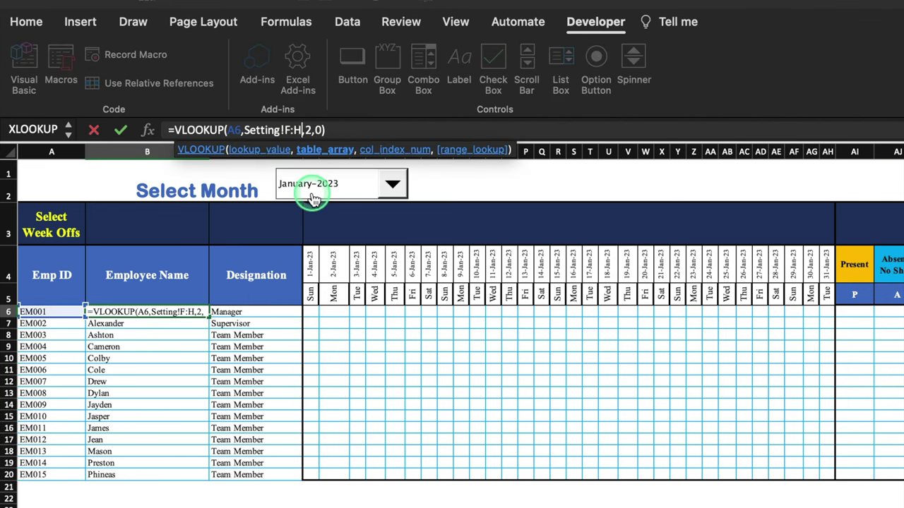
key(F4)
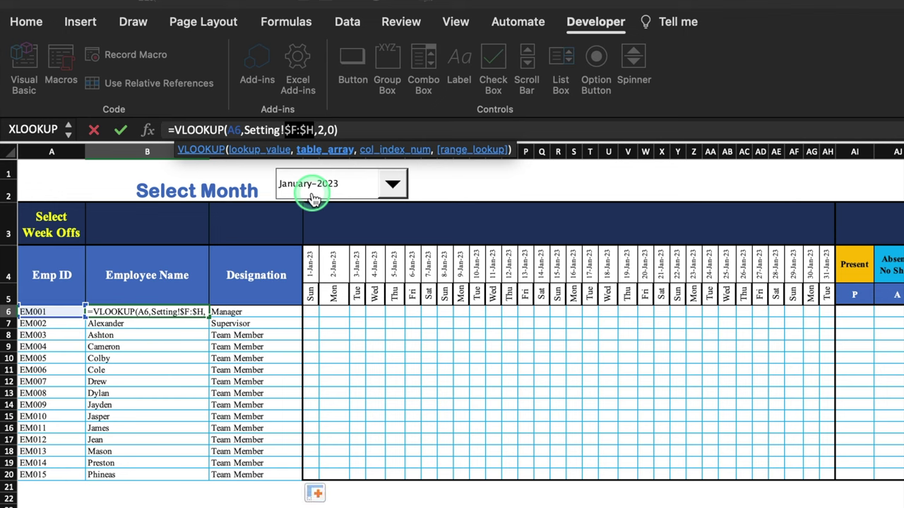
key(Return)
click(202, 316)
drag(208, 317, 209, 479)
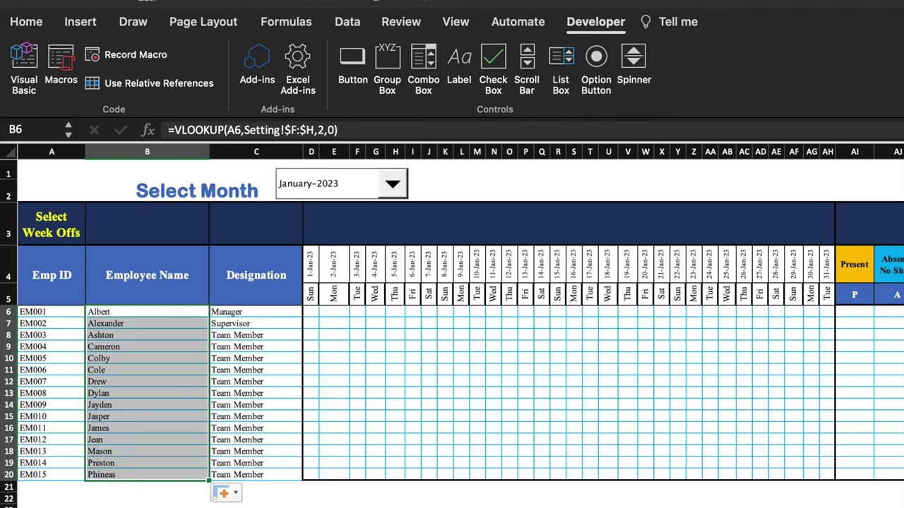
- Start a VLOOKUP formula in D6 with the employee ID A6 joined to the date D4 as the lookup value
key(ctrl+Page_Down)
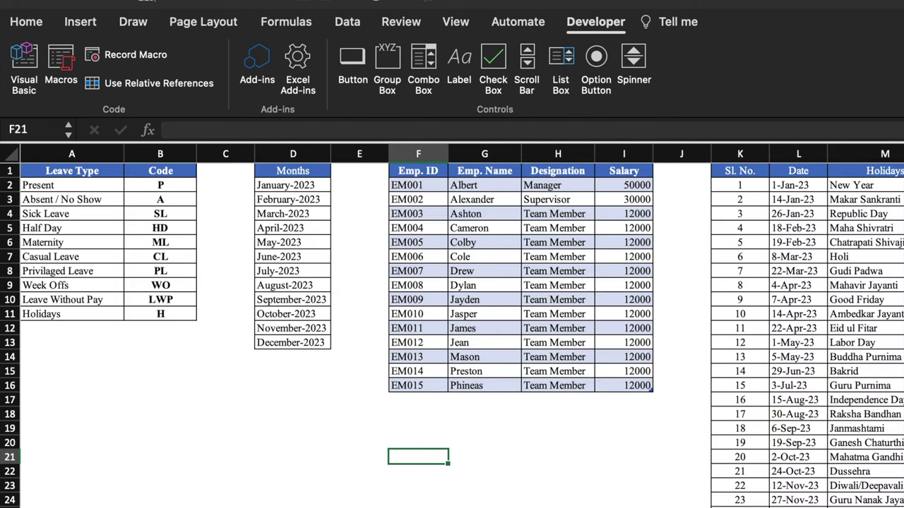
key(ctrl+Page_Up)
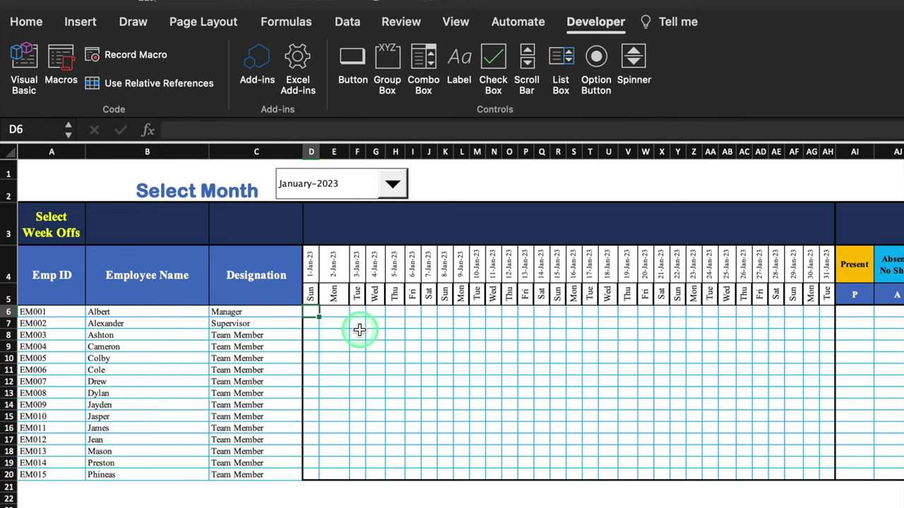
click(360, 330)
click(312, 312)
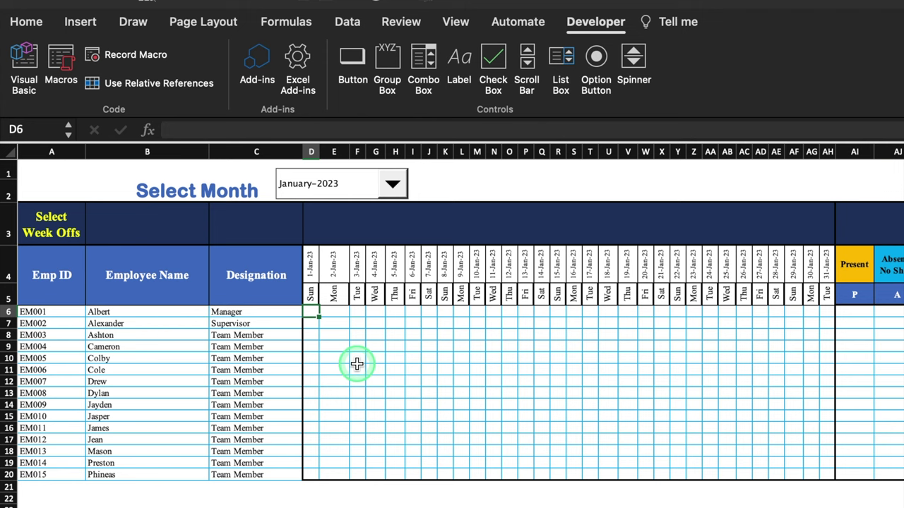
text(=)
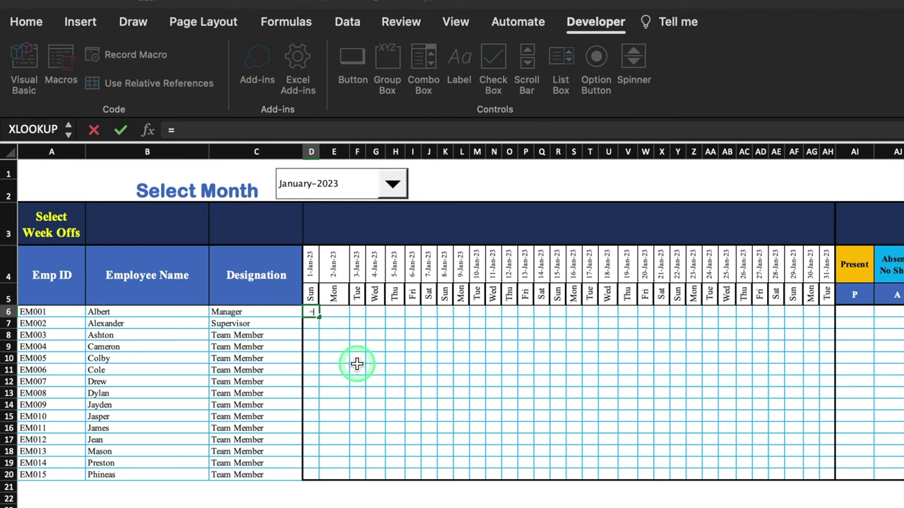
text(vloo)
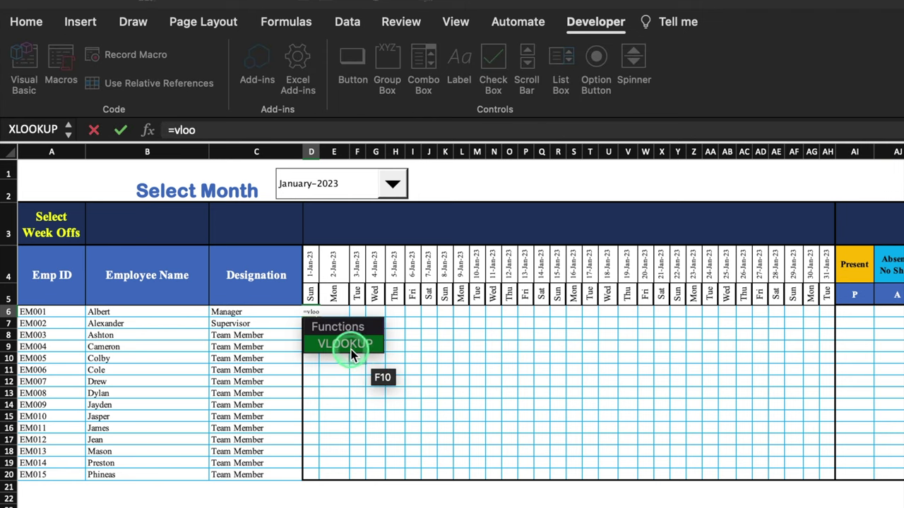
double_click(353, 346)
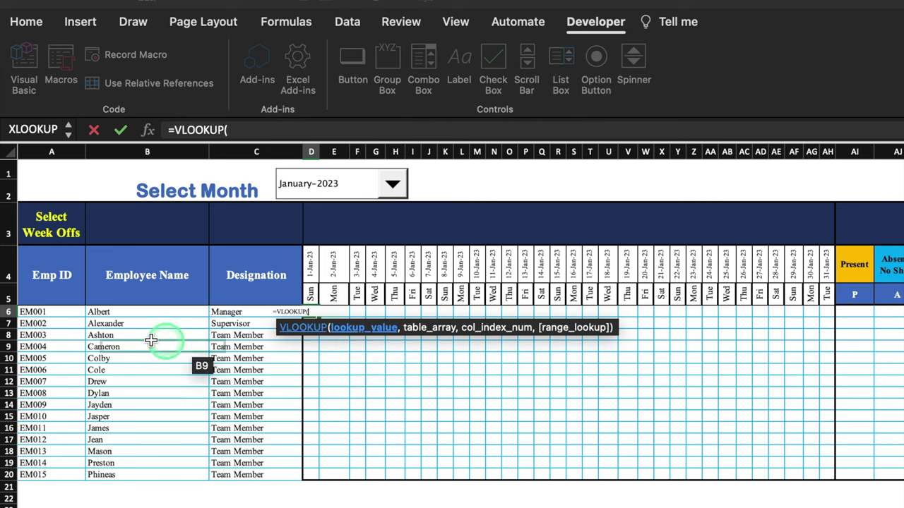
click(57, 314)
text(&)
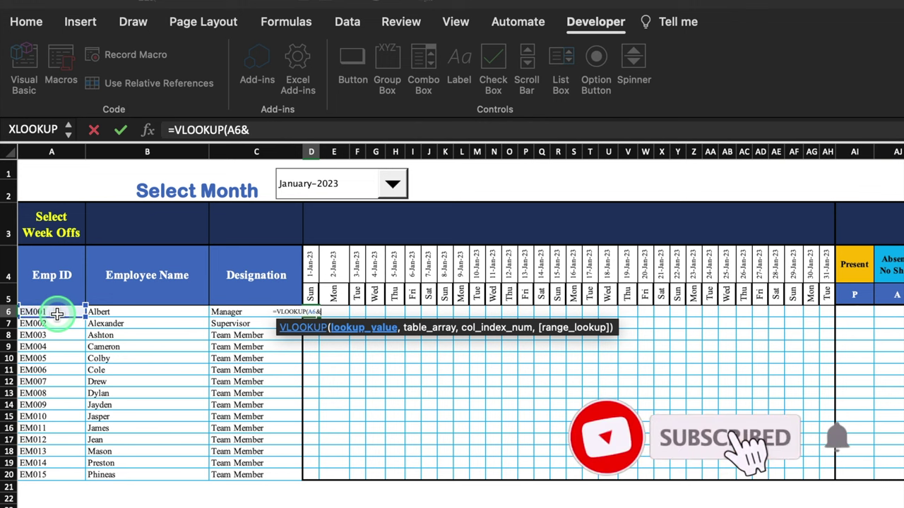
click(309, 265)
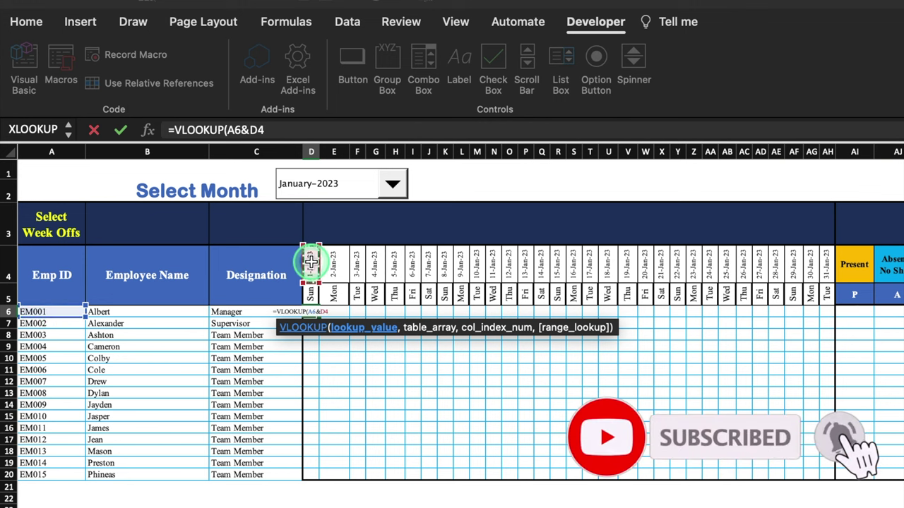
- Change the lookup value in the D6 formula to the mixed references $A6&D$4
click(258, 131)
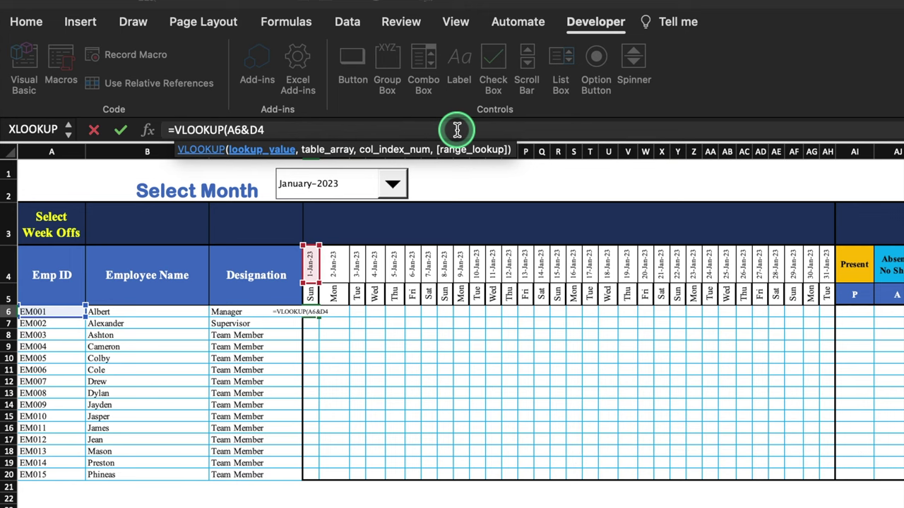
text($)
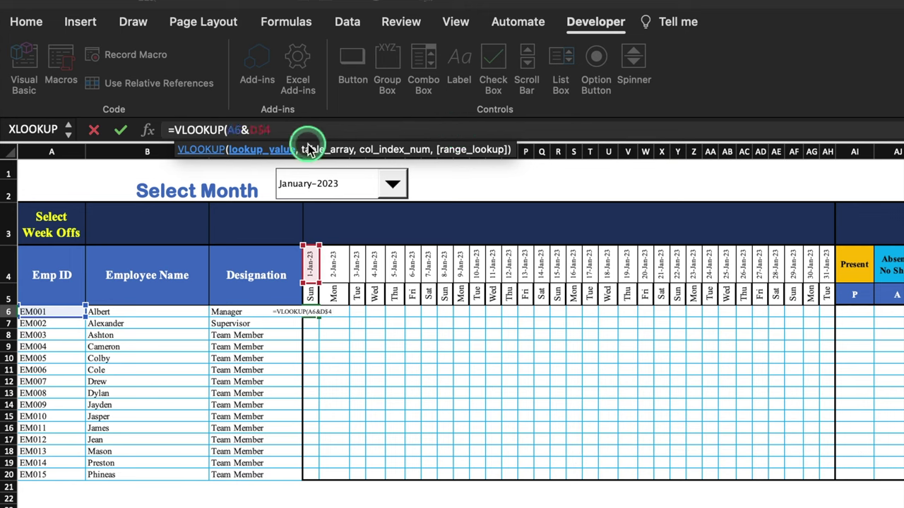
click(227, 131)
text($)
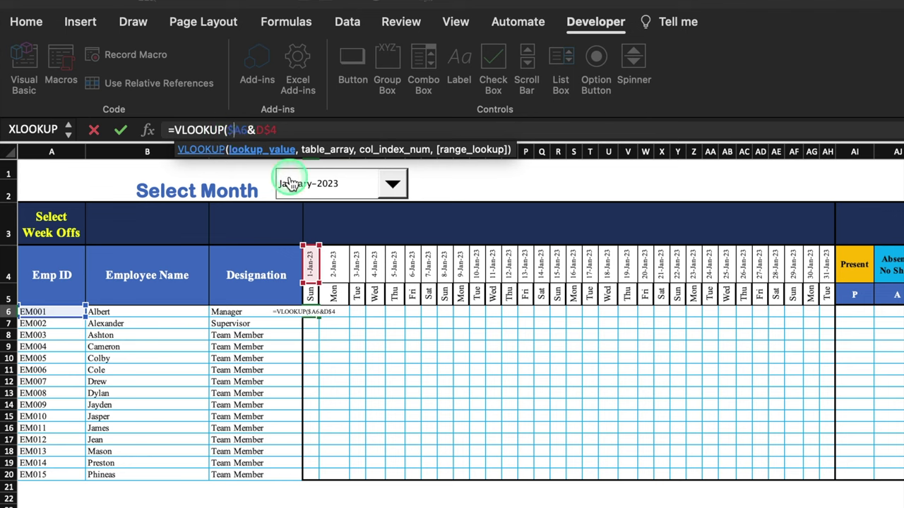
click(299, 130)
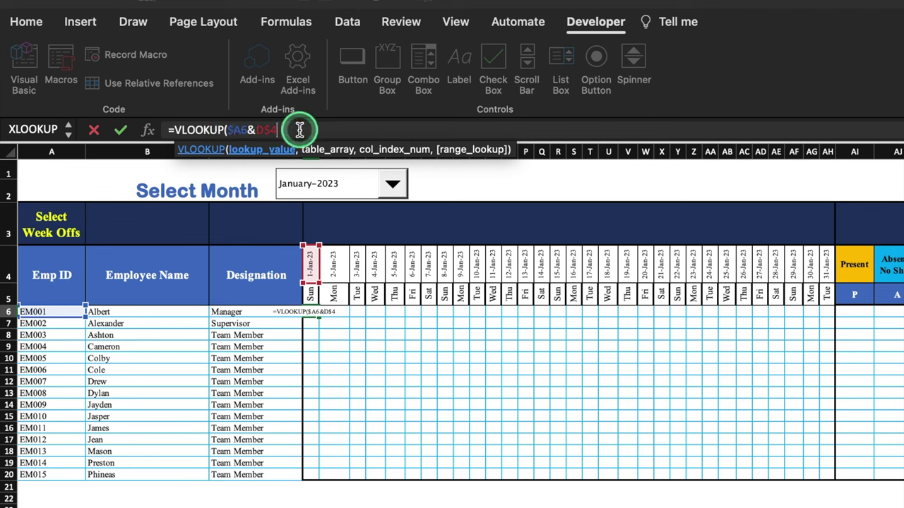
- Complete the D6 formula with table array 'Mark Leaves'!$A:$H, column index 7 and exact match 0
text(,)
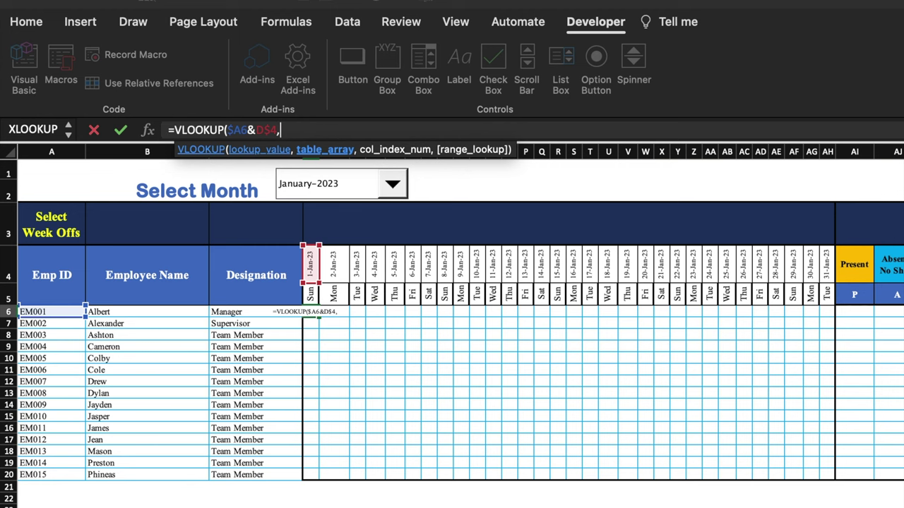
click(141, 507)
click(56, 150)
drag(57, 146, 528, 137)
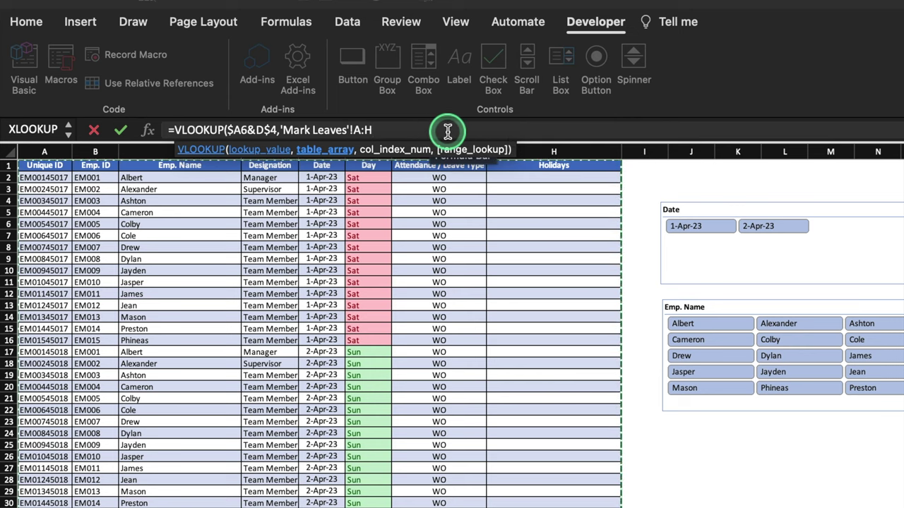
key(F4)
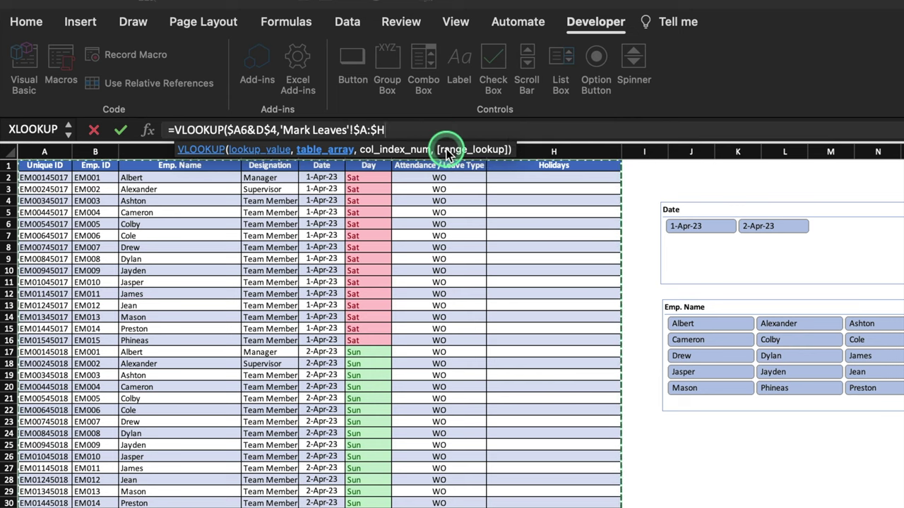
text(,7)
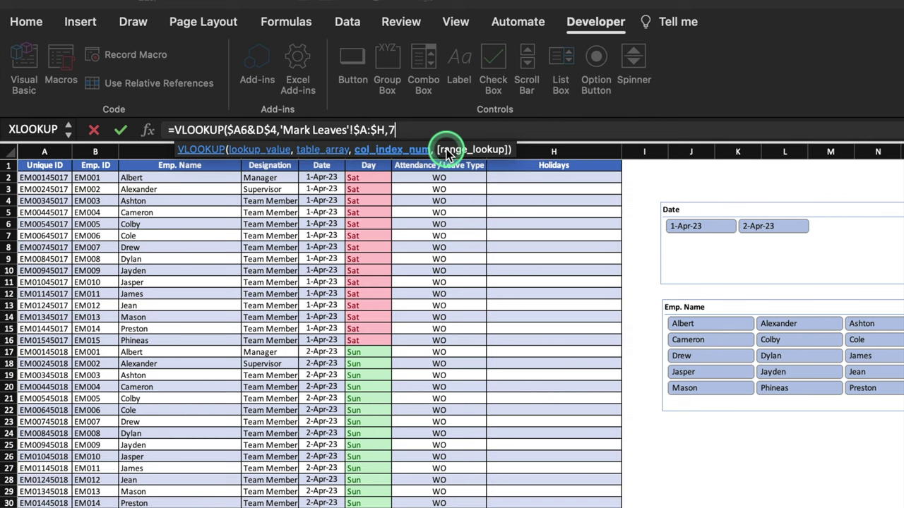
text(,0)
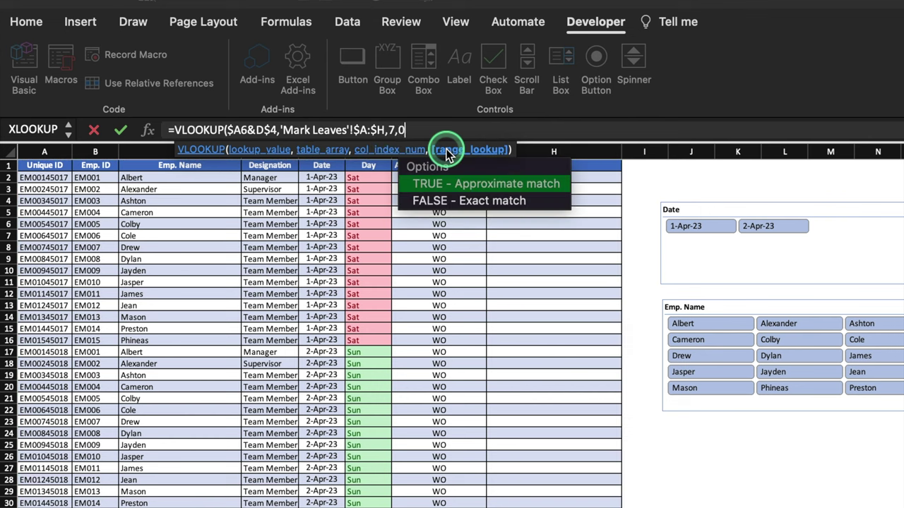
text())
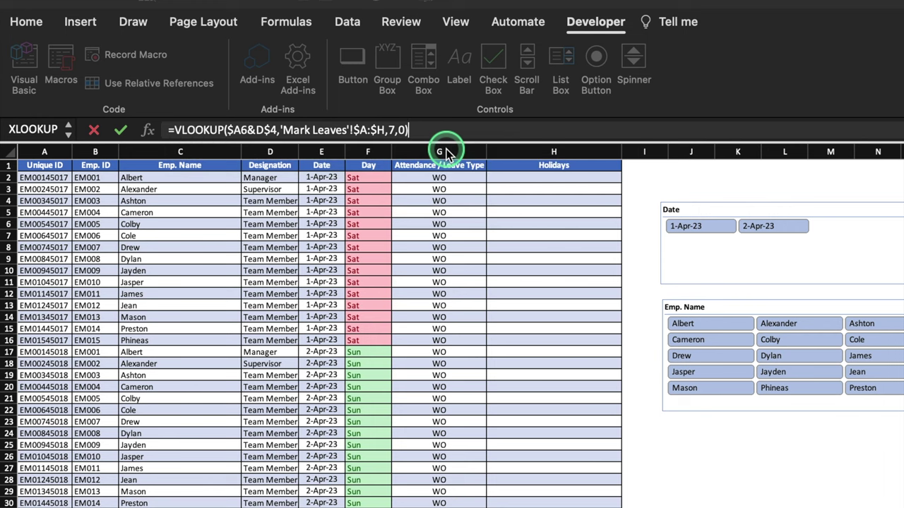
key(Return)
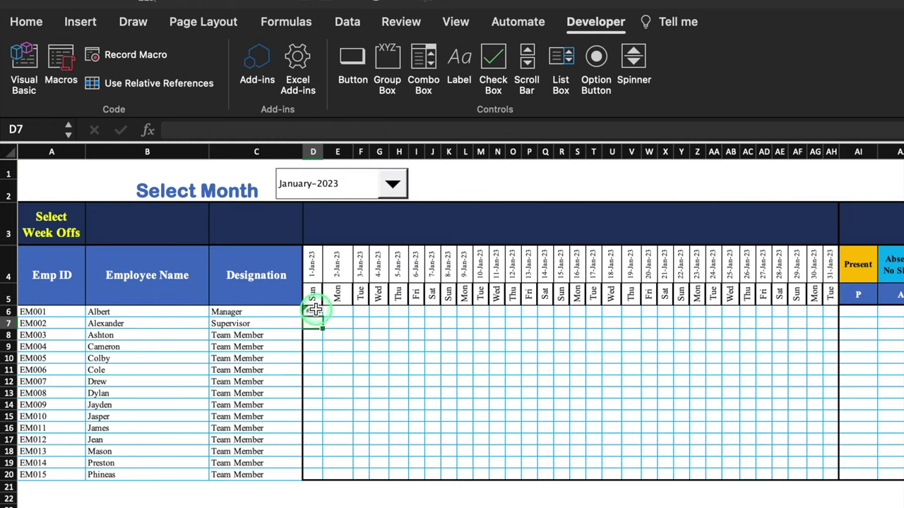
- Wrap the D6 lookup in IFERROR with "" as the error value and fill the formula across the daily grid to AH20
click(313, 312)
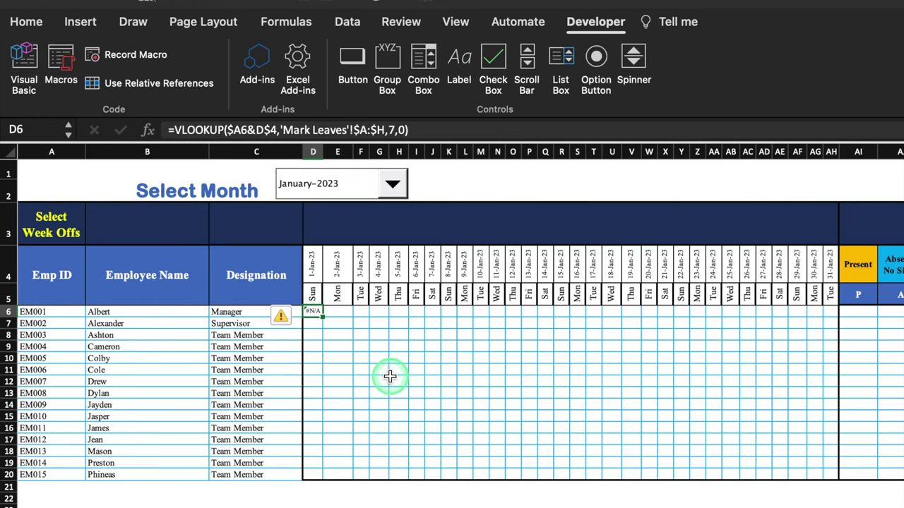
click(177, 130)
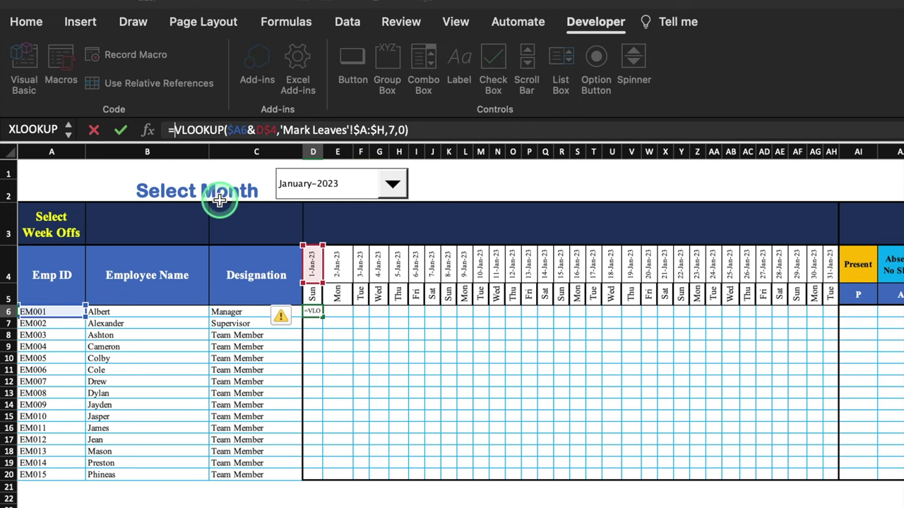
text(iferror)
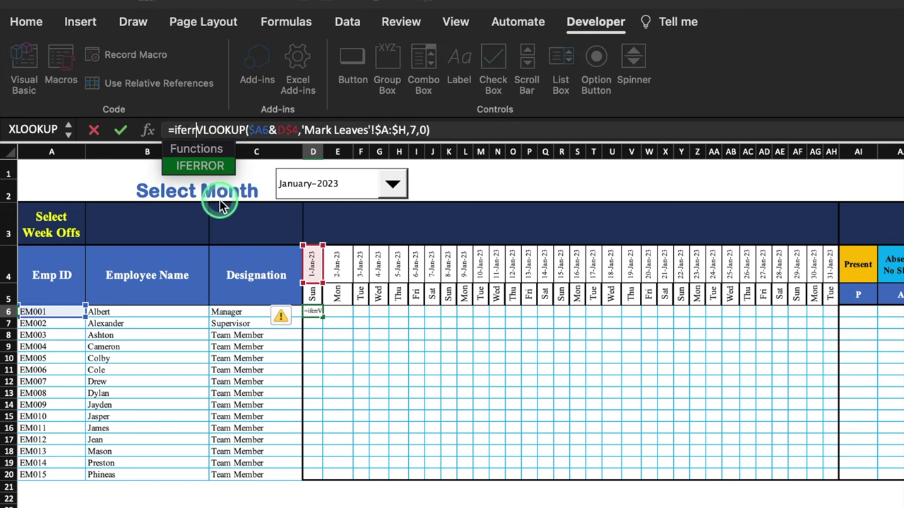
text(()
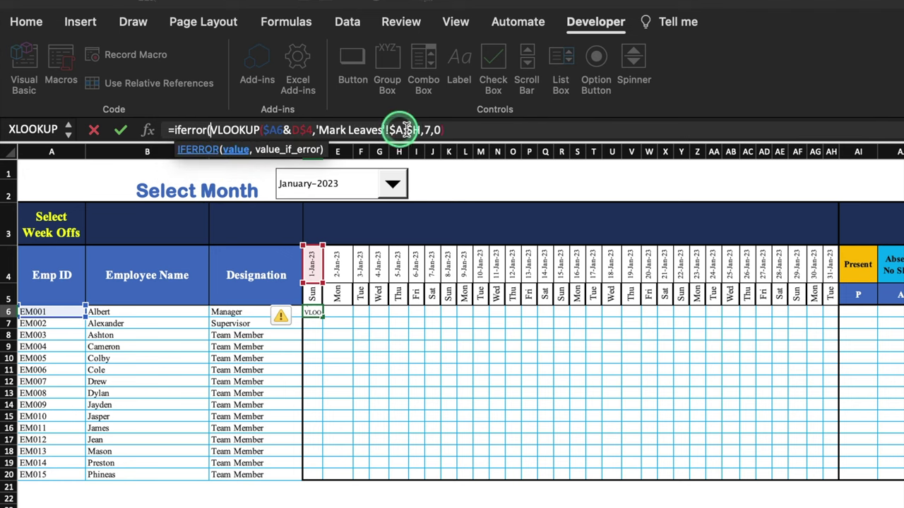
click(455, 129)
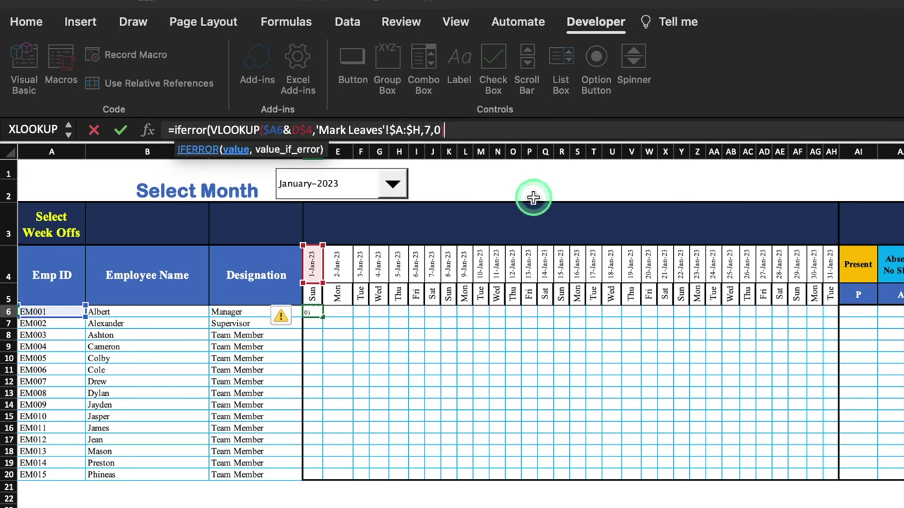
text(,""))
click(322, 317)
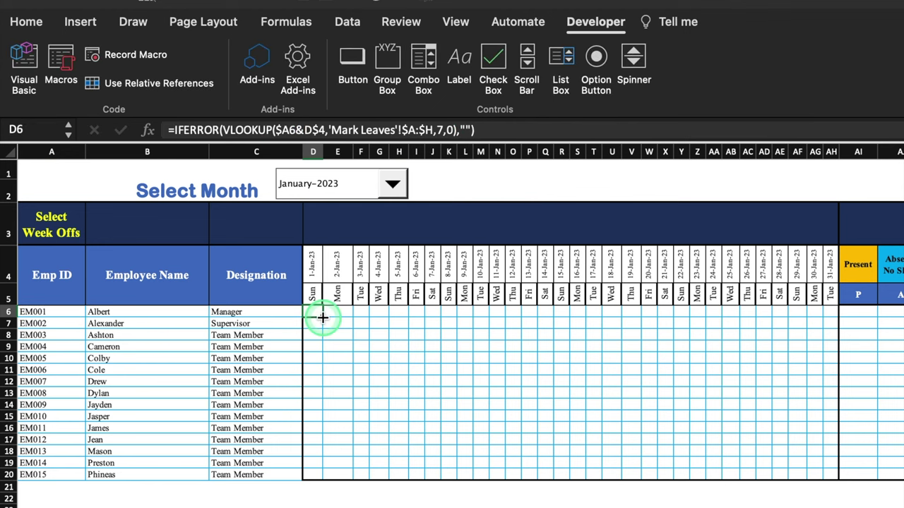
drag(322, 317, 831, 494)
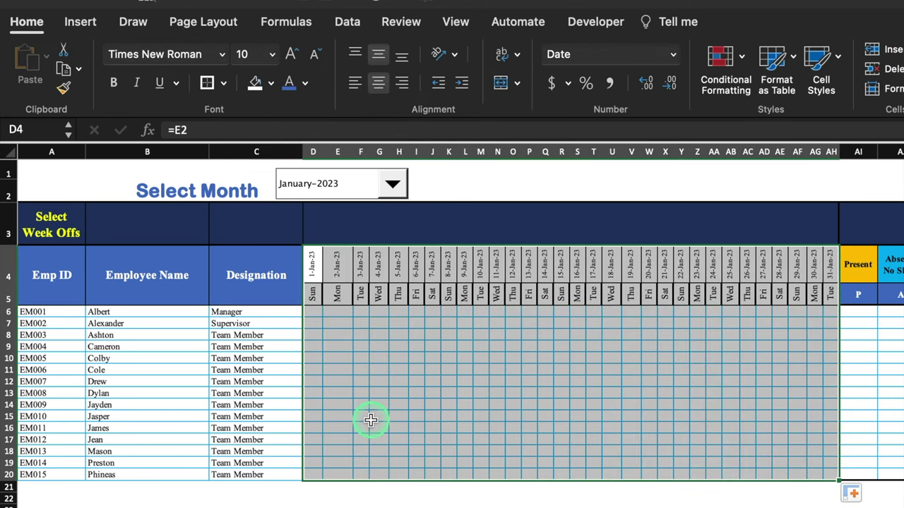
- Add a list data validation to week-off cell B3 with the source None,Mon,Tue,Wed,Thu,Fri,Sat,Sun
click(152, 227)
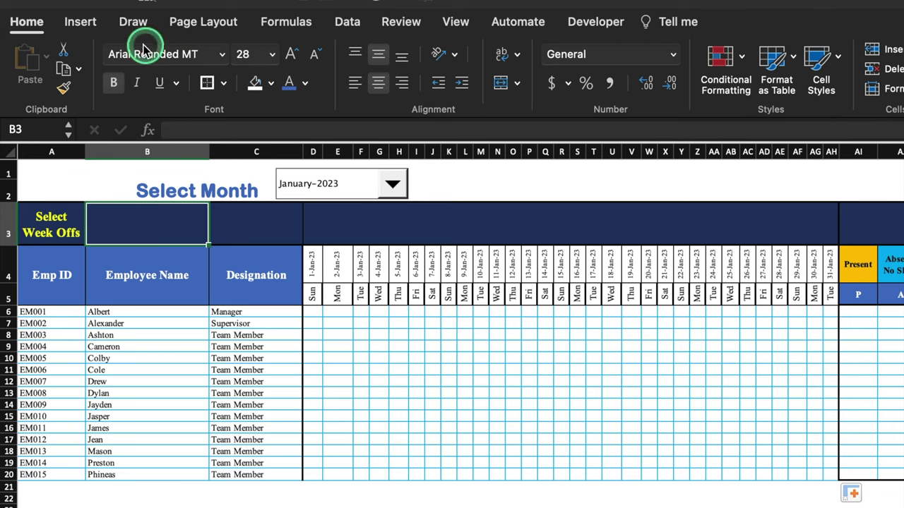
click(347, 23)
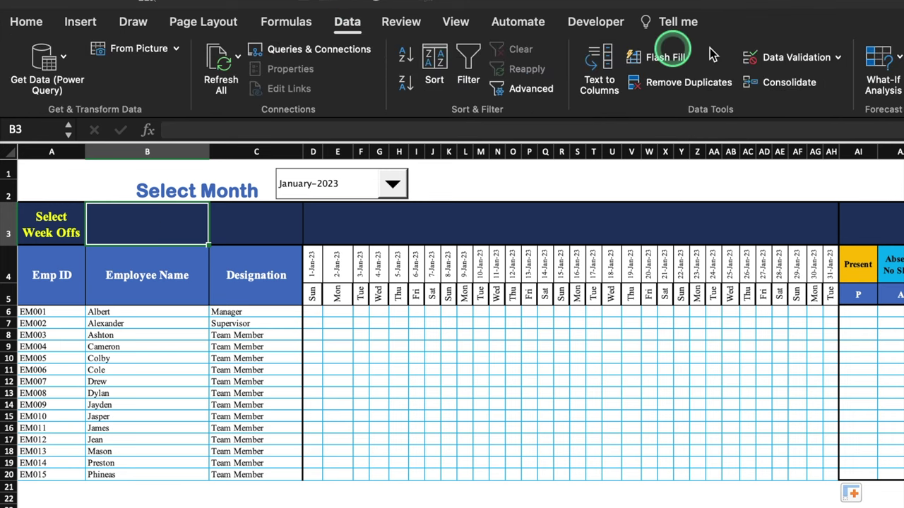
click(791, 56)
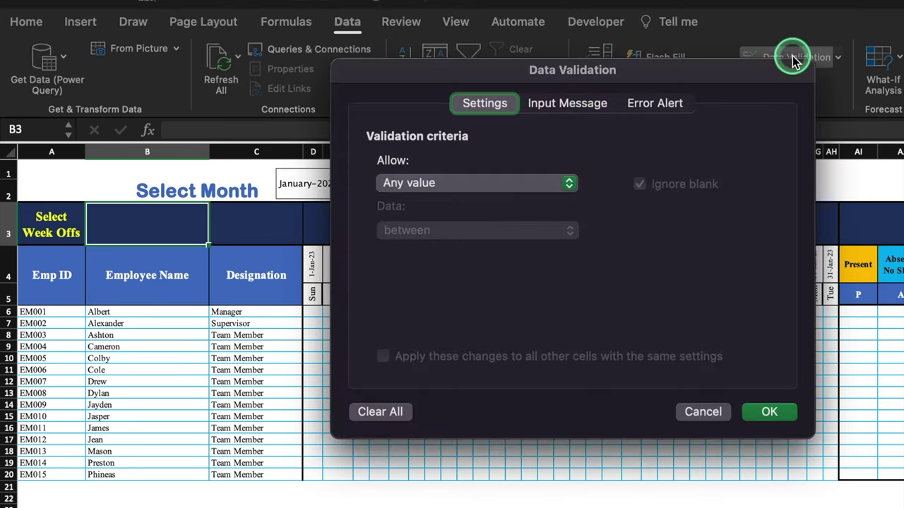
click(563, 185)
click(494, 251)
click(476, 278)
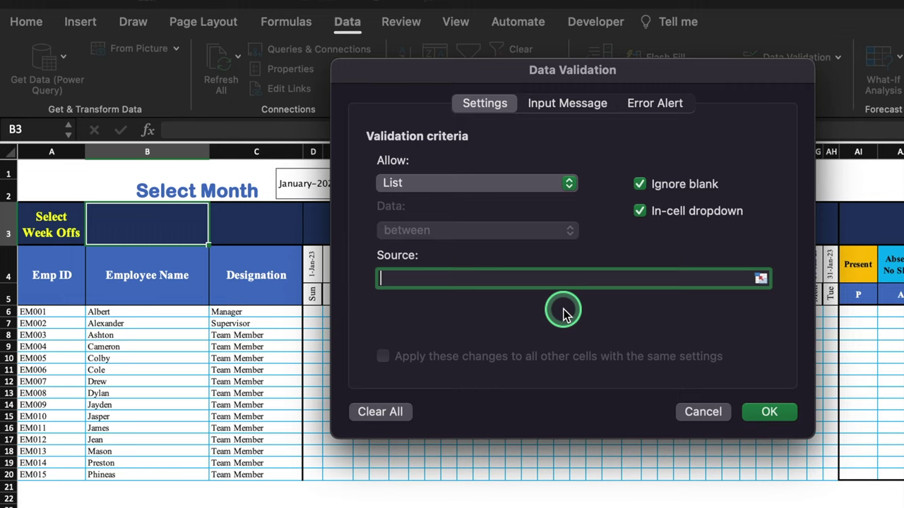
text(None,Mon,Tue,Wed,Thu,)
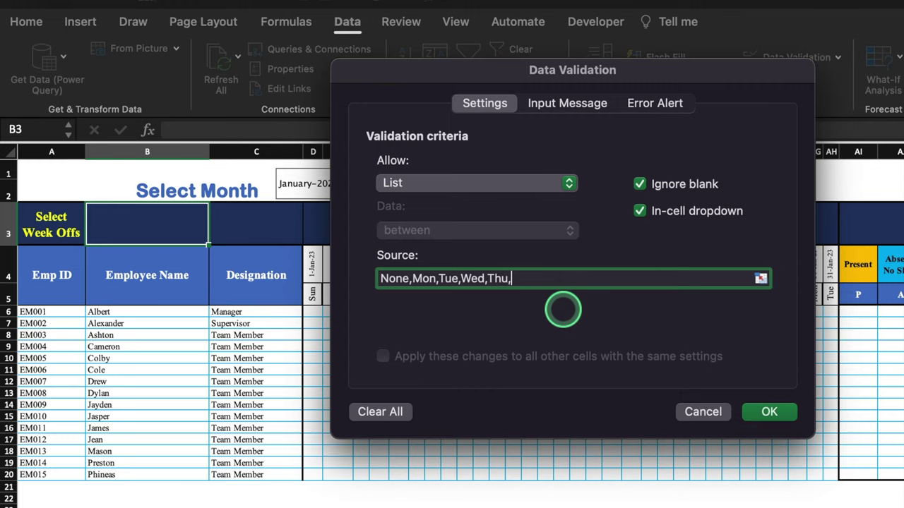
text(Fri,Sat,Sun)
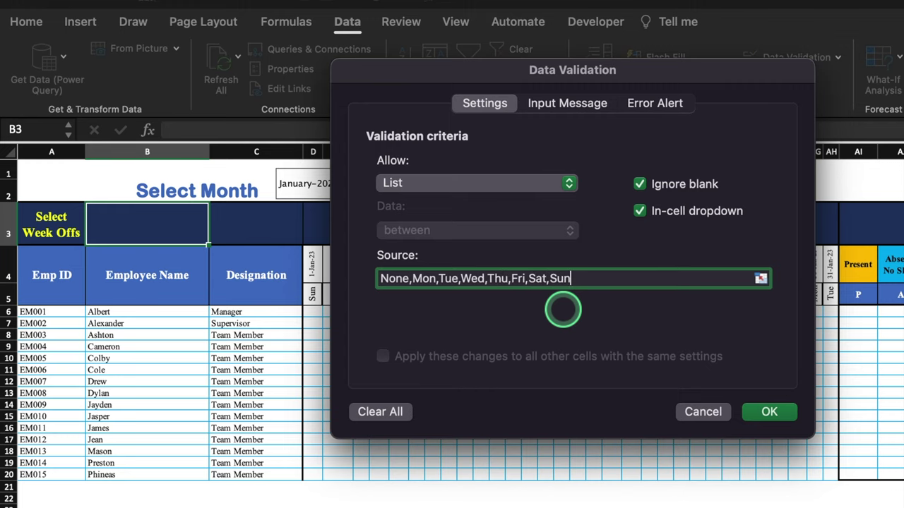
click(773, 413)
- Check the week-off dropdown choices in B3 and copy its validation across to C3
click(215, 236)
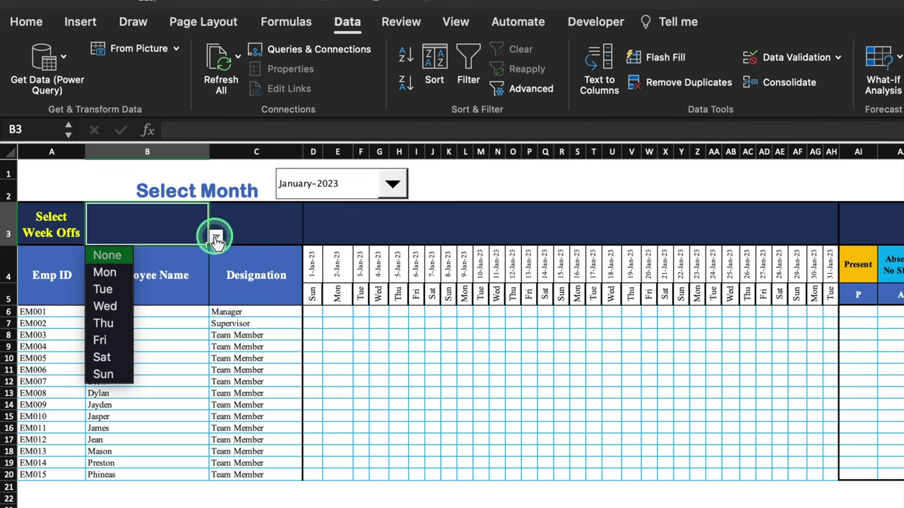
click(147, 235)
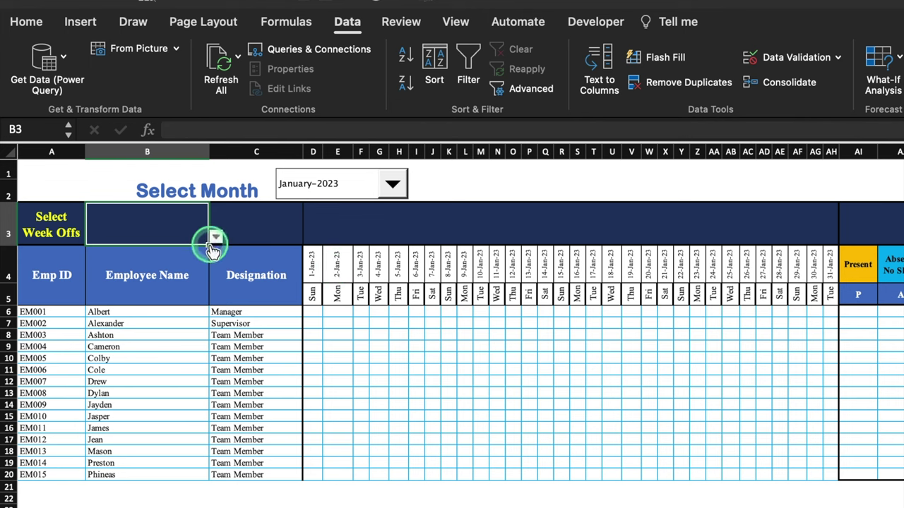
drag(206, 243, 267, 244)
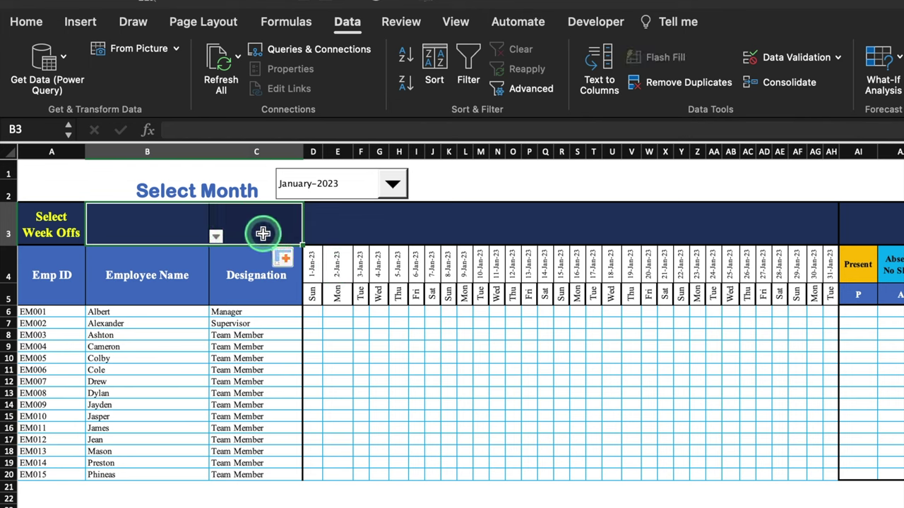
- Choose Sat as the week-off in B3 and Sun as the week-off in C3
click(262, 233)
click(204, 227)
click(216, 236)
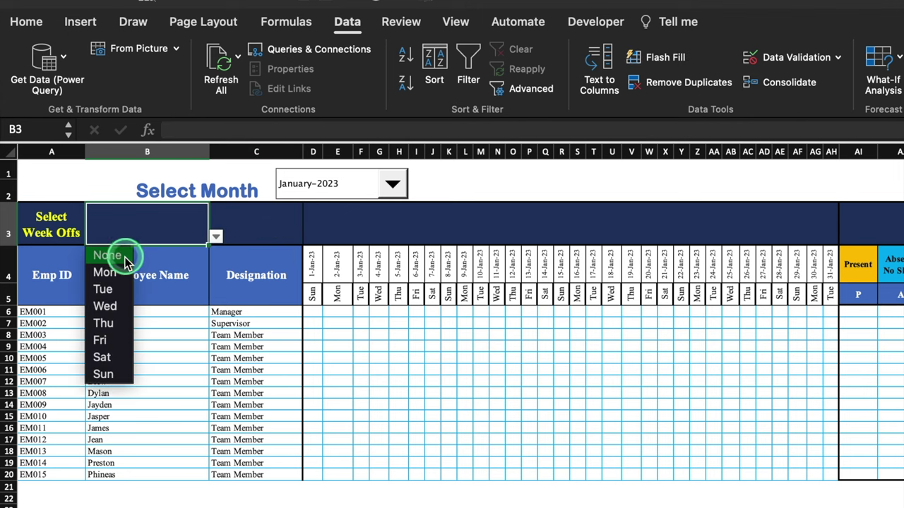
click(113, 356)
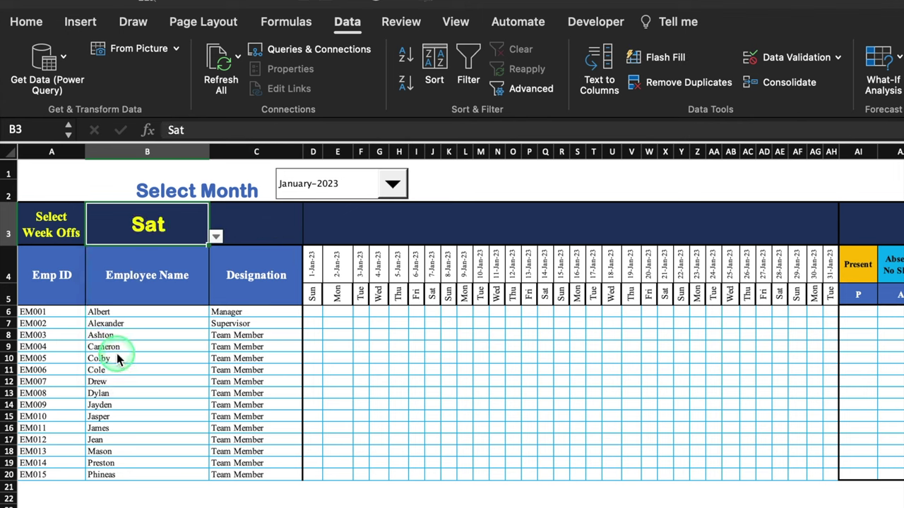
click(240, 234)
click(302, 234)
click(234, 373)
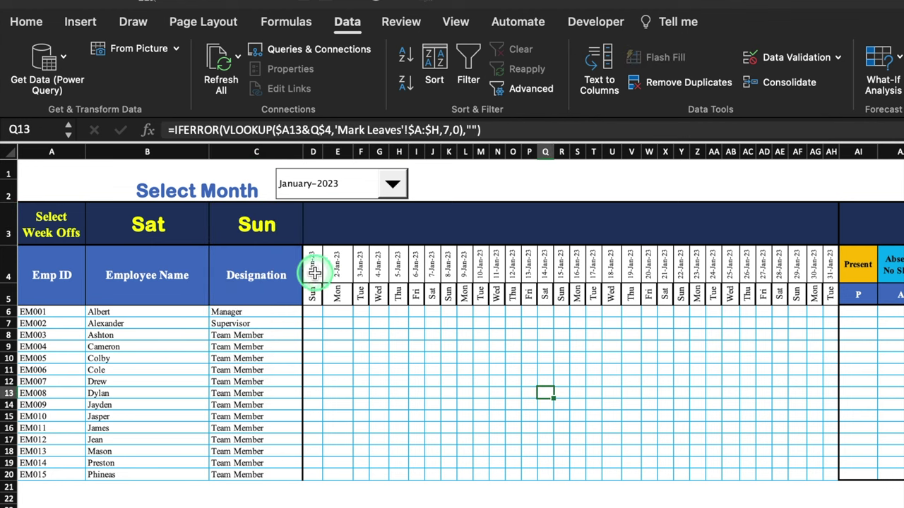
- Start a Classic conditional formatting rule for D4:AH20 that uses a formula to determine which cells to format
click(313, 266)
mouse_move(313, 266)
mouse_down()
mouse_move(512, 327)
mouse_move(803, 471)
mouse_move(833, 474)
mouse_up()
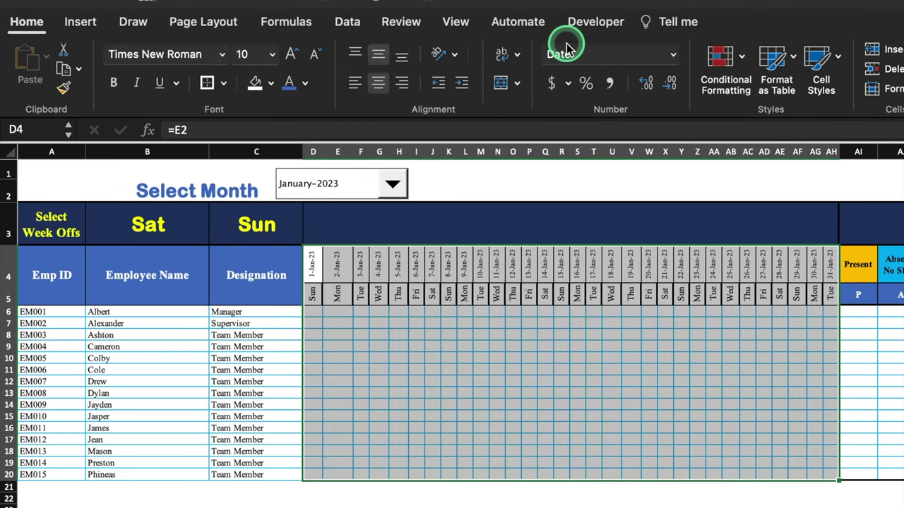
click(722, 57)
click(785, 210)
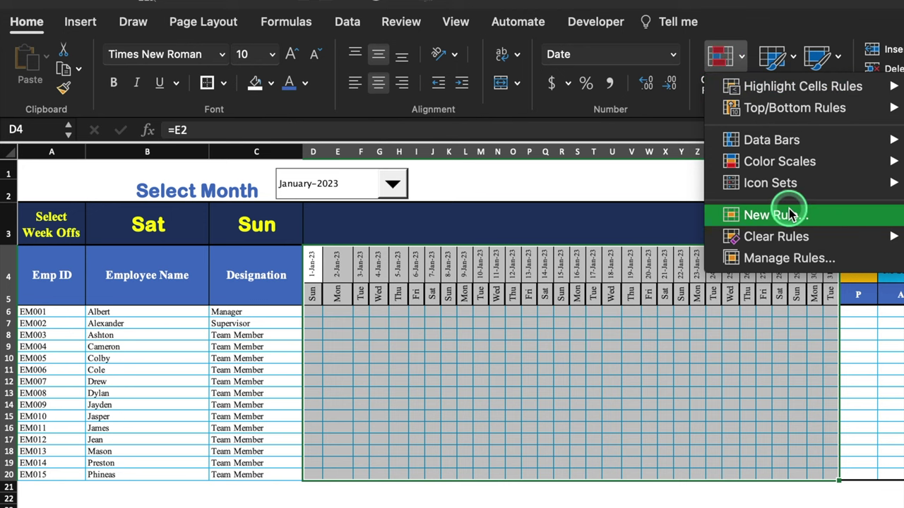
click(559, 152)
click(554, 228)
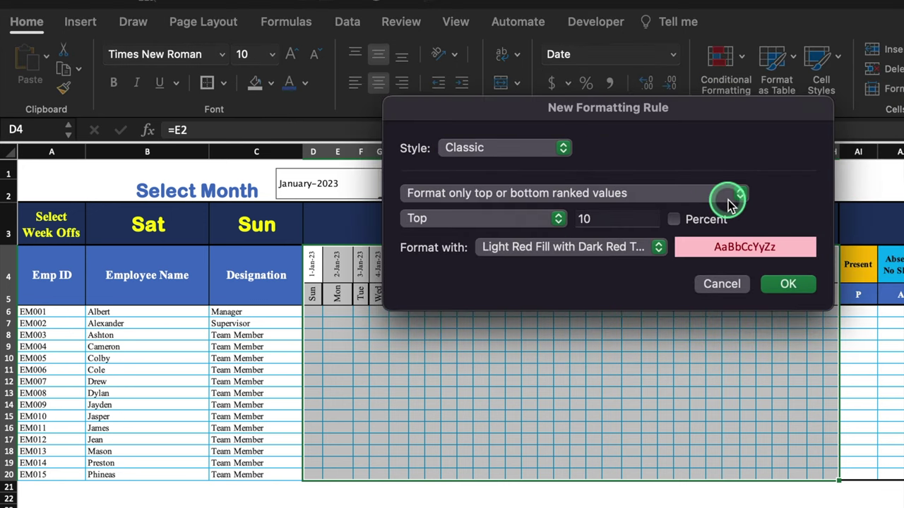
click(731, 195)
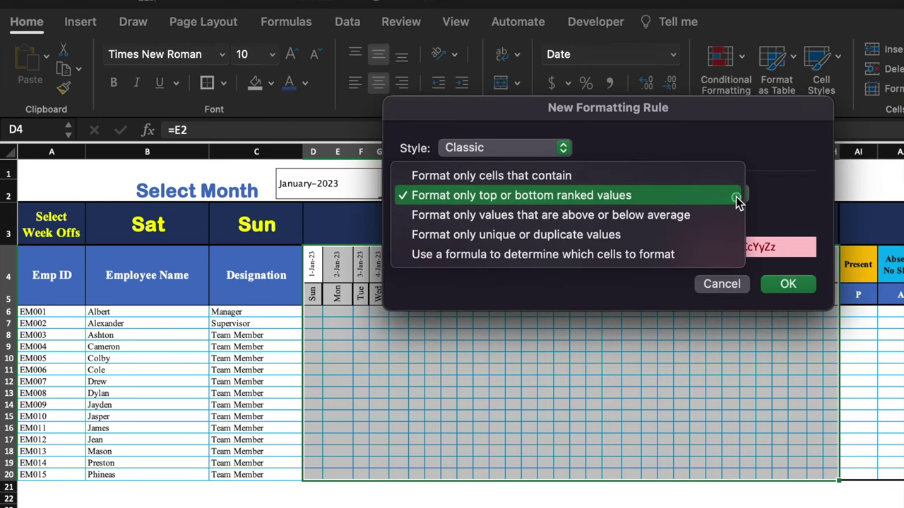
click(704, 255)
- Set the rule formula to =D$5=$B$3 and apply it with Light Red Fill with Dark Red Text
click(603, 217)
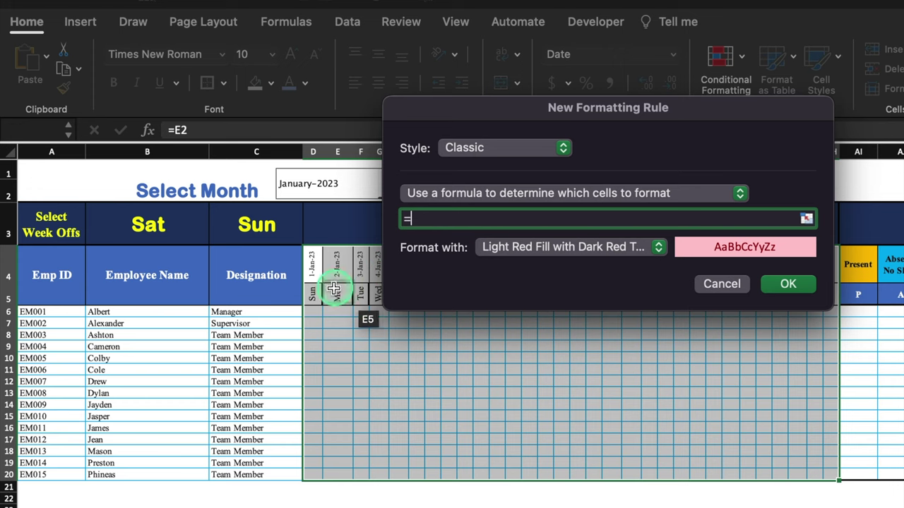
click(311, 294)
click(414, 218)
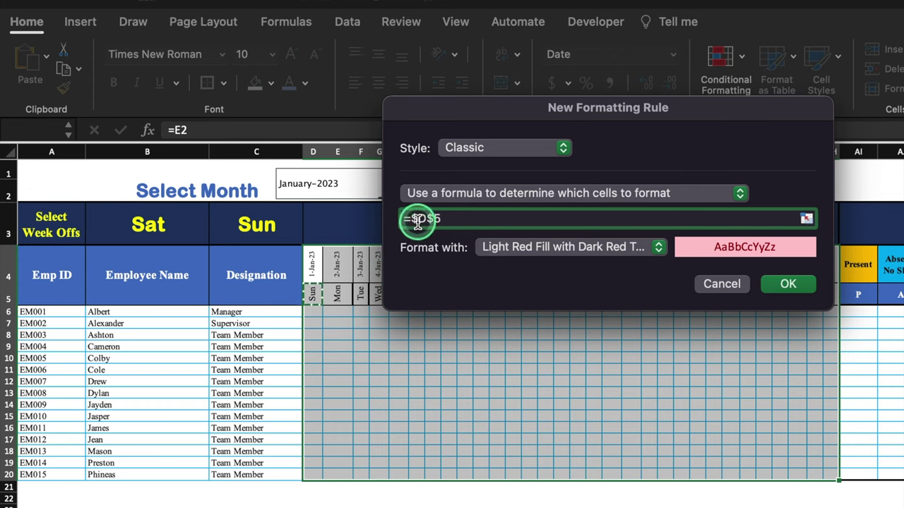
key(BackSpace)
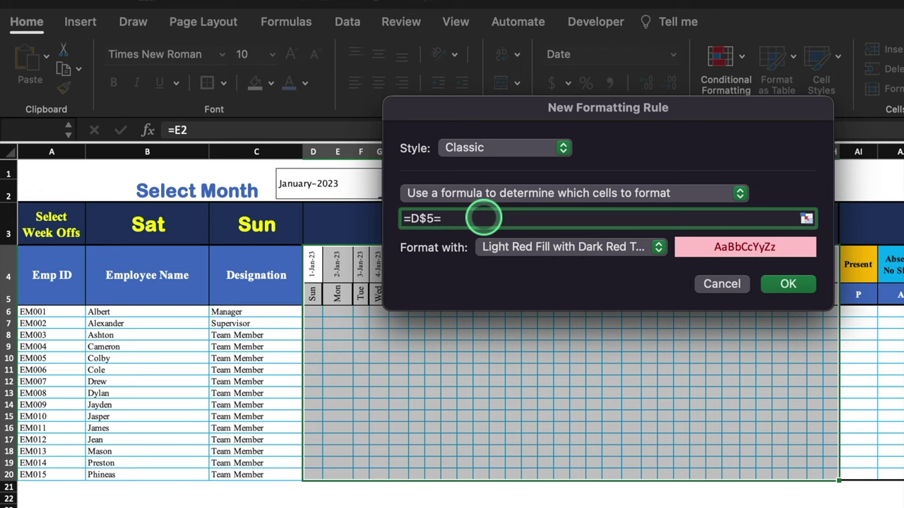
text(=)
click(168, 224)
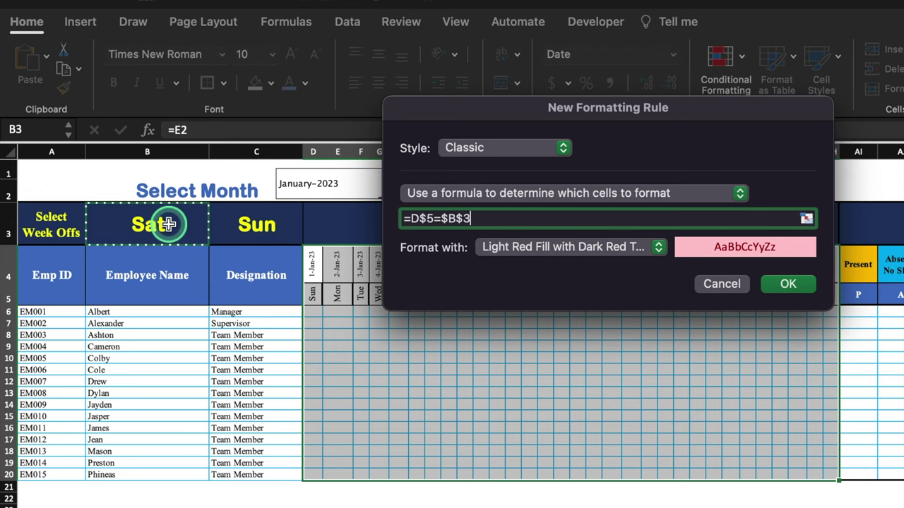
click(810, 253)
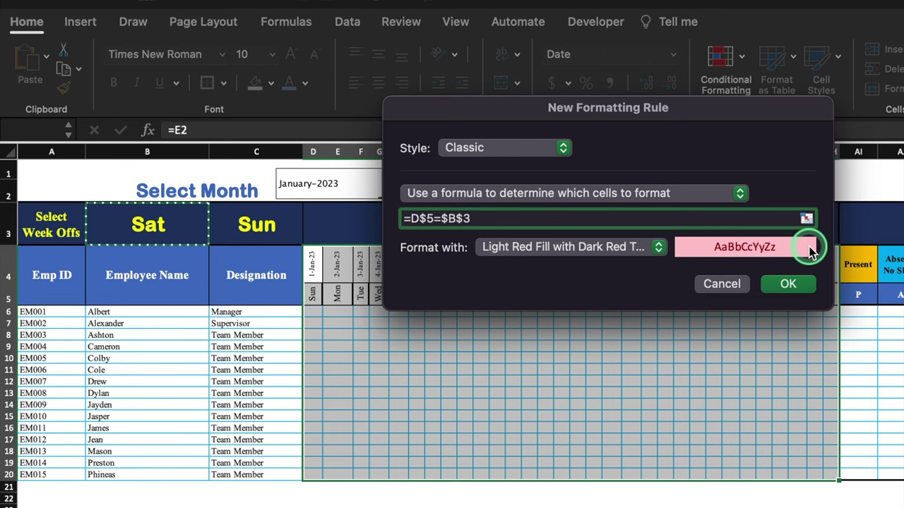
click(785, 283)
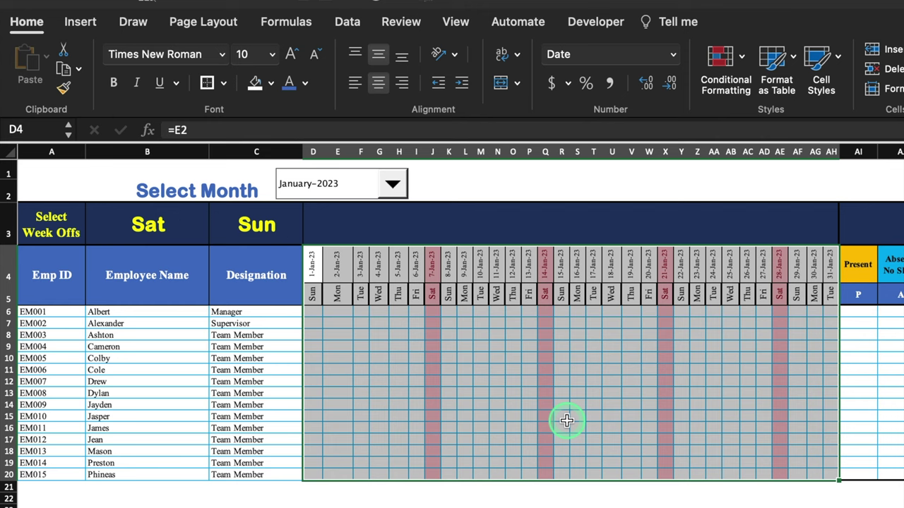
- Duplicate the =D$5=$B$3 formatting rule in the rule manager for the current selection
click(734, 58)
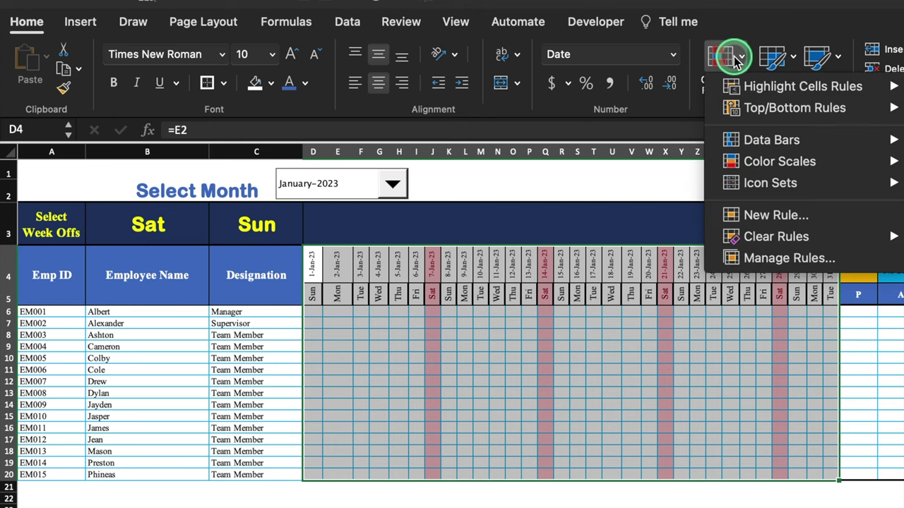
click(789, 258)
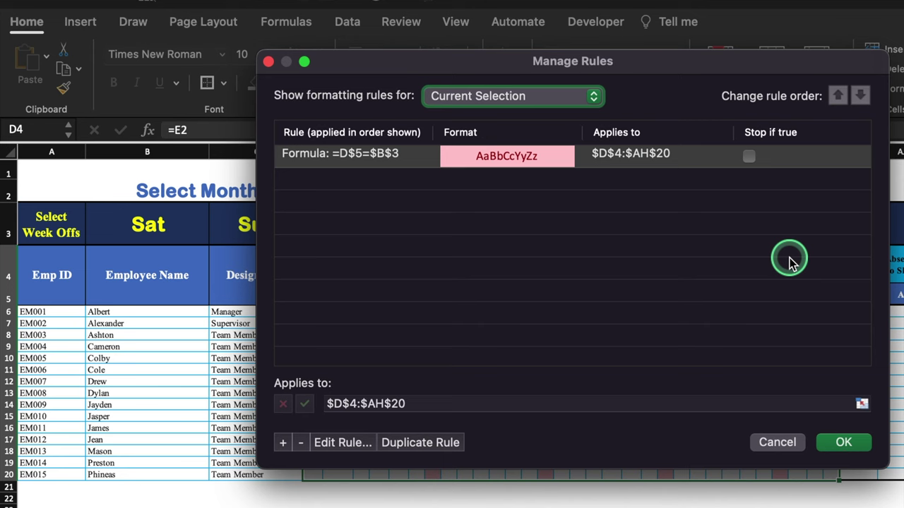
click(351, 156)
click(408, 439)
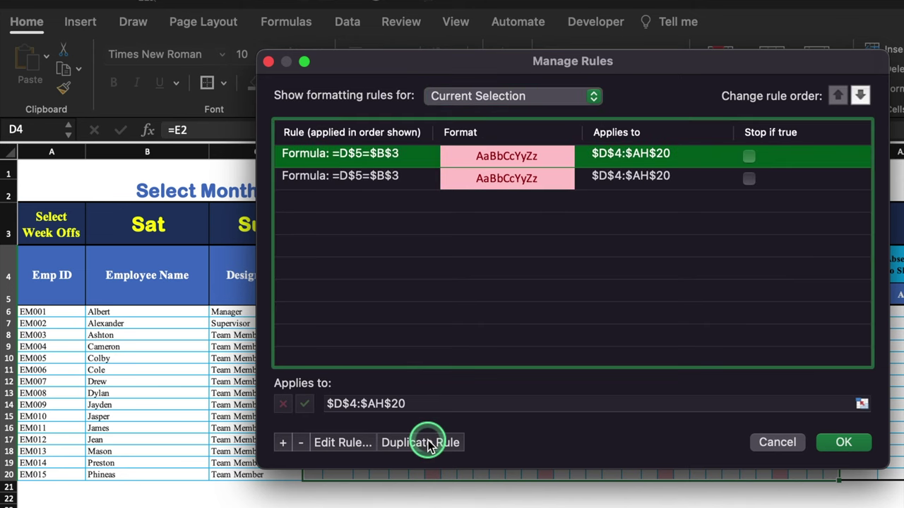
- Edit the duplicated rule to =D$5=$C$3 with Green Fill with Dark Green Text and apply the rules
click(355, 443)
drag(383, 115, 505, 114)
click(512, 223)
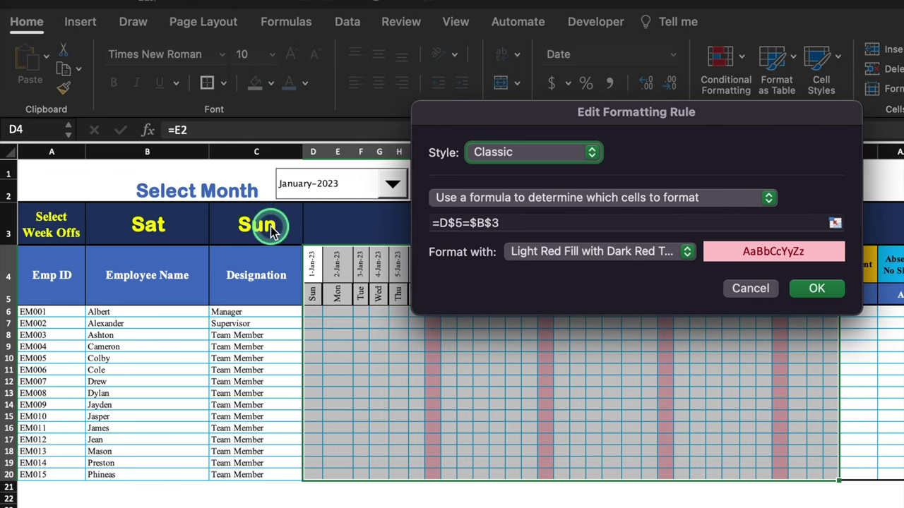
click(485, 224)
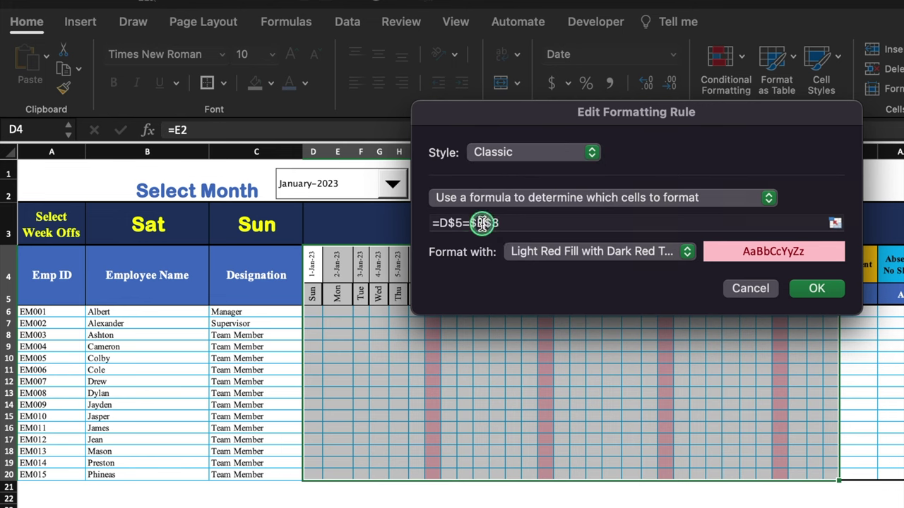
key(BackSpace)
text(C)
click(686, 252)
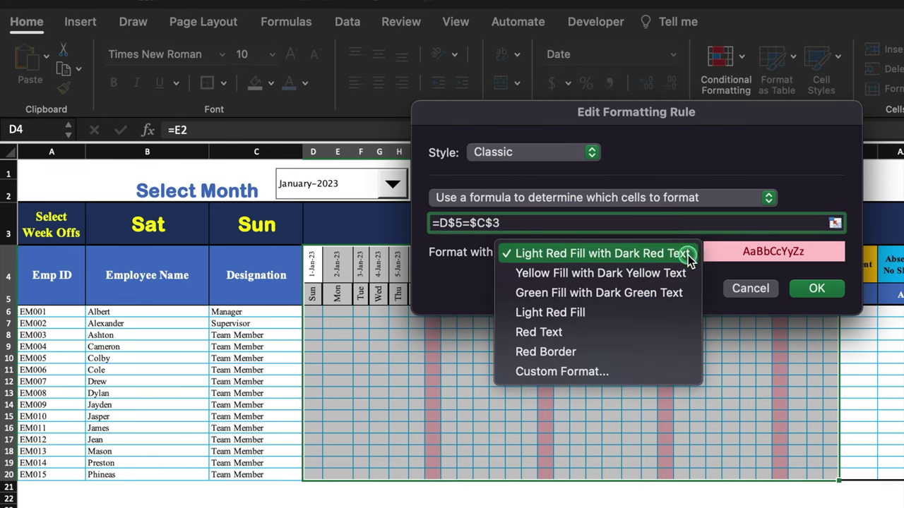
click(656, 292)
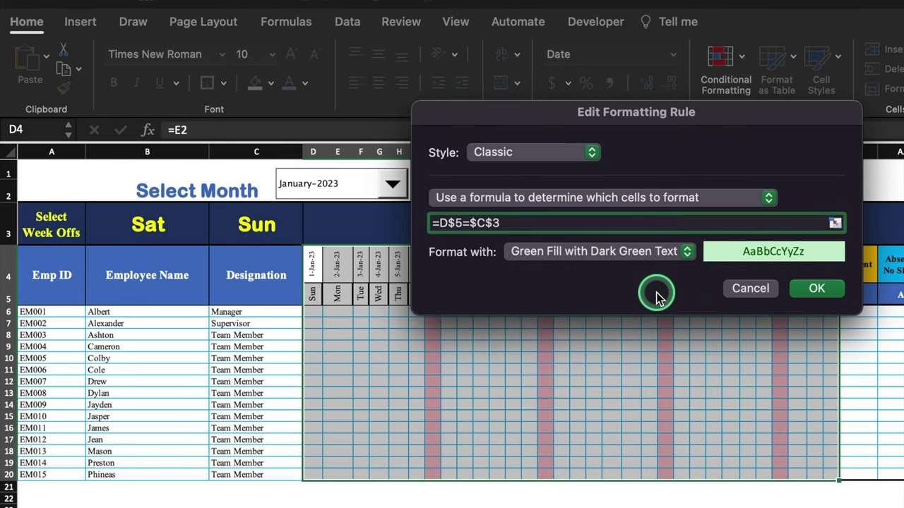
click(817, 288)
click(847, 460)
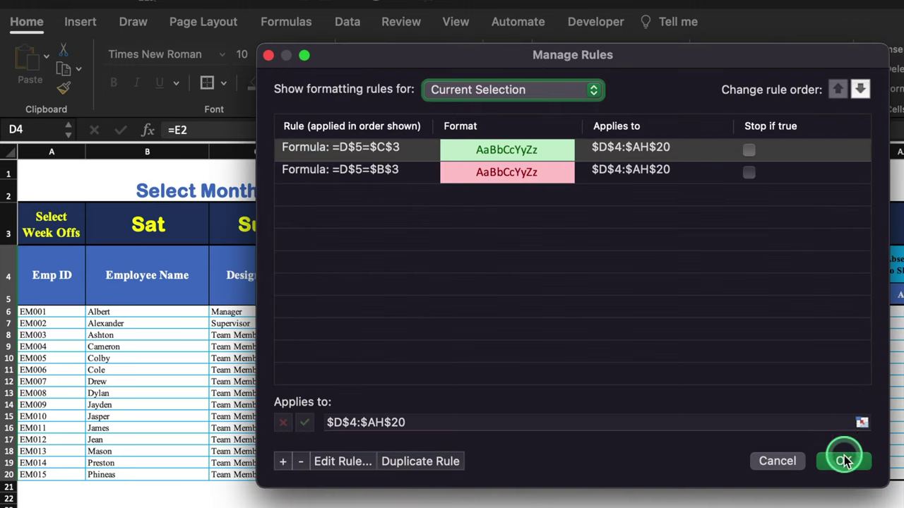
click(529, 507)
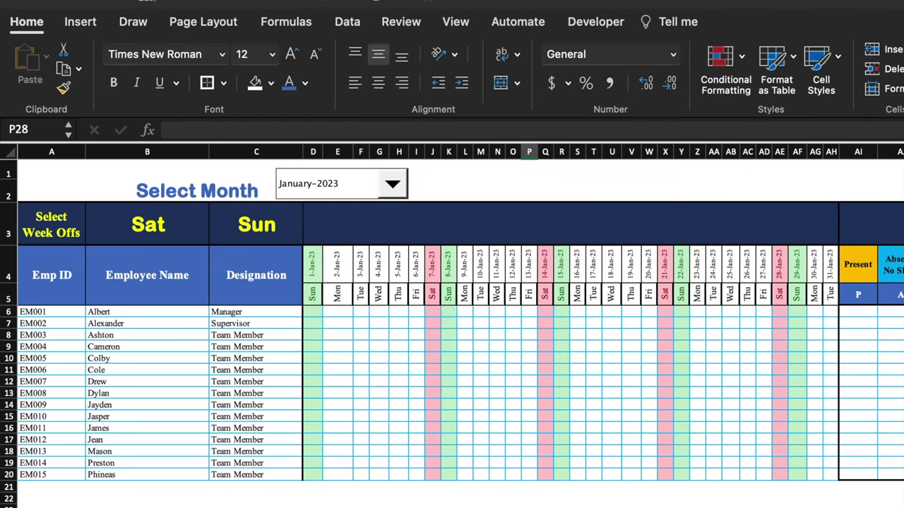
- Test the week-off highlighting by setting both B3 and C3 to None
click(180, 224)
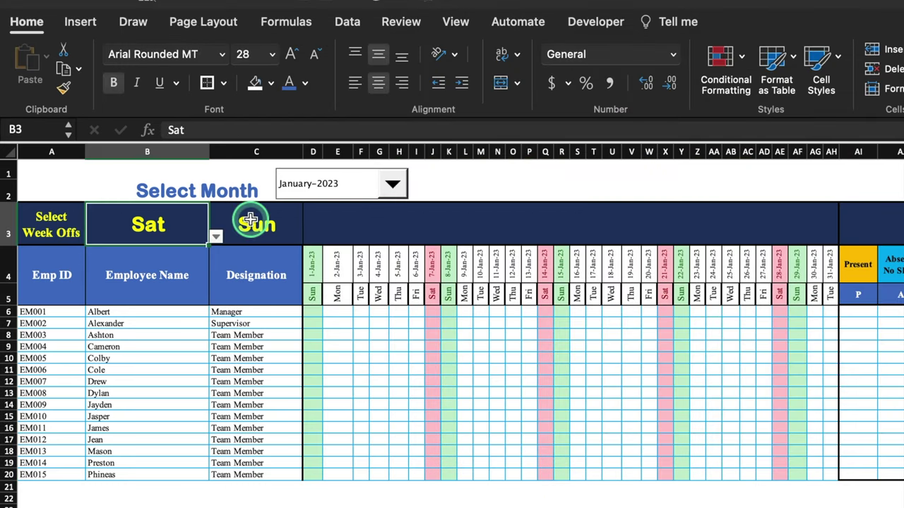
click(265, 225)
click(162, 224)
click(248, 224)
click(165, 223)
click(215, 239)
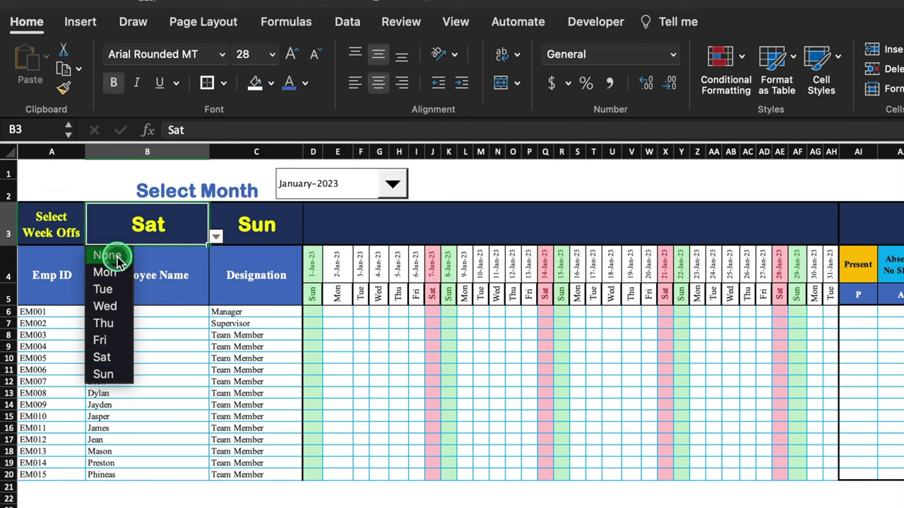
click(116, 256)
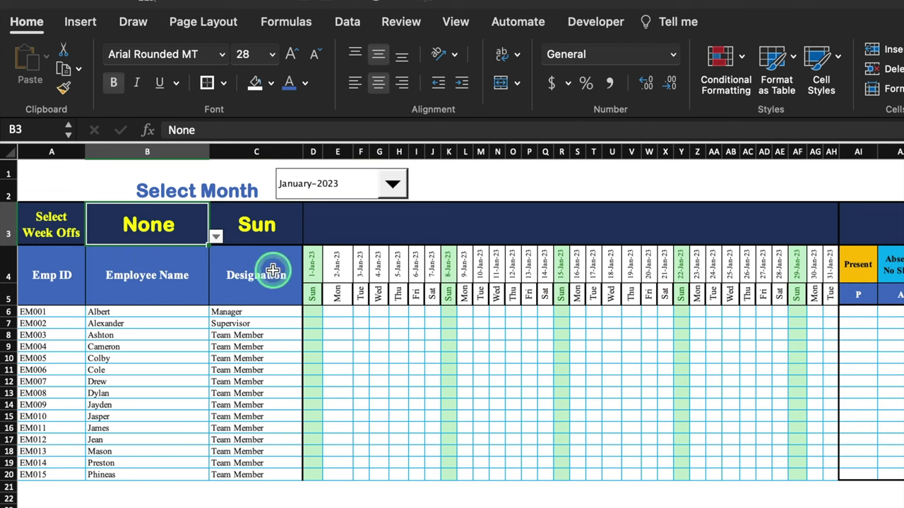
click(247, 221)
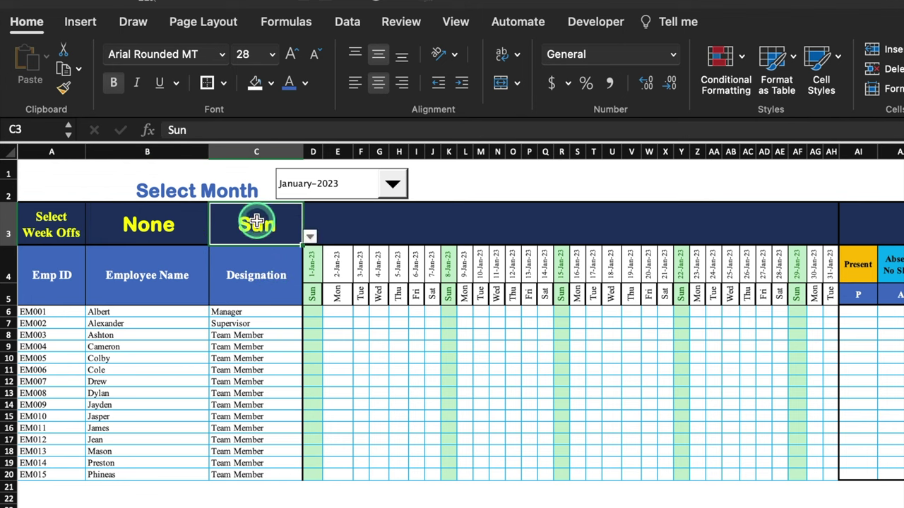
click(310, 236)
click(247, 258)
- Test the highlighting of a single week-off by setting B3 to Sun
click(155, 224)
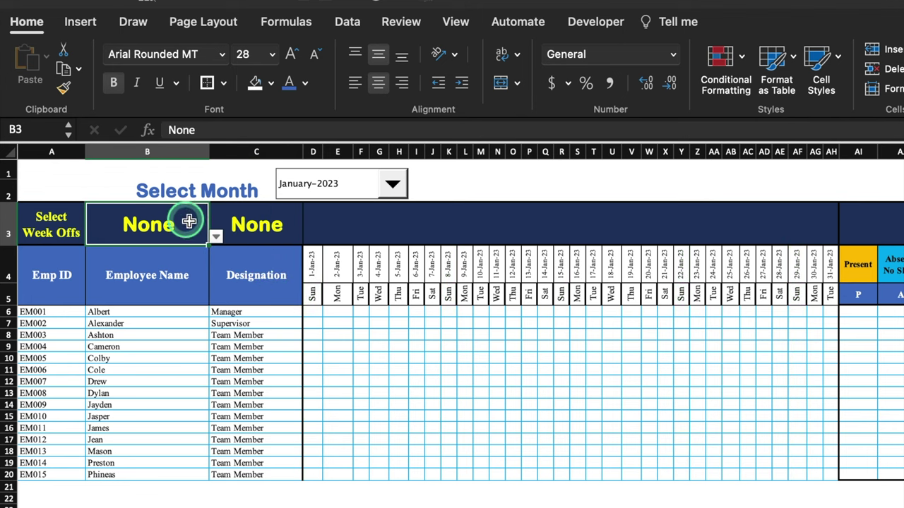
click(214, 235)
click(112, 373)
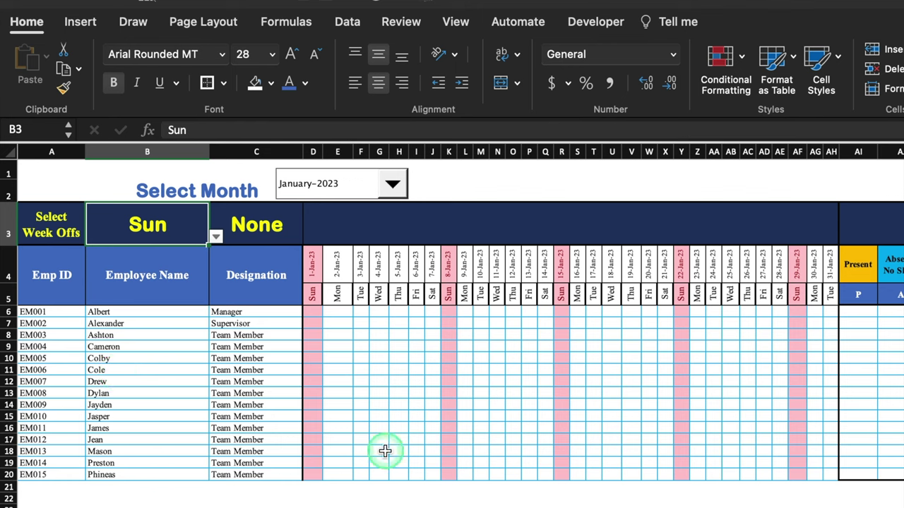
- Set the week-offs to Sat in B3 and Sun in C3, and switch the month to February-2023
click(214, 236)
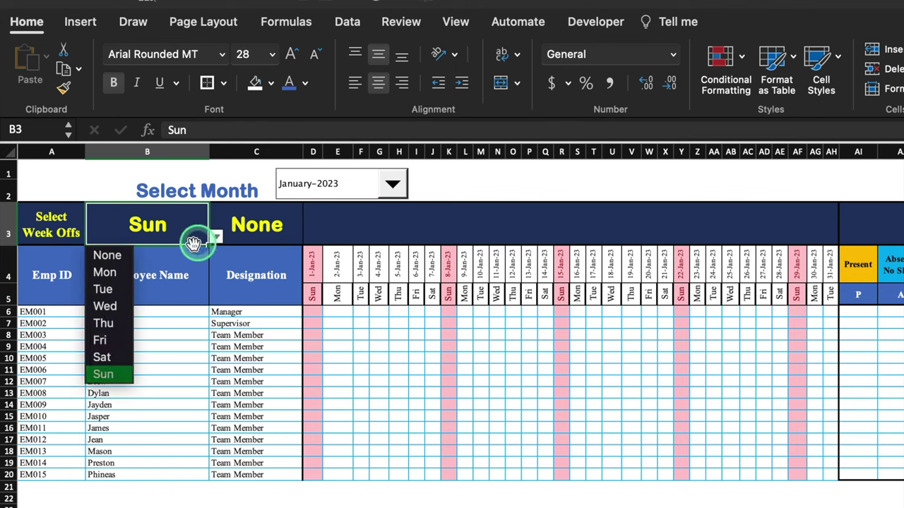
click(106, 357)
click(240, 233)
click(310, 235)
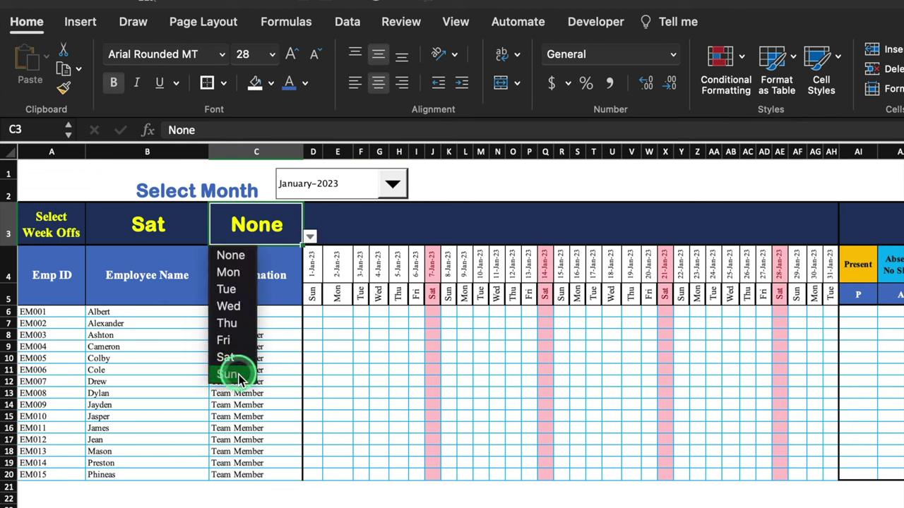
click(239, 374)
click(391, 185)
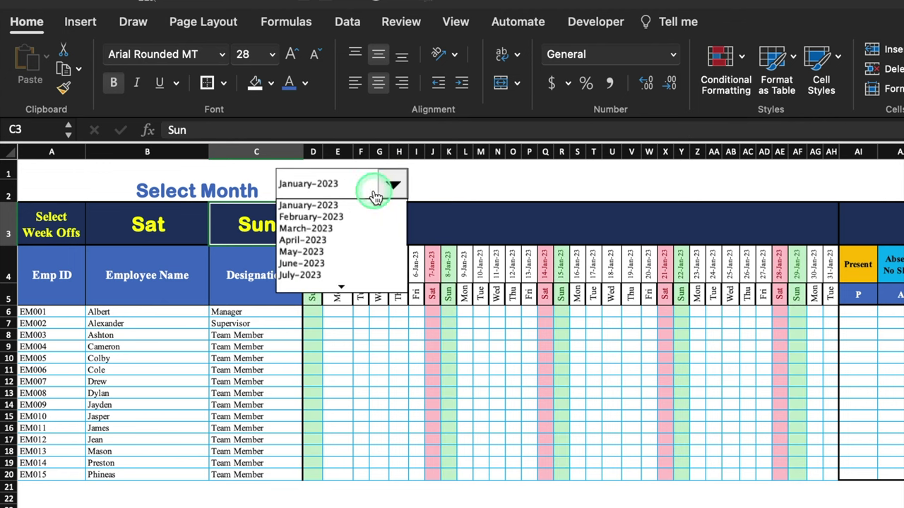
click(336, 216)
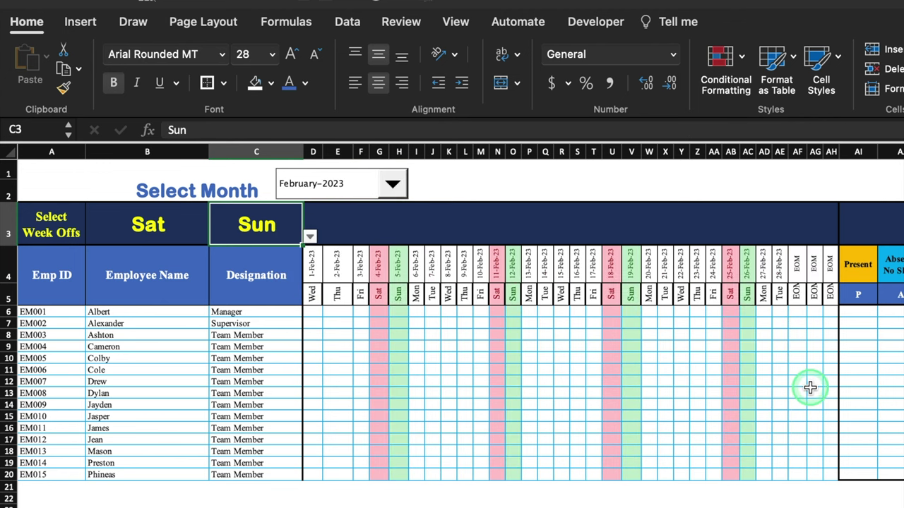
- Start a new Classic conditional formatting rule for D4:AH20 that uses a formula to determine which cells to format
mouse_move(314, 259)
mouse_down()
mouse_move(548, 299)
mouse_move(595, 317)
mouse_move(806, 344)
mouse_move(837, 478)
mouse_up()
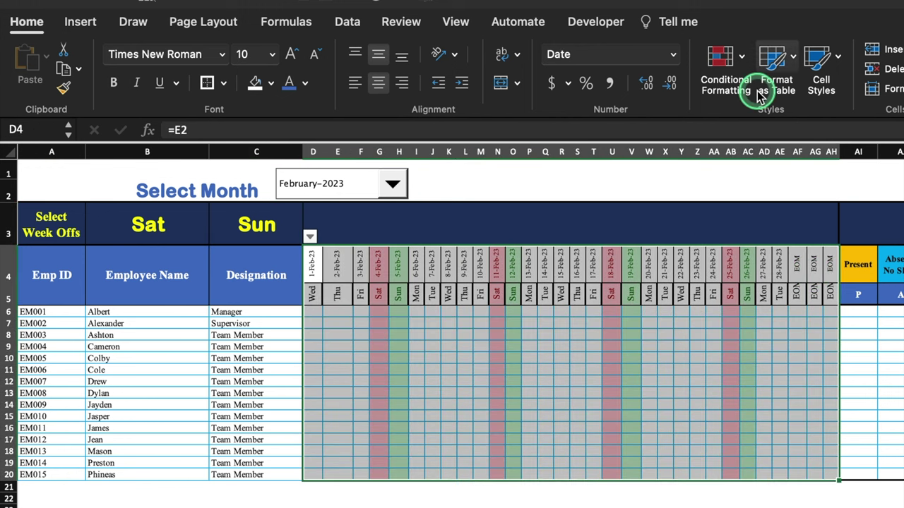
click(736, 54)
click(795, 218)
click(568, 146)
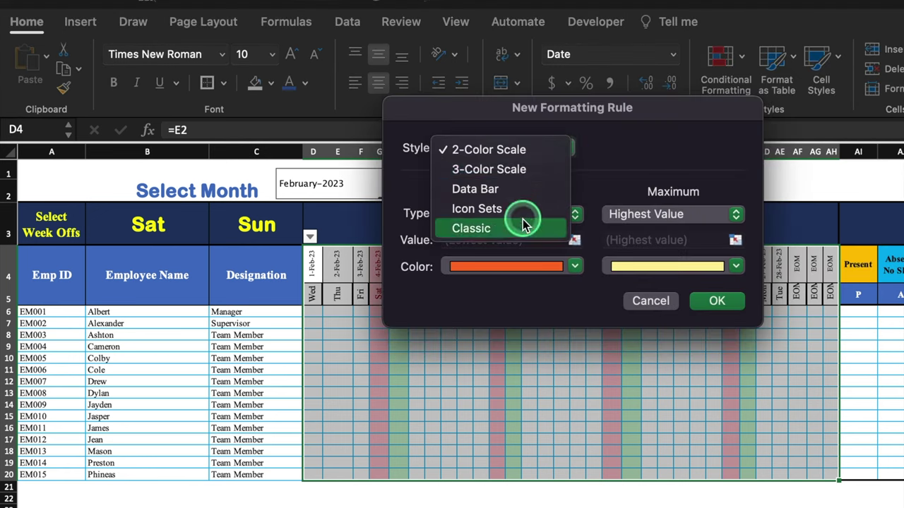
click(523, 224)
click(675, 194)
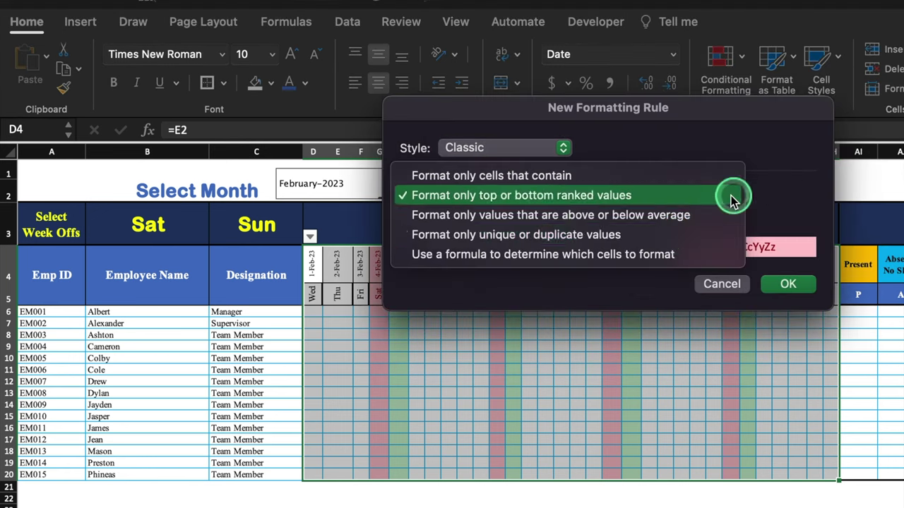
click(675, 256)
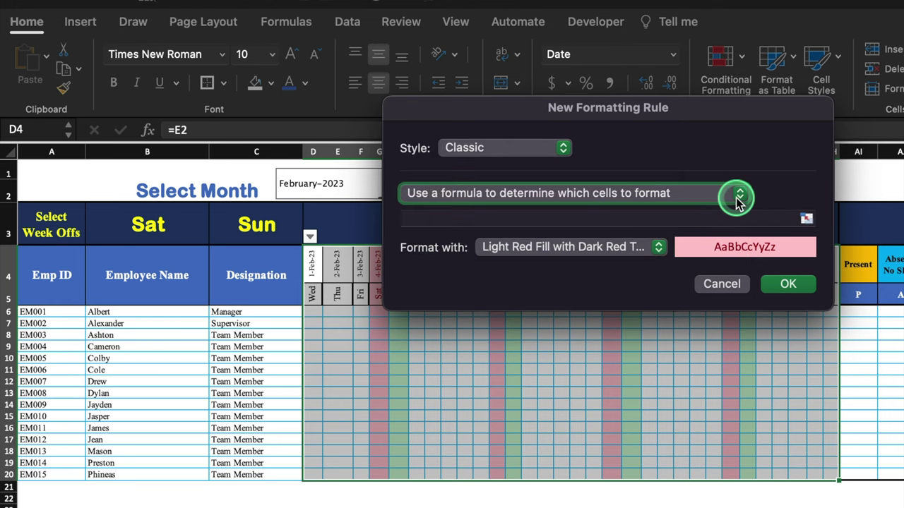
- Enter =D$4="EOM" as the formula of the new formatting rule, with only the row locked
click(717, 219)
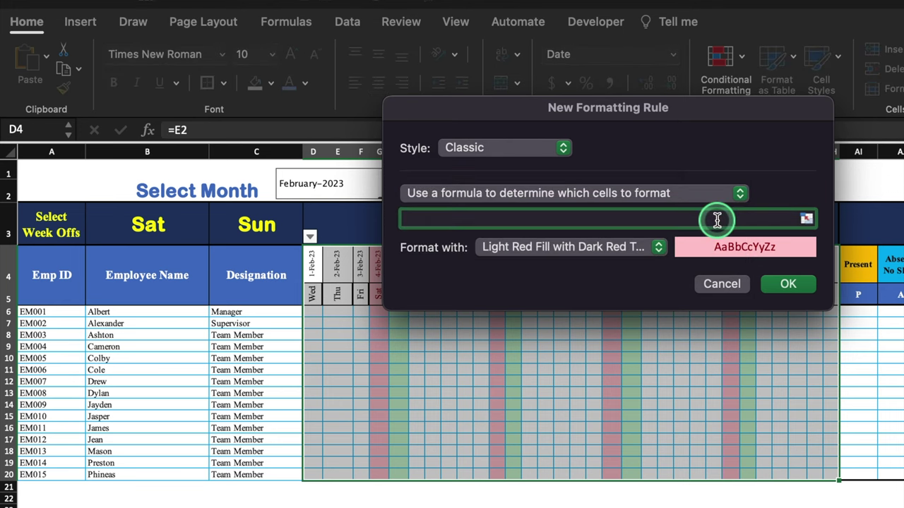
text(=)
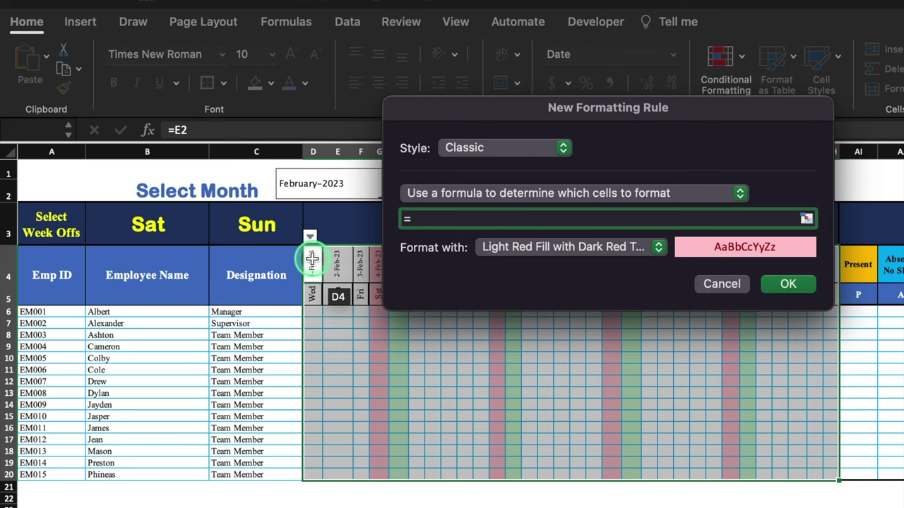
click(312, 259)
click(416, 219)
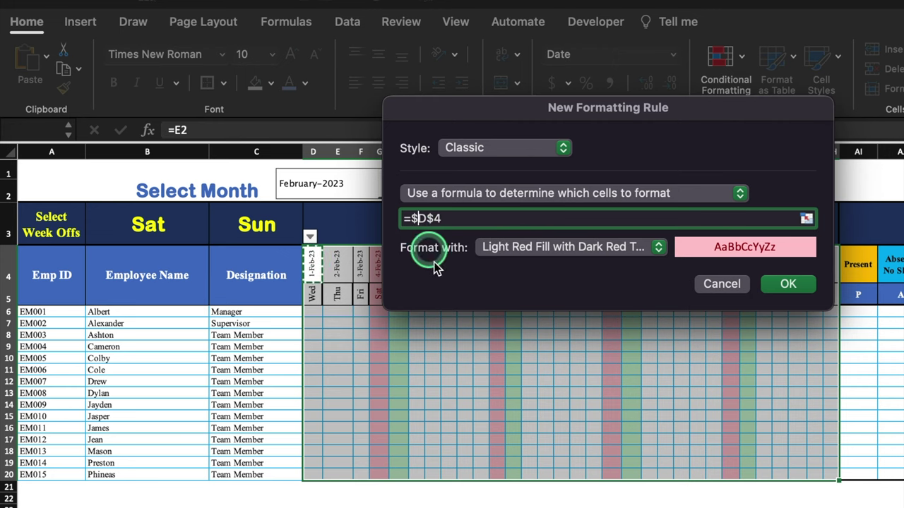
key(BackSpace)
click(467, 219)
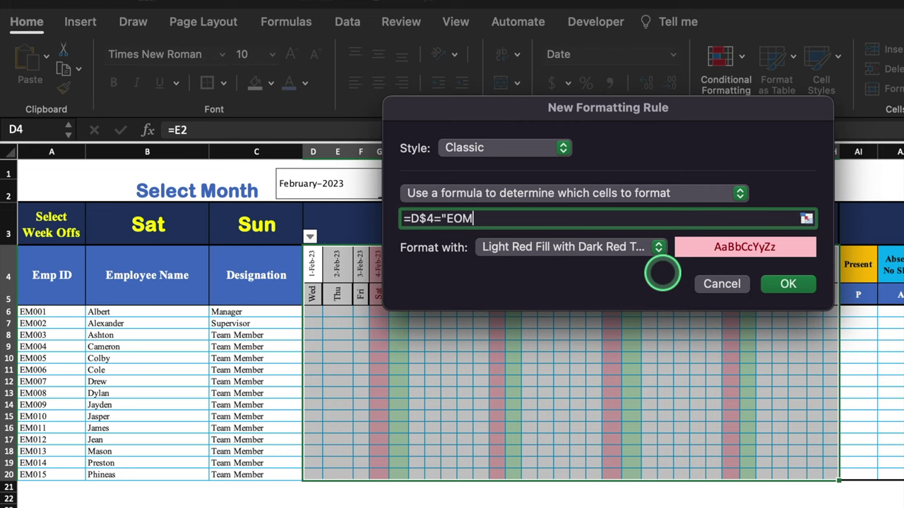
- Give the EOM rule a custom format with a standard red background fill and apply the rule
click(659, 249)
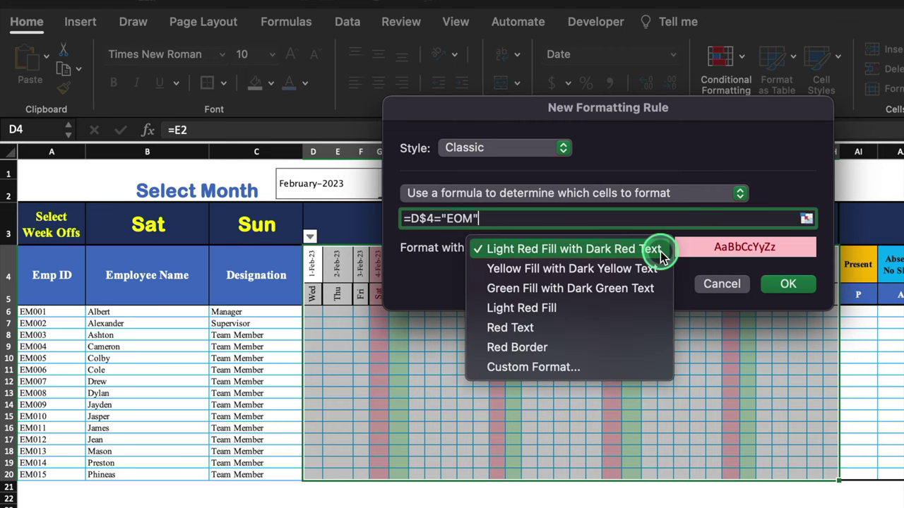
click(602, 373)
click(658, 65)
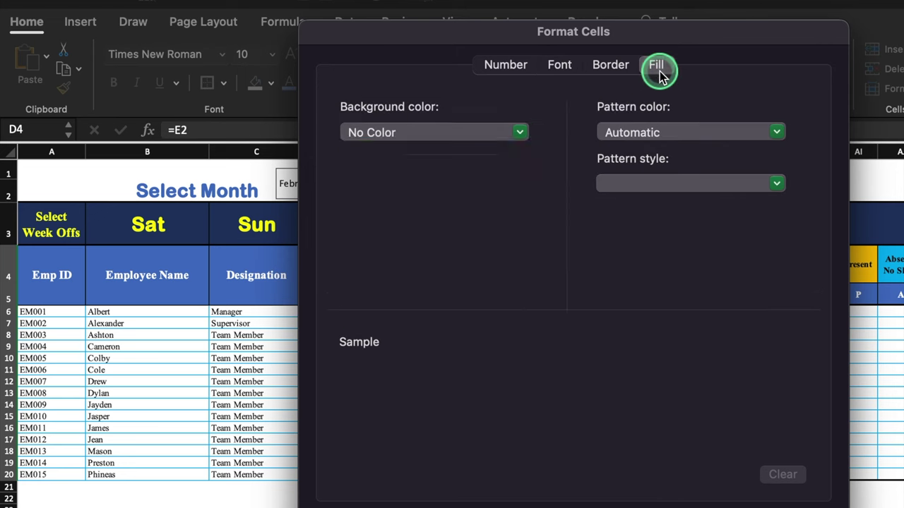
click(519, 132)
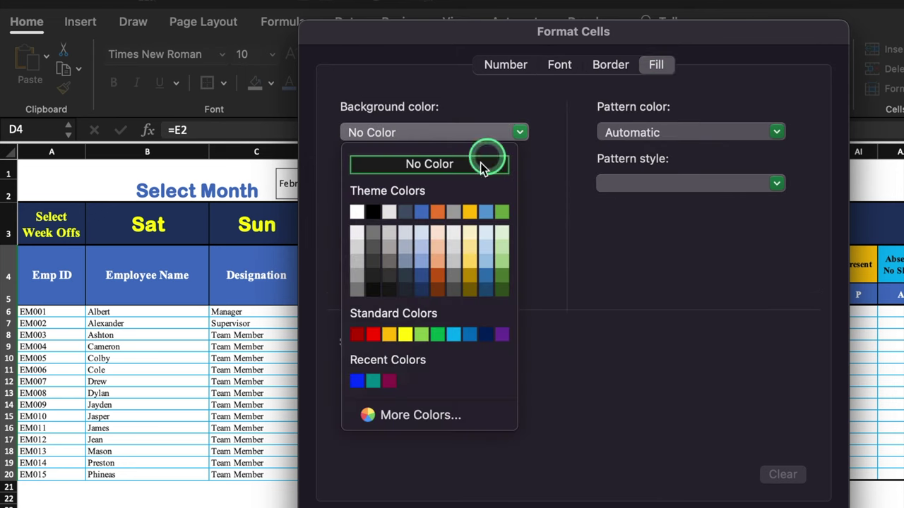
click(372, 333)
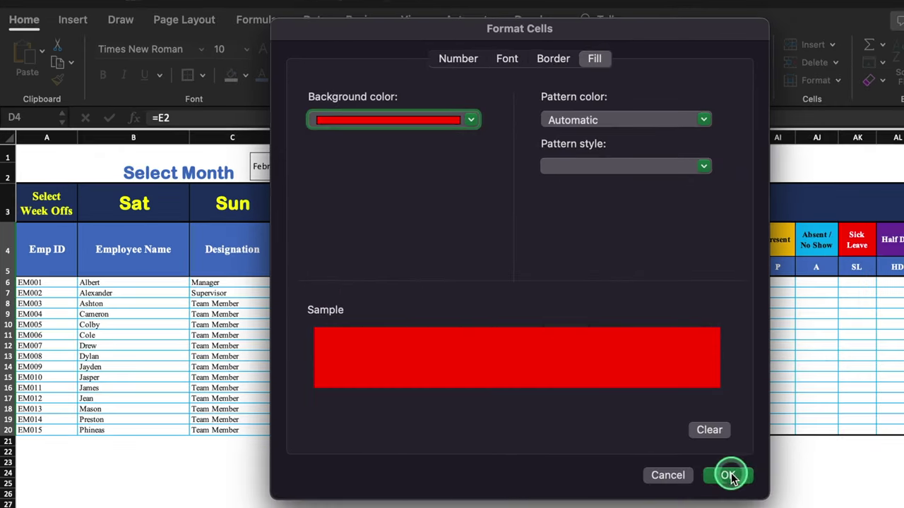
click(730, 477)
click(710, 257)
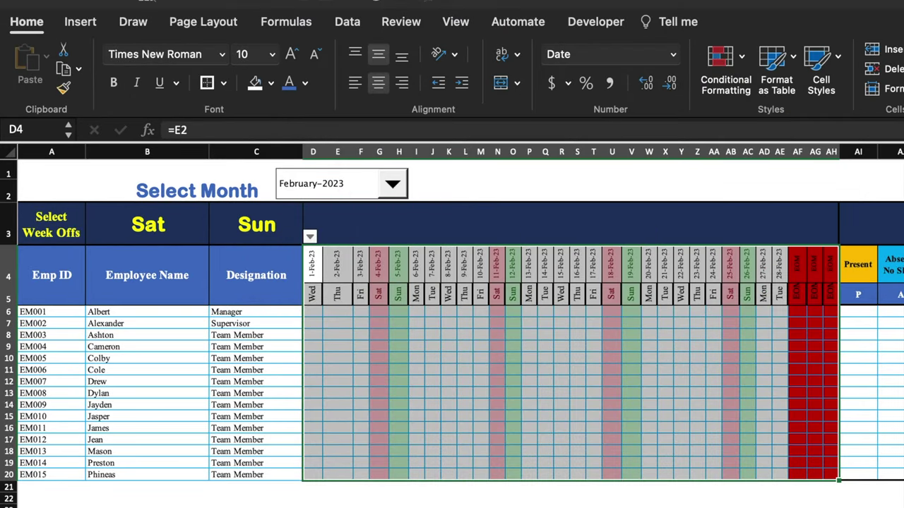
- Test the end-of-month highlighting by switching the month to January-2023
click(465, 171)
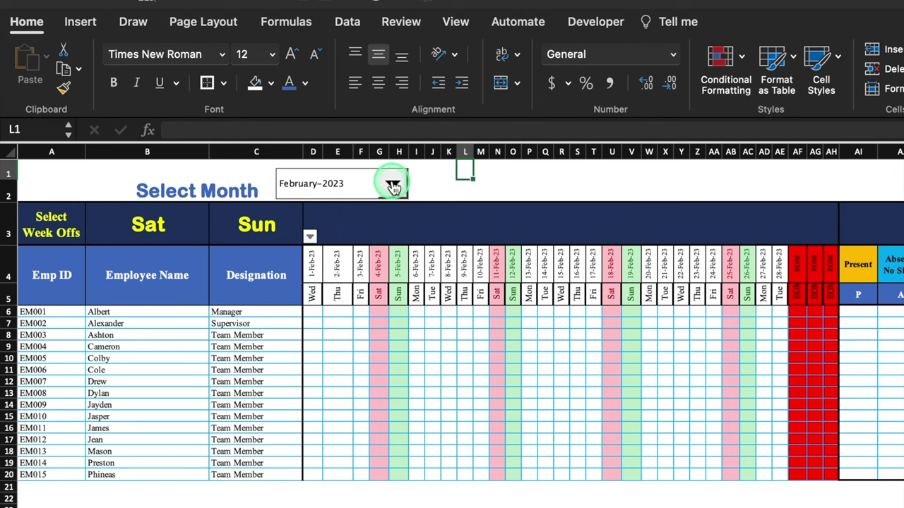
click(393, 184)
scroll(326, 212, up, 2)
click(326, 207)
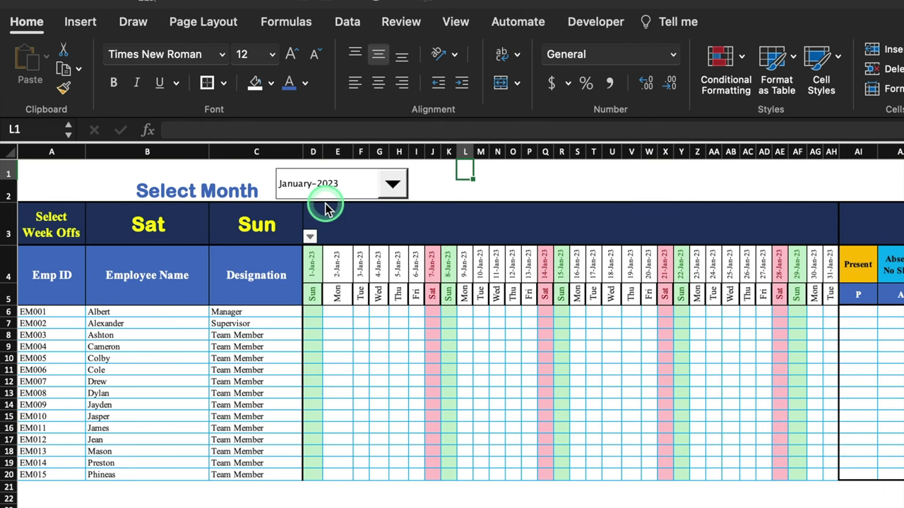
- Switch the selected month to April-2023
click(256, 502)
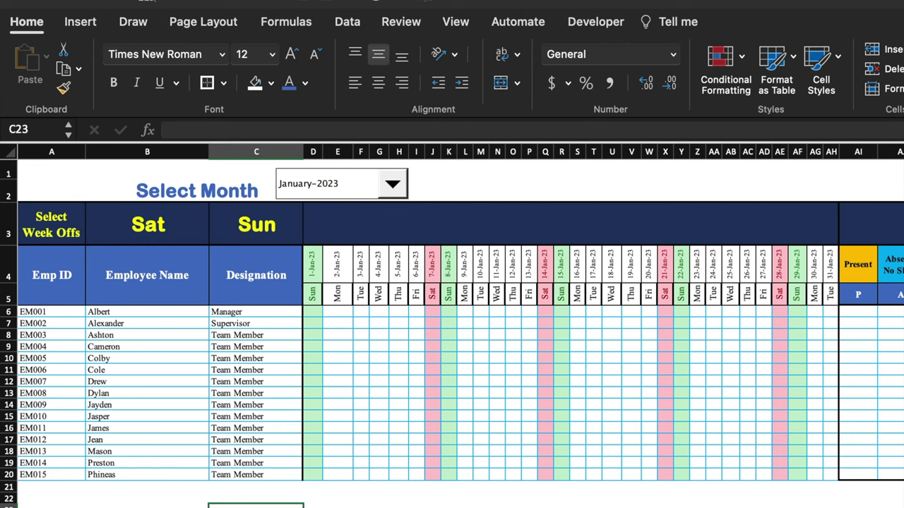
key(ctrl+Page_Down)
key(ctrl+Page_Up)
click(389, 182)
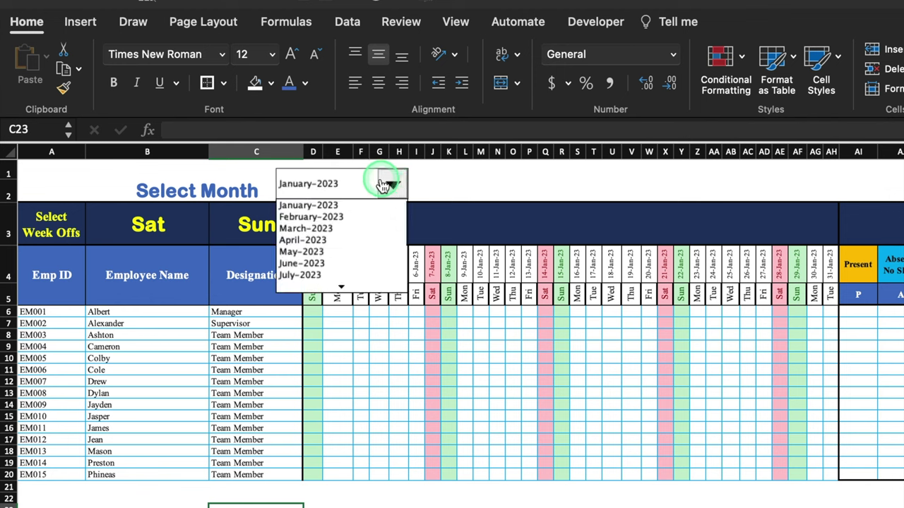
click(326, 240)
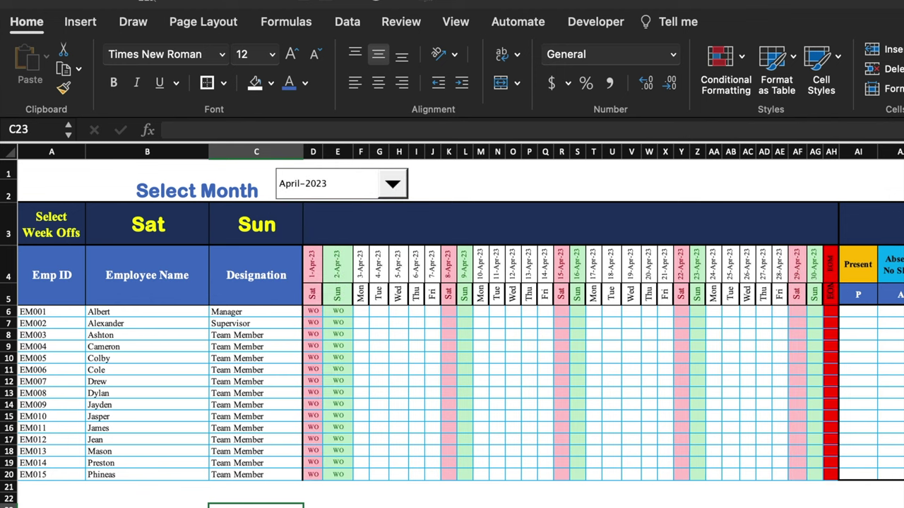
- Start a COUNTIF formula in AI6 under Present, with D6:AG6 as its range
click(858, 294)
click(399, 507)
scroll(723, 356, right, 5)
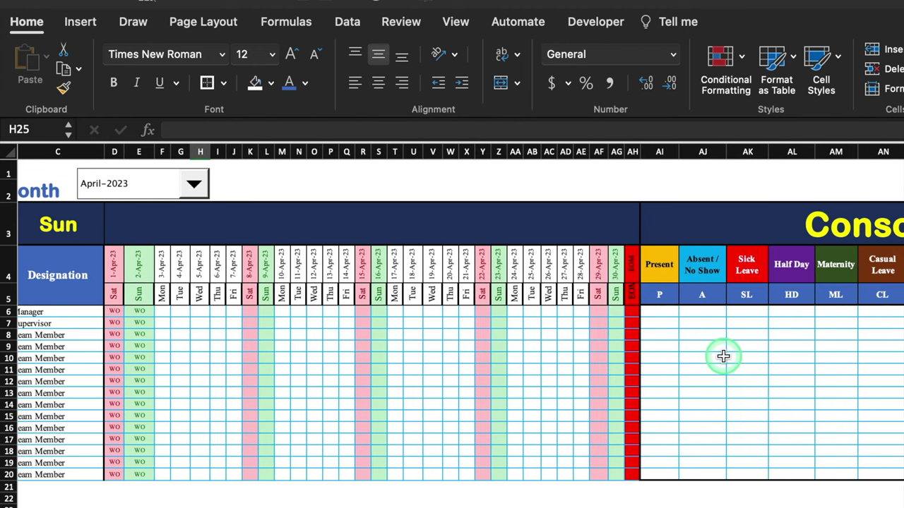
click(659, 312)
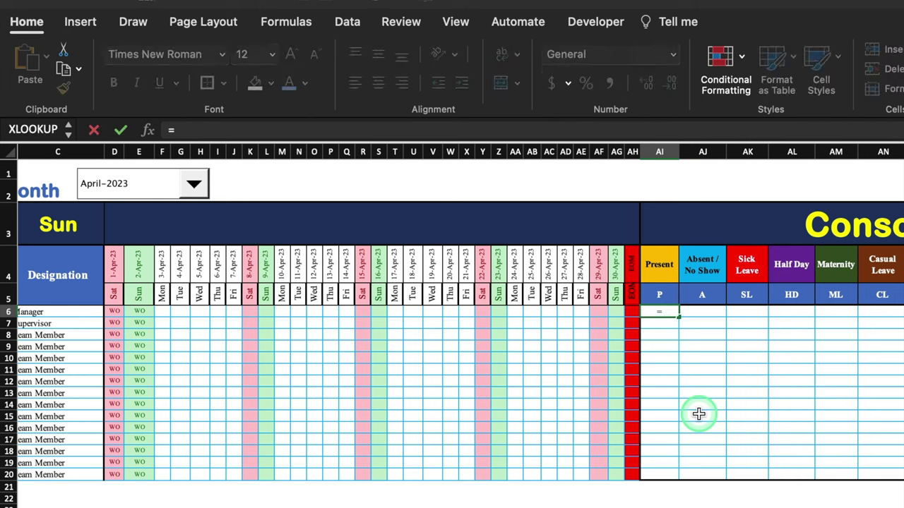
text(countif()
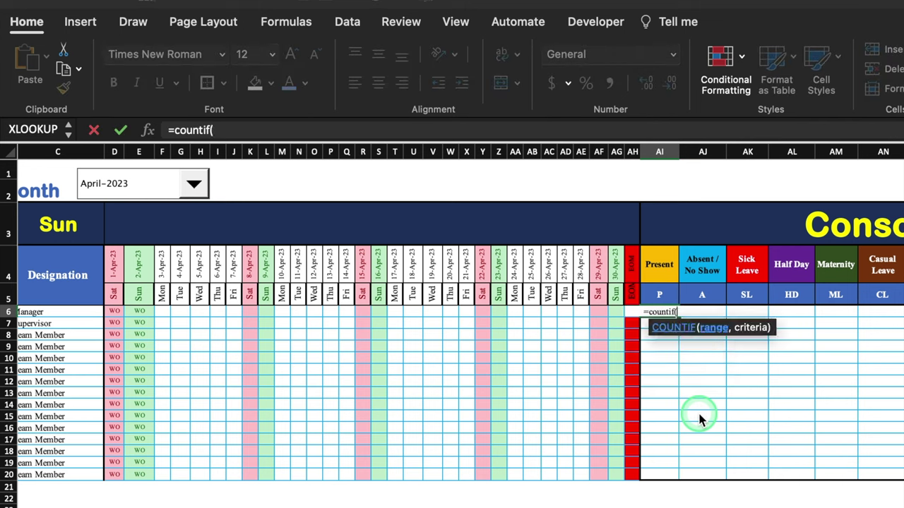
drag(116, 311, 618, 312)
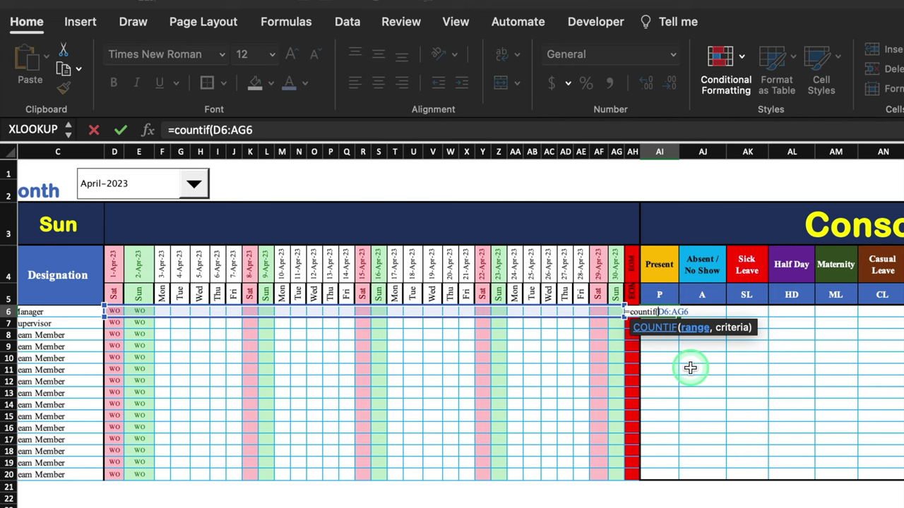
- Lock the columns of the COUNTIF range and extend it to $D6:$AH6
click(679, 311)
text($)
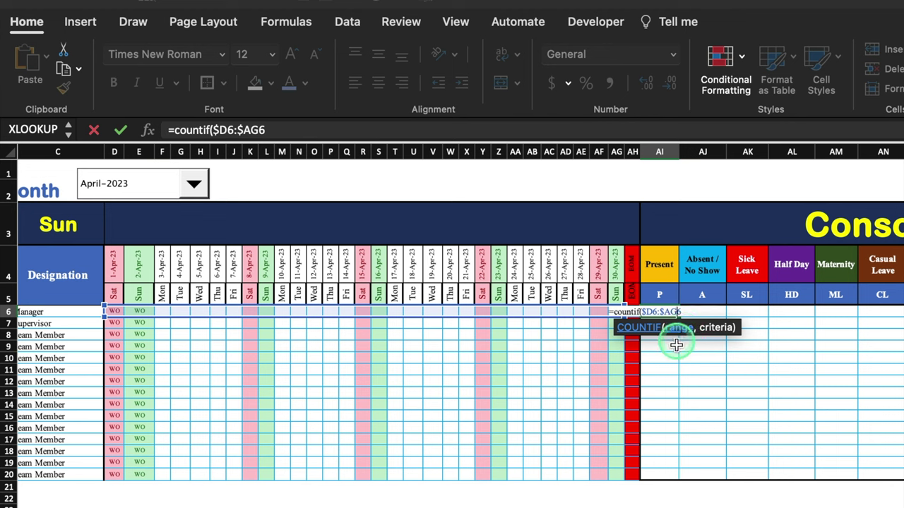
key(Right)
key(Delete)
text(H6)
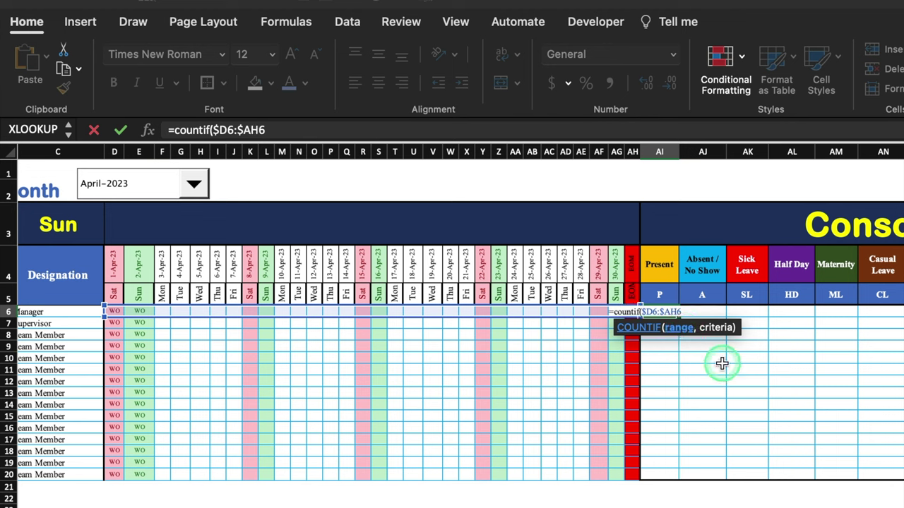
- Complete the COUNTIF in AI6 with AI$5 as its criterion and fill the formula through AR20
text(,)
click(659, 294)
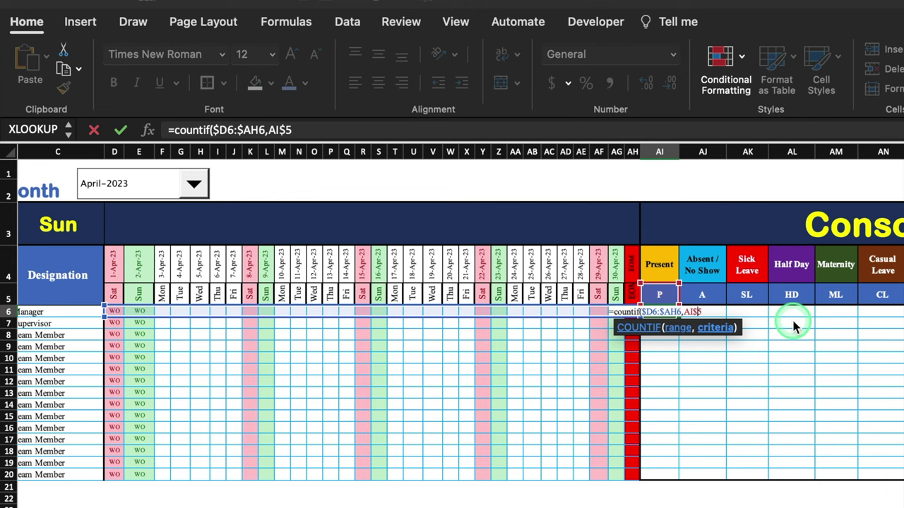
key(Return)
click(671, 313)
drag(438, 317, 829, 474)
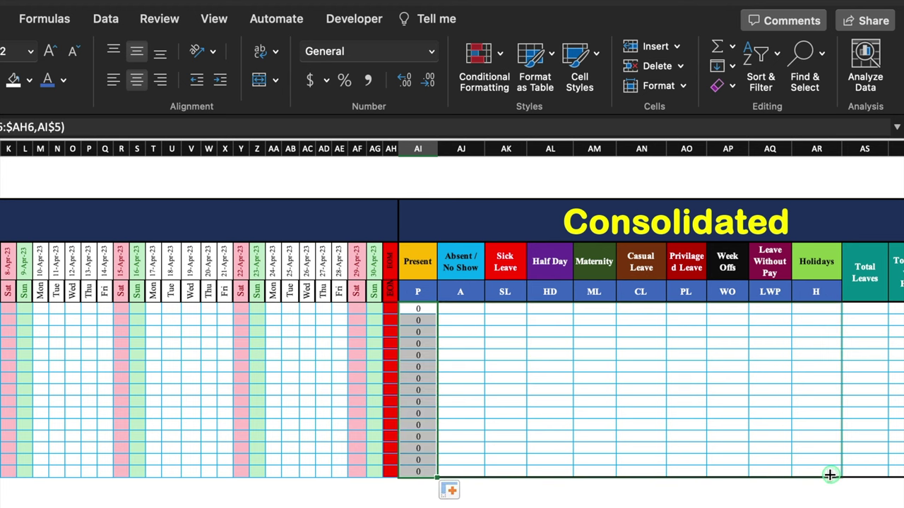
- Enter =SUM(AI6:AR6) in AS6 under Total Leaves and fill it down to row 20
scroll(646, 313, right, 5)
click(647, 313)
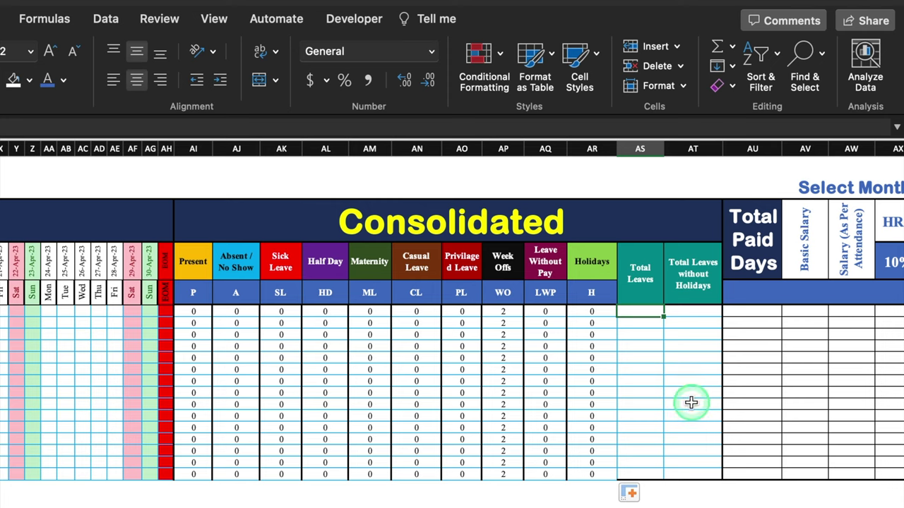
text(=)
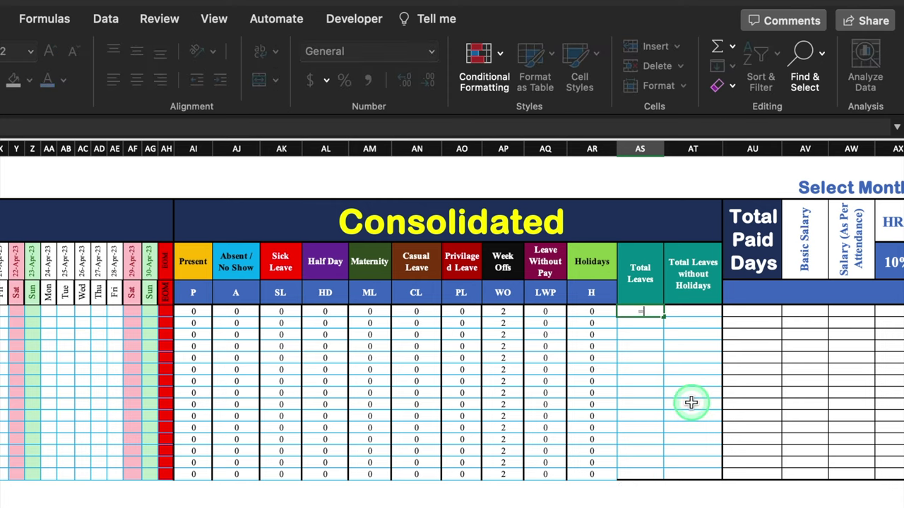
text(sum()
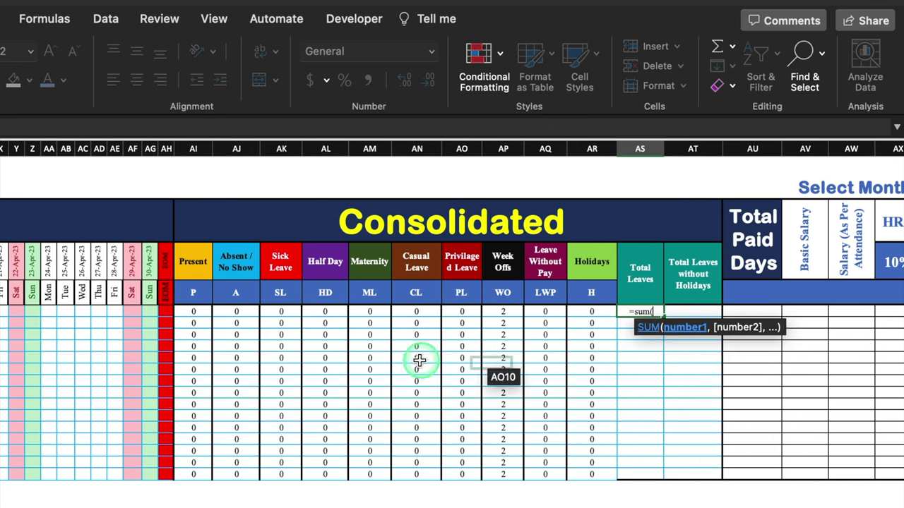
click(196, 311)
drag(196, 311, 580, 316)
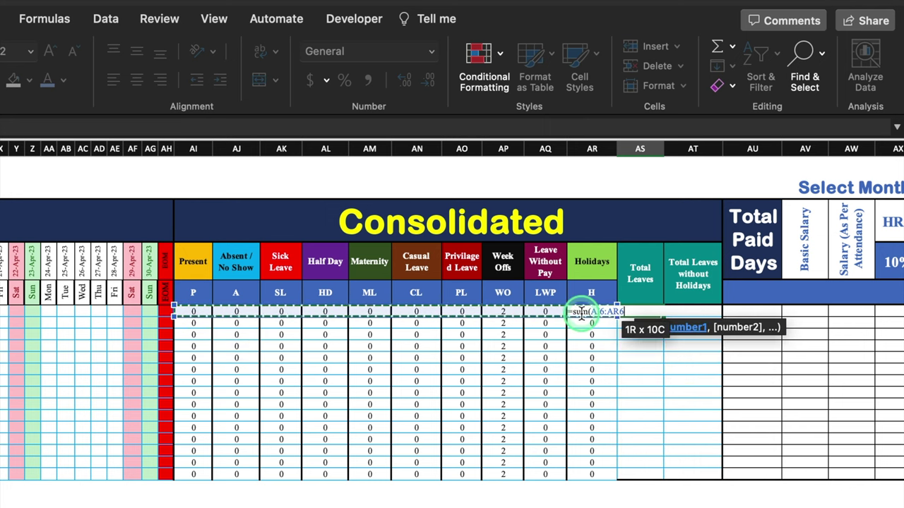
text())
key(Return)
click(639, 311)
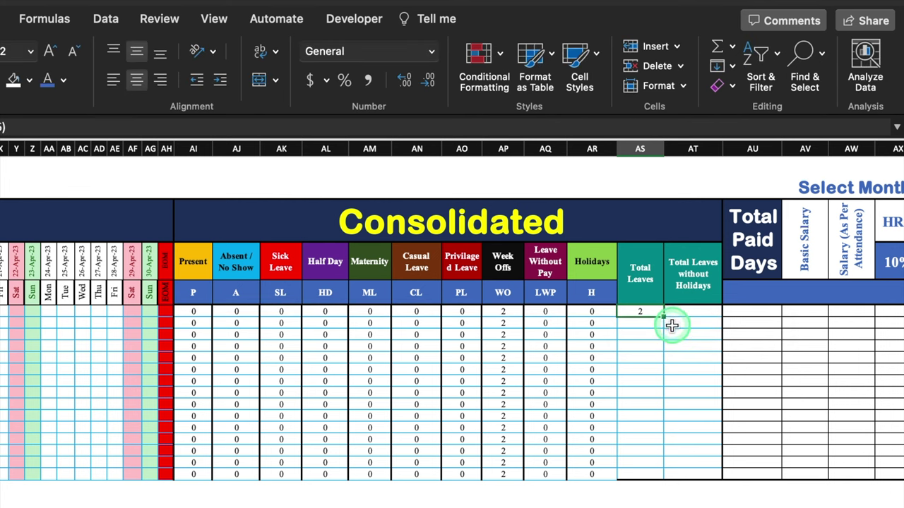
drag(664, 317, 664, 476)
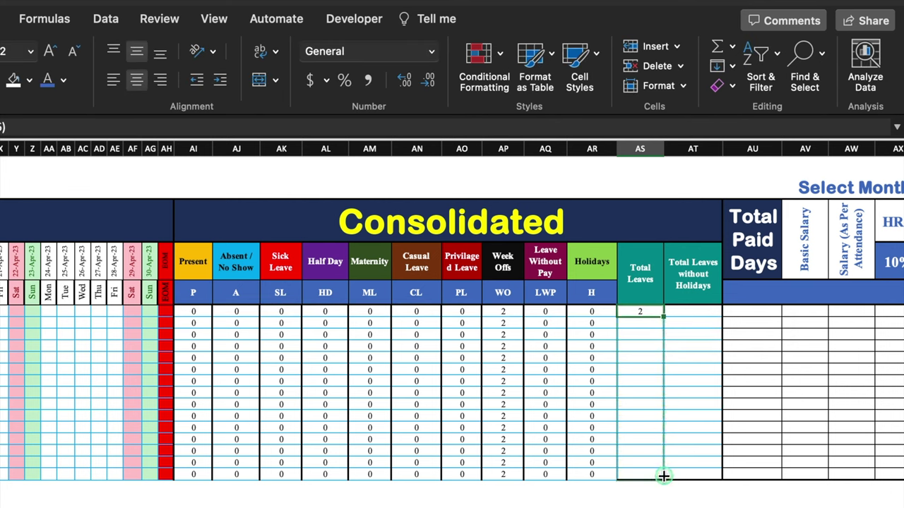
- Enter =AS6-AR6 in AT6 under Total Leaves without Holidays and fill it down to row 20
click(692, 313)
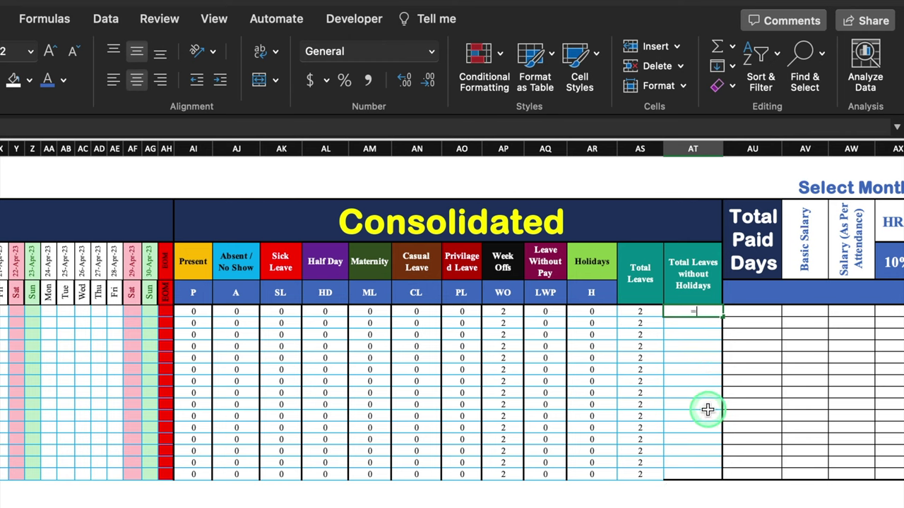
text(=)
click(640, 311)
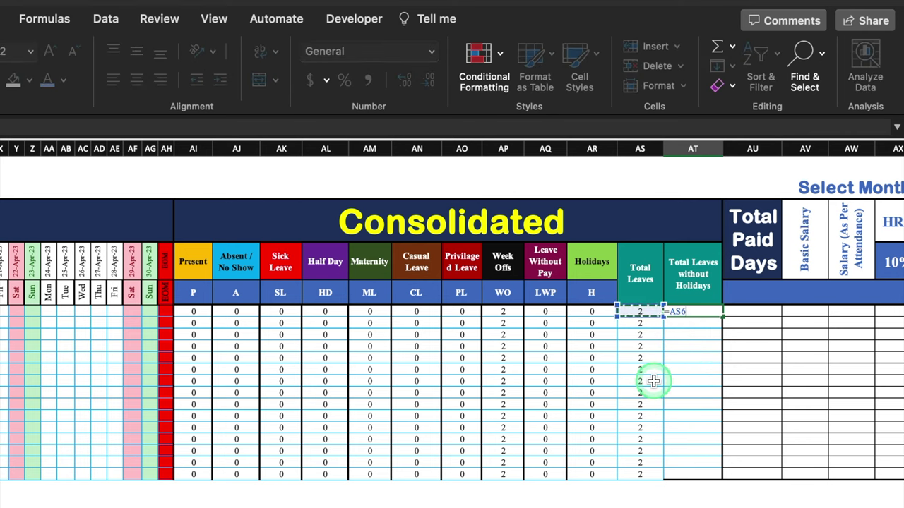
click(592, 312)
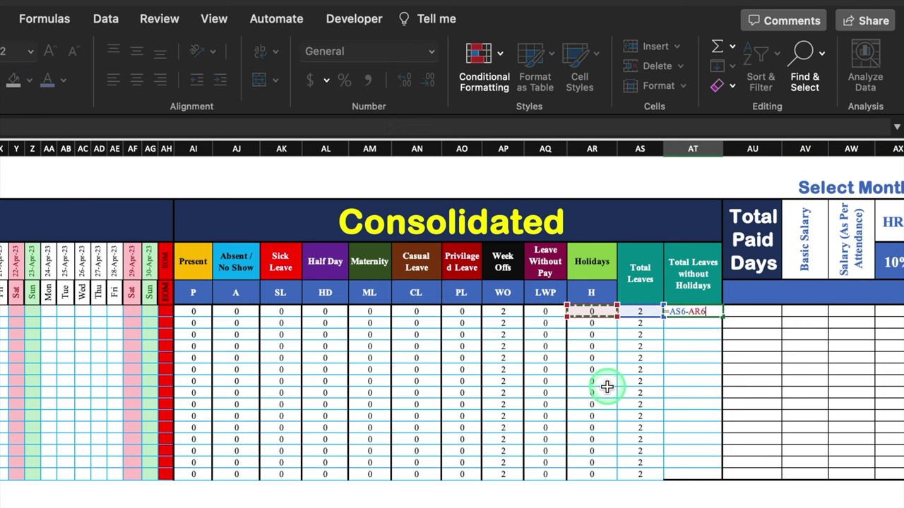
key(ctrl+Return)
drag(722, 318, 722, 478)
- Start a conditional formatting rule on the consolidated range AI6:AT20 for cell values equal to a given number
click(193, 311)
drag(193, 311, 692, 474)
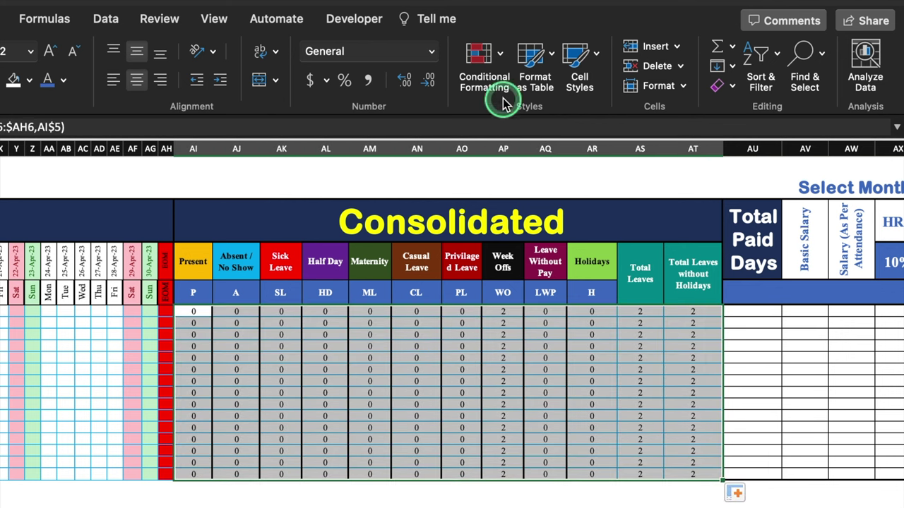
click(486, 52)
mouse_move(549, 85)
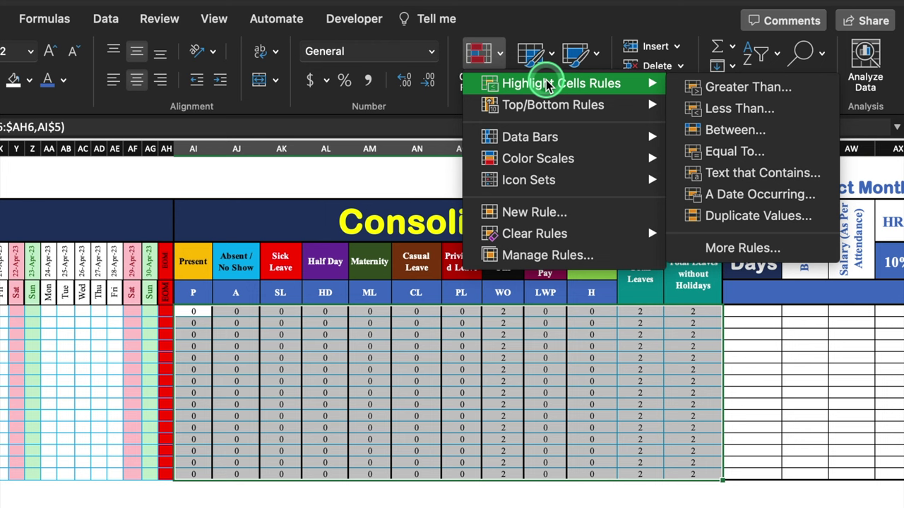
click(734, 149)
click(430, 216)
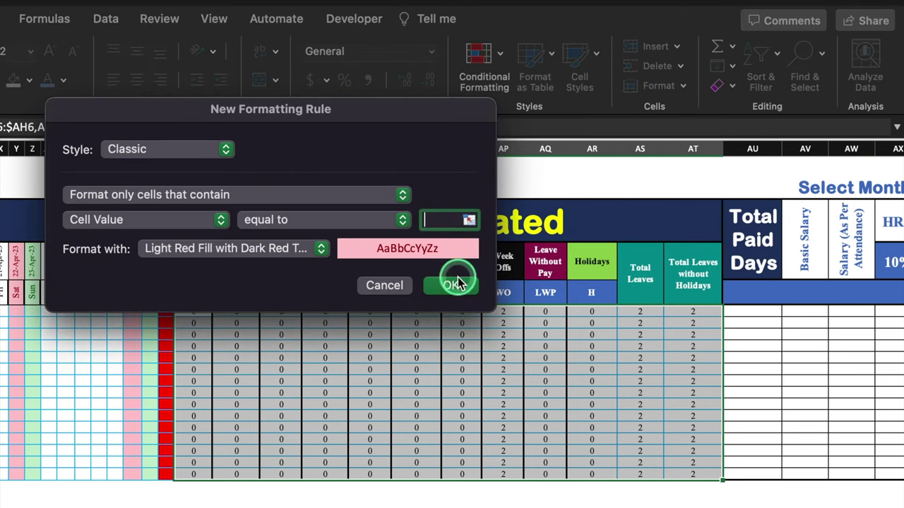
- Set the rule to match the value 0 with a custom white font colour and apply it
click(321, 249)
click(256, 368)
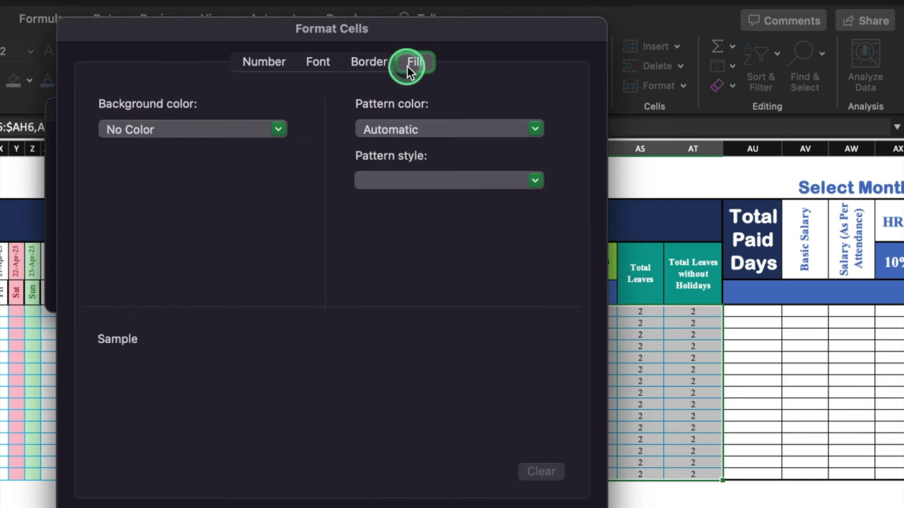
click(323, 63)
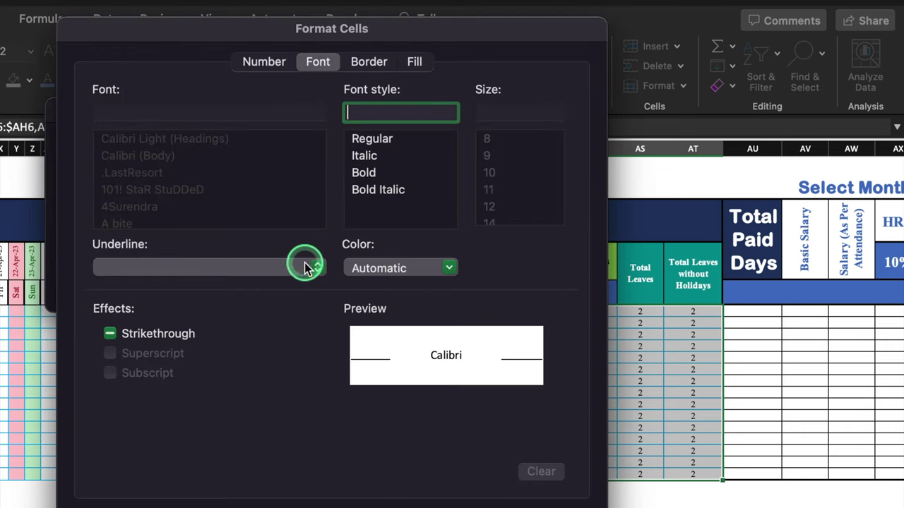
click(449, 267)
click(359, 347)
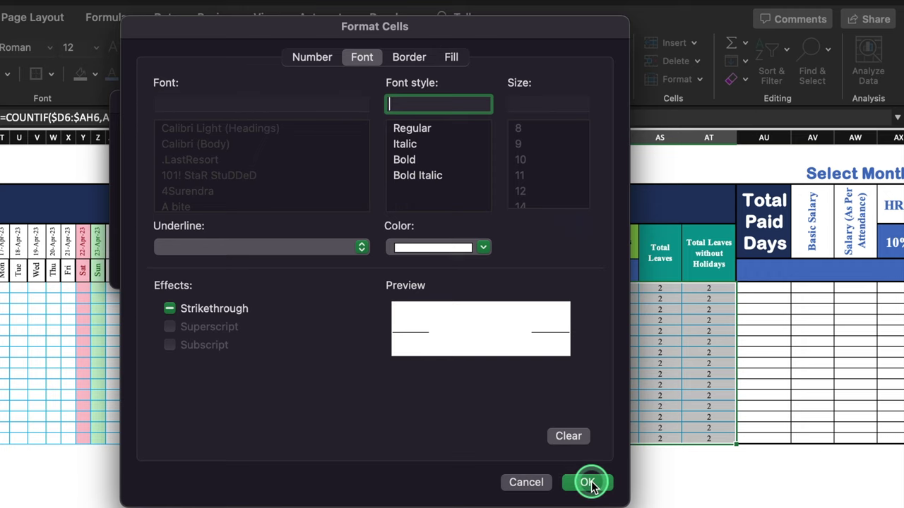
click(588, 483)
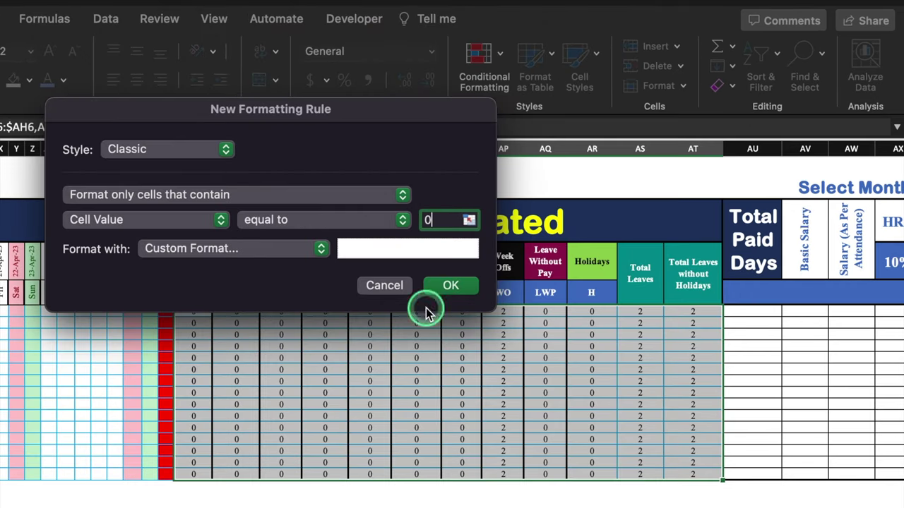
click(448, 285)
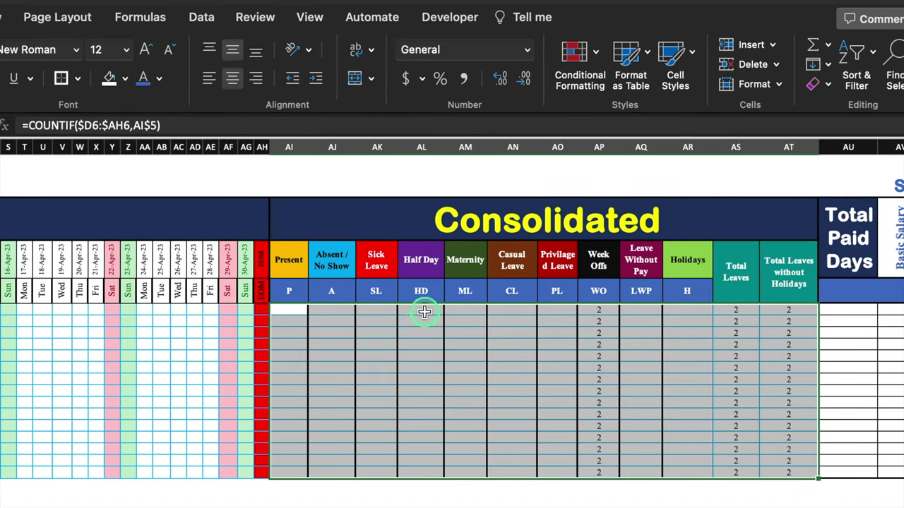
- Append /2 to the Half Day COUNTIF formula in AL6 and fill it down to row 20
click(423, 312)
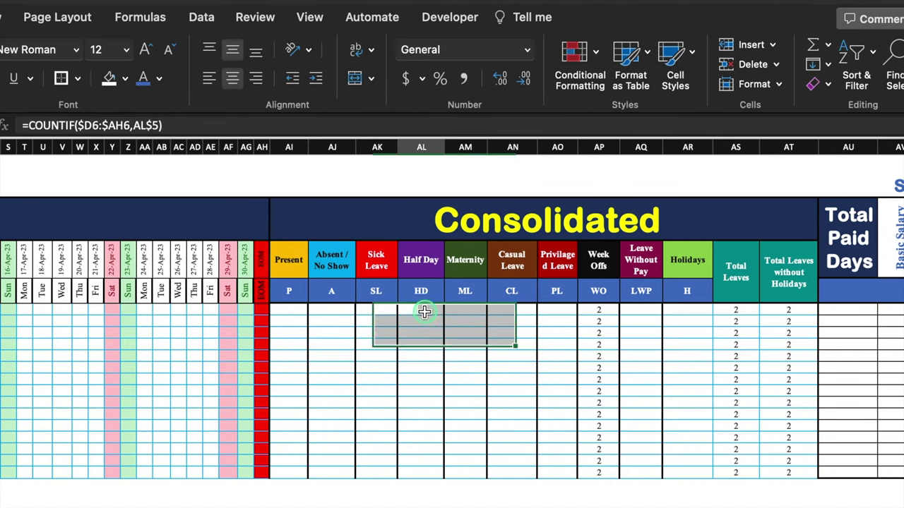
click(196, 123)
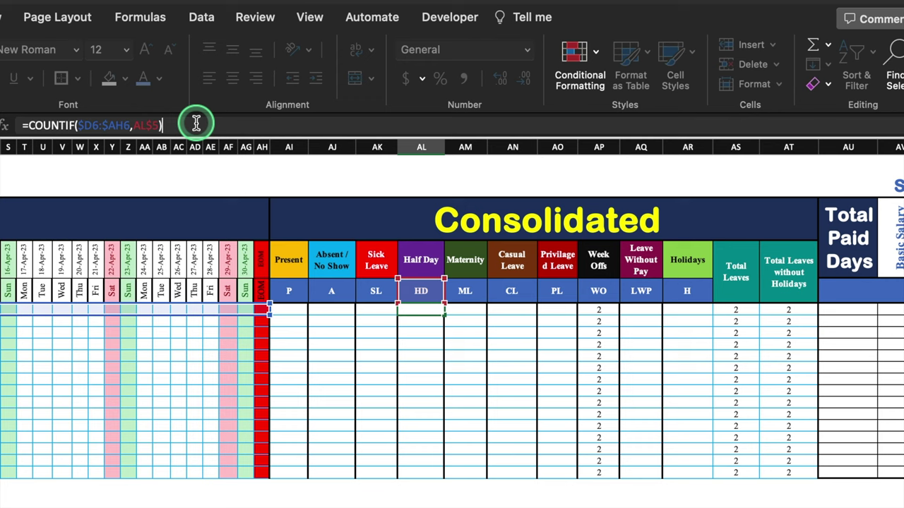
text(/2)
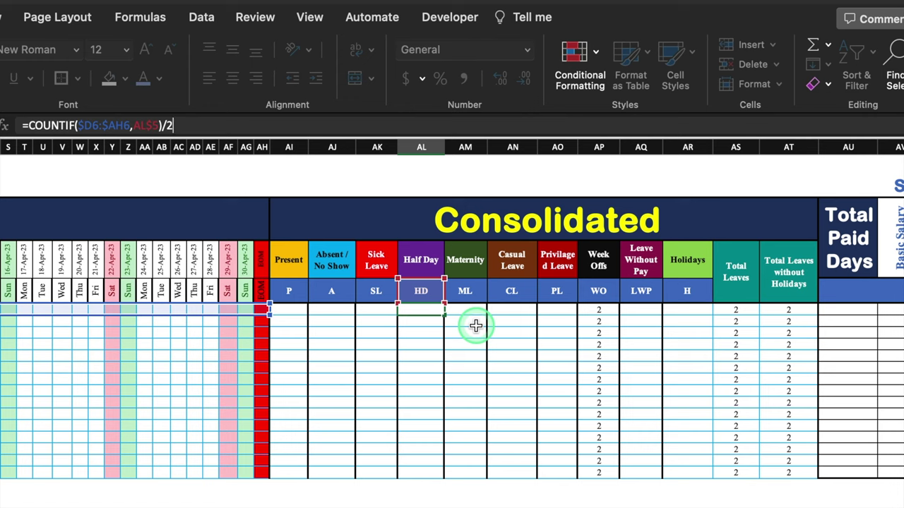
click(424, 308)
drag(441, 313, 442, 479)
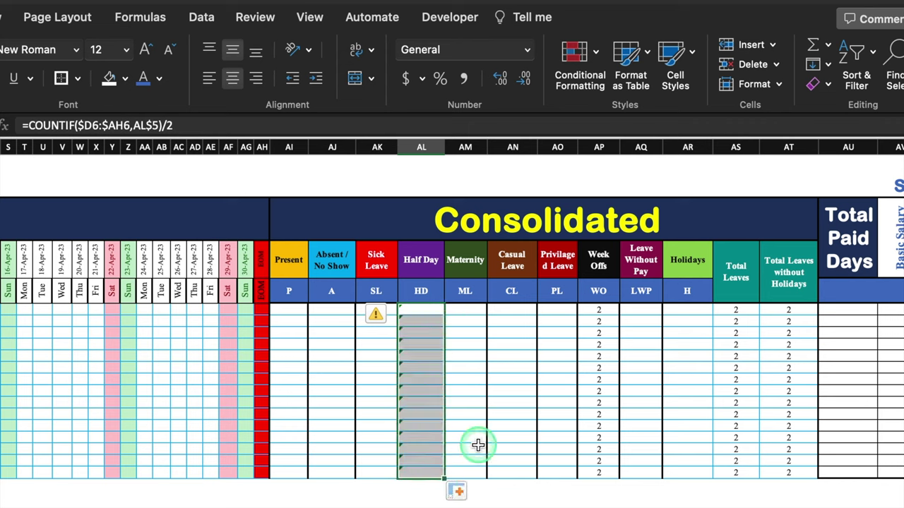
- Ignore the inconsistent formula error on the Half Day cells AL6:AL20
click(391, 316)
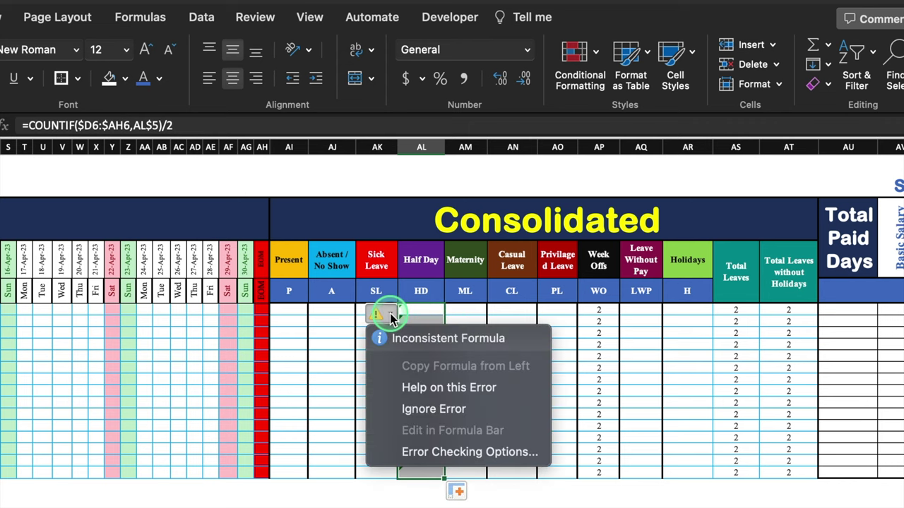
click(417, 408)
click(466, 506)
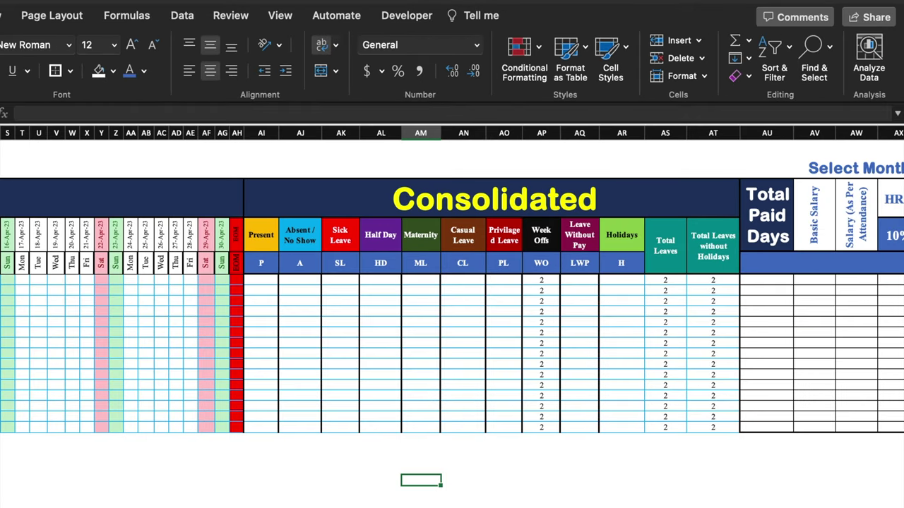
- Start a VLOOKUP formula in D3 above the first date, with D4 as its lookup value
scroll(451, 307, right, 10)
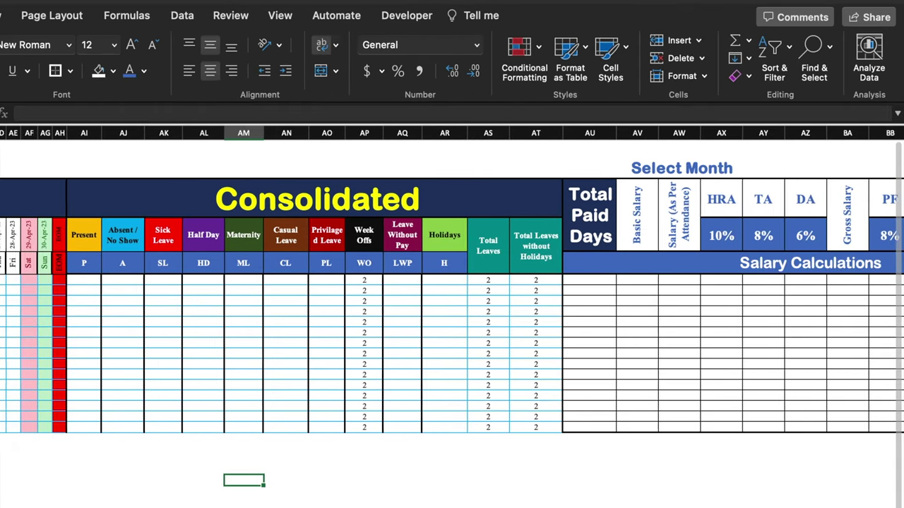
scroll(368, 327, right, 2)
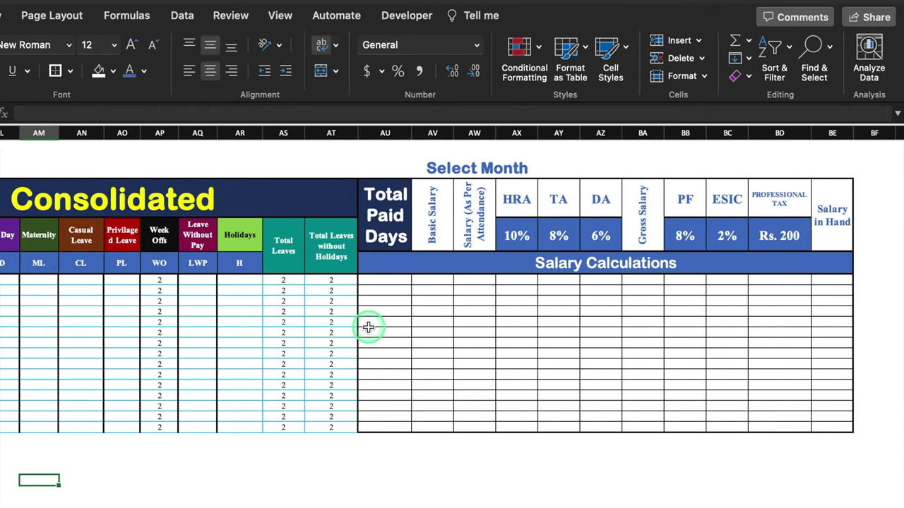
click(384, 280)
scroll(385, 280, left, 4)
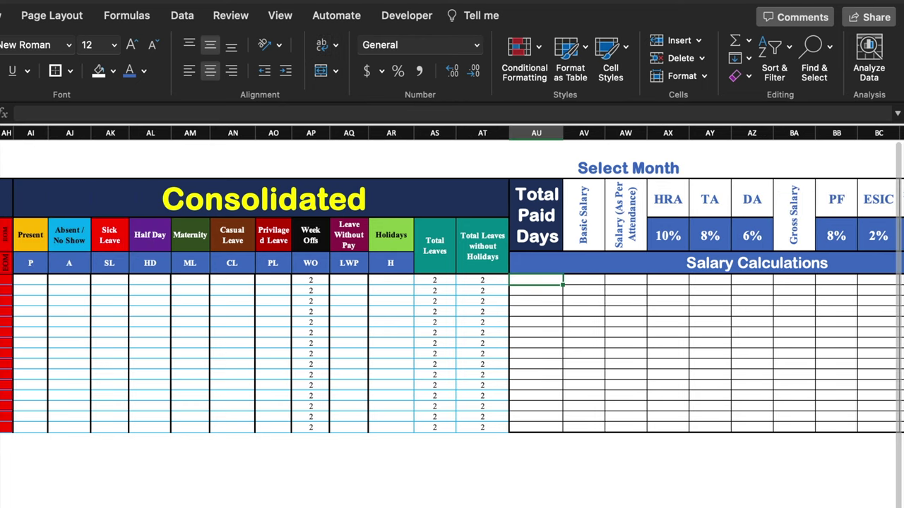
scroll(452, 306, left, 10)
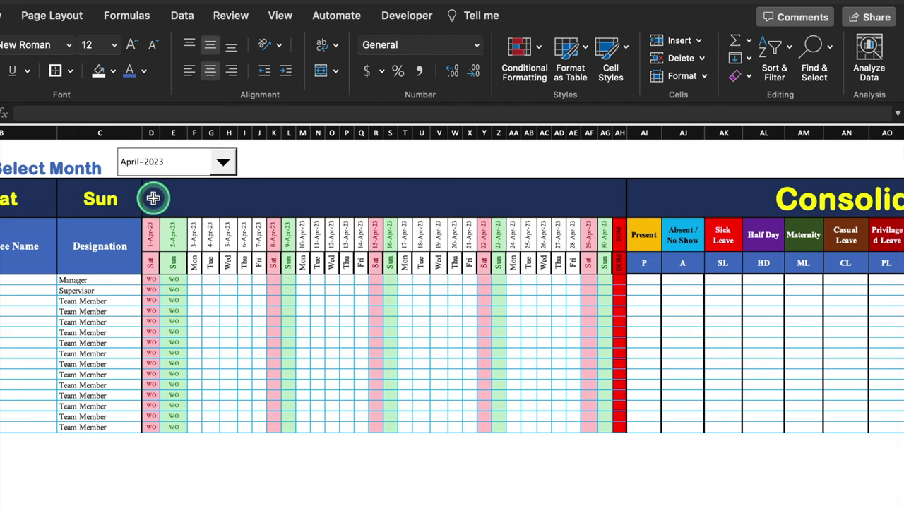
click(153, 198)
click(297, 247)
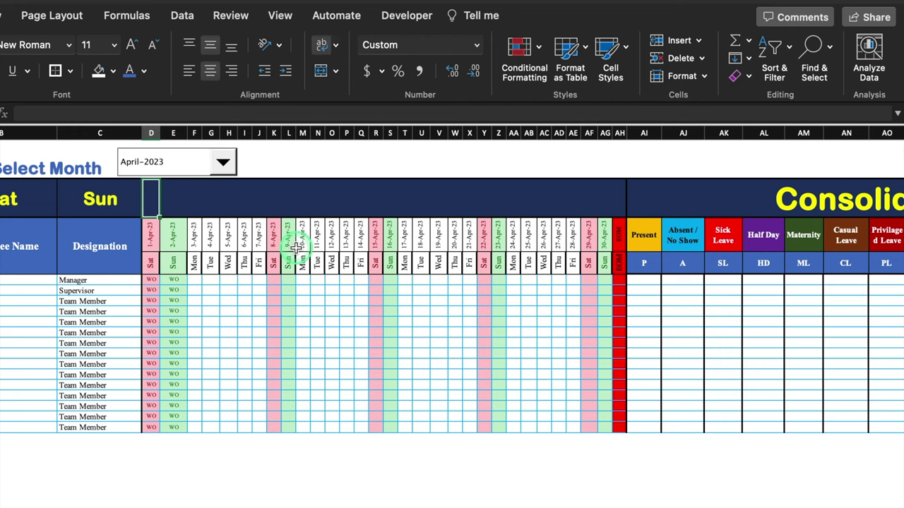
text(=)
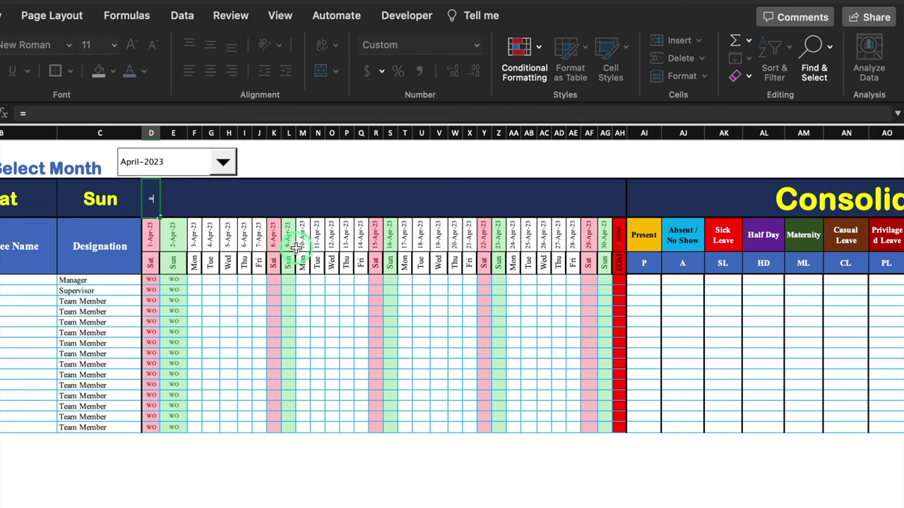
text(vl)
key(Tab)
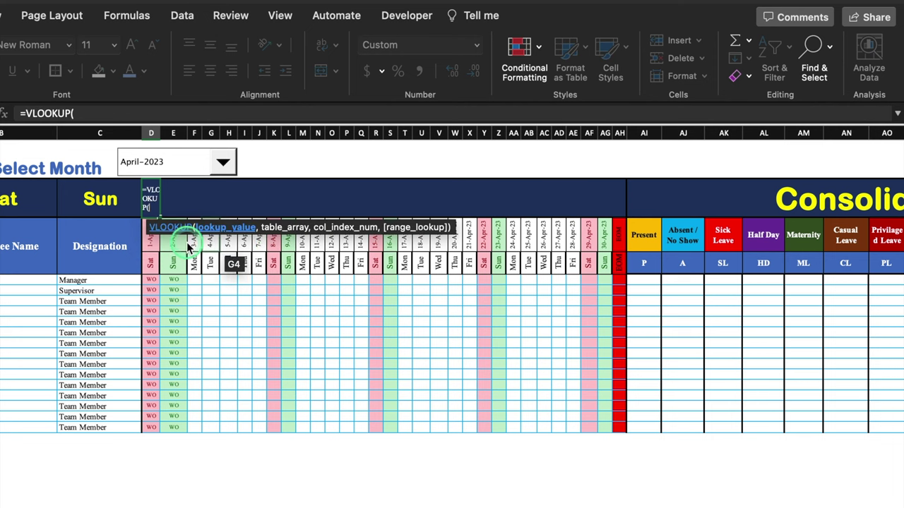
click(151, 243)
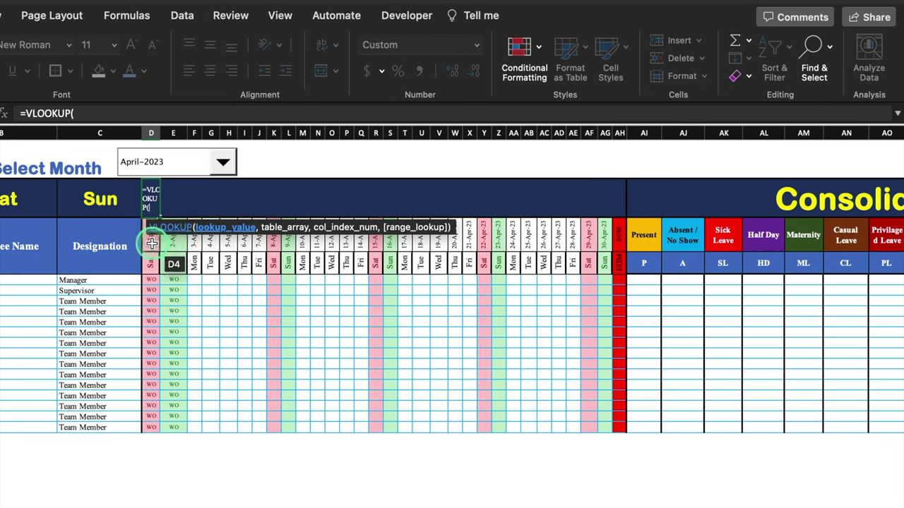
text(,)
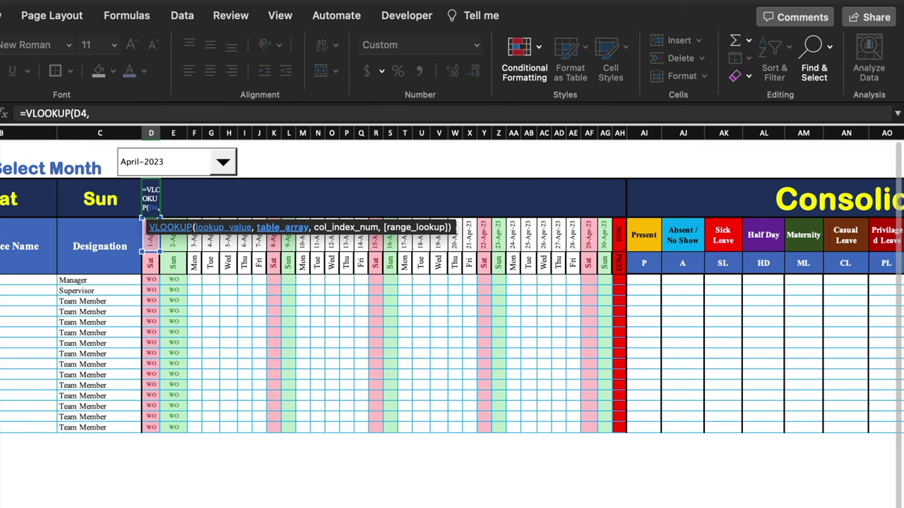
- Complete the VLOOKUP in D3 with Setting!L:M as the table, column index 2 and exact match 0
key(ctrl+Page_Down)
click(589, 134)
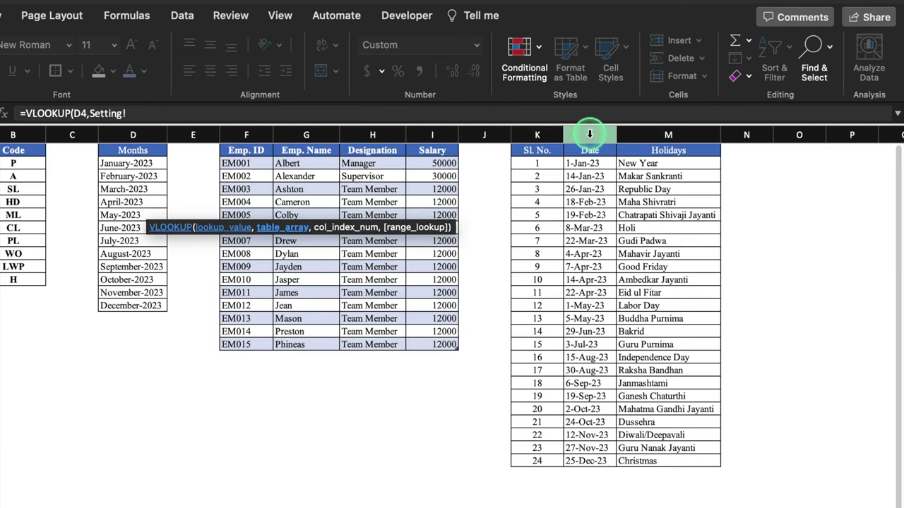
drag(590, 132, 671, 133)
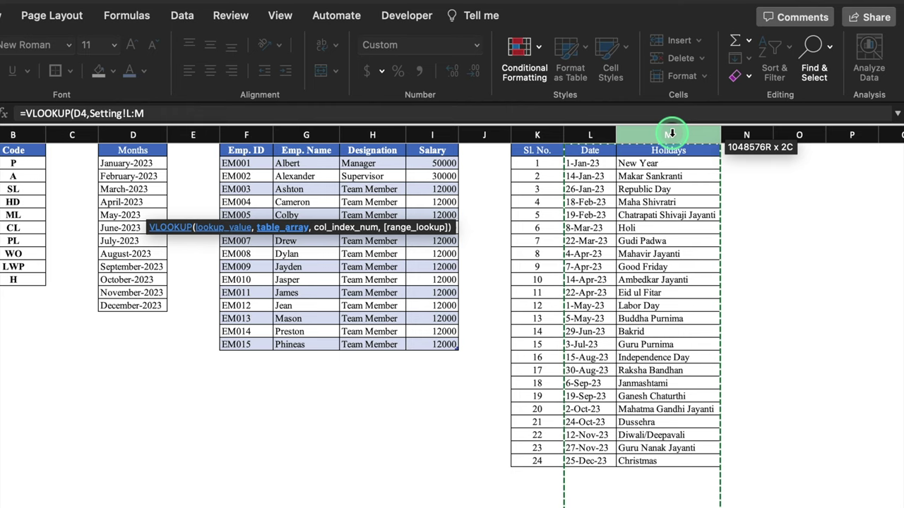
text(,2)
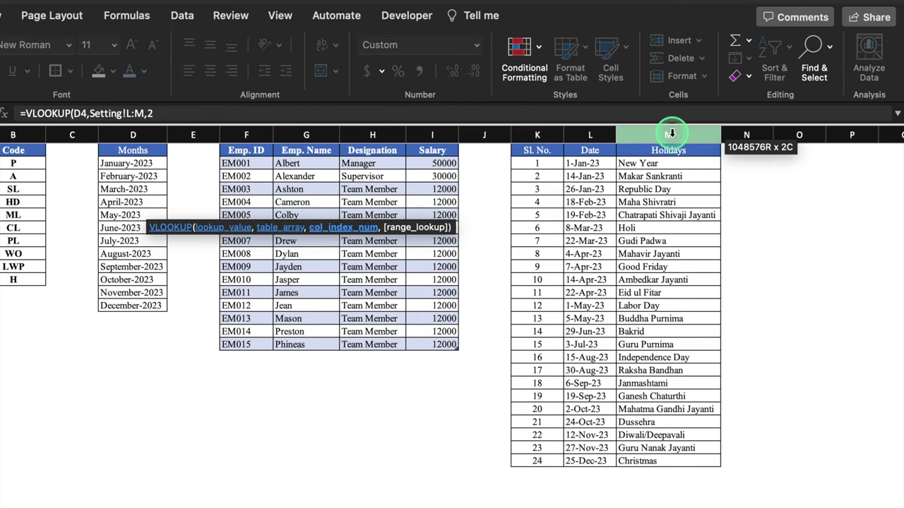
text(,0)
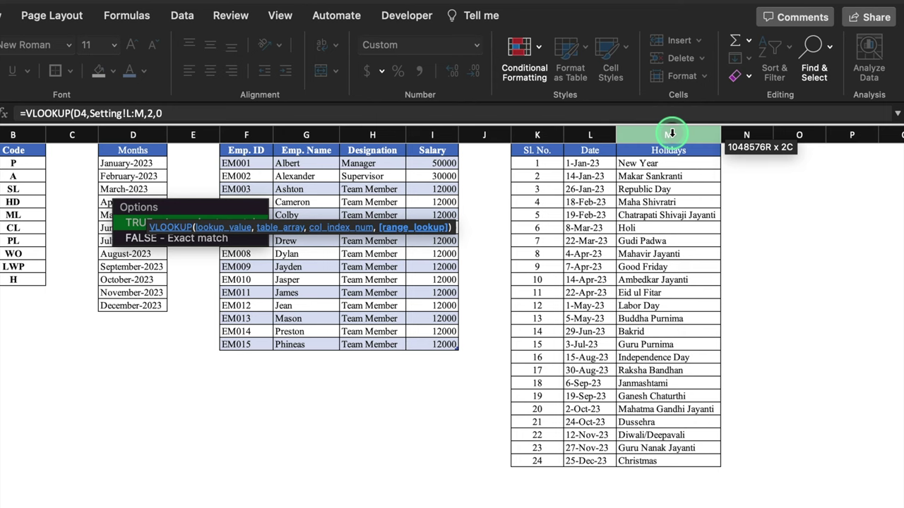
text())
key(Return)
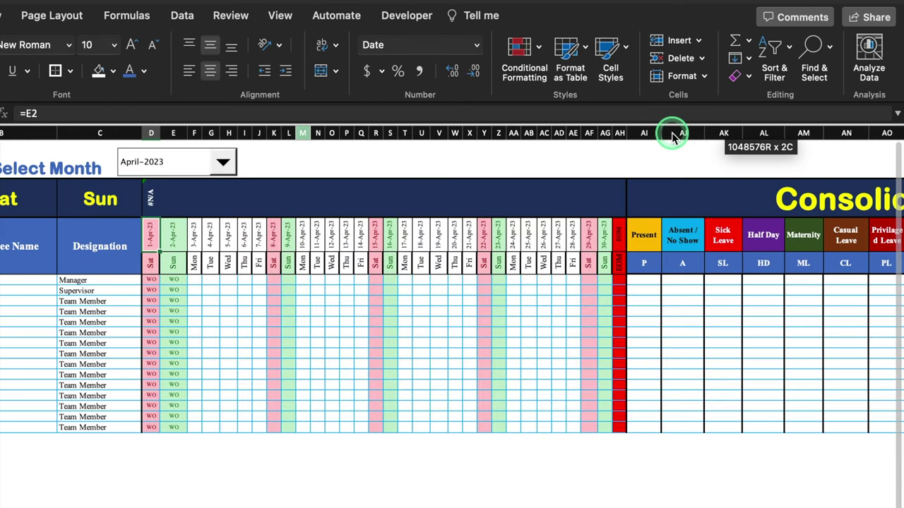
- Wrap the VLOOKUP formula in D3 in IFERROR with an empty string "" as the fallback value
click(151, 195)
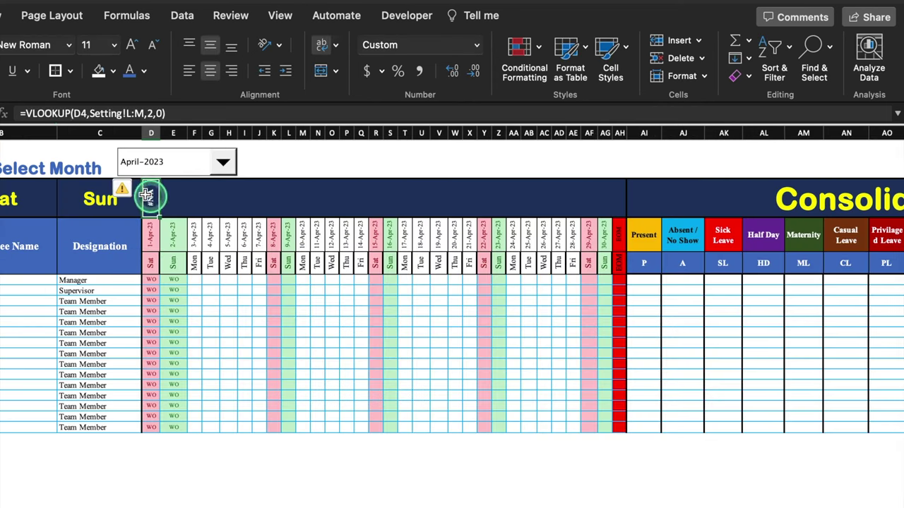
click(26, 113)
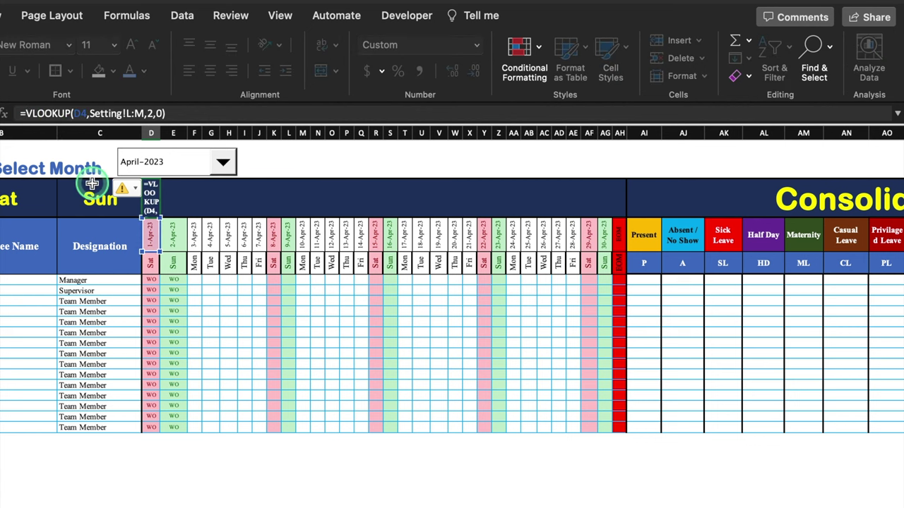
text(iferror)
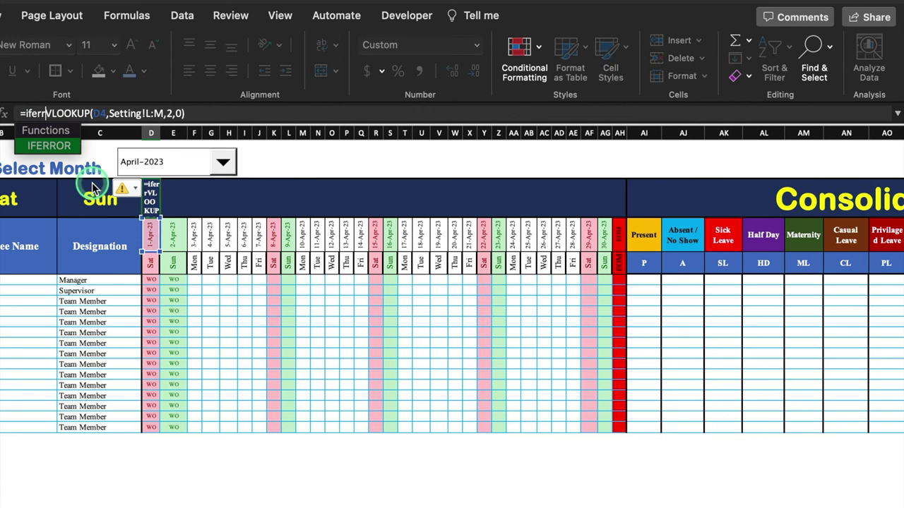
text(()
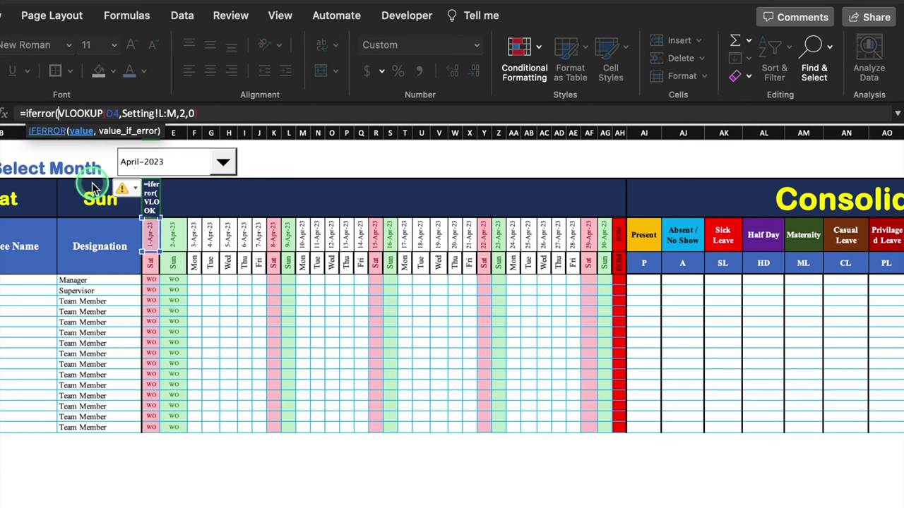
click(228, 110)
text(,)
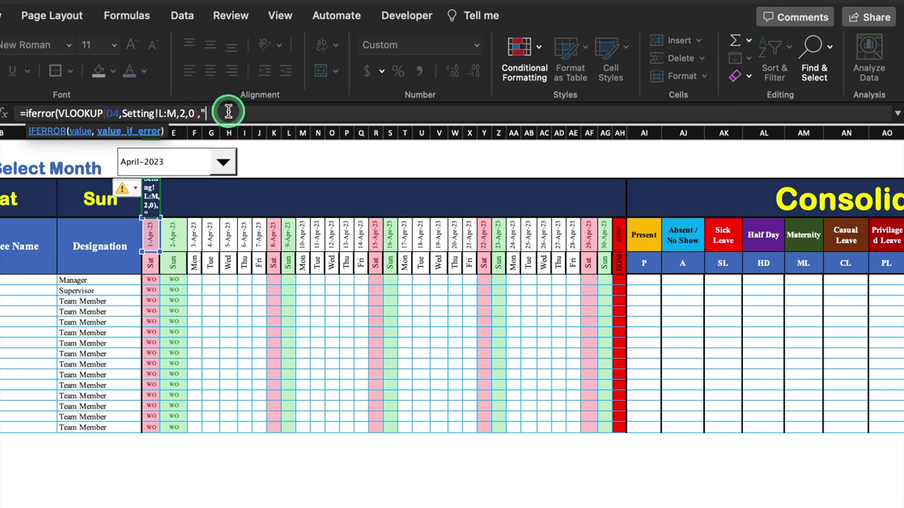
text(""))
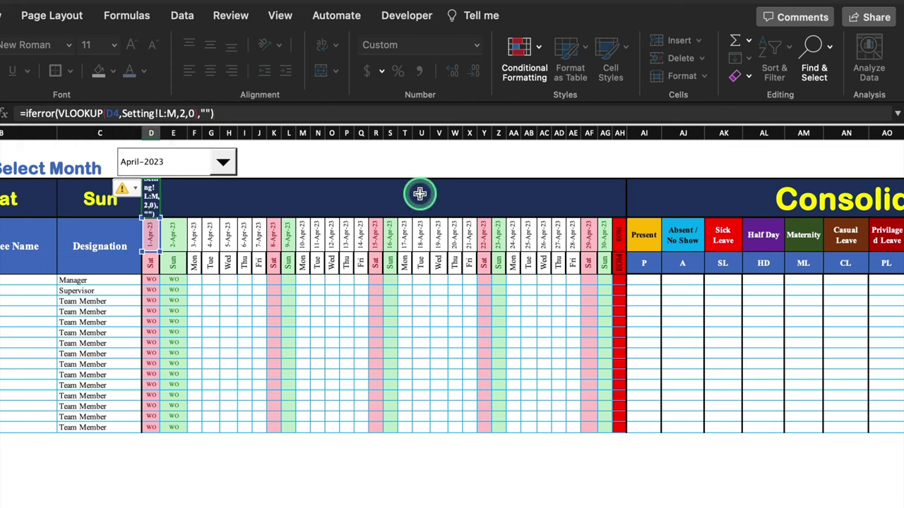
key(Return)
- Fill the IFERROR lookup formula from D3 across the holiday row to AH3
click(147, 200)
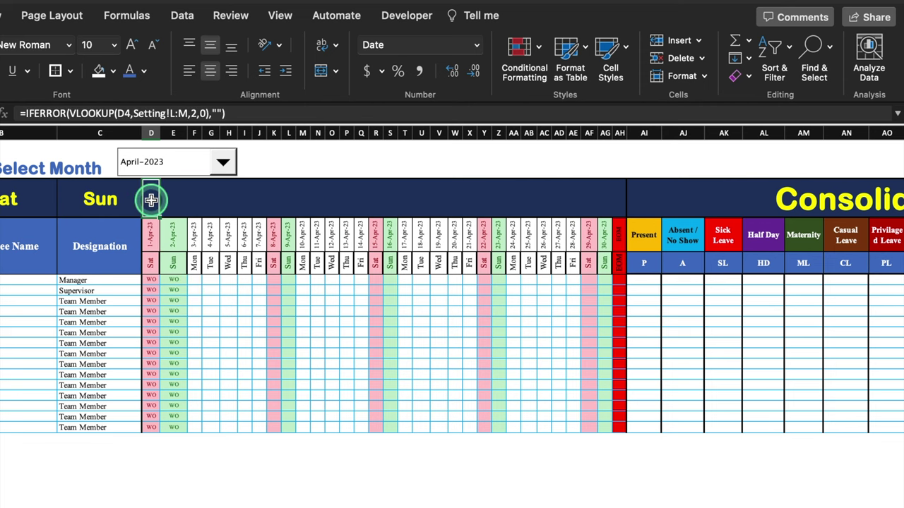
drag(161, 214, 616, 234)
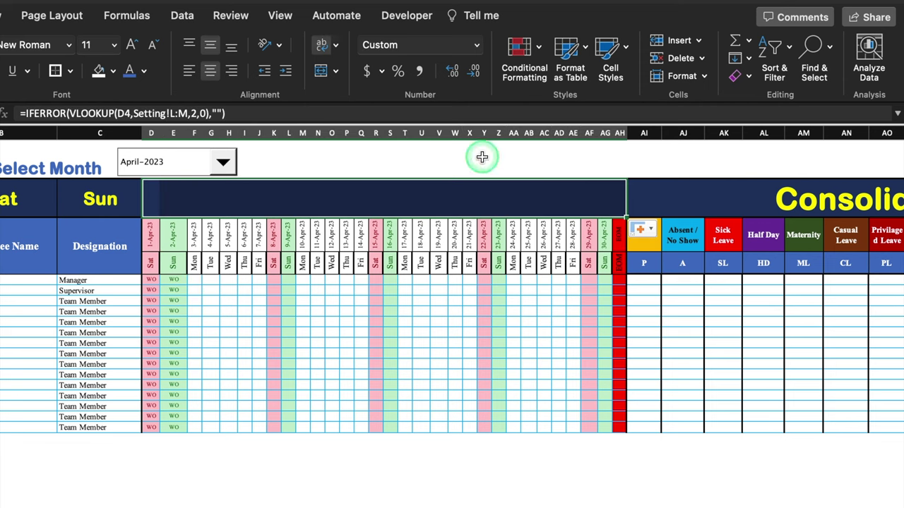
click(324, 48)
- Switch the selected month to January-2023 to check the holiday names above the dates
click(227, 164)
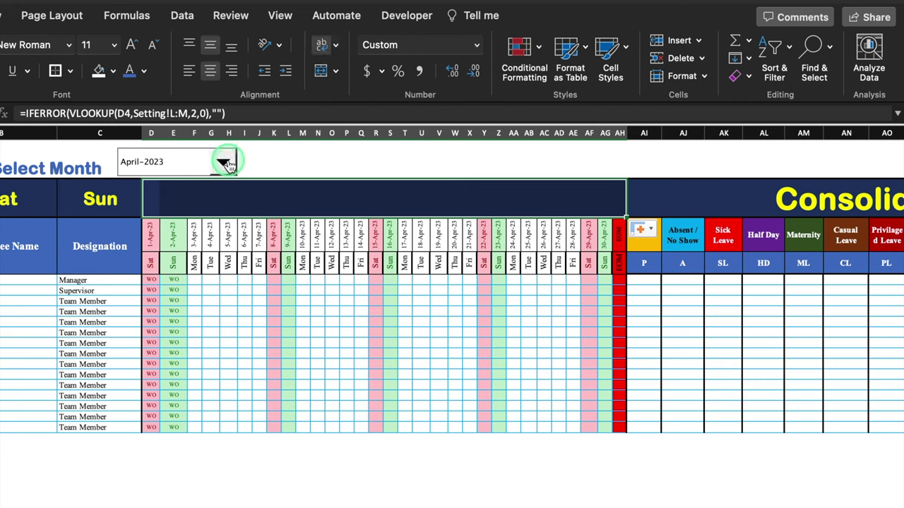
click(228, 163)
scroll(164, 194, up, 4)
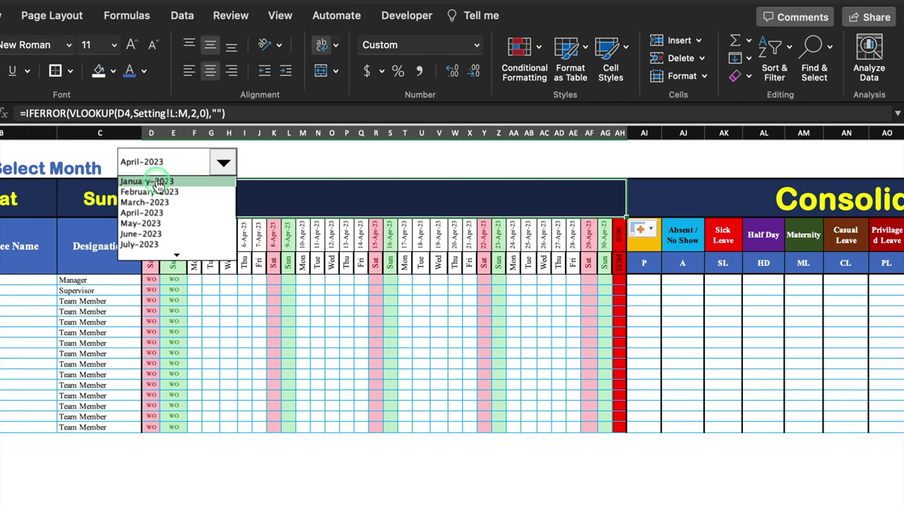
click(158, 182)
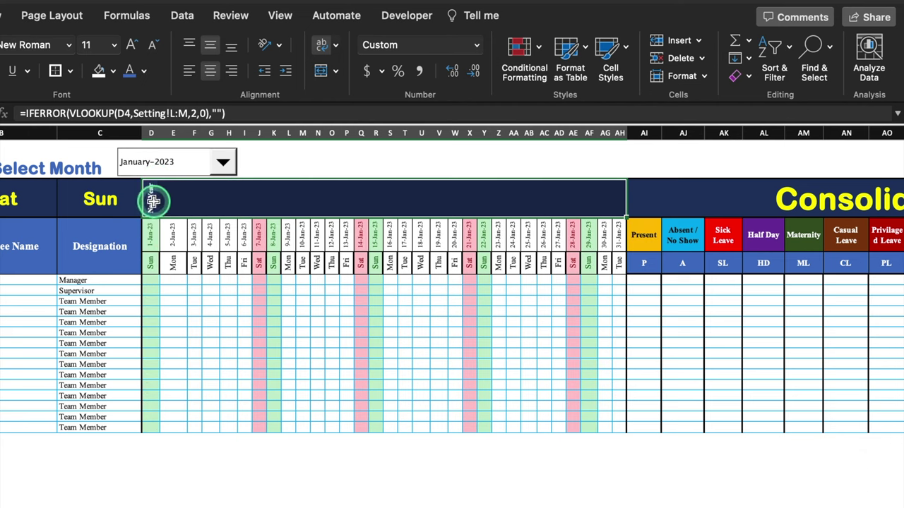
- Make the lookup table in D3 absolute as Setting!$L:$M and refill the formula across to AH3
click(154, 201)
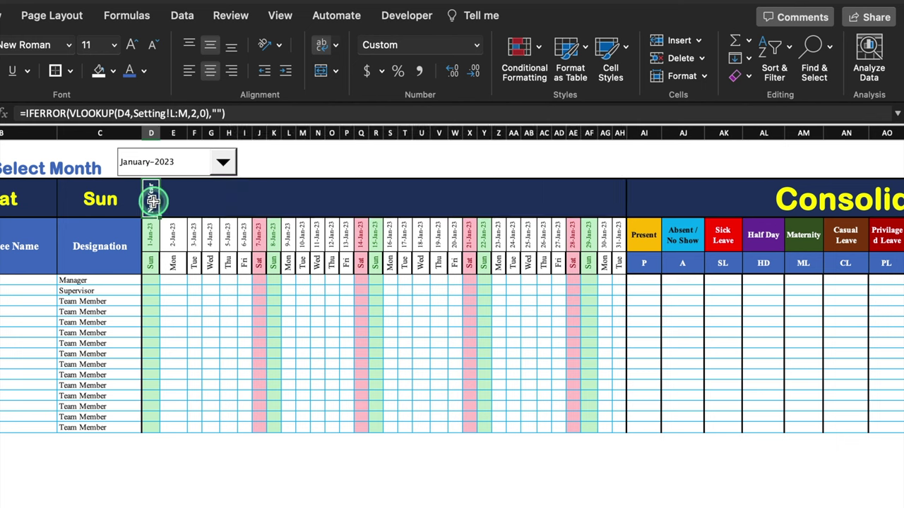
click(189, 113)
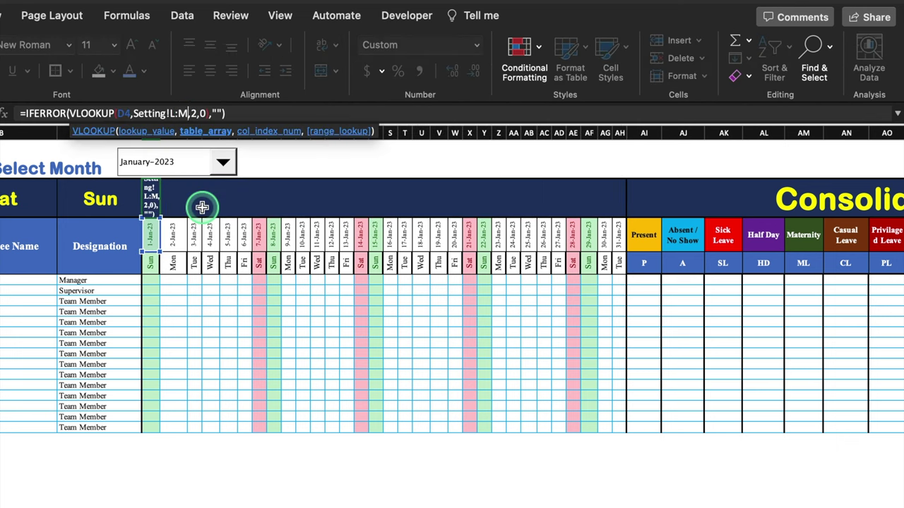
key(F4)
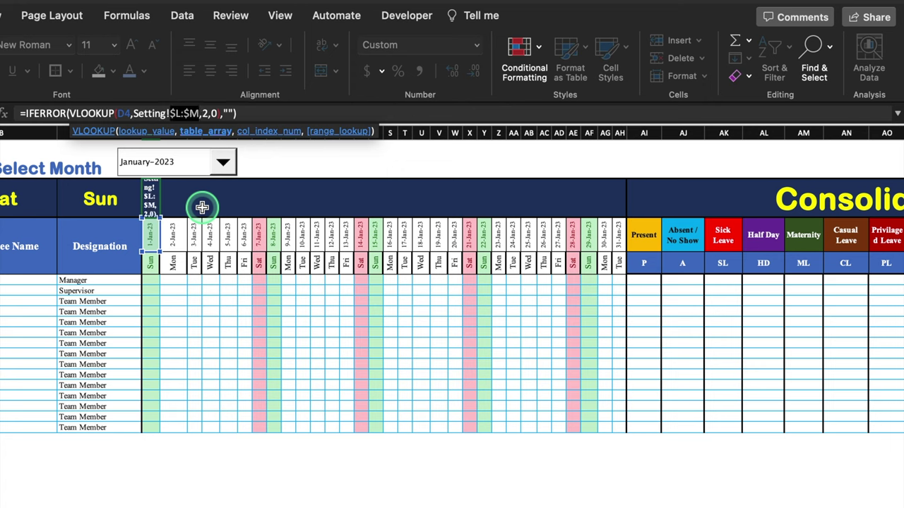
key(Return)
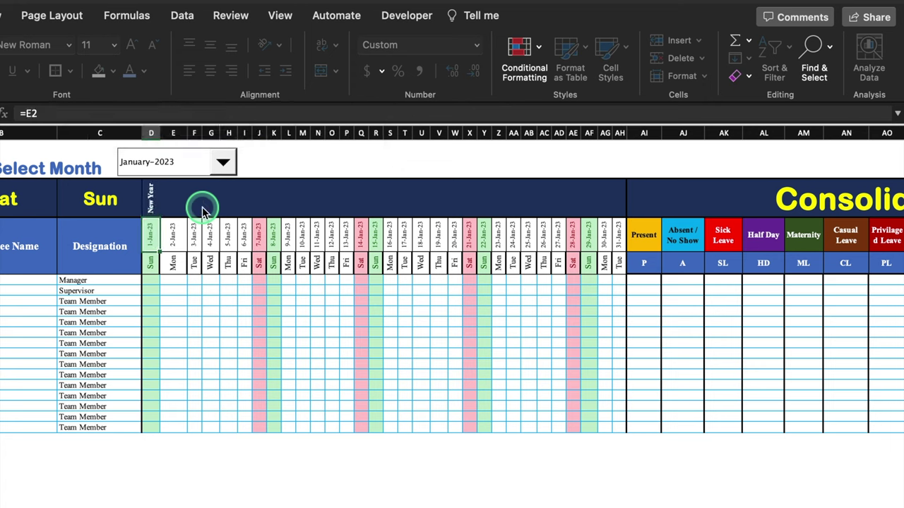
click(147, 202)
drag(158, 213, 623, 220)
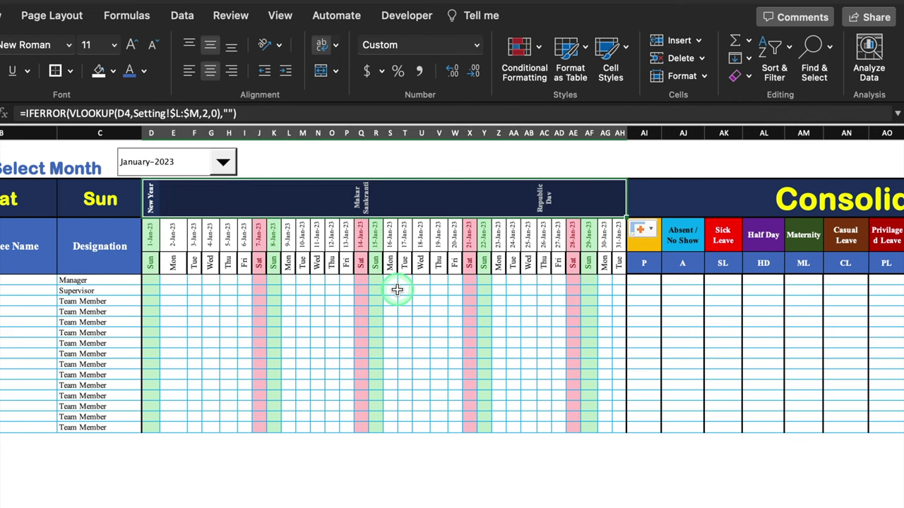
- Step the selected month through February-2023, March-2023 and April-2023 to check the holiday names in row 3
click(224, 163)
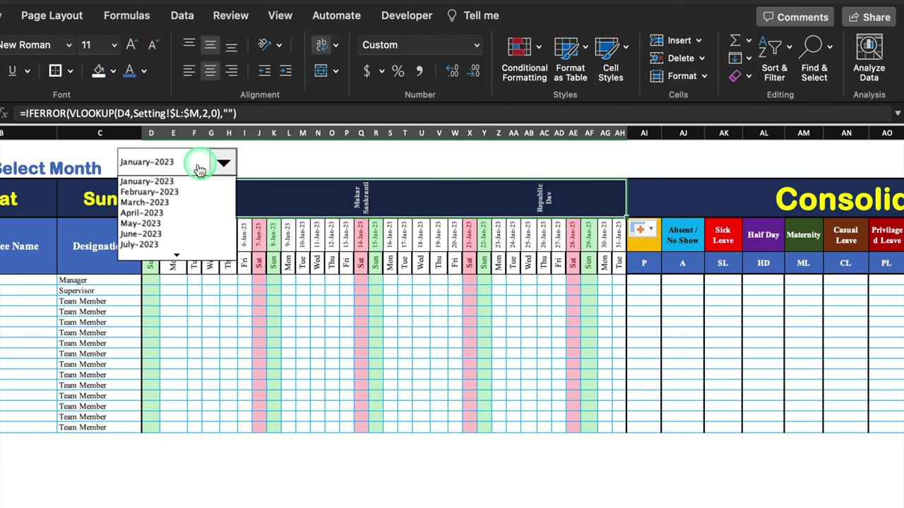
click(173, 191)
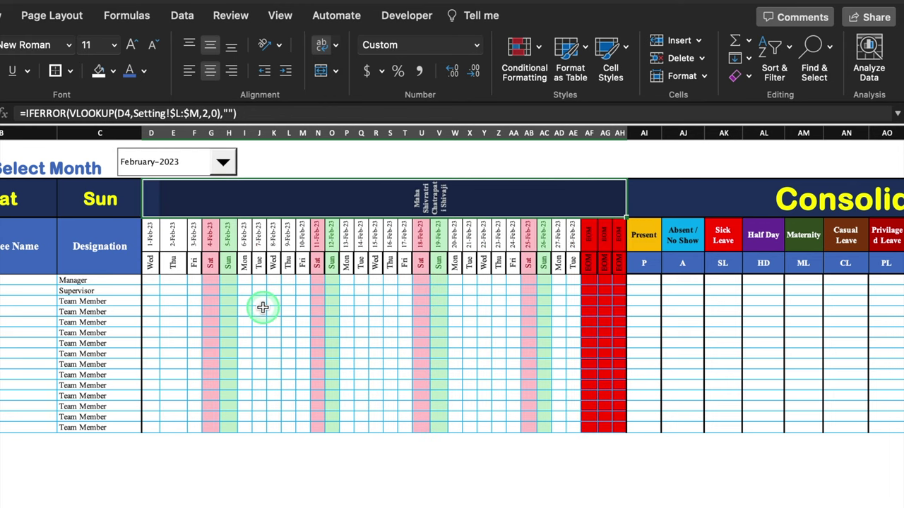
click(224, 162)
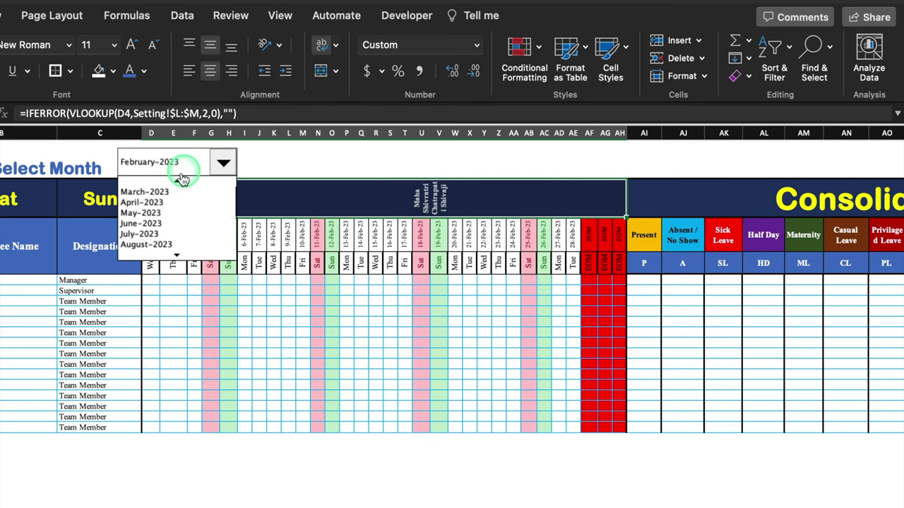
scroll(173, 193, up, 1)
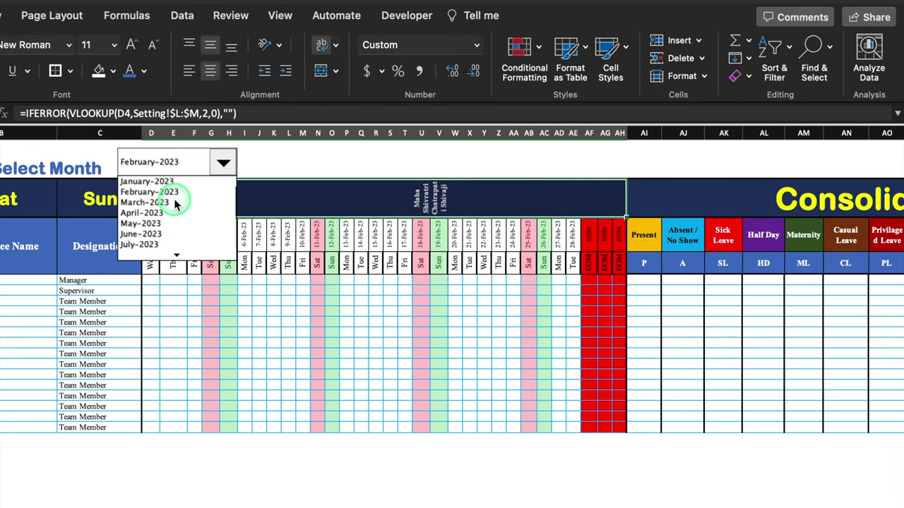
click(175, 202)
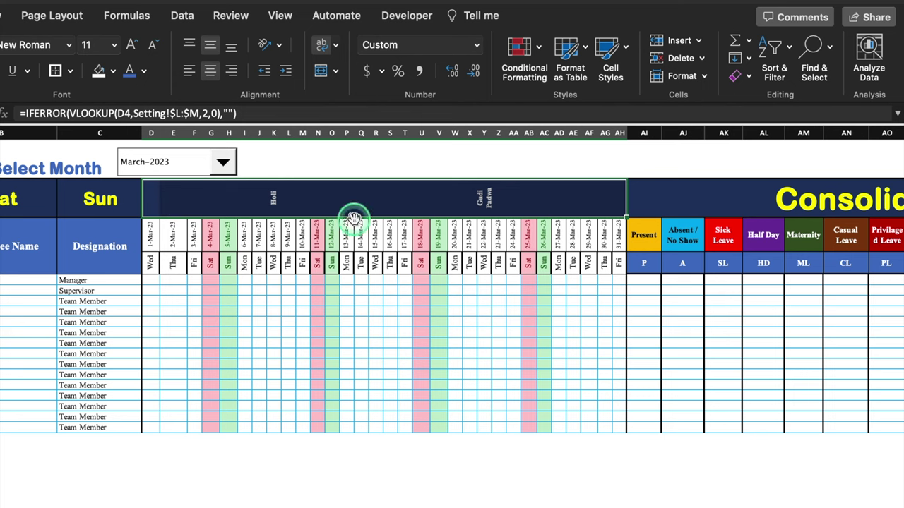
click(223, 162)
click(175, 202)
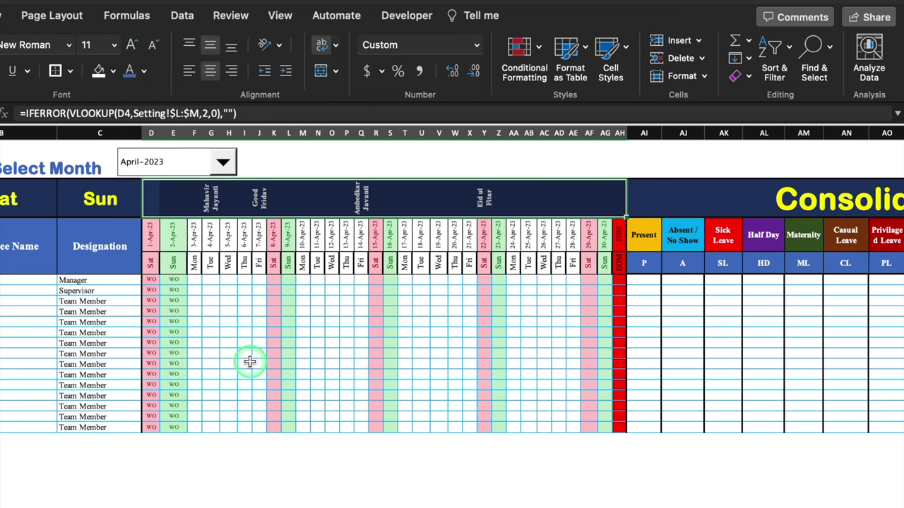
click(375, 153)
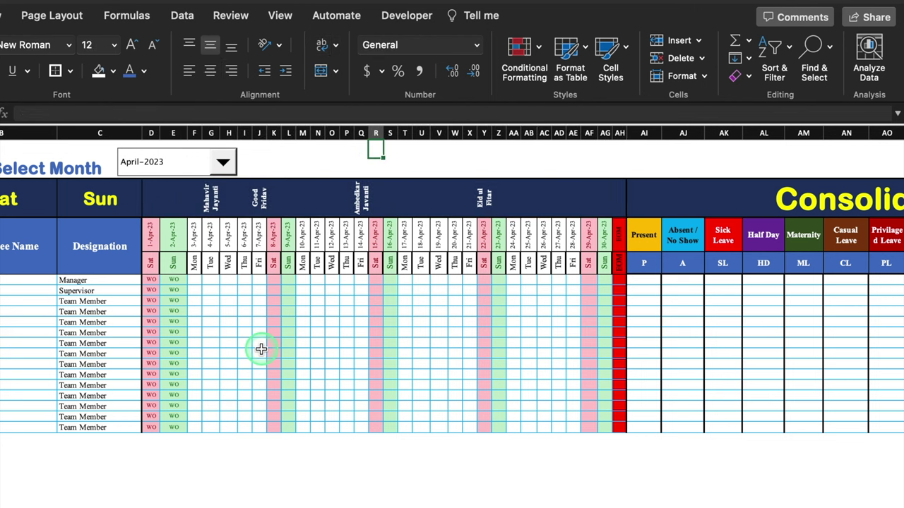
- Start a new classic conditional formatting rule for D4:AH20 that uses a formula to determine which cells to format
drag(151, 234, 616, 424)
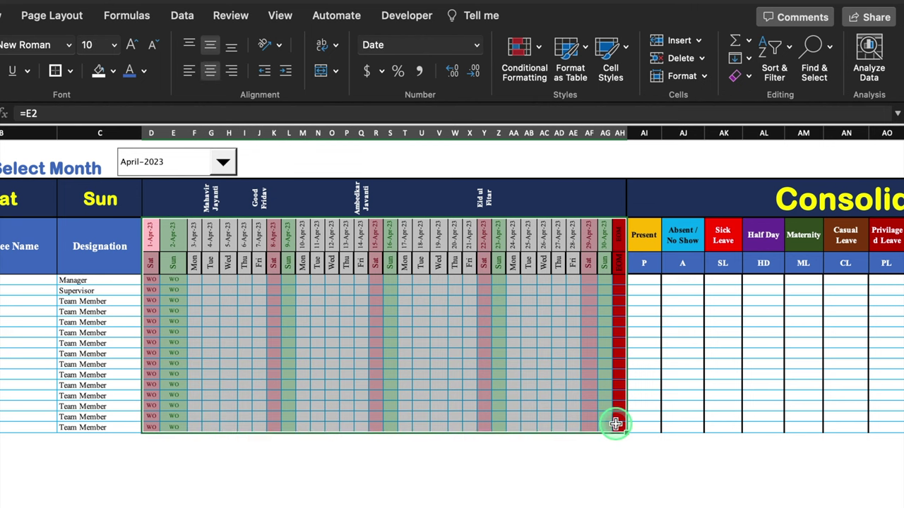
click(516, 51)
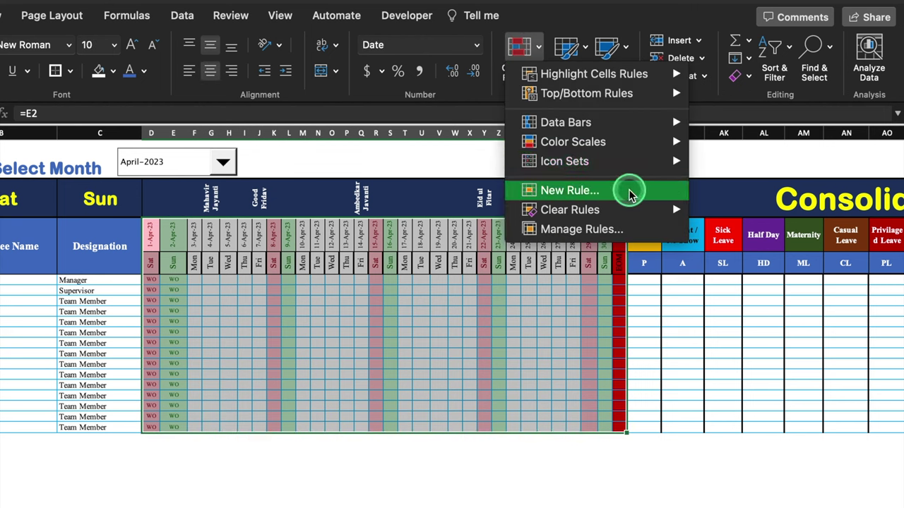
click(629, 191)
click(371, 131)
click(345, 201)
click(534, 174)
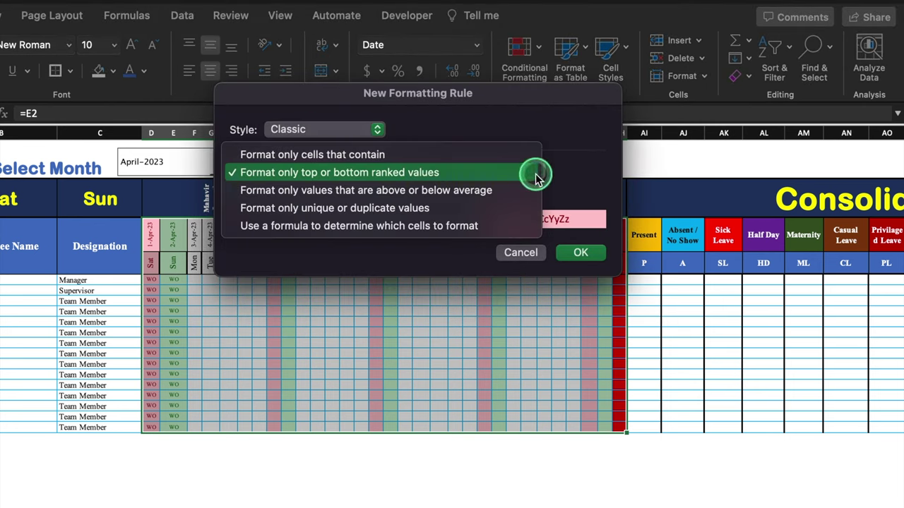
click(480, 226)
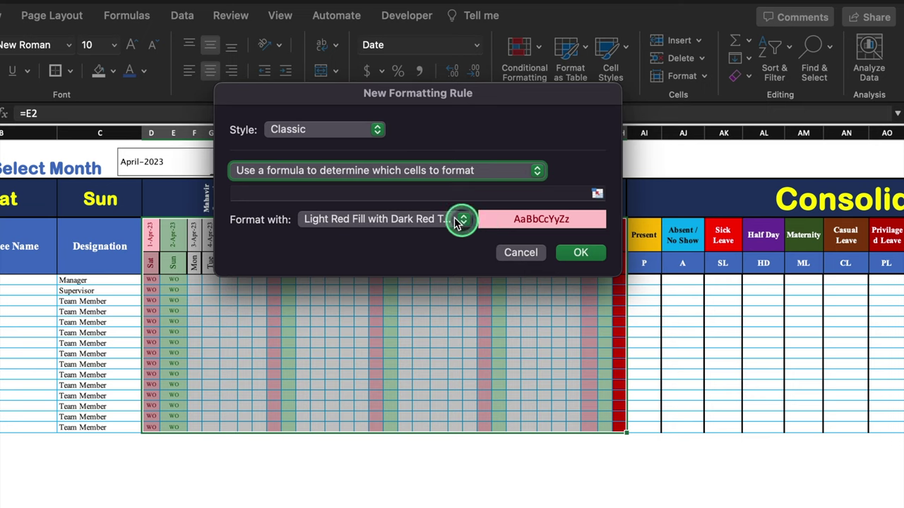
- Enter =countif(Holidays,D$4) as the conditional formatting rule's formula
click(405, 195)
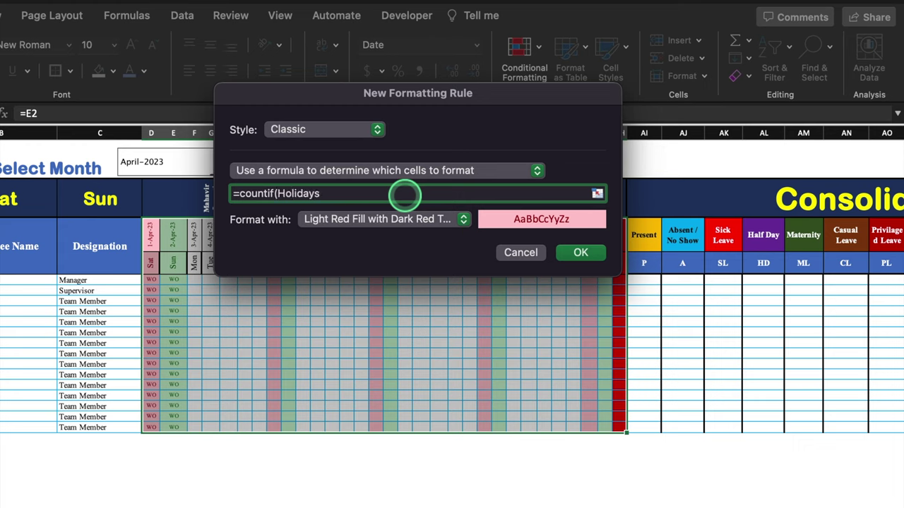
click(153, 231)
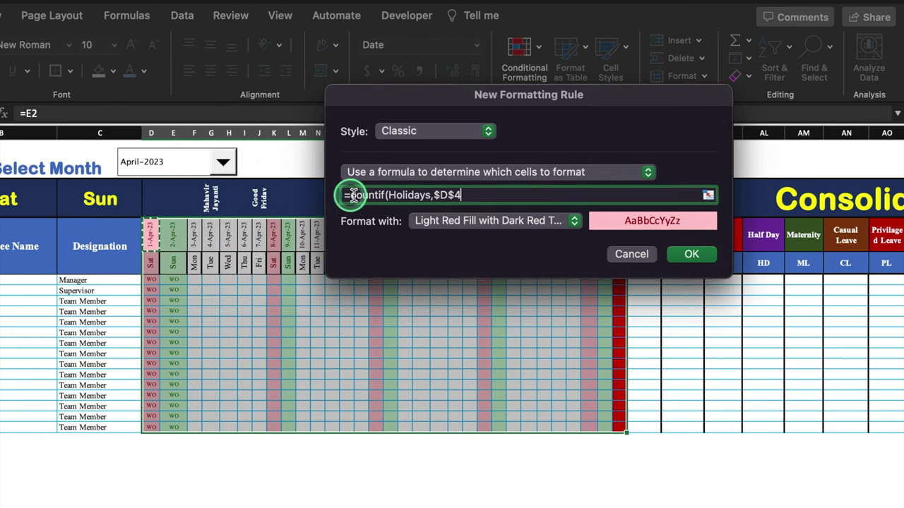
click(435, 195)
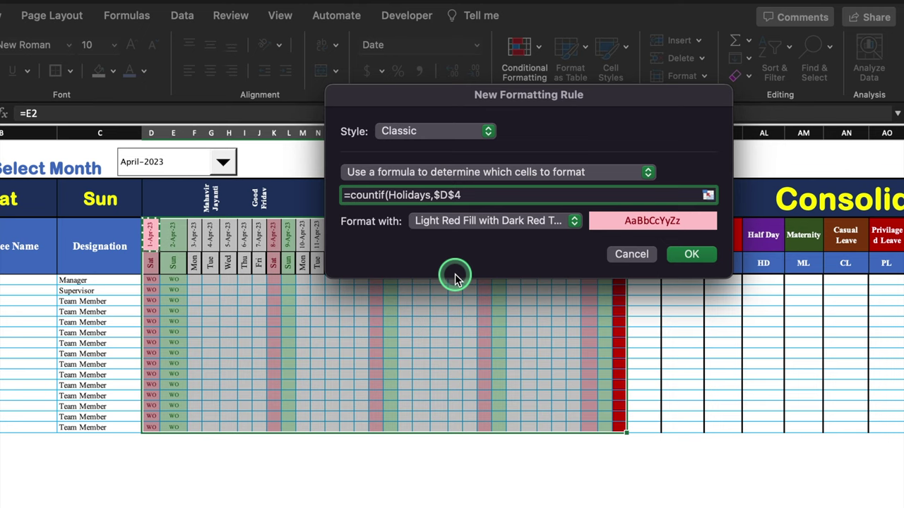
key(BackSpace)
click(481, 194)
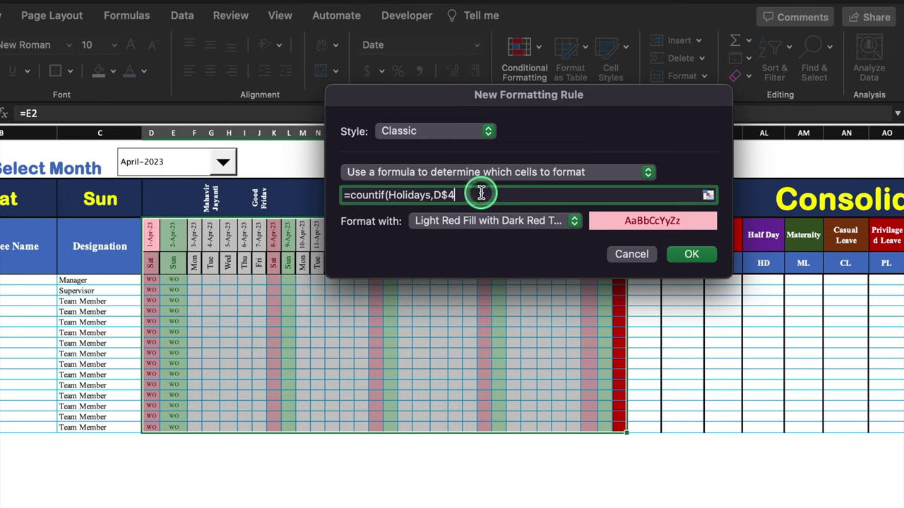
text())
- Give the holiday rule on D4:AH20 a custom format with a standard light blue background fill and apply the rule
click(561, 221)
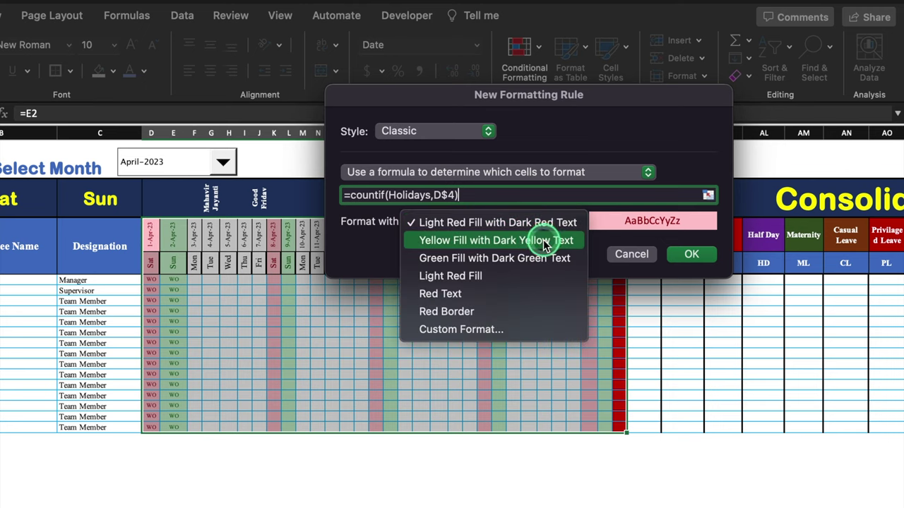
click(526, 330)
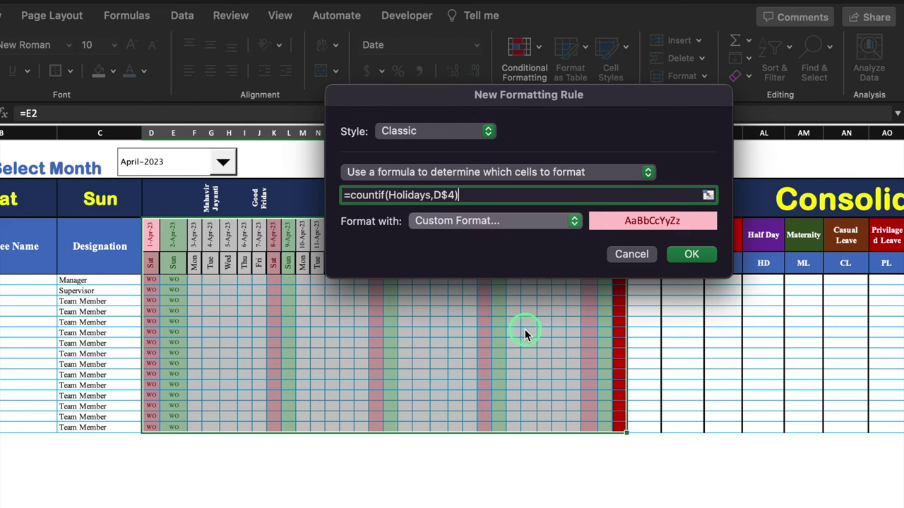
click(461, 55)
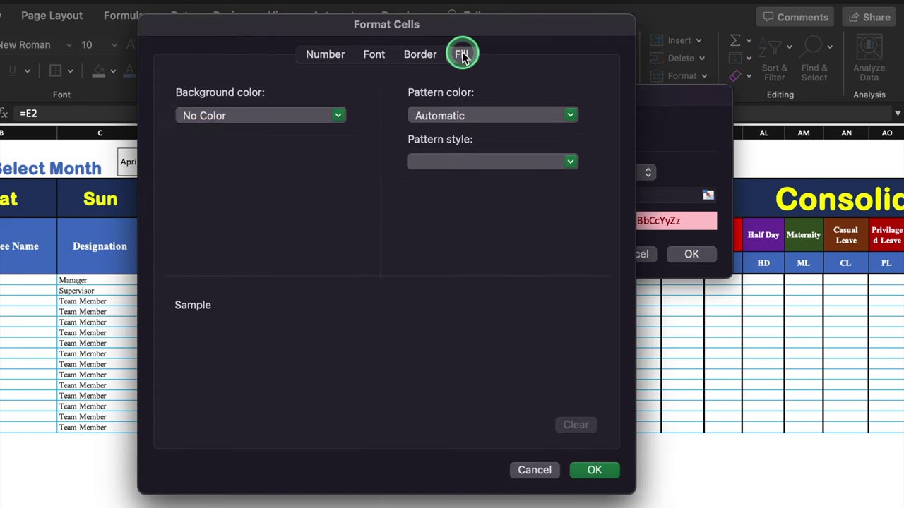
click(338, 115)
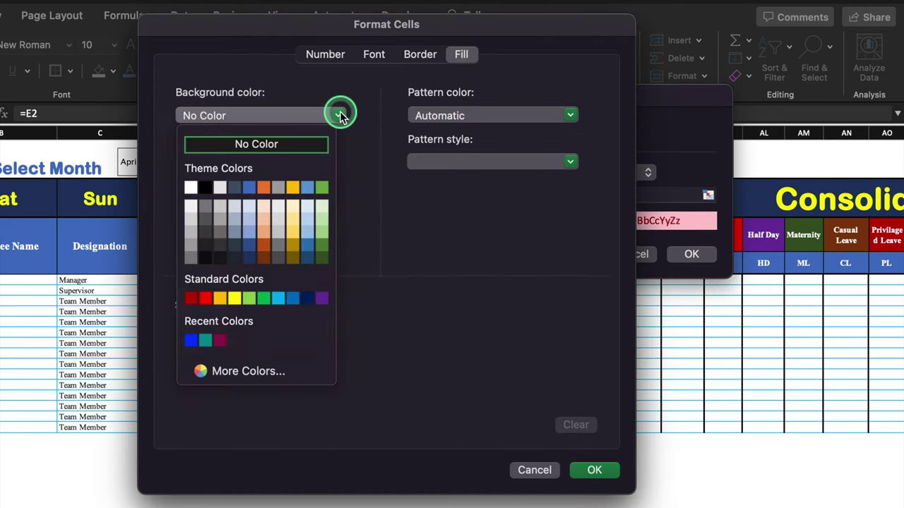
click(279, 298)
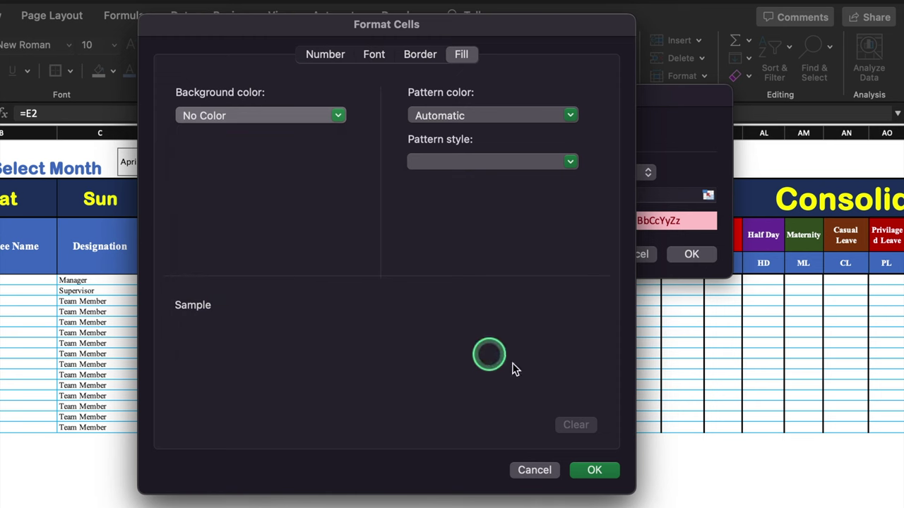
click(595, 470)
click(691, 254)
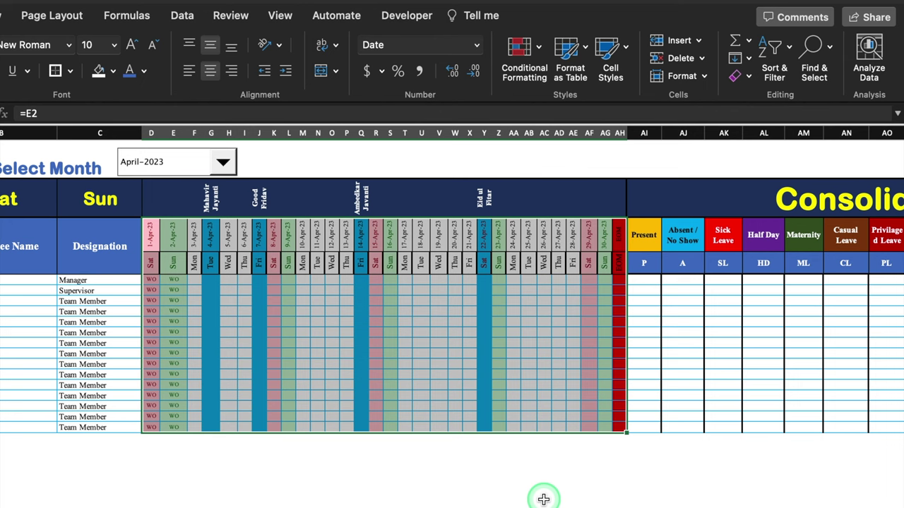
click(501, 465)
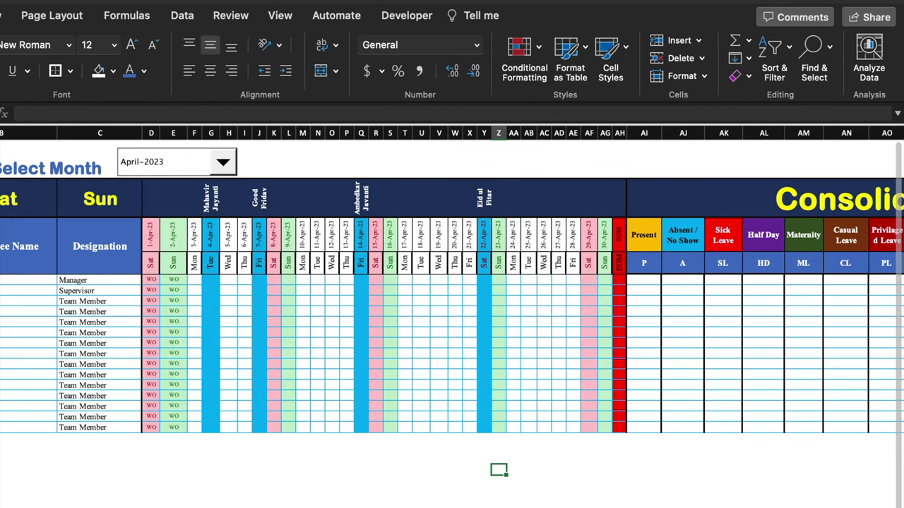
- Select the first employee's Total Paid Days cell, AU6
scroll(498, 469, right, 15)
click(622, 281)
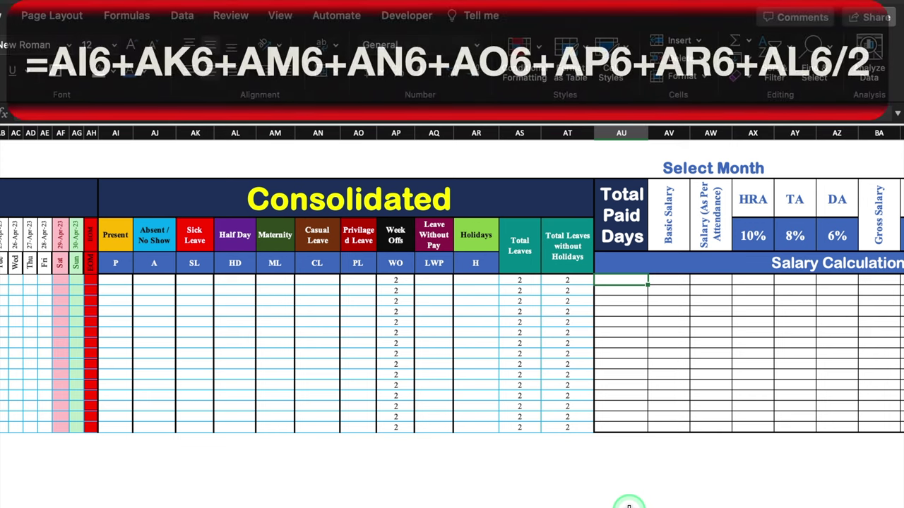
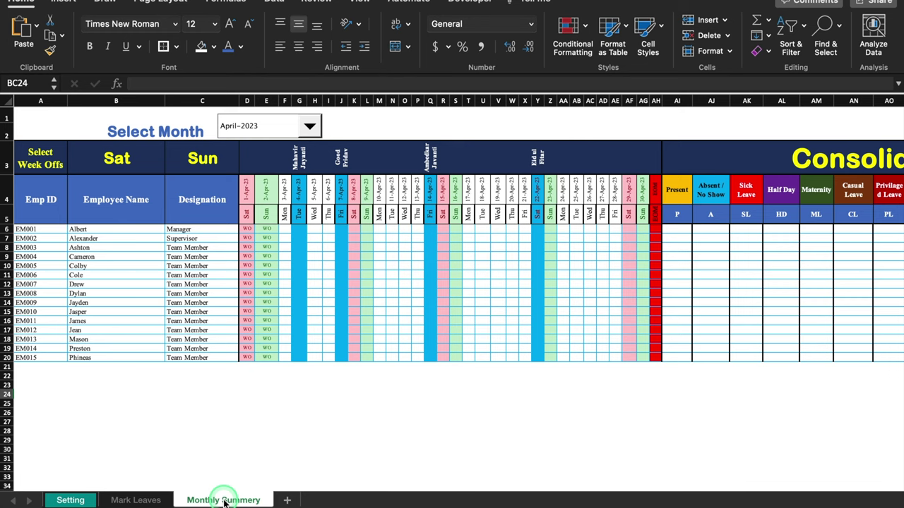
- Create a copy of the Monthly Summery sheet at the end of the workbook
right_click(224, 502)
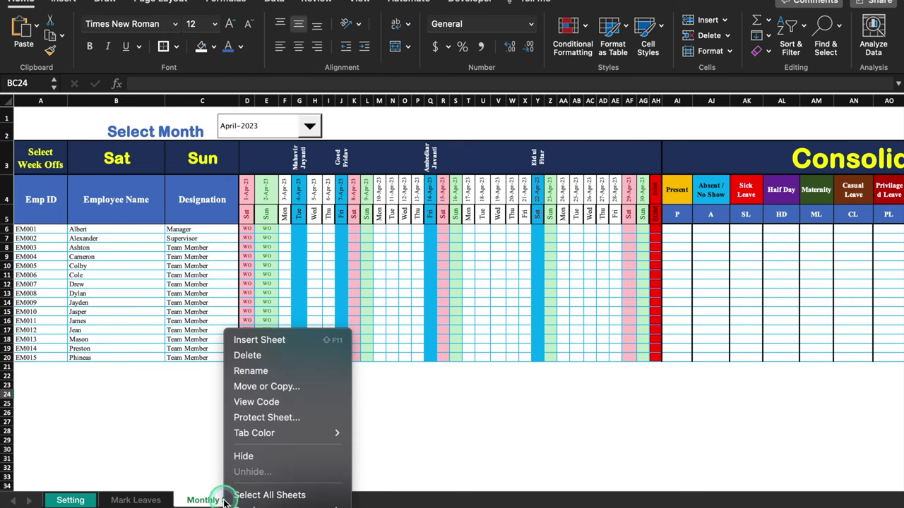
click(274, 387)
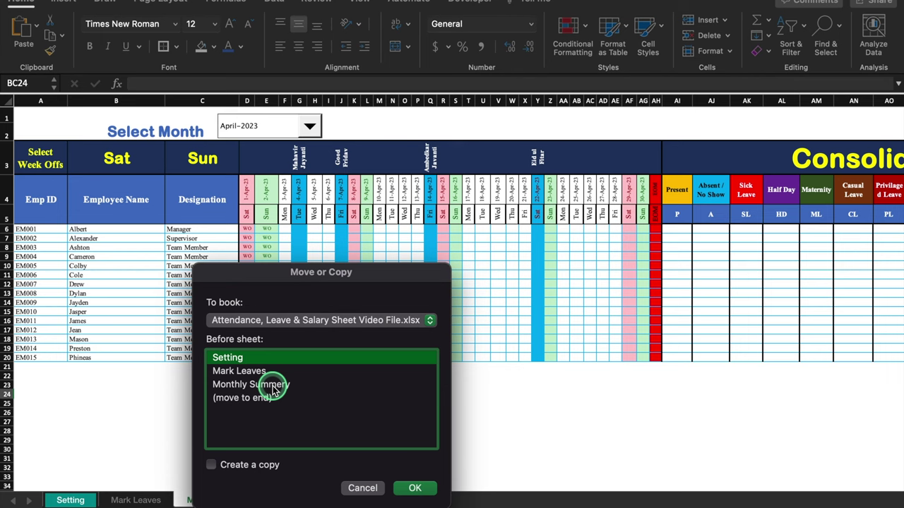
click(238, 397)
click(214, 466)
click(415, 488)
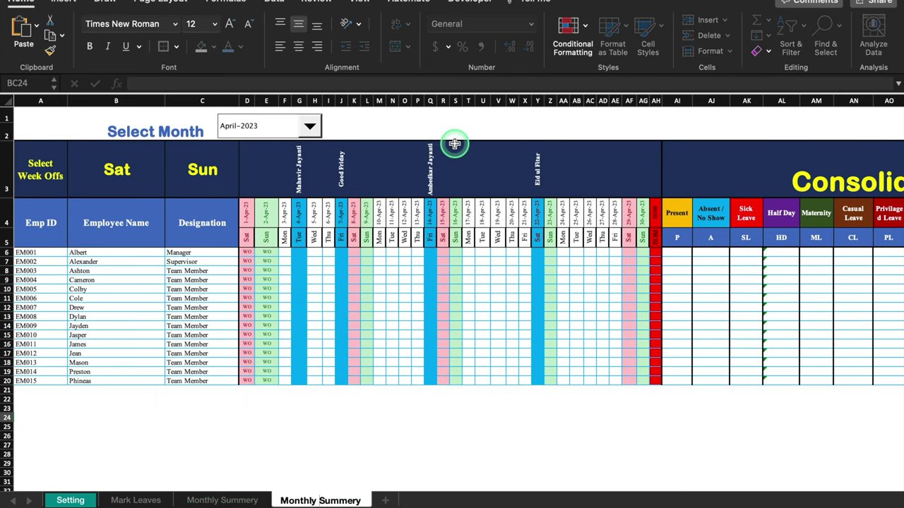
- Rename the copied sheet as Summery
key(BackSpace)
key(BackSpace)
key(BackSpace)
key(BackSpace)
key(BackSpace)
key(BackSpace)
key(BackSpace)
key(BackSpace)
click(328, 409)
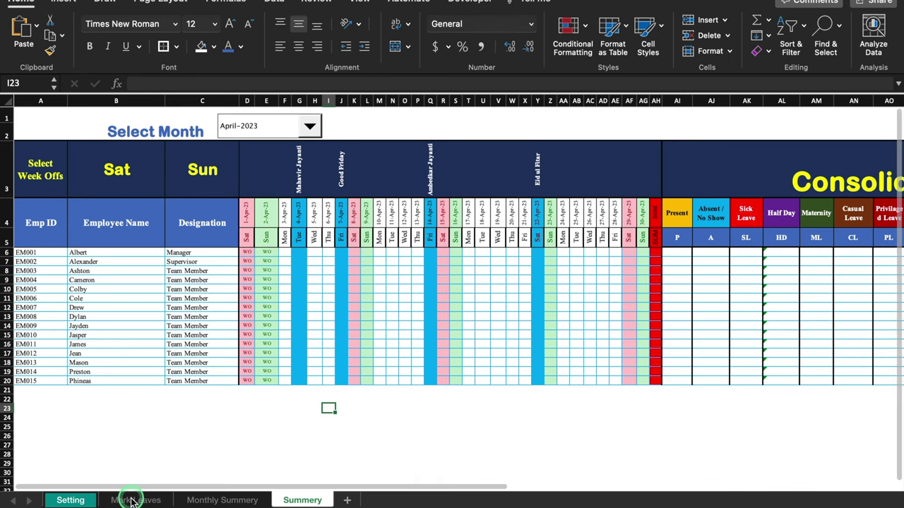
- Colour the sheet tabs: Mark Leaves red, Monthly Summery yellow and Summery light purple
click(133, 499)
right_click(133, 500)
click(289, 396)
click(221, 500)
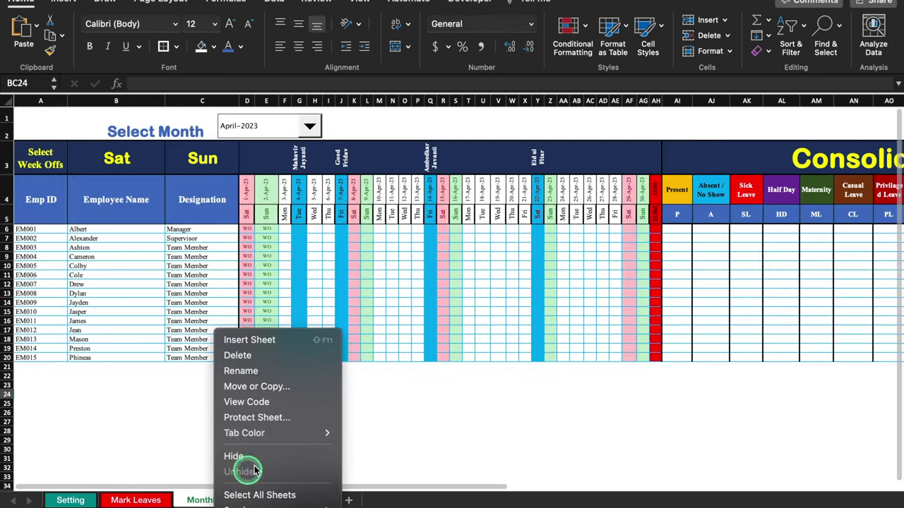
right_click(221, 500)
click(389, 395)
click(308, 499)
right_click(307, 500)
click(555, 448)
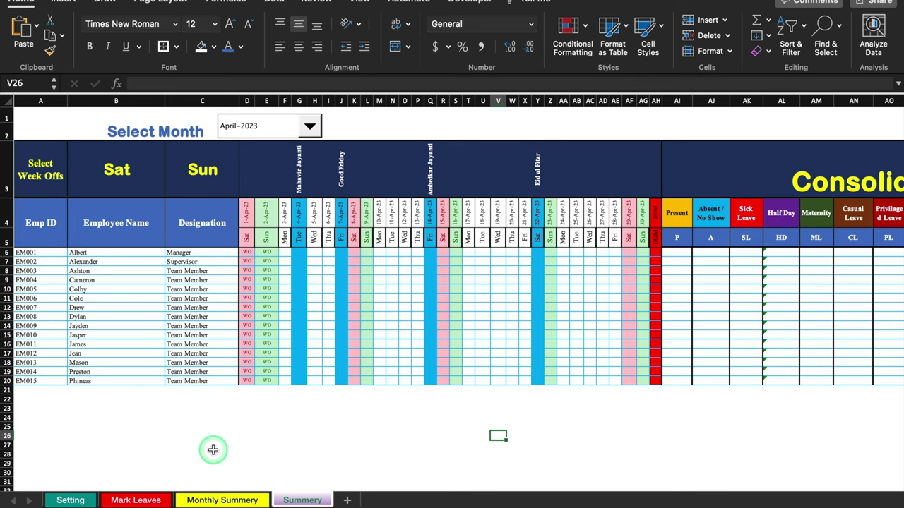
- Remove the month drop-down beside the Select Month label on the Summery sheet and clear its helper cells D2 and E2
right_click(311, 132)
key(Escape)
drag(339, 137, 269, 132)
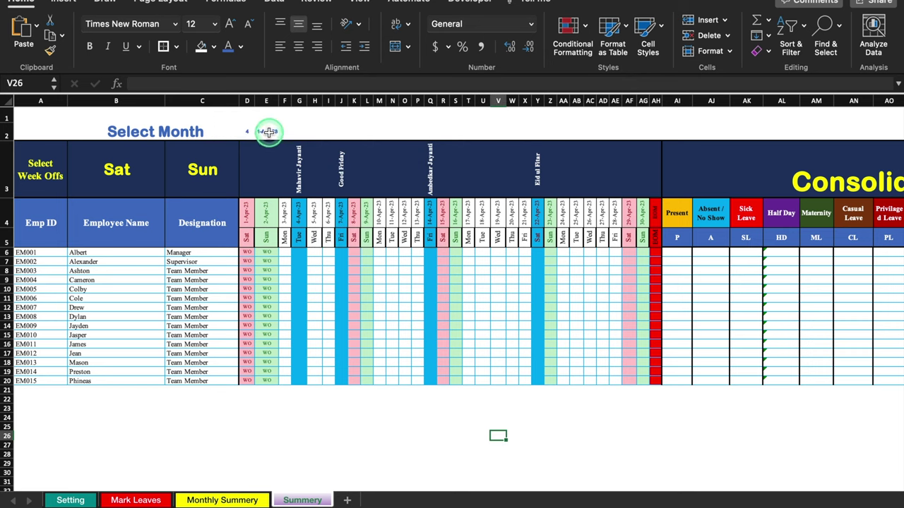
click(268, 132)
key(Delete)
click(246, 129)
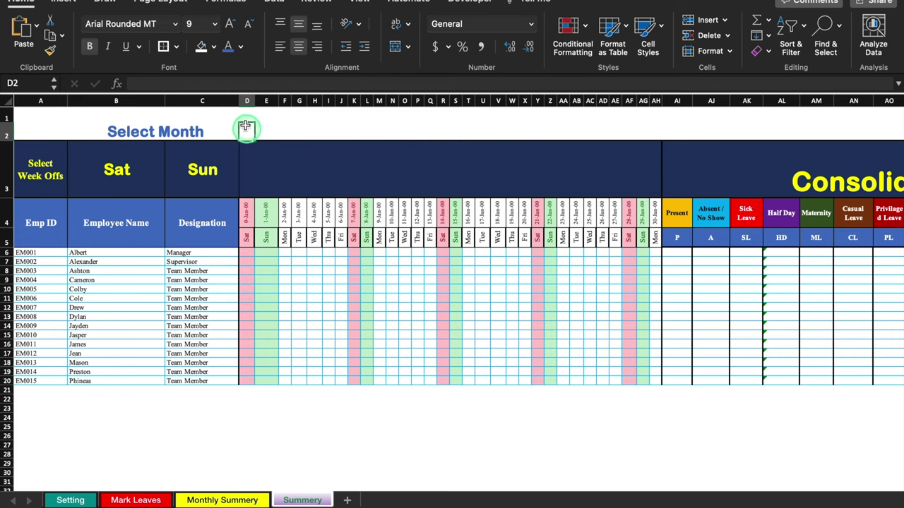
- Delete the daily date columns D:AH from the Summery sheet
drag(248, 100, 655, 100)
key(ctrl+minus)
click(454, 378)
- Clear the broken Consolidated formulas in D6:M20 and the Salary (As Per Attendance) formulas in R6:R20
drag(254, 221, 570, 347)
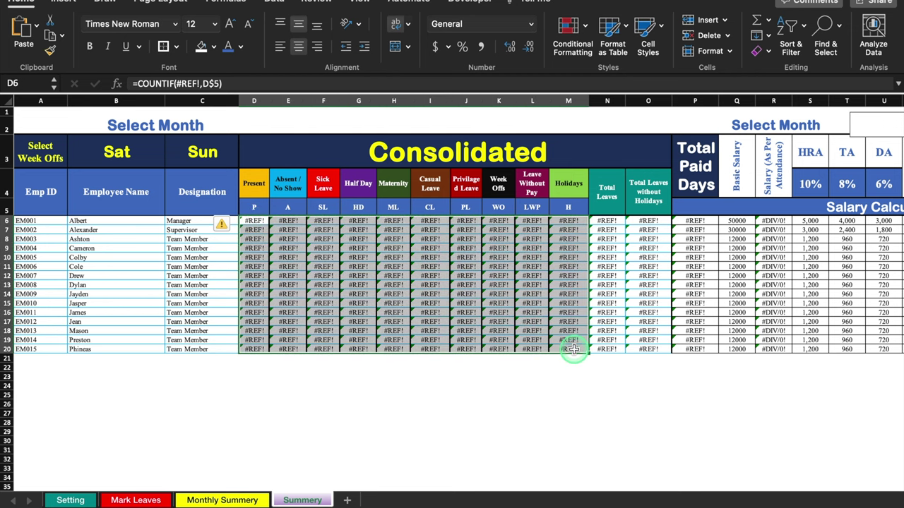
key(Delete)
scroll(537, 282, right, 5)
click(499, 221)
drag(500, 221, 509, 350)
key(Delete)
- Change the header in R3 to "Salary 1 Day"
click(499, 166)
click(160, 83)
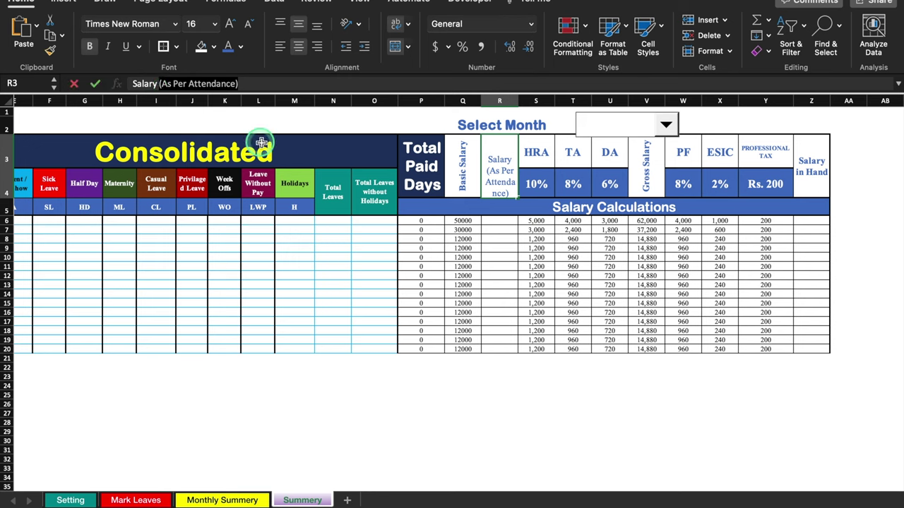
key(BackSpace)
text(1 Day)
click(573, 413)
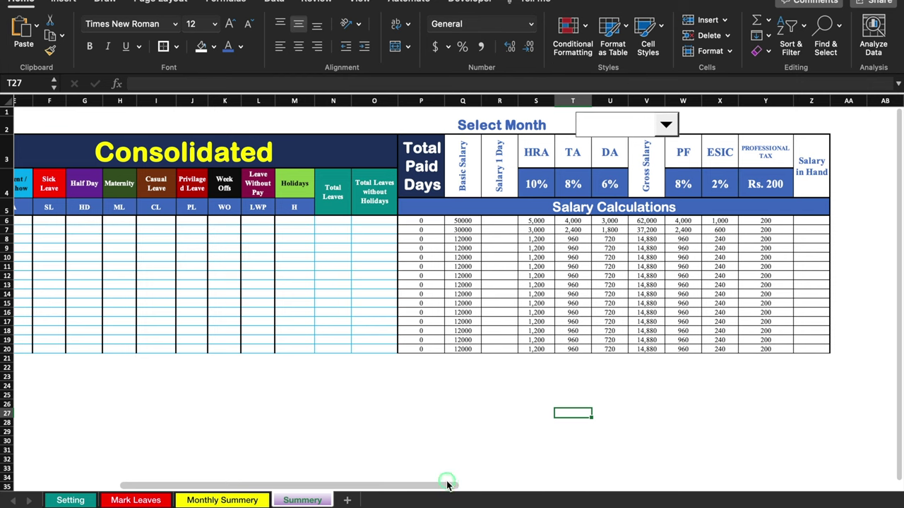
- Start a COUNTIFS formula in D6 with the criterion 'Mark Leaves'!$E:$E,">="&Summery!$C$2 for dates from the Start Date
scroll(446, 484, left, 5)
click(254, 221)
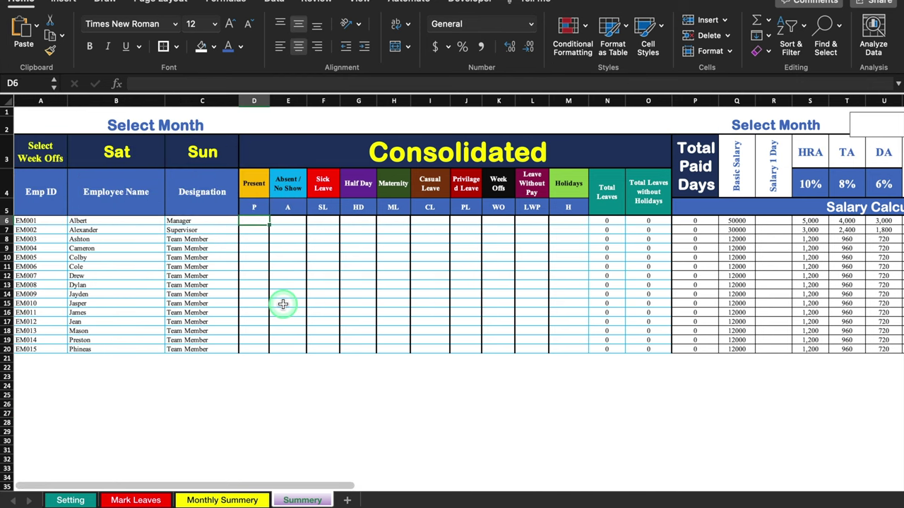
text(=)
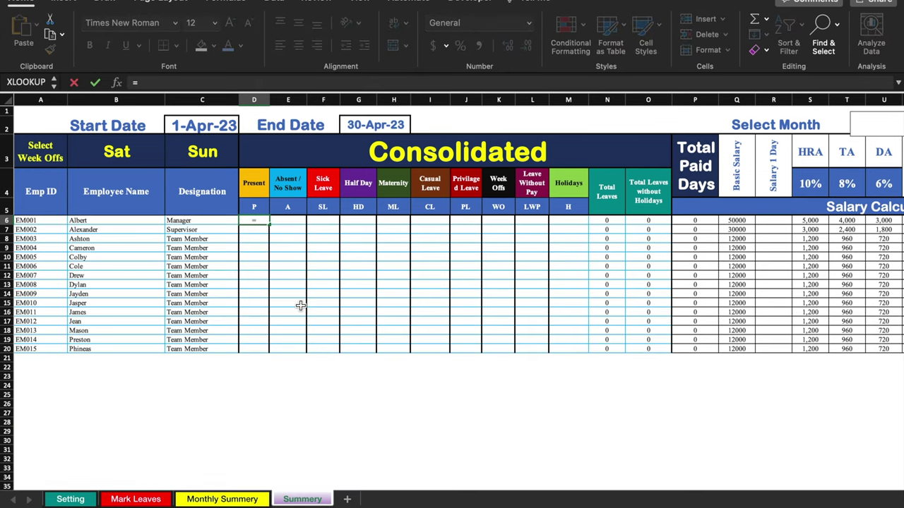
text(countifs)
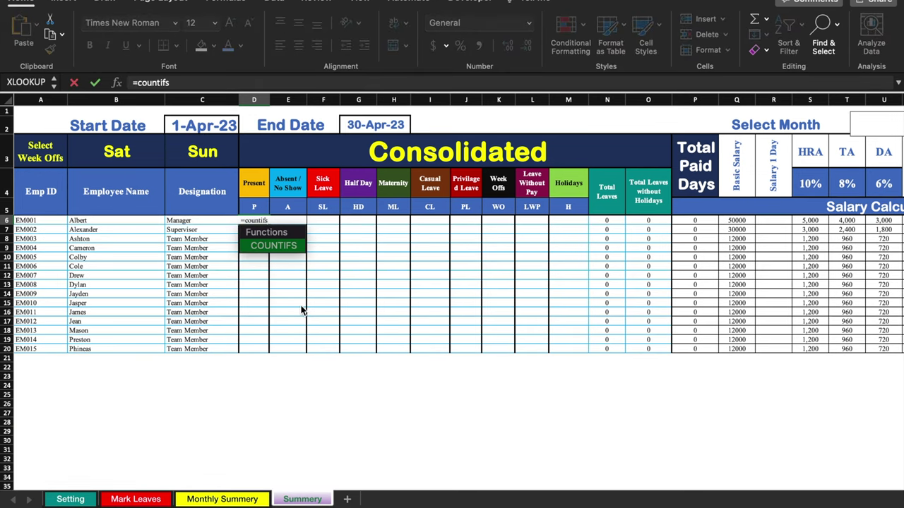
text(()
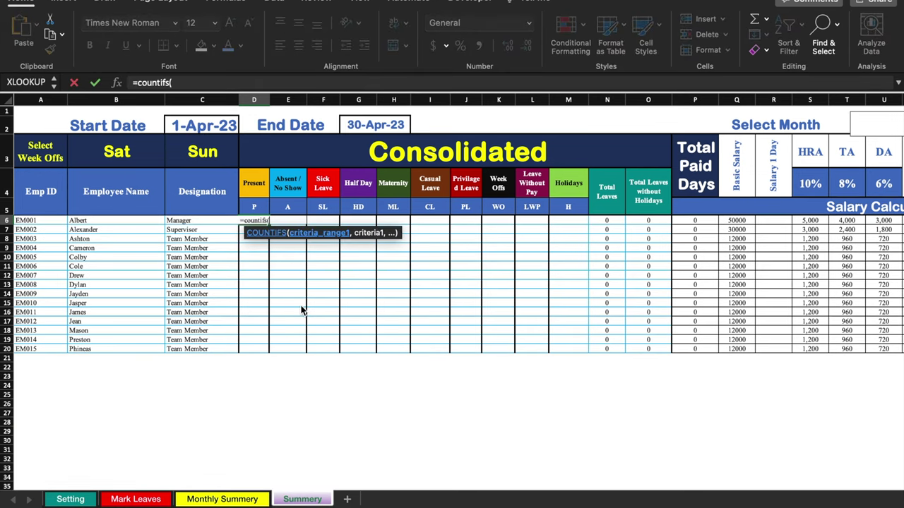
click(137, 499)
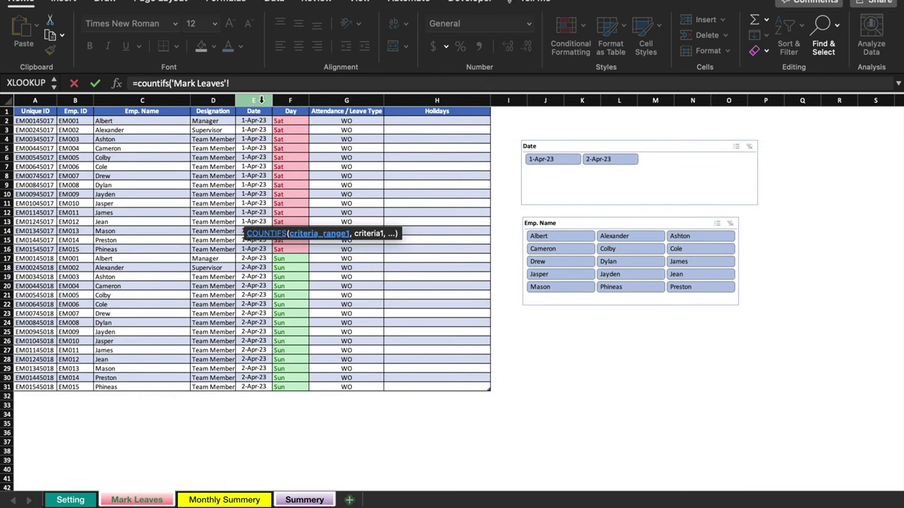
click(260, 101)
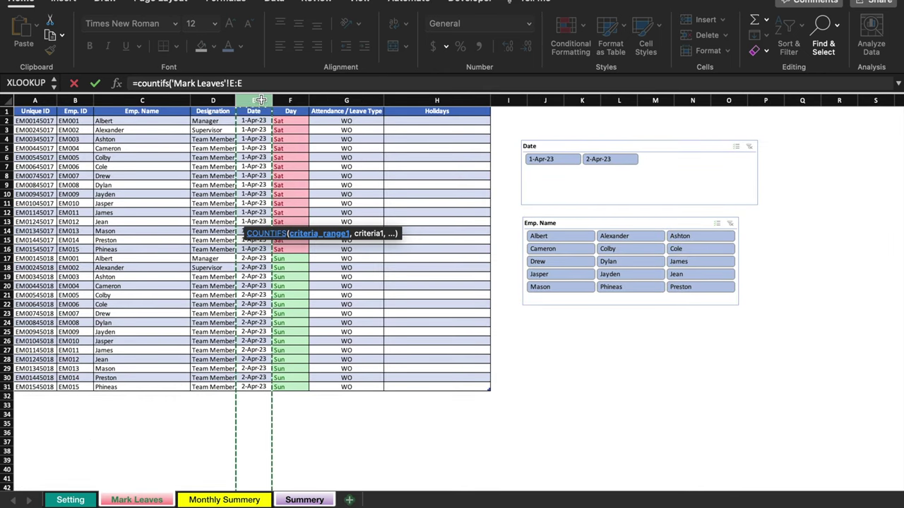
key(F4)
text(,">="&)
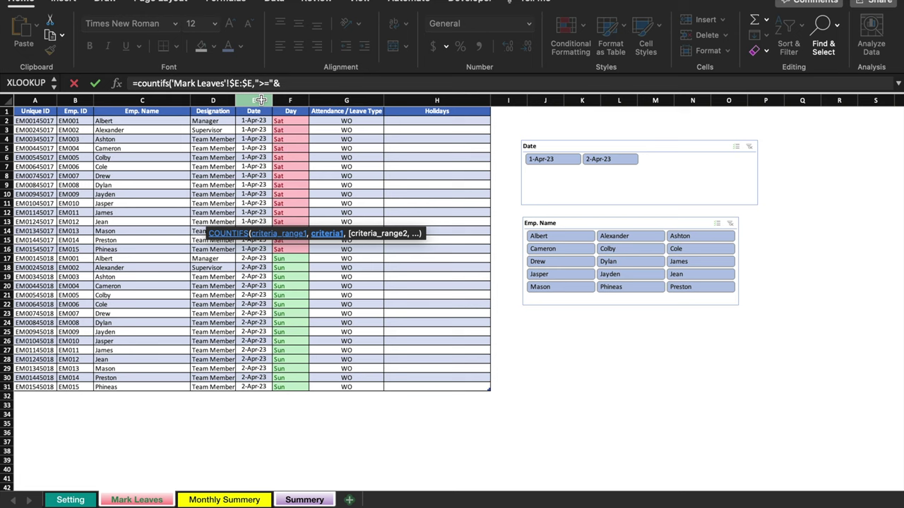
click(304, 500)
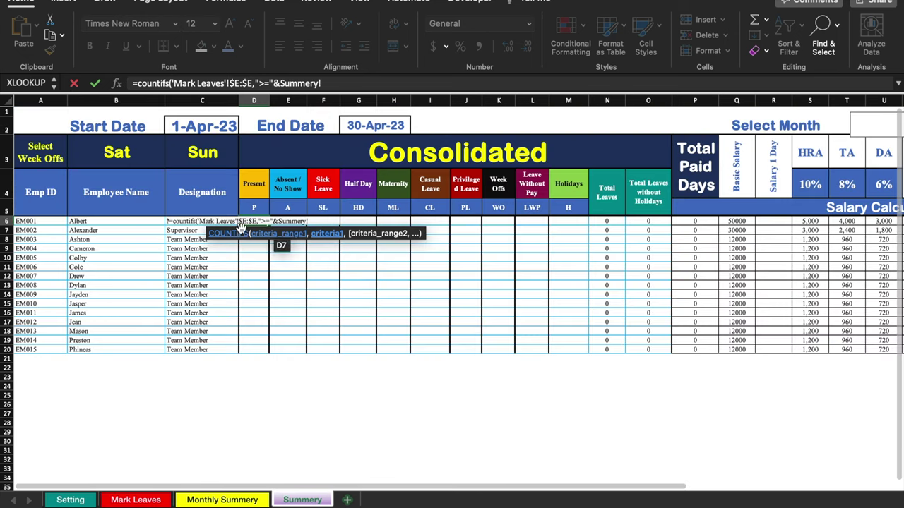
click(200, 127)
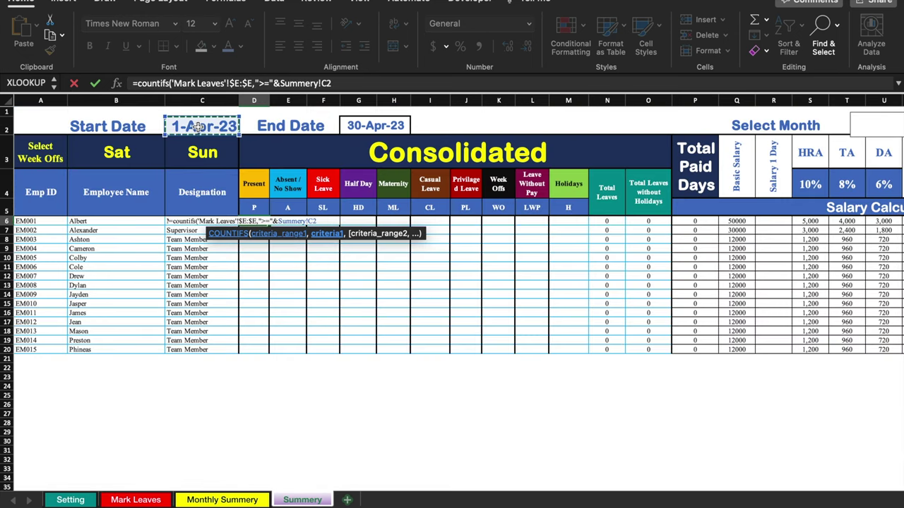
key(F4)
text(,)
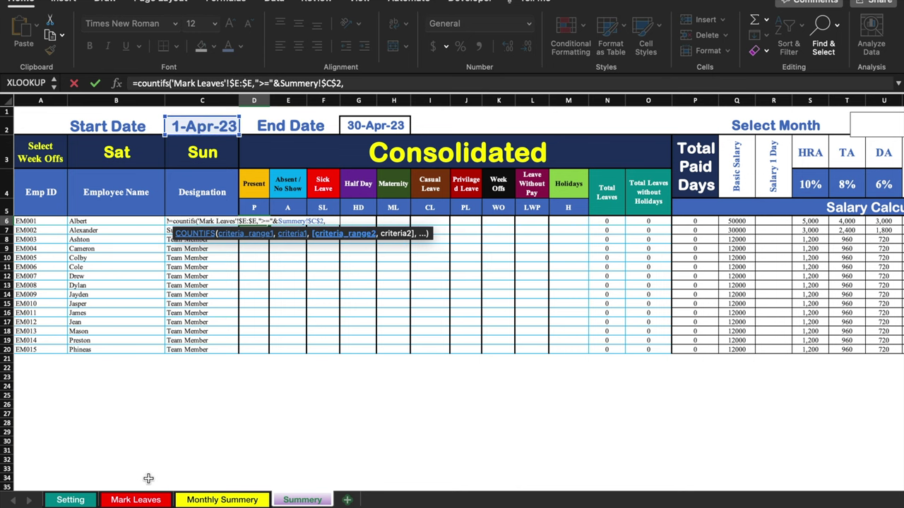
- Add the second COUNTIFS criterion 'Mark Leaves'!$E:$E,"<="&Summery!$G$2 for dates up to the End Date
click(150, 500)
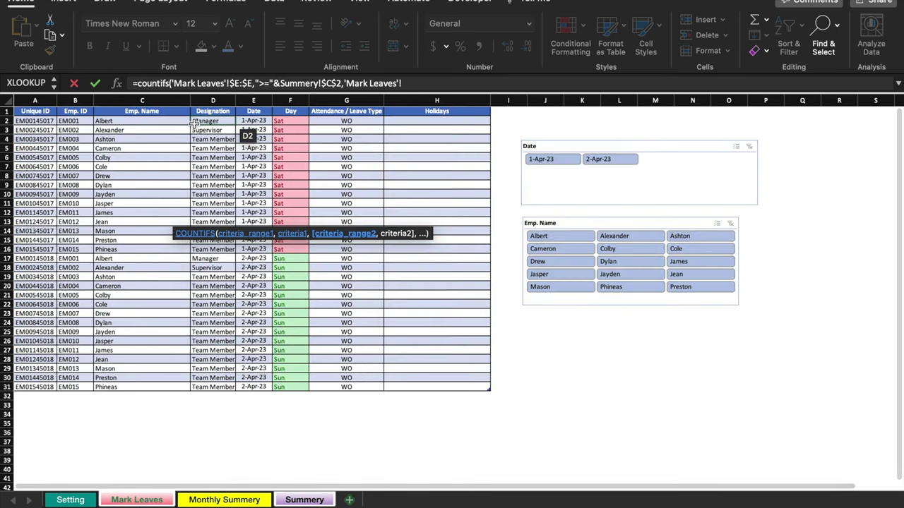
click(255, 101)
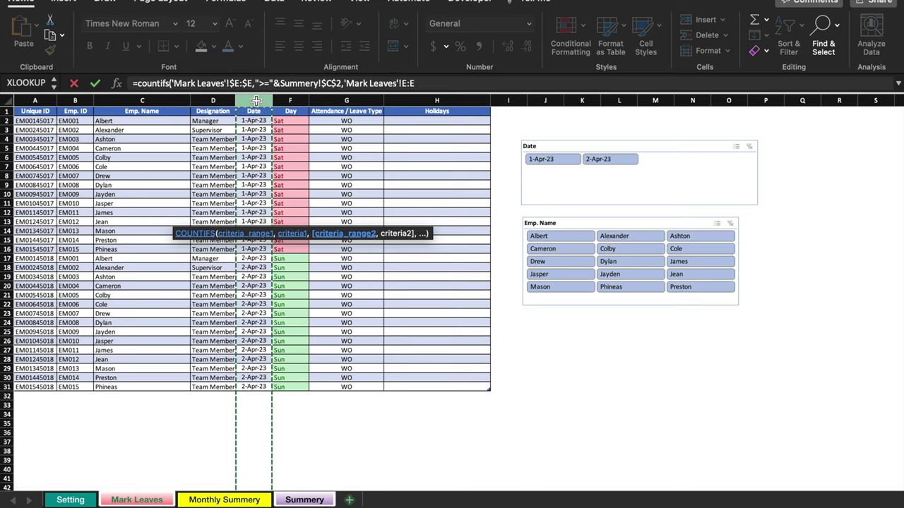
key(F4)
text(,"<="&)
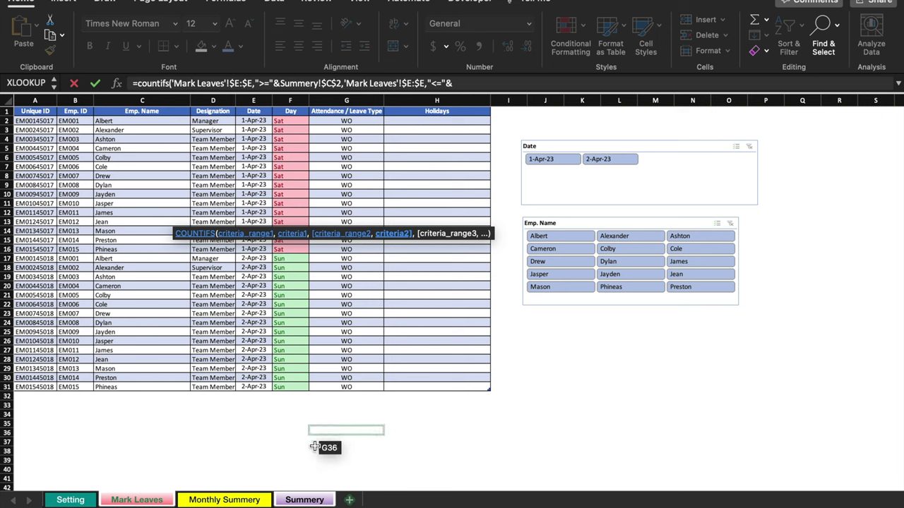
click(309, 500)
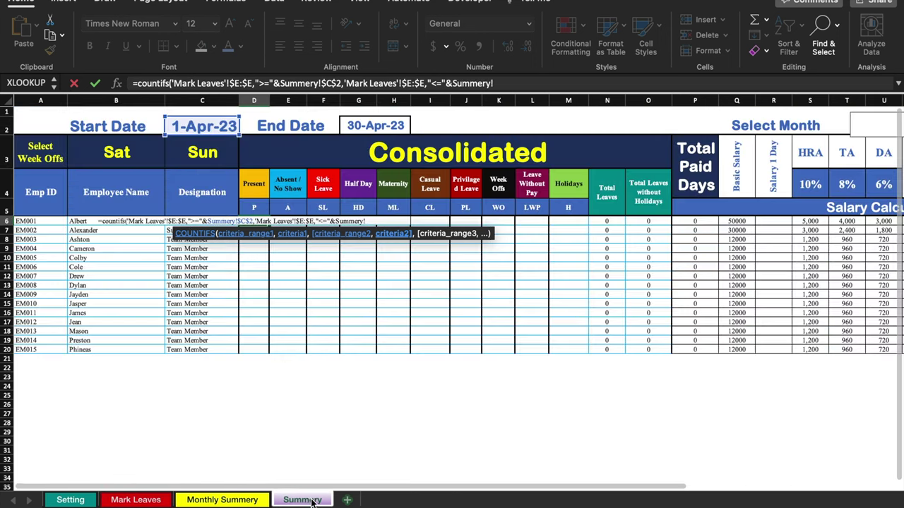
click(378, 126)
key(F4)
text(,)
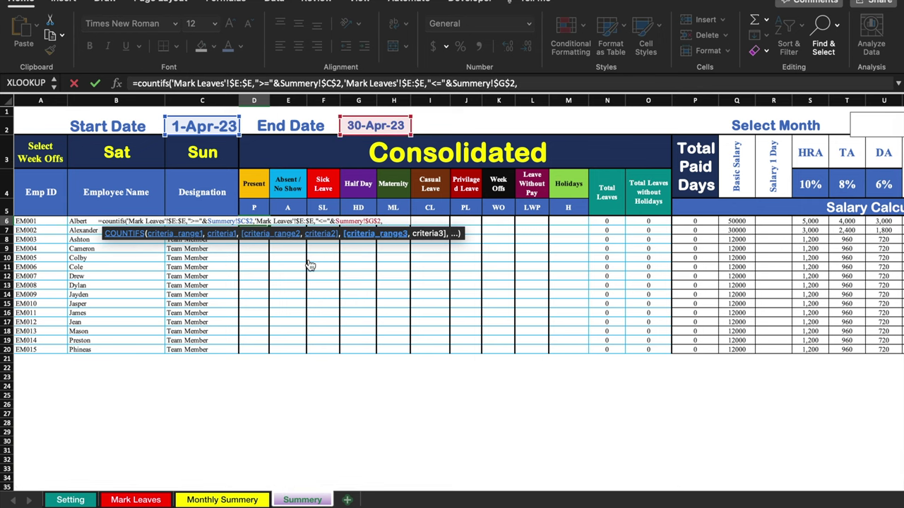
- Add the third COUNTIFS criterion to D6, matching the employee ID column 'Mark Leaves'!$B:$B with Summery!$A6
click(136, 500)
click(76, 101)
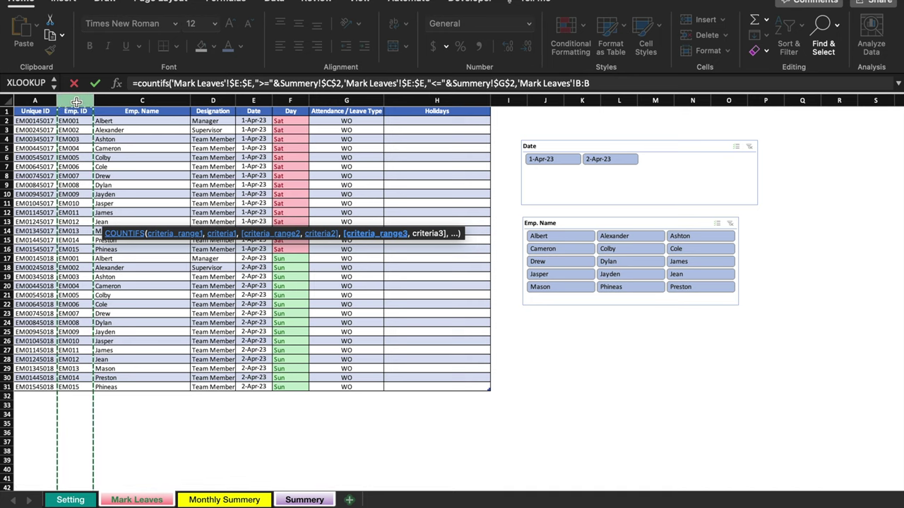
key(F4)
text(,)
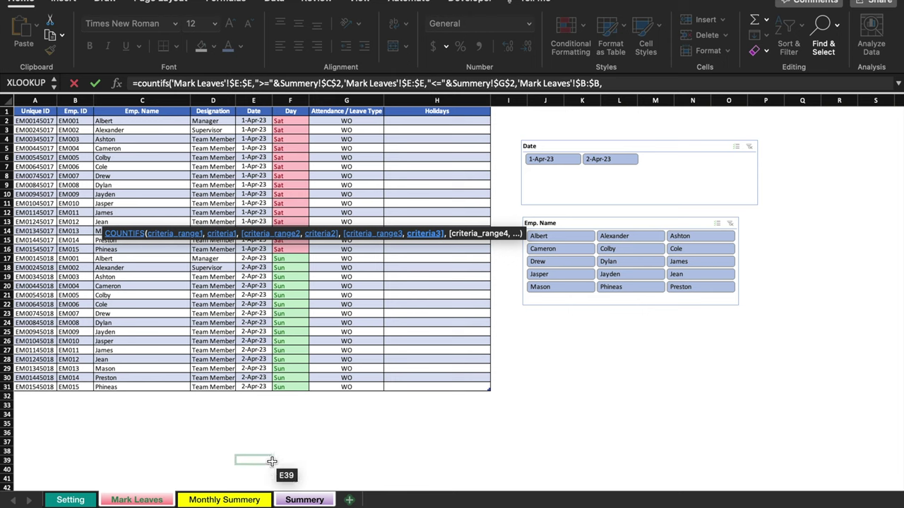
click(311, 501)
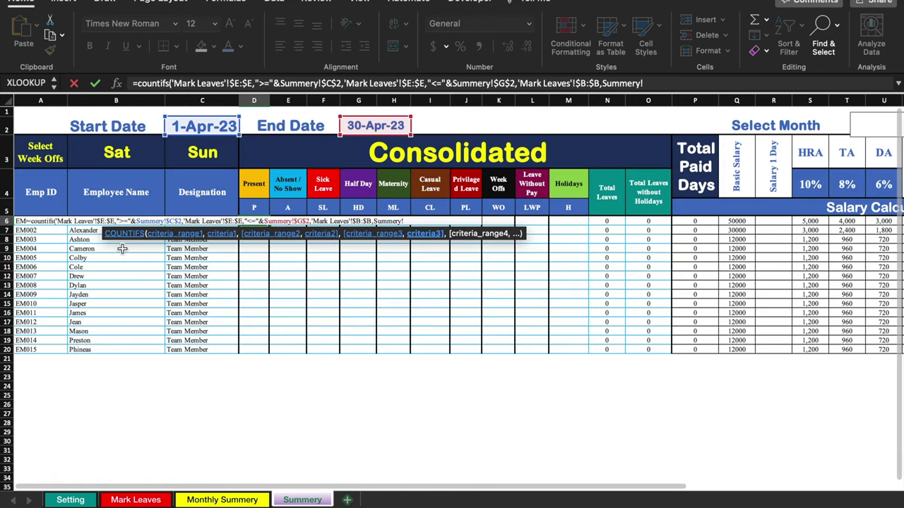
click(51, 227)
click(44, 221)
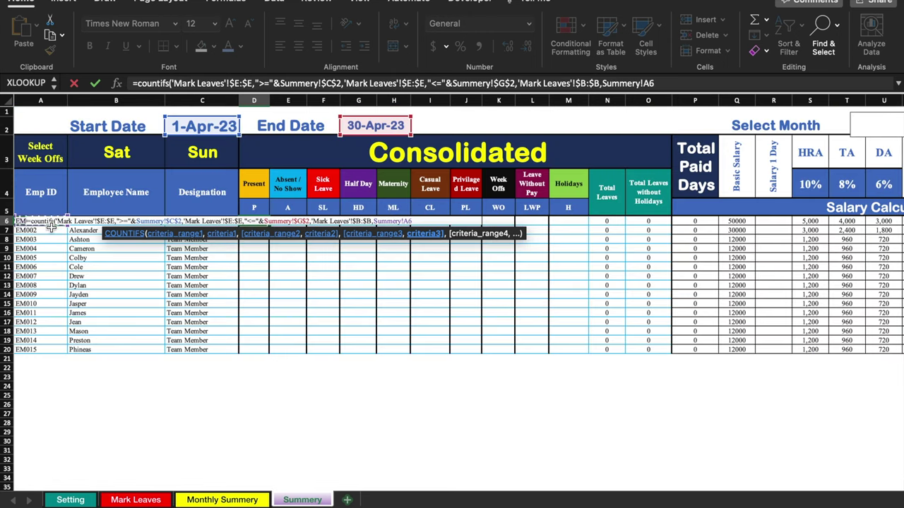
click(644, 84)
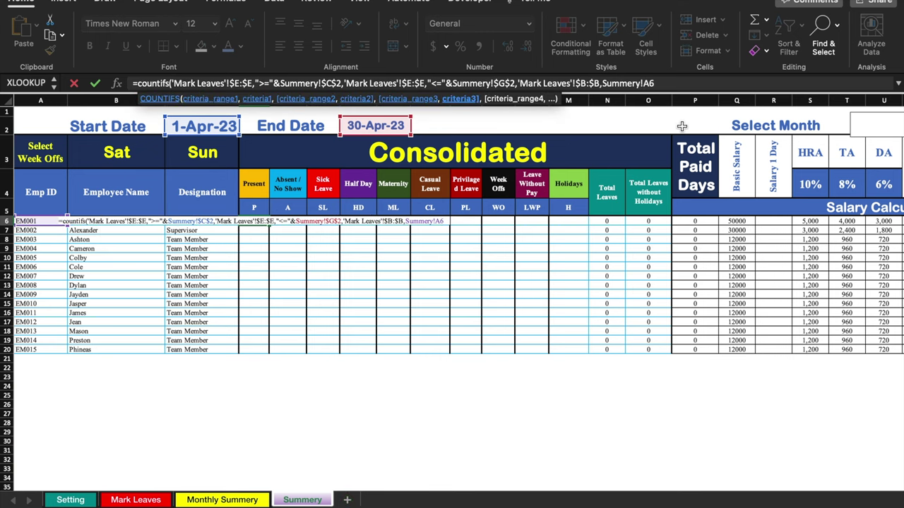
text($E,)
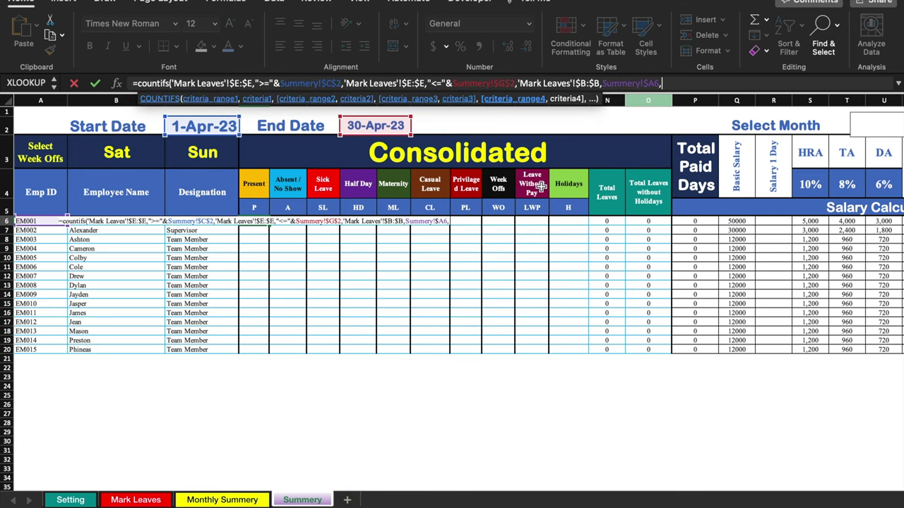
- Add the fourth criterion pair 'Mark Leaves'!$G:$G,Summery!D$5 for the attendance type and complete the COUNTIFS formula in D6
click(153, 501)
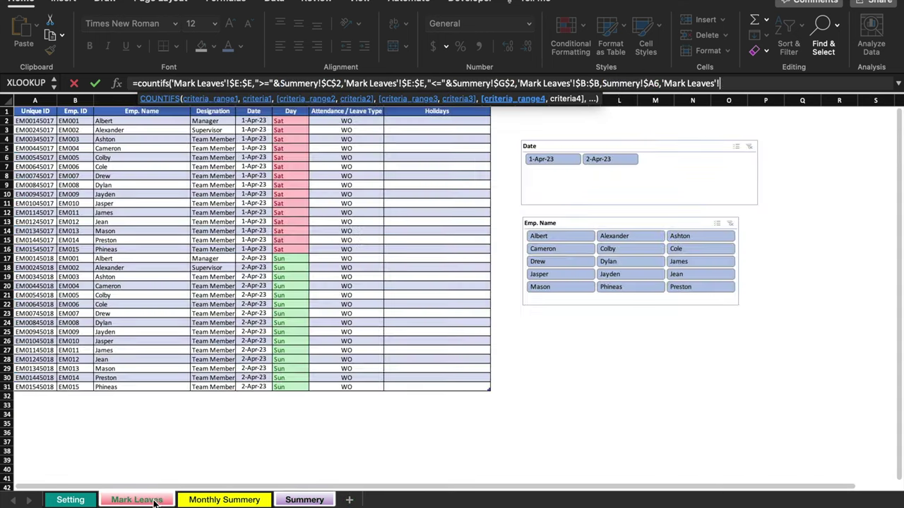
click(346, 109)
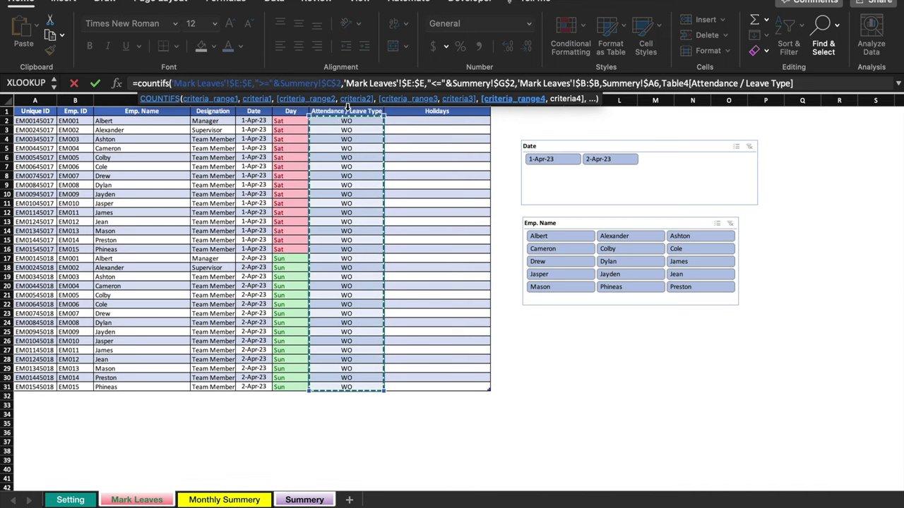
click(347, 105)
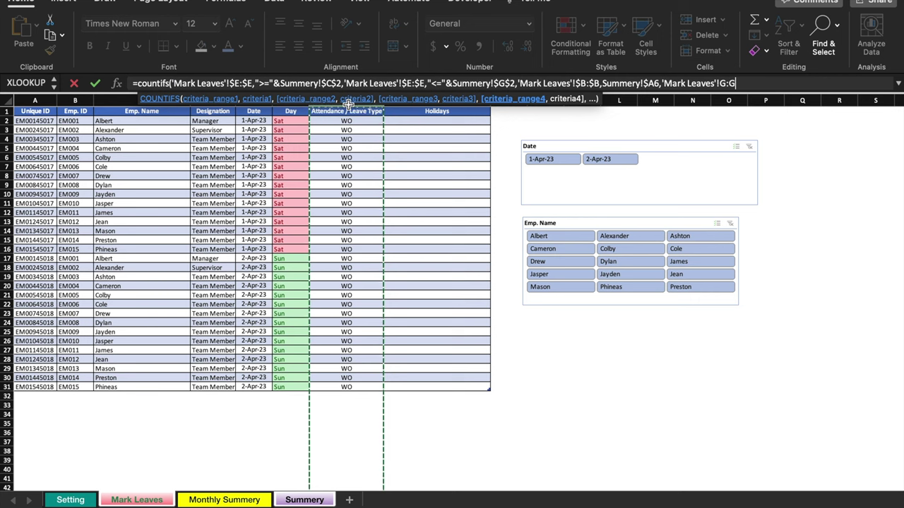
text(,)
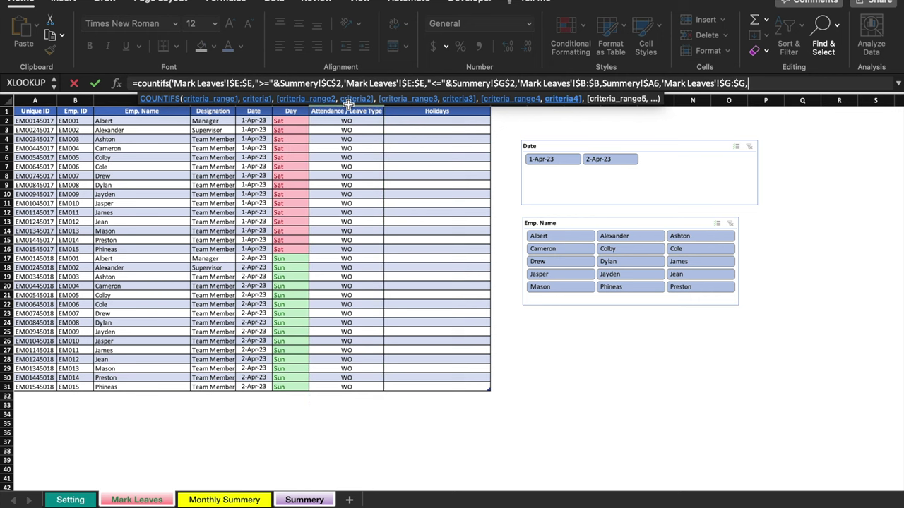
click(305, 500)
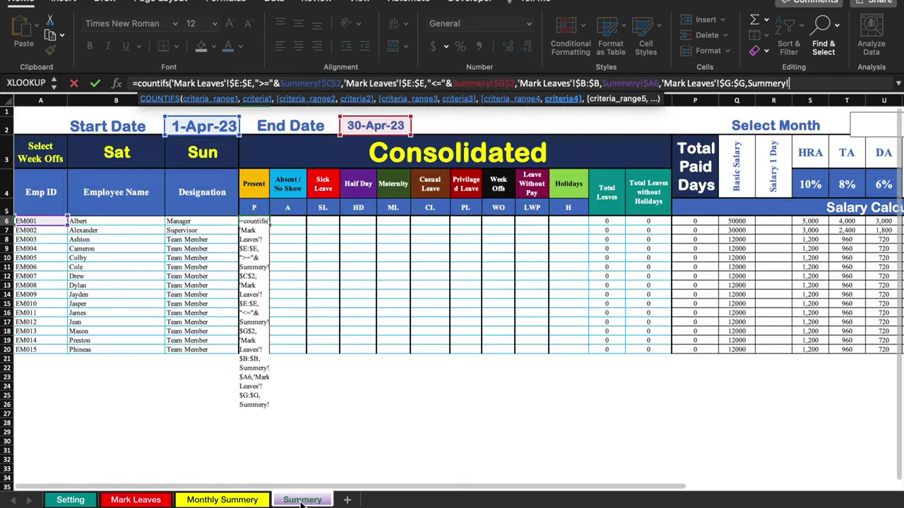
click(254, 207)
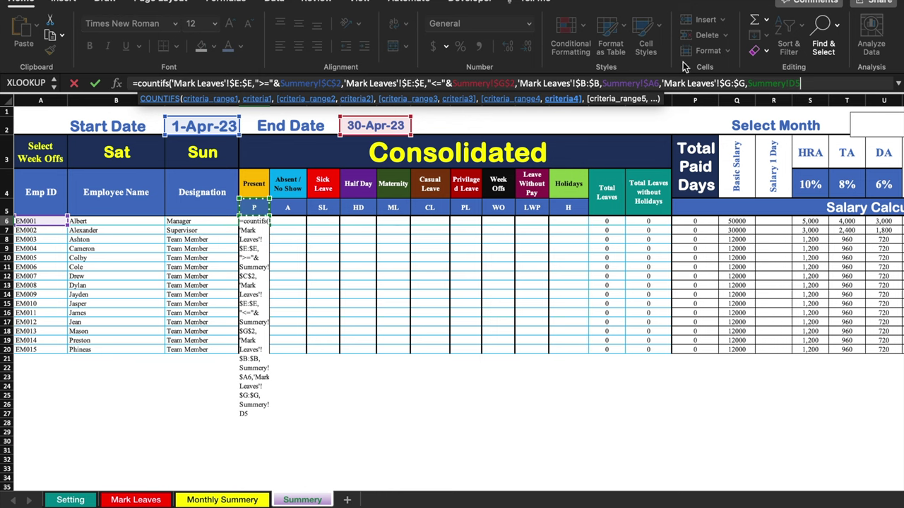
click(796, 83)
key(F4)
key(F4)
text())
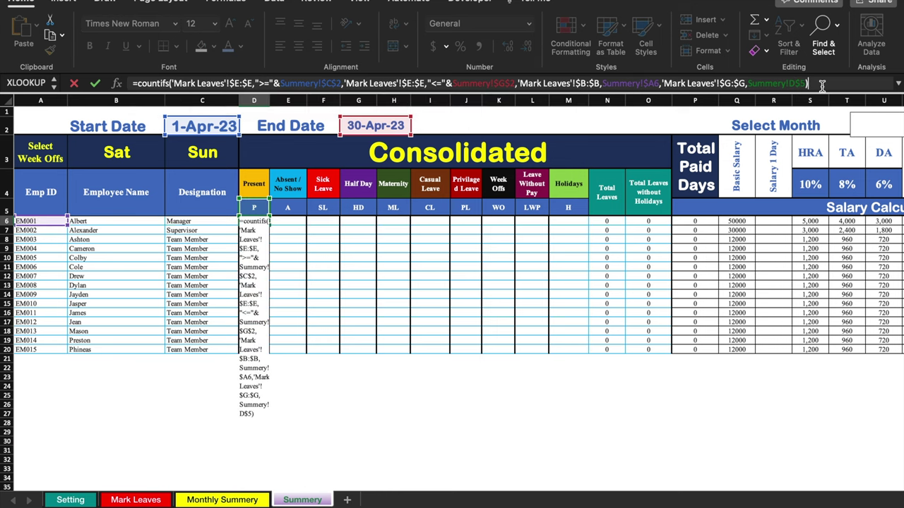
key(Return)
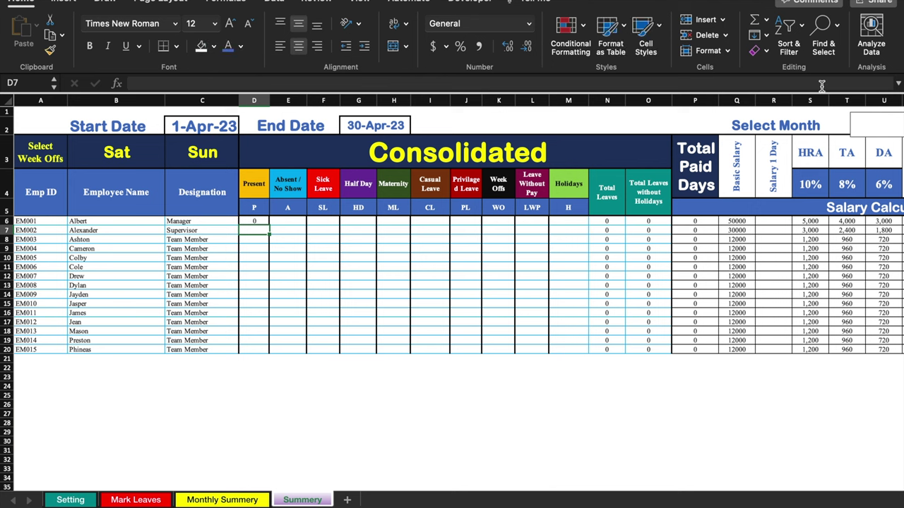
- Fill the COUNTIFS formula from D6 down to row 20 and across to column M
click(262, 221)
drag(269, 223, 269, 353)
drag(269, 353, 581, 360)
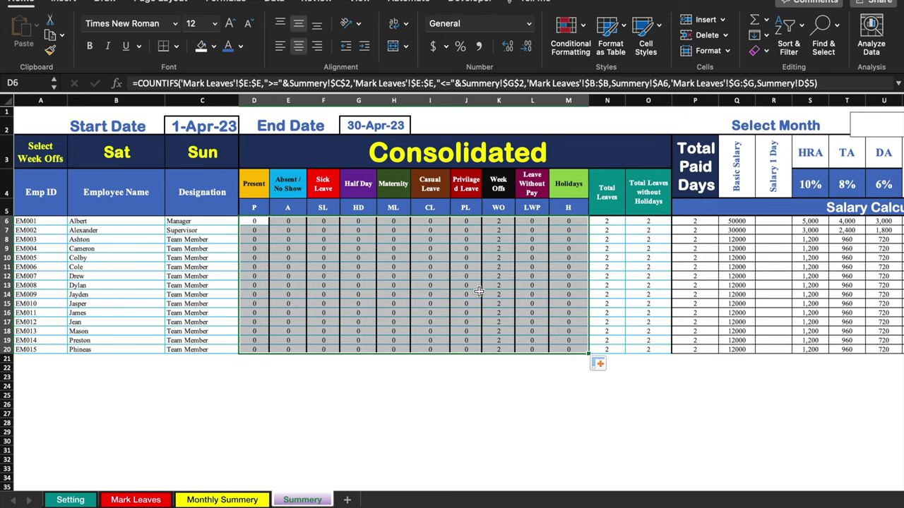
- Create a conditional formatting rule on D6:M20 for cell values equal to 0
click(575, 32)
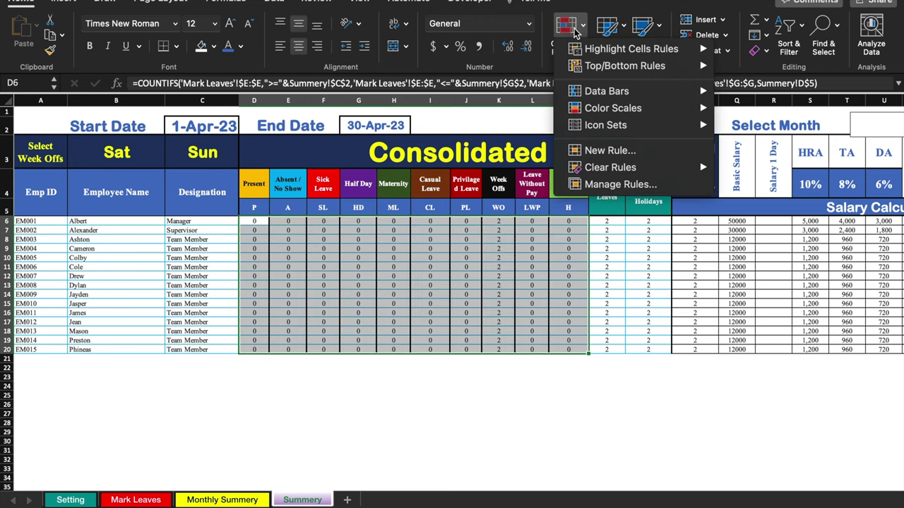
mouse_move(617, 50)
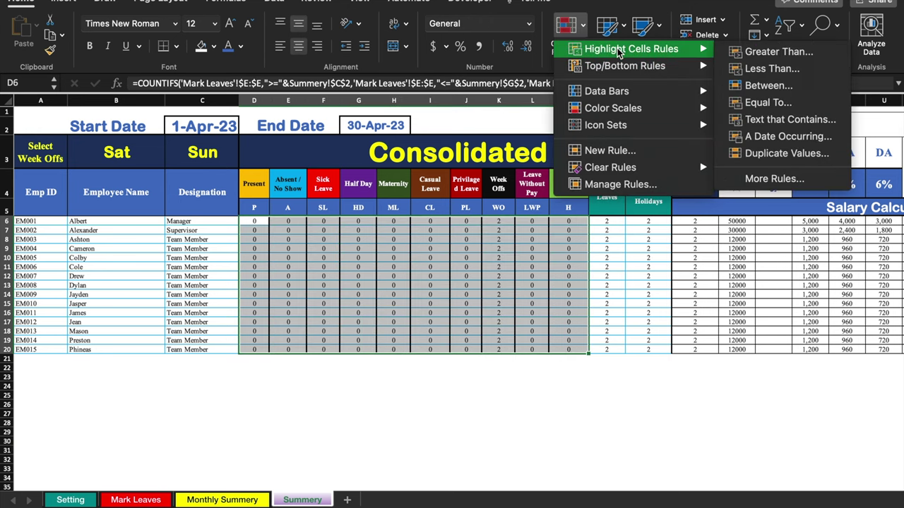
click(777, 104)
click(542, 156)
text(0)
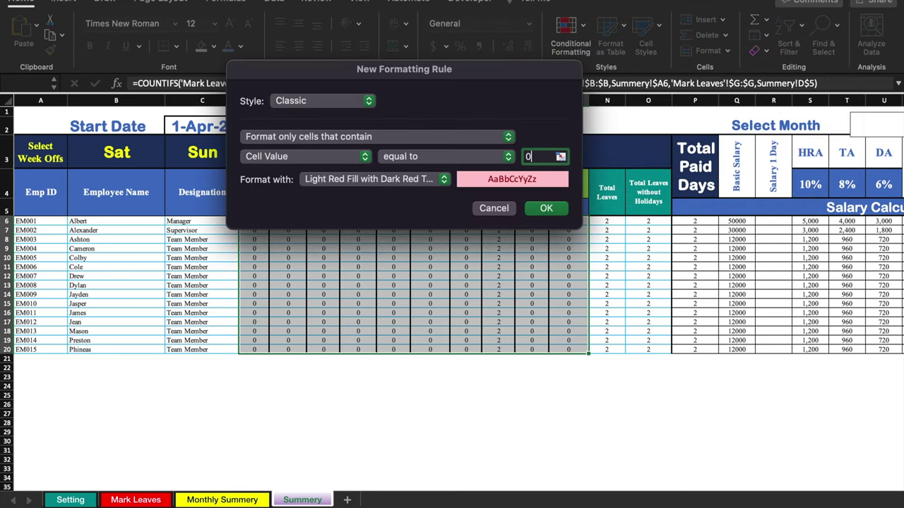
- Give the zero-value rule a custom format with a white font colour and apply it
click(445, 180)
click(407, 272)
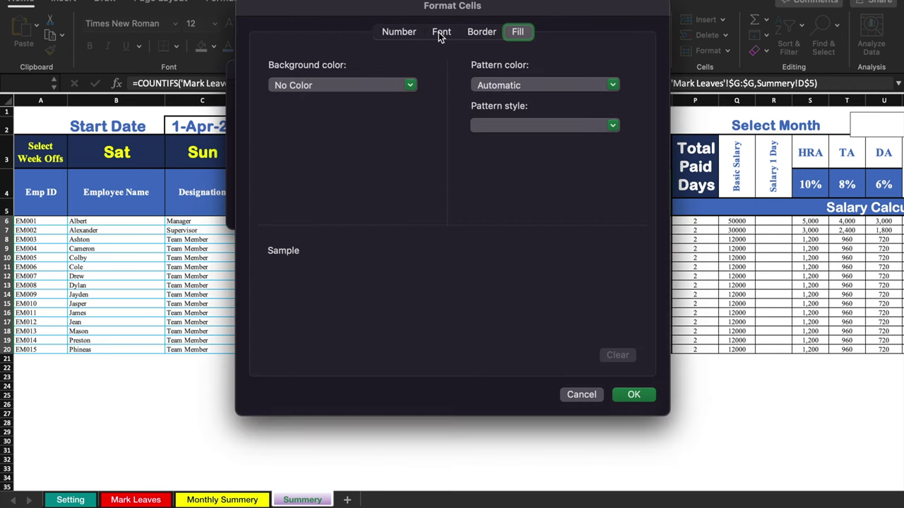
click(440, 32)
click(545, 194)
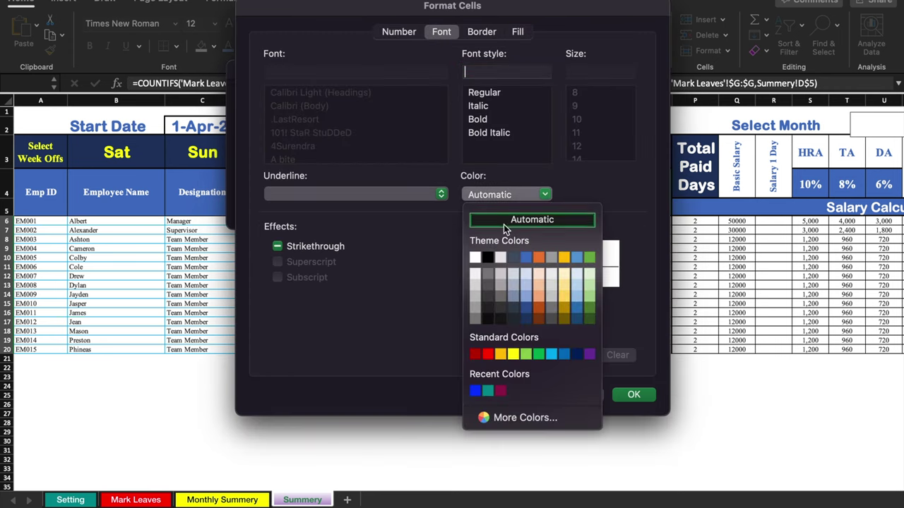
click(476, 257)
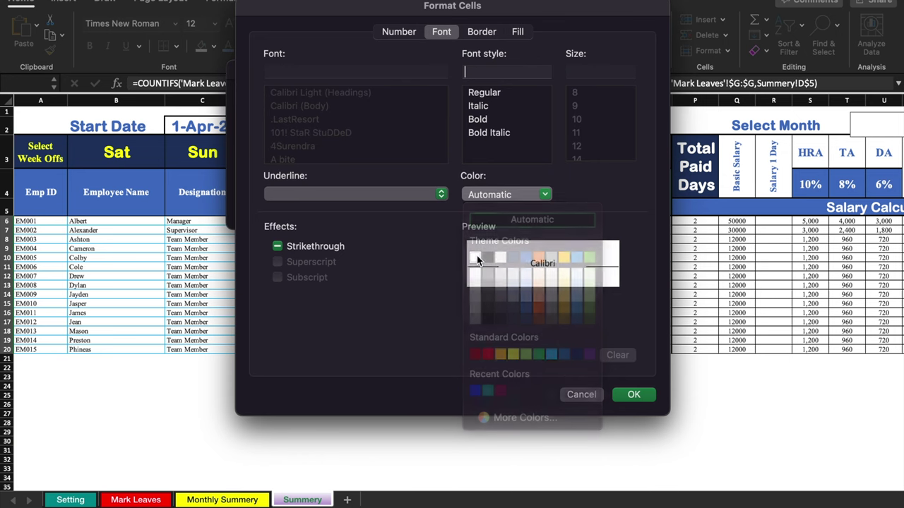
click(645, 396)
click(545, 210)
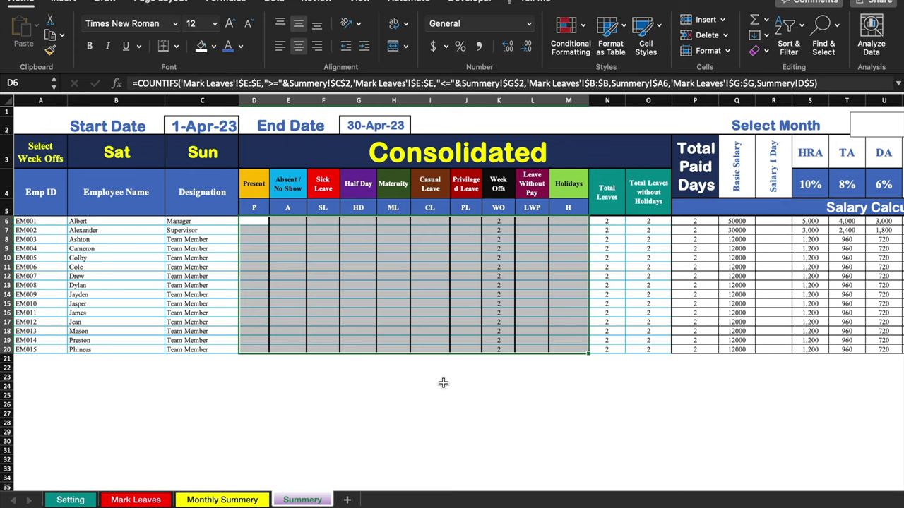
- Start the Salary 1 Day formula in R6 by dividing the Basic Salary in Q6 by a COUNT function
click(771, 221)
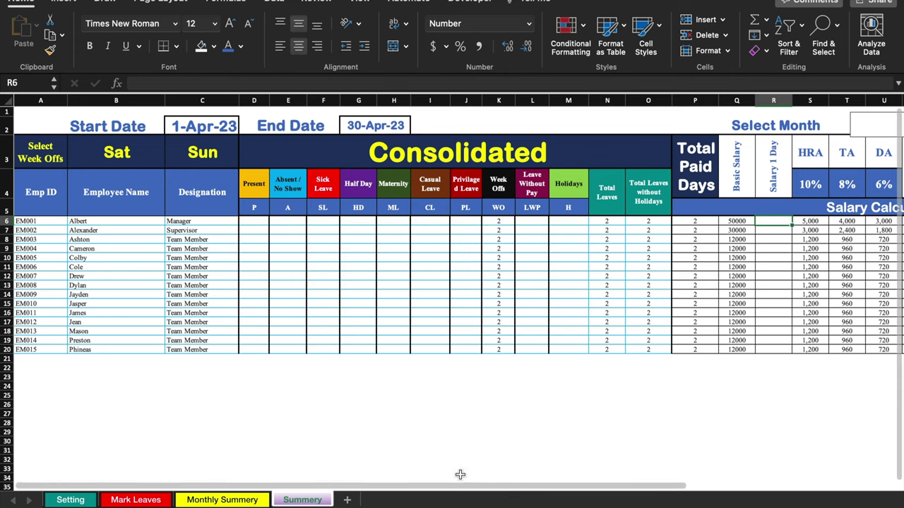
scroll(466, 491, right, 5)
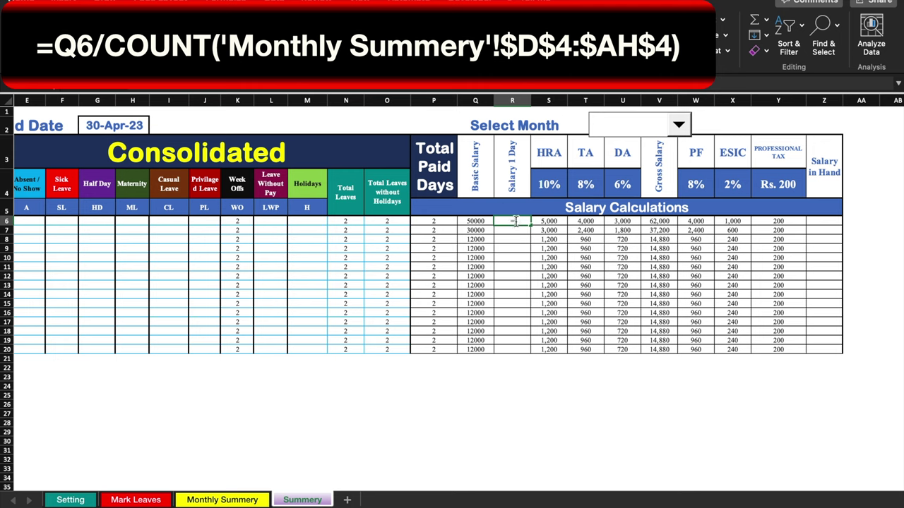
text(=)
click(472, 221)
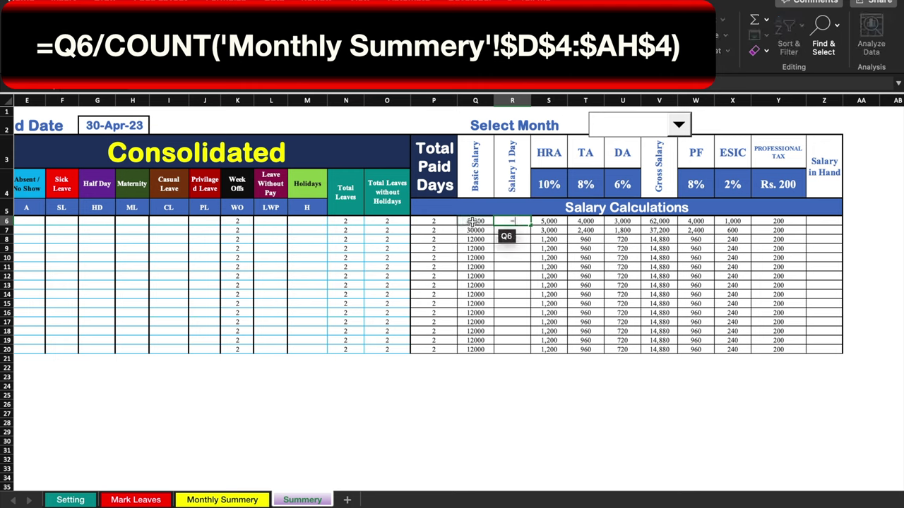
text(/)
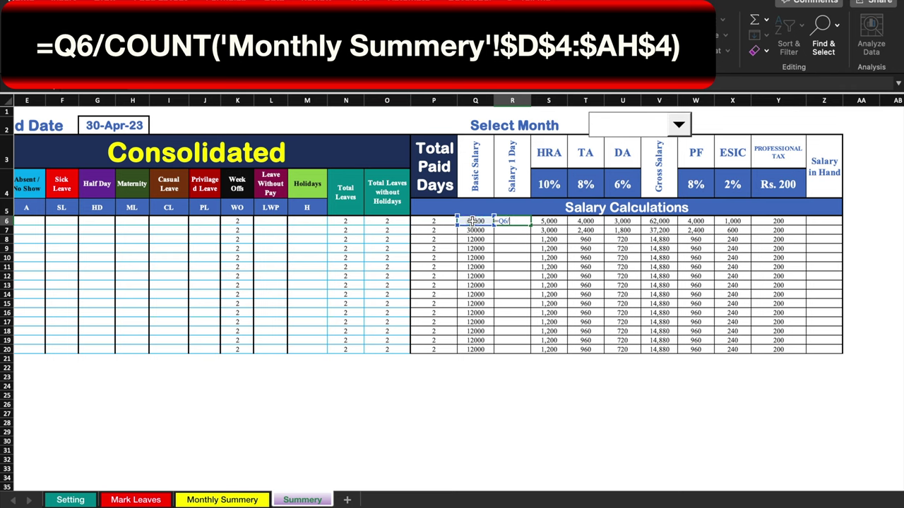
text(co)
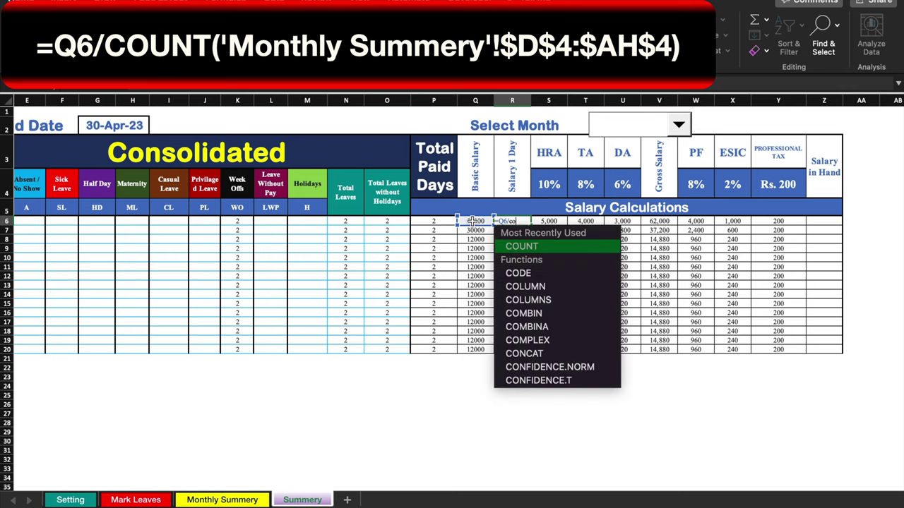
text(unt()
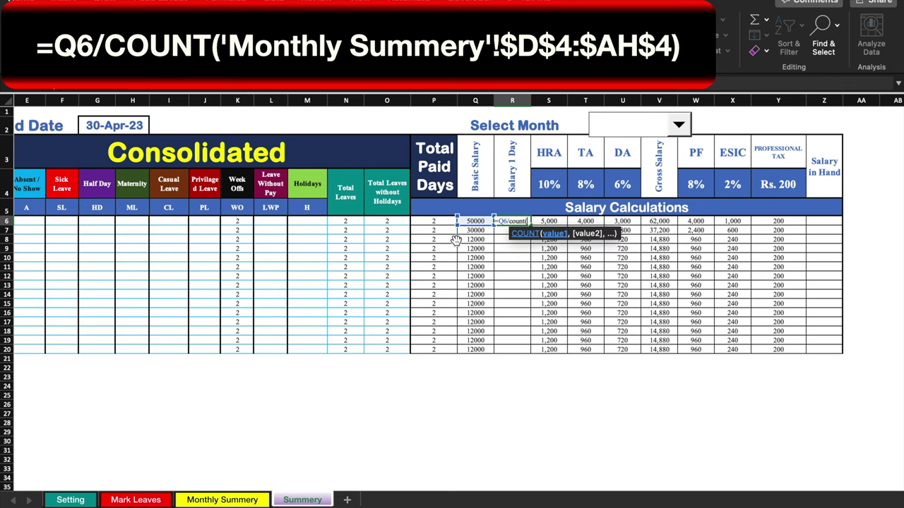
- Complete the COUNT with the date range 'Monthly Summery'!$D$4:$AH$4 and fill the R6 formula down to R20
click(239, 500)
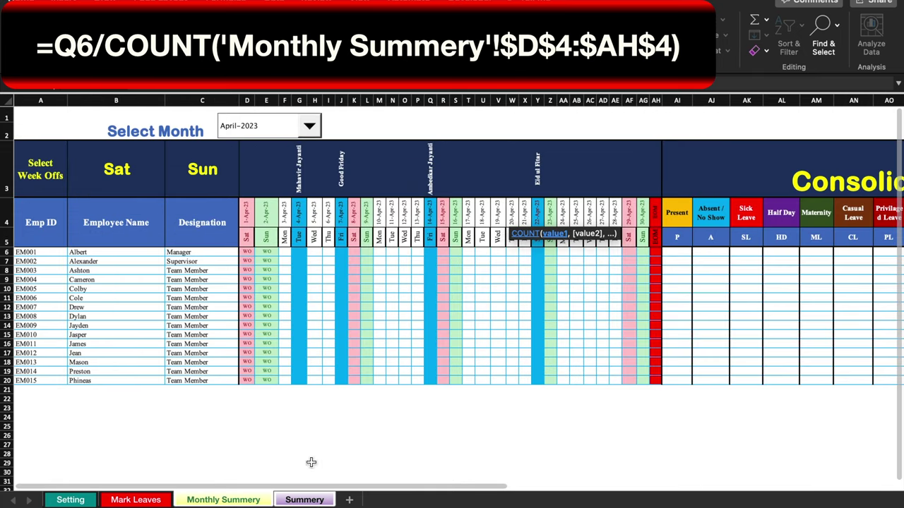
click(252, 221)
drag(252, 221, 654, 210)
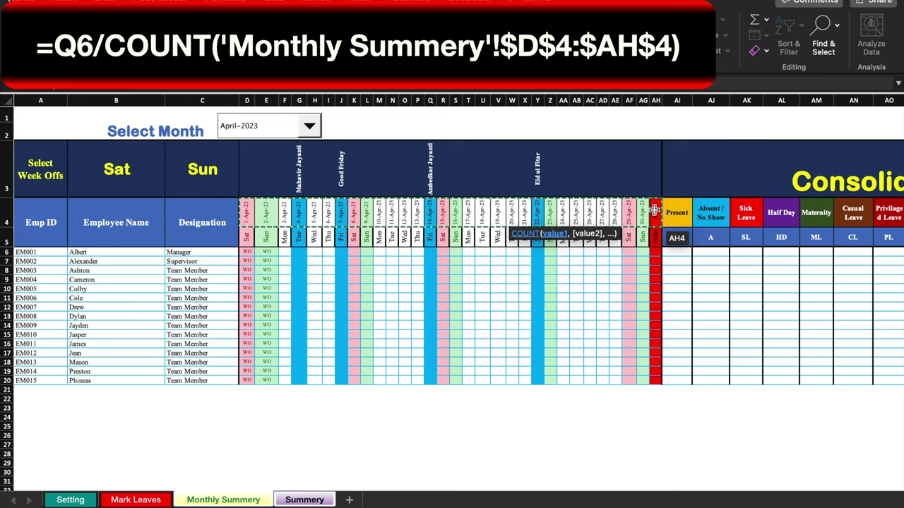
key(Return)
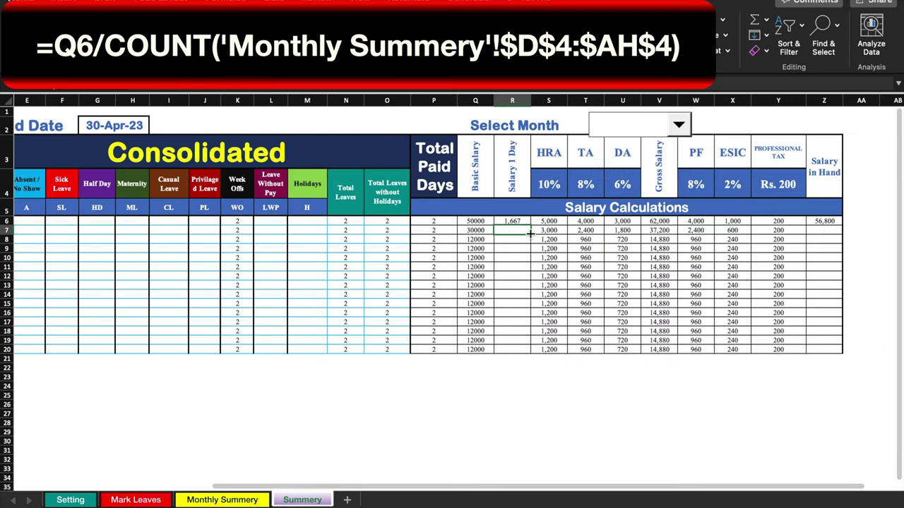
click(520, 221)
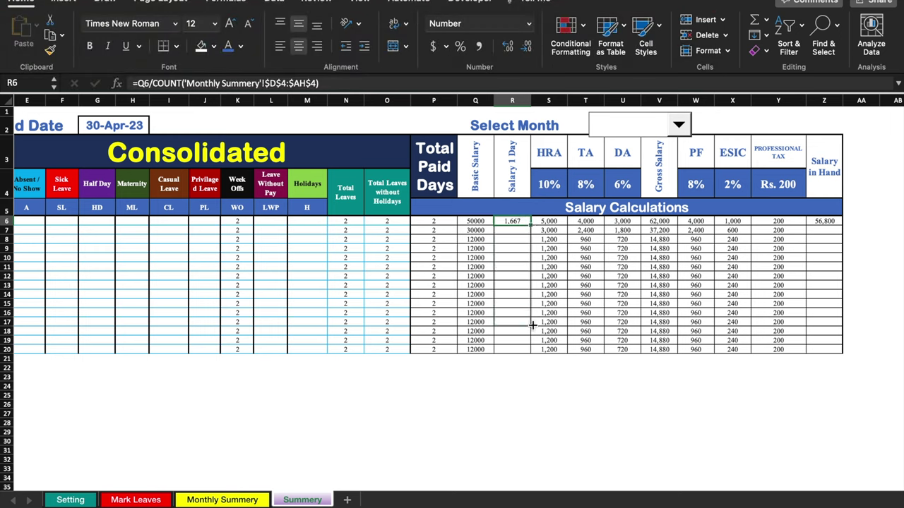
drag(532, 349, 533, 350)
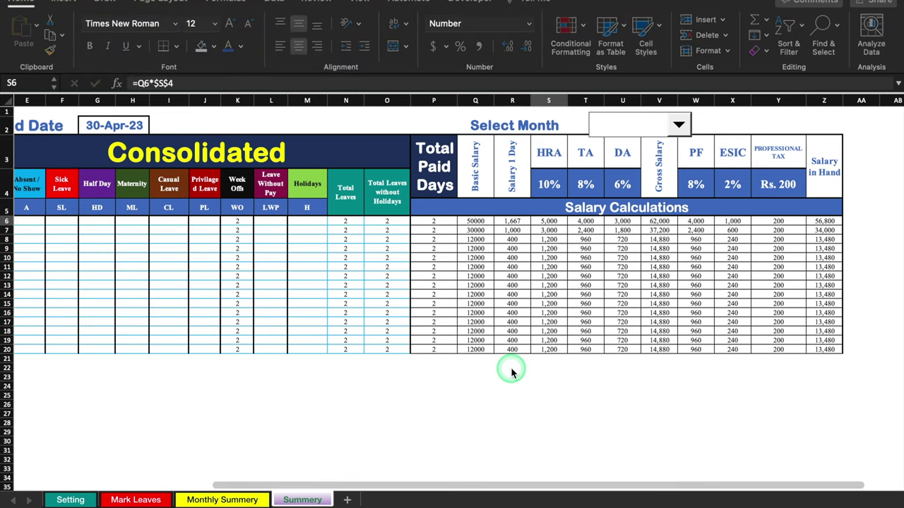
- Review the row 6 salary formulas for HRA, TA, DA, Gross Salary, PF, ESIC, Professional Tax and Salary in Hand
click(549, 222)
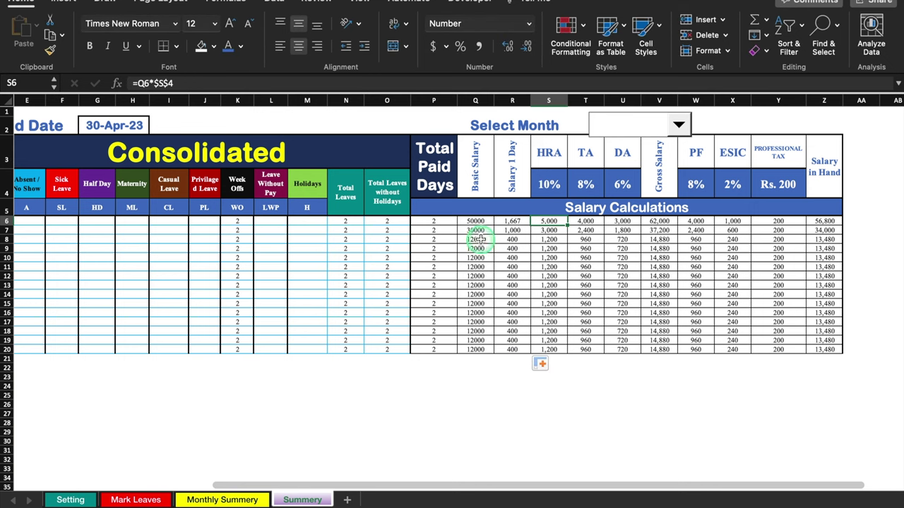
click(585, 222)
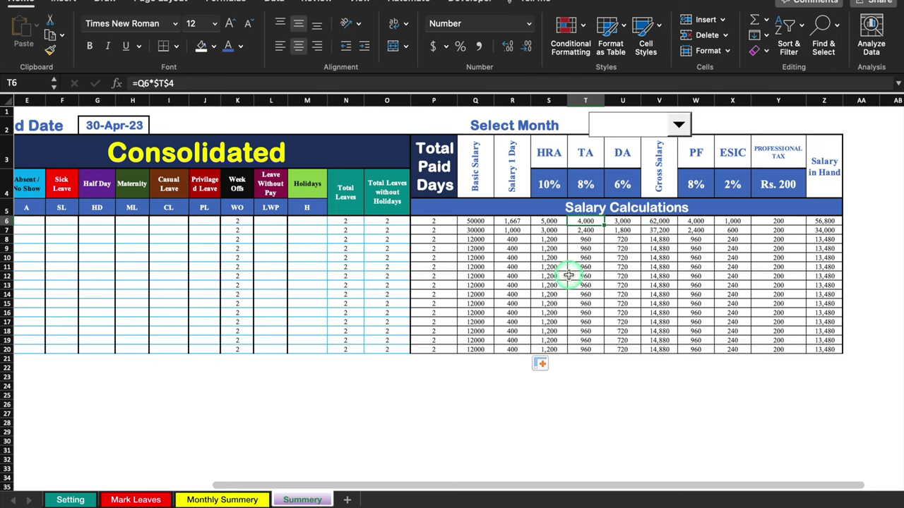
click(625, 221)
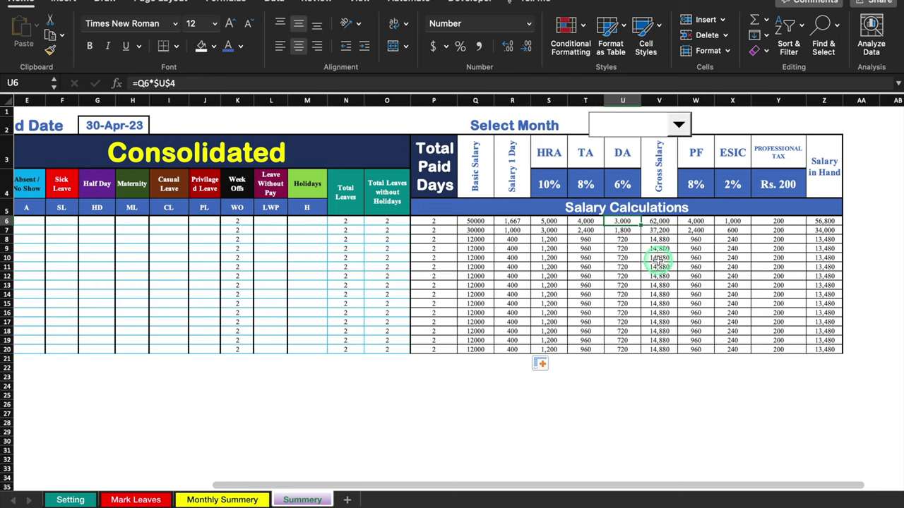
click(664, 221)
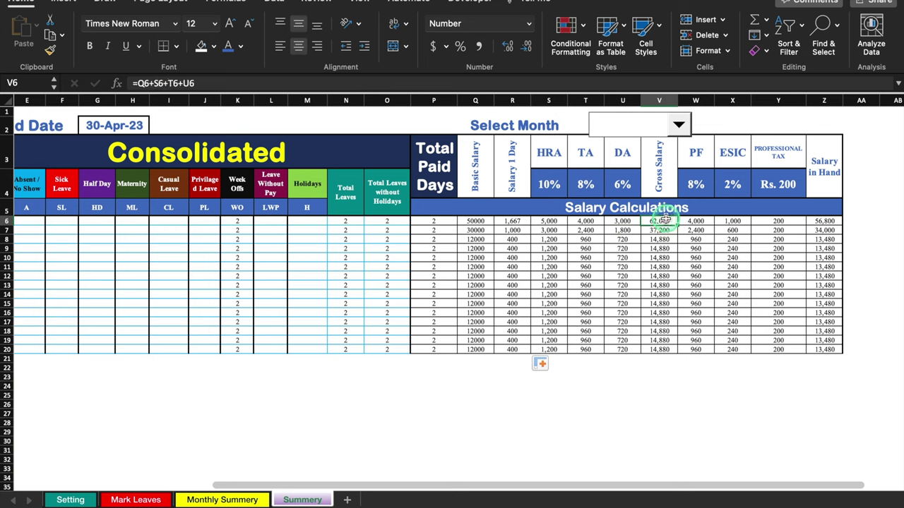
click(704, 221)
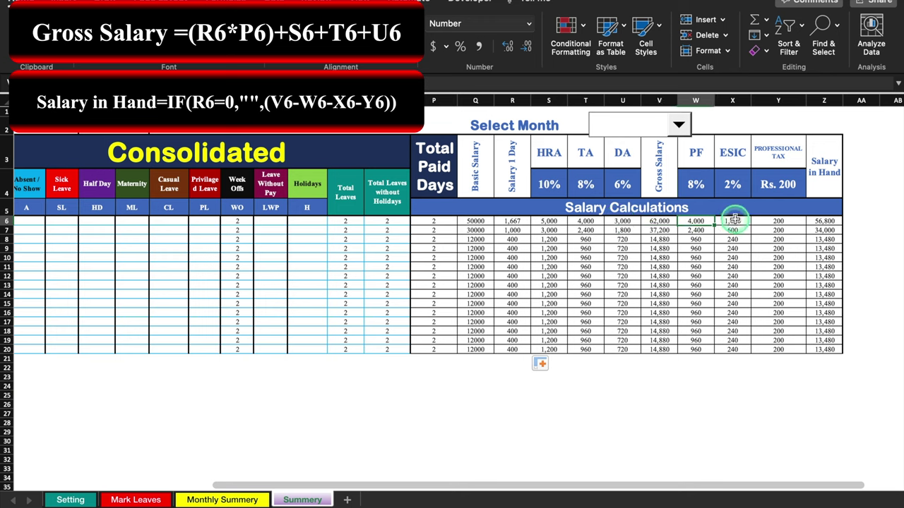
click(734, 220)
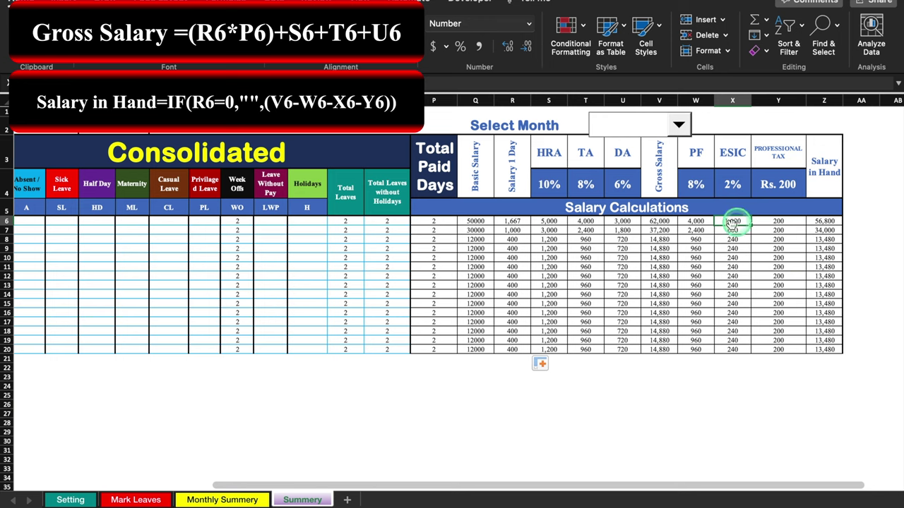
key(Right)
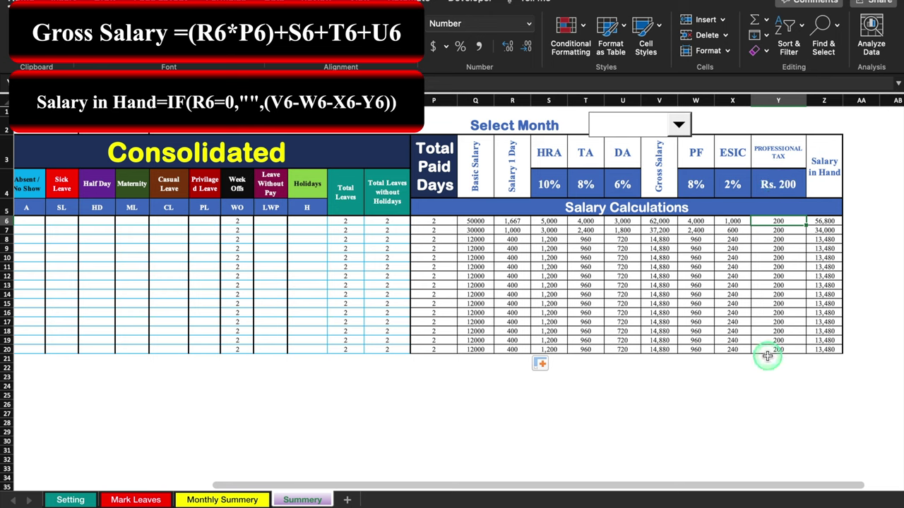
click(823, 222)
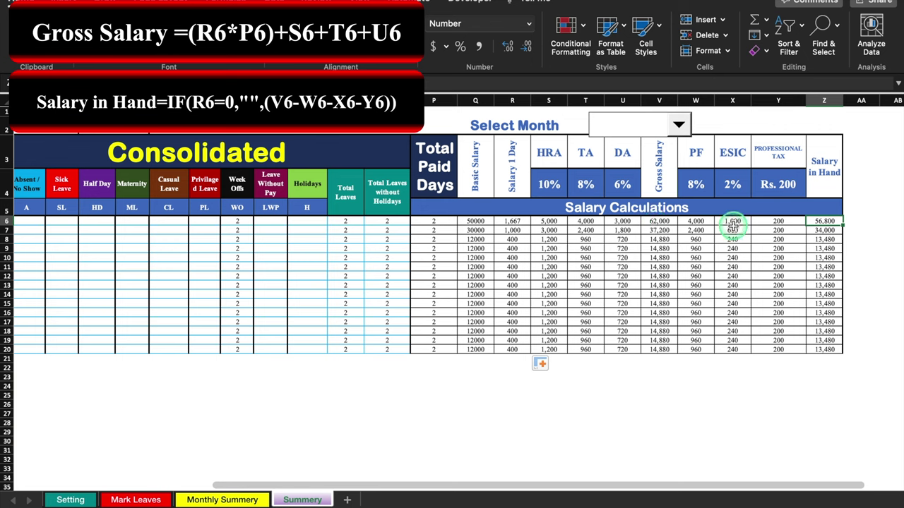
click(867, 248)
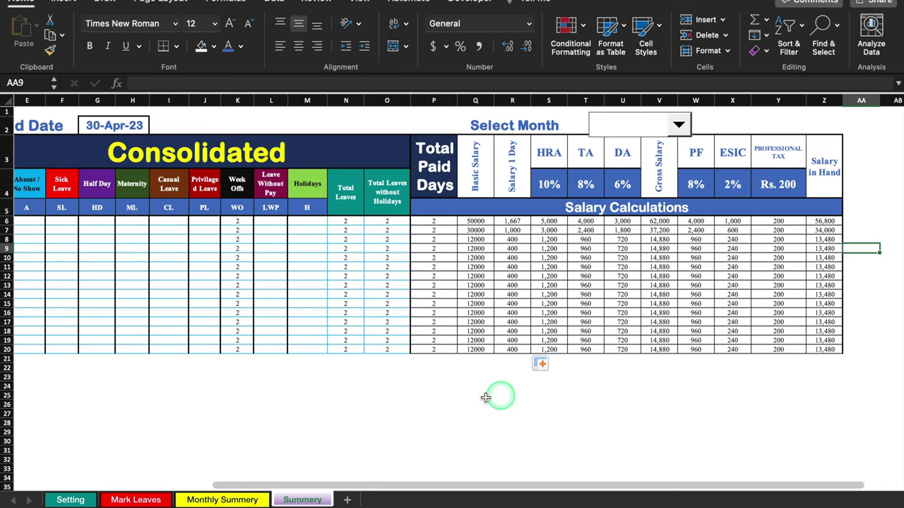
- Set the Summery sheet's Start Date in C2 to 1/1/2023
drag(516, 484, 240, 412)
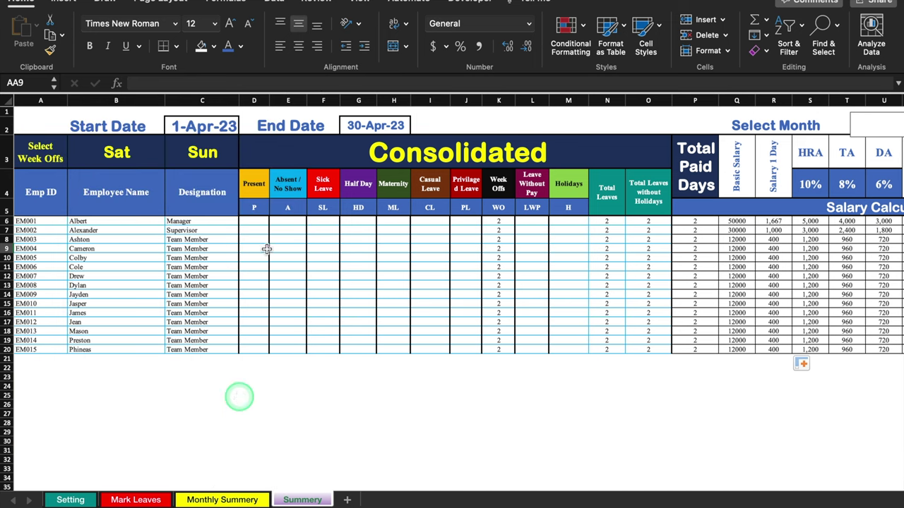
click(219, 126)
click(352, 124)
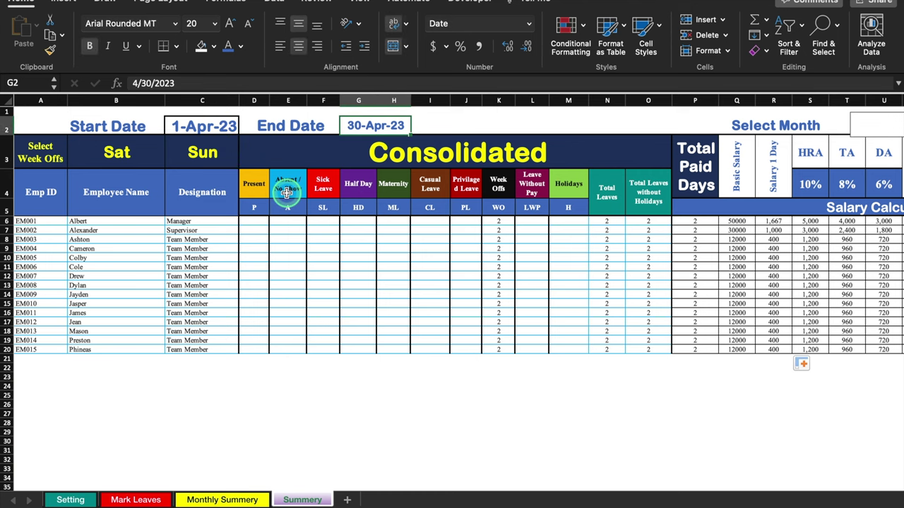
click(209, 124)
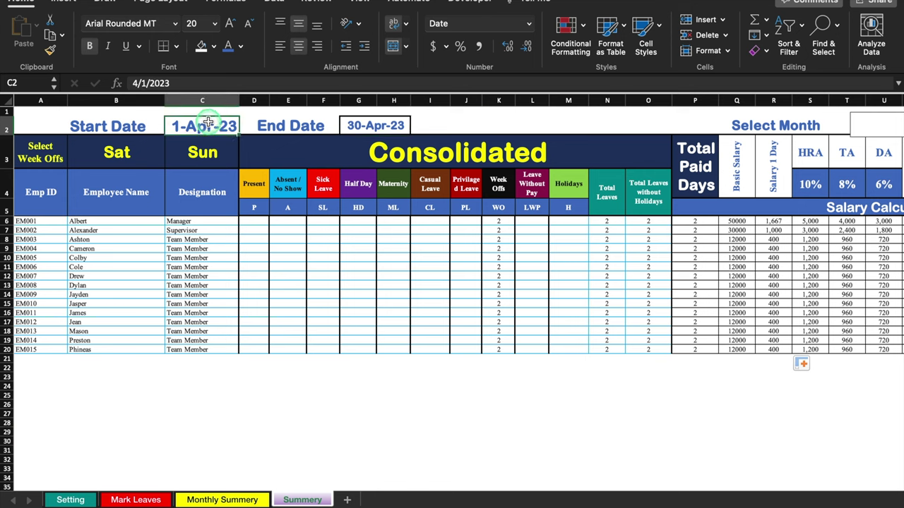
click(375, 125)
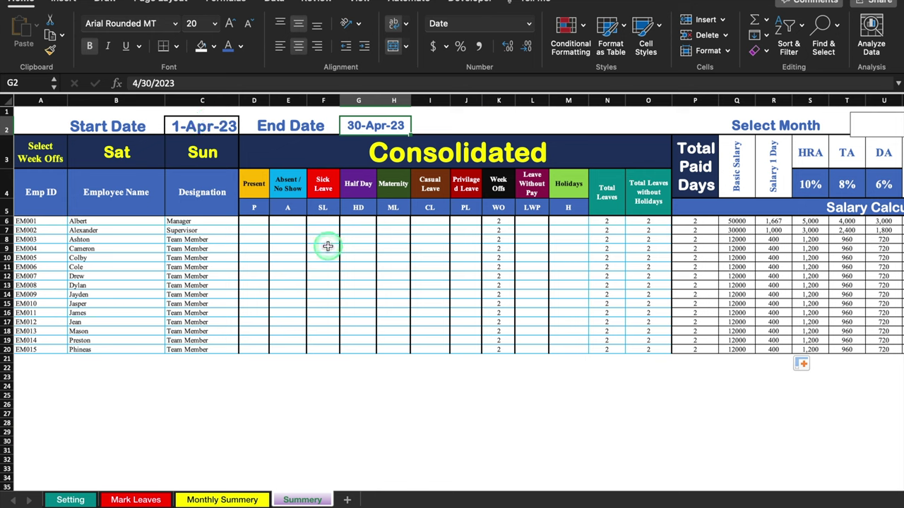
click(198, 125)
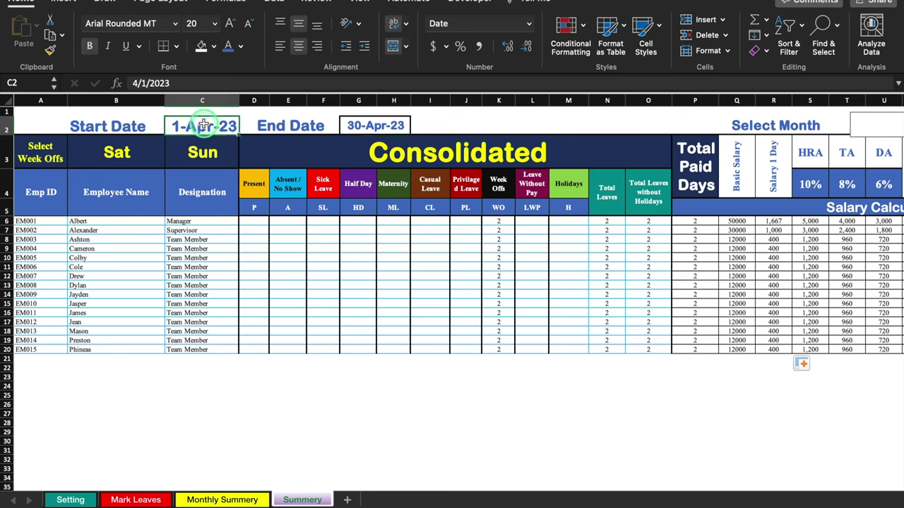
double_click(141, 83)
text(1/1/2023)
key(Return)
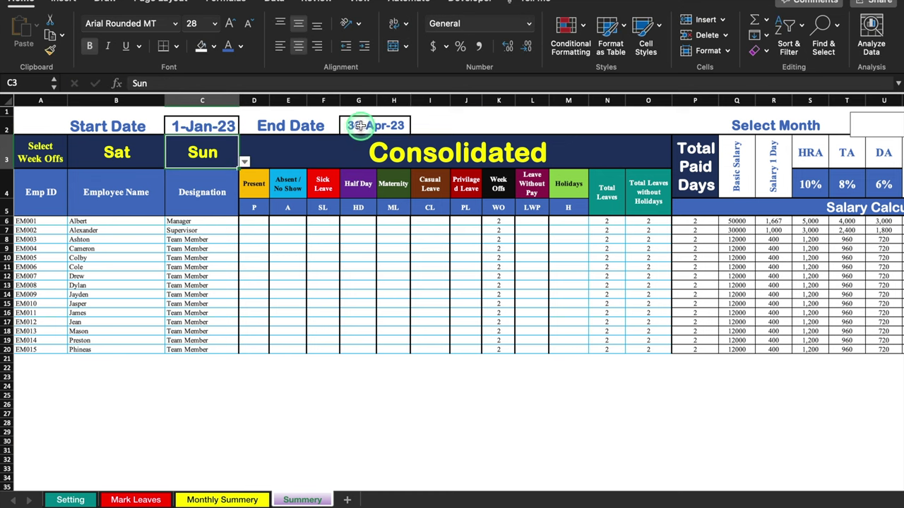
- Set the End Date in G2 to 12/31/2023
click(359, 125)
double_click(141, 82)
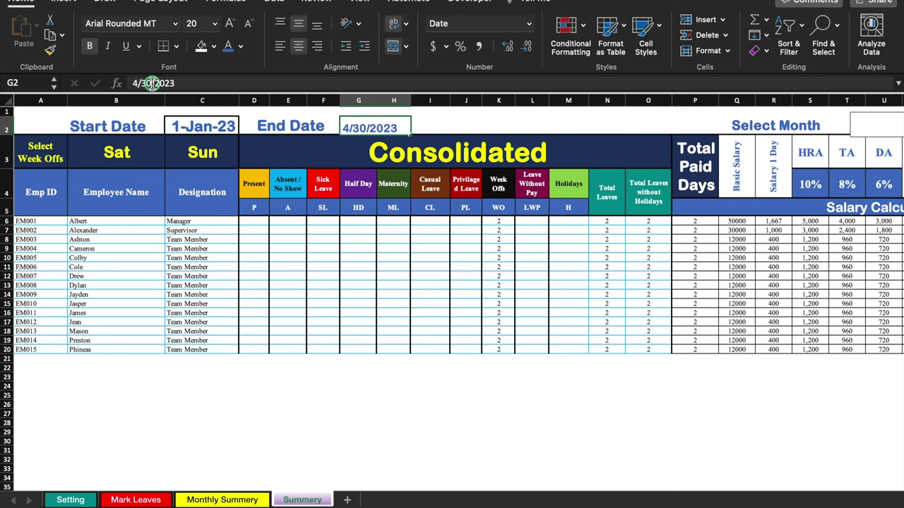
text(12/31/2023)
key(Return)
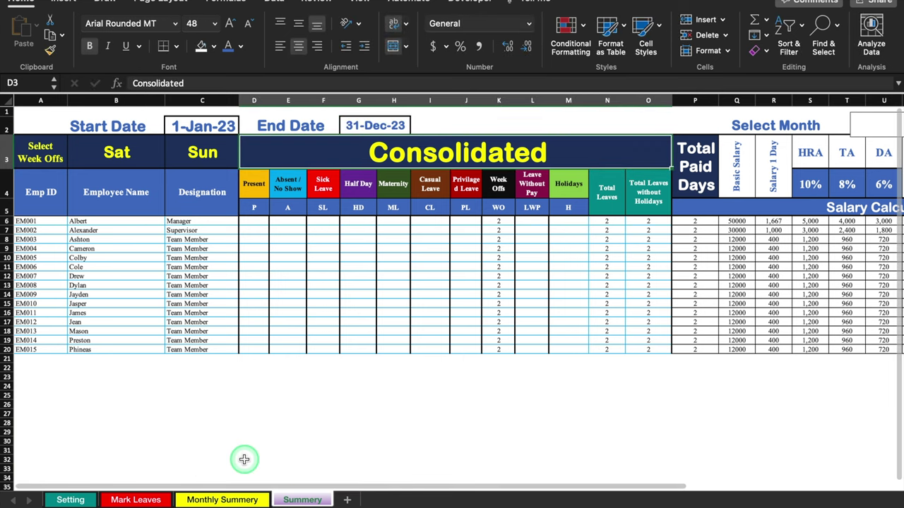
- Open the Mark Leaves sheet and select the first empty Emp. ID cell below the table, B32
click(137, 500)
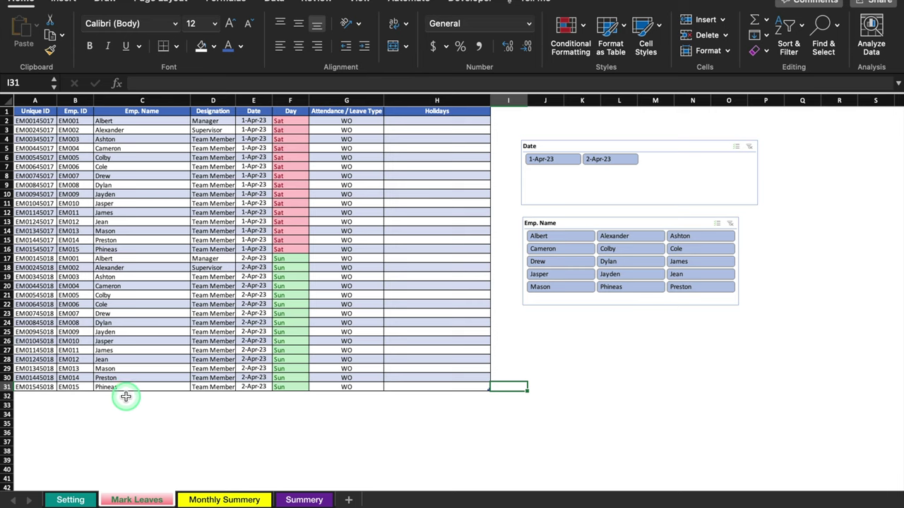
click(126, 397)
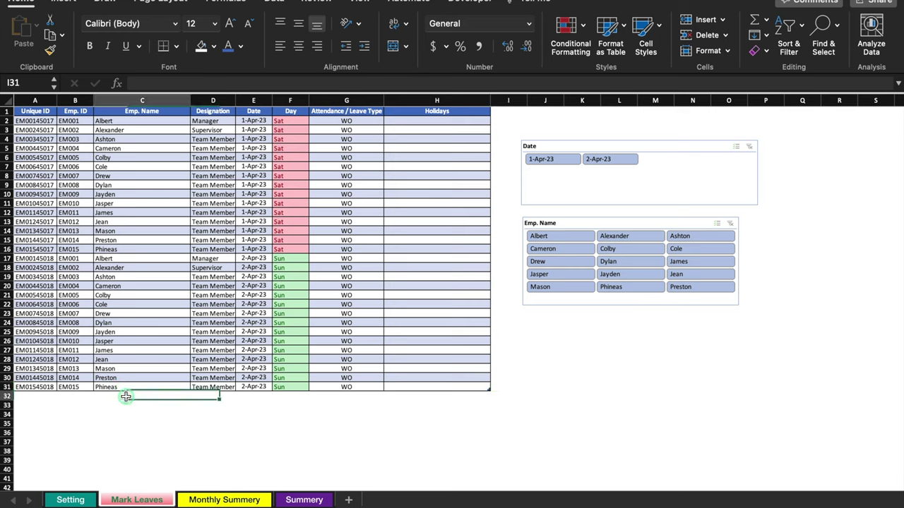
click(67, 395)
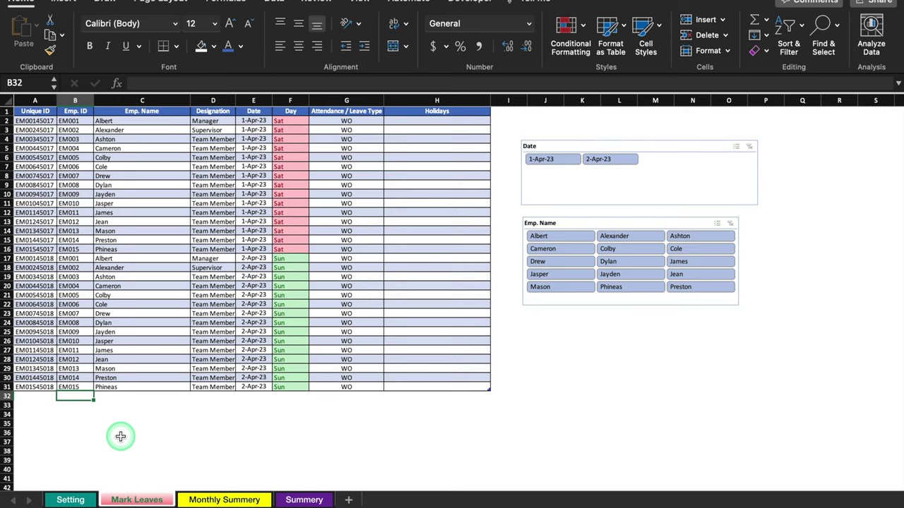
text(e)
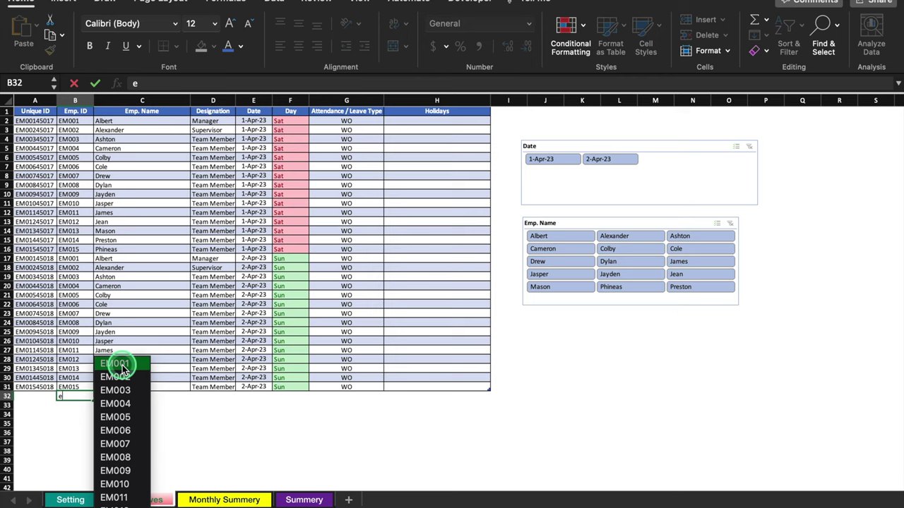
click(122, 367)
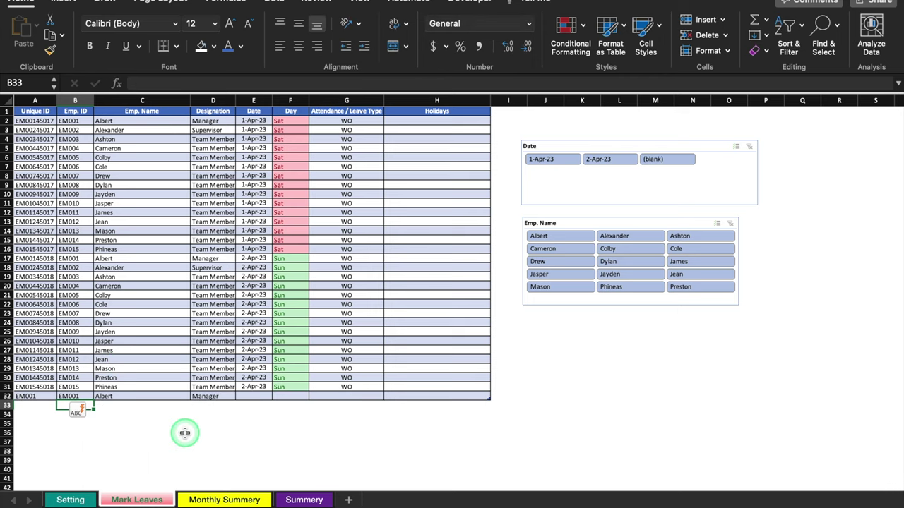
click(71, 396)
key(Delete)
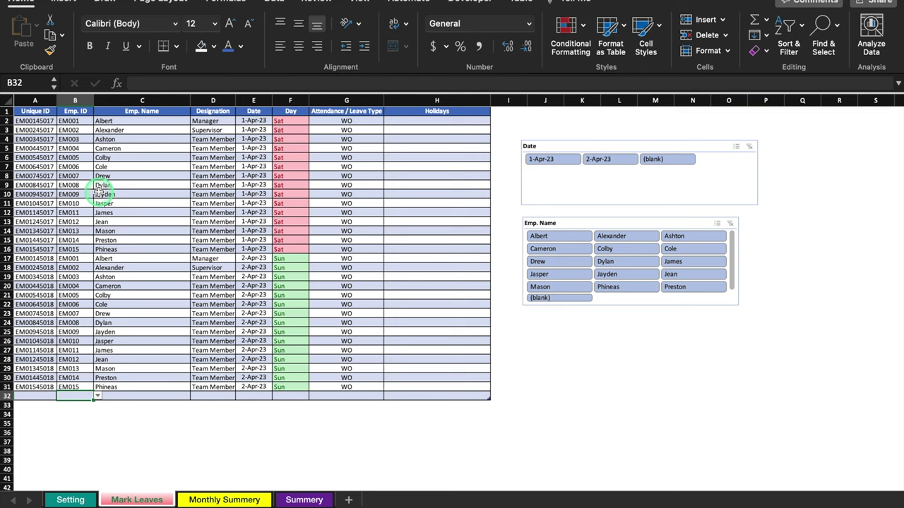
- Copy the Emp. IDs EM001 to EM015 from B2:B16 and paste them below the existing records, starting at B32
drag(79, 121, 77, 248)
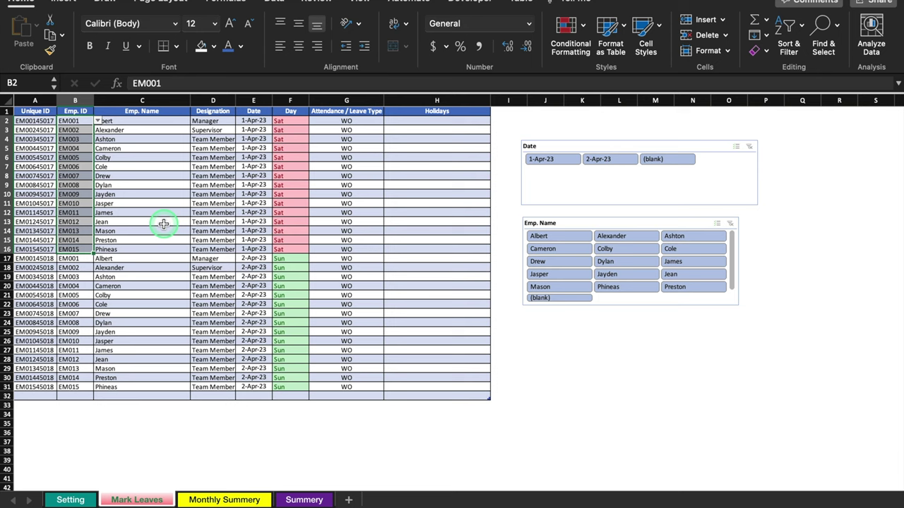
key(super+c)
click(77, 394)
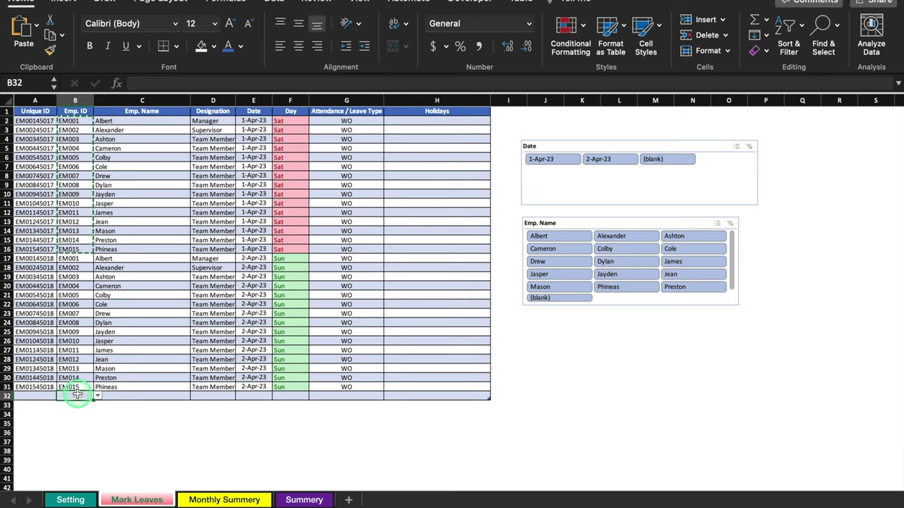
key(super+v)
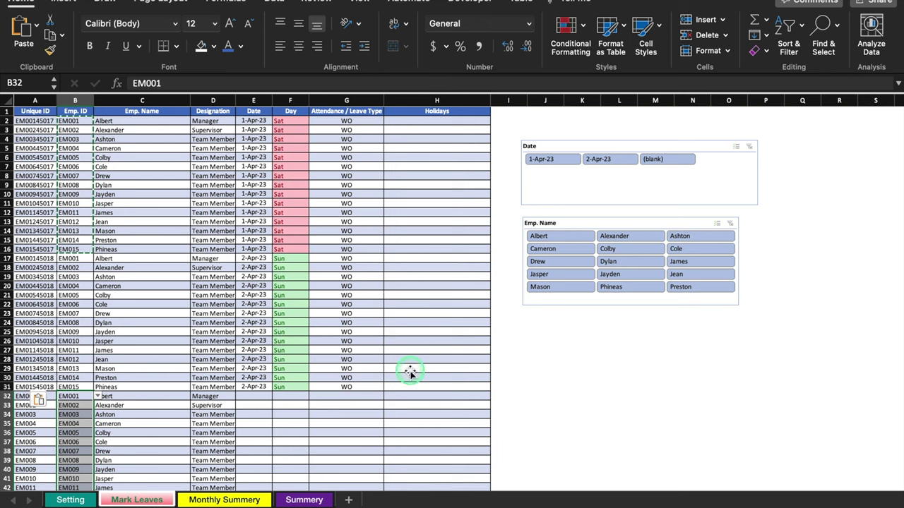
- Fill the Date column of the new rows 32 to 46 with 3-Apr-23
click(269, 402)
drag(271, 400, 282, 311)
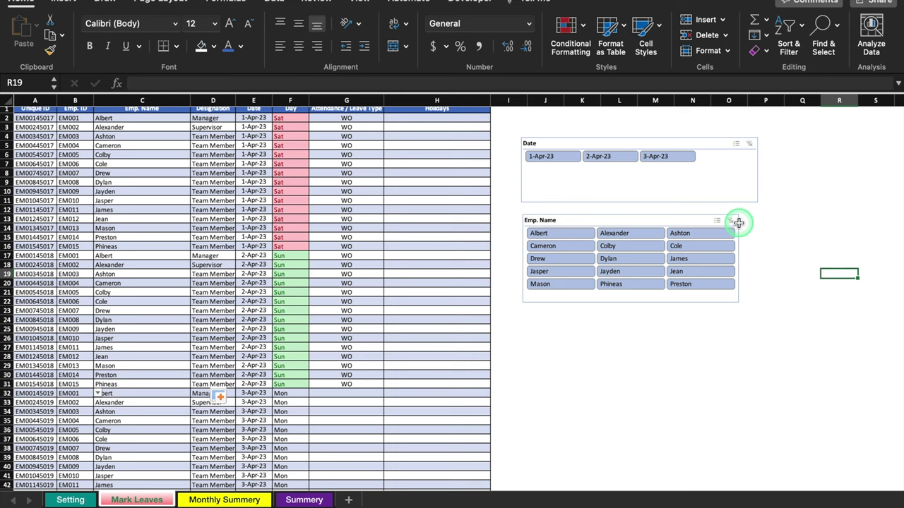
scroll(504, 214, up, 1)
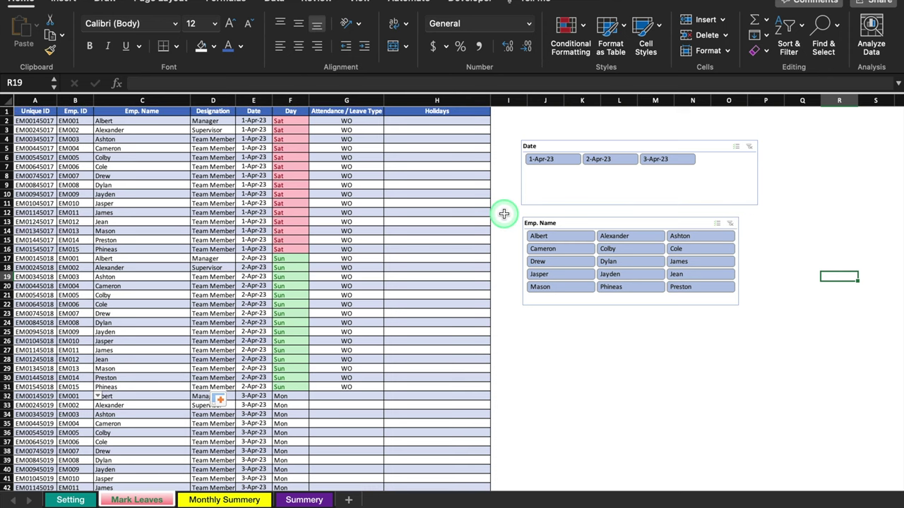
- Filter the table to 3-Apr-23 with the Date slicer and paste a copy of its Emp. IDs EM001 to EM015 starting at B47
click(664, 163)
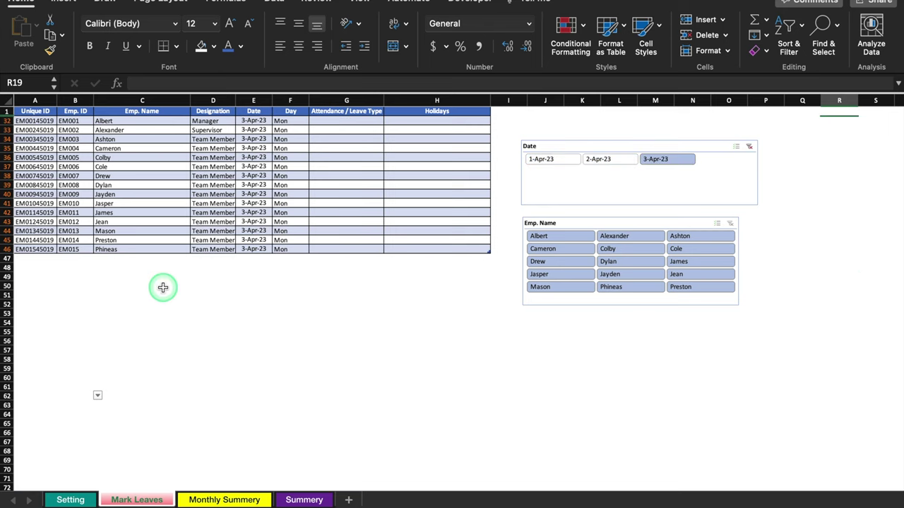
drag(74, 121, 74, 175)
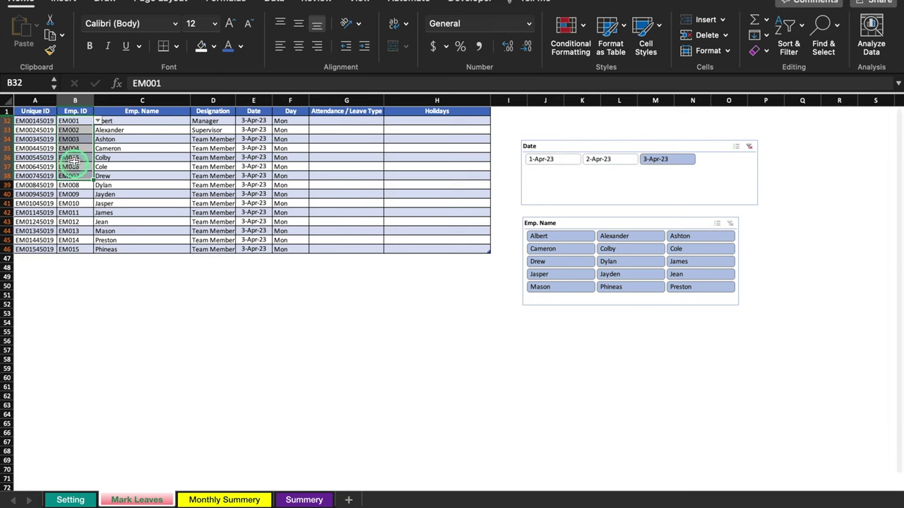
click(75, 120)
drag(75, 120, 74, 247)
key(cmd+c)
click(71, 261)
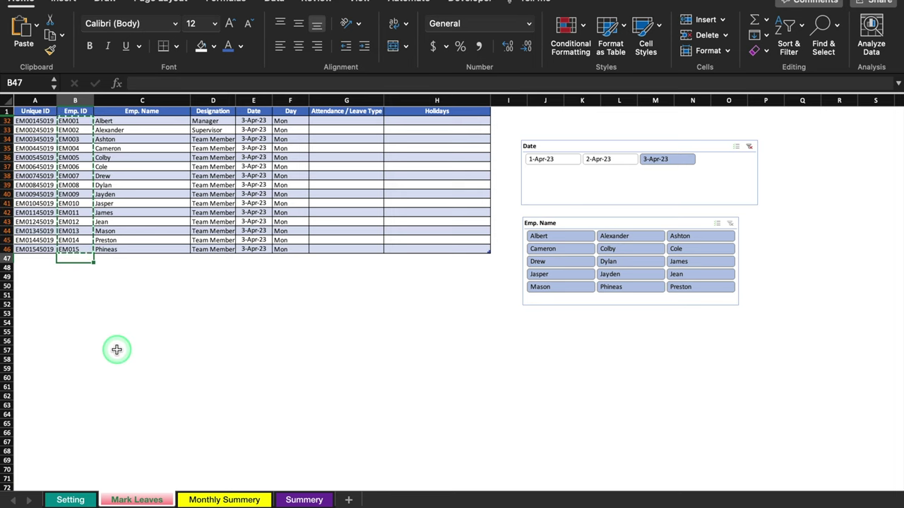
key(super+v)
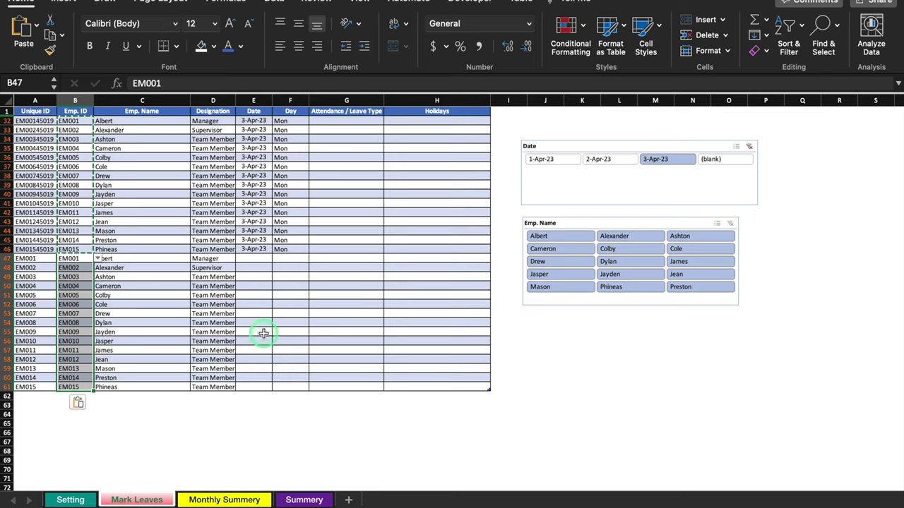
- Fill the Date column in E47:E61 with 4-Apr-23 and filter the table to that date with the Date slicer
click(254, 249)
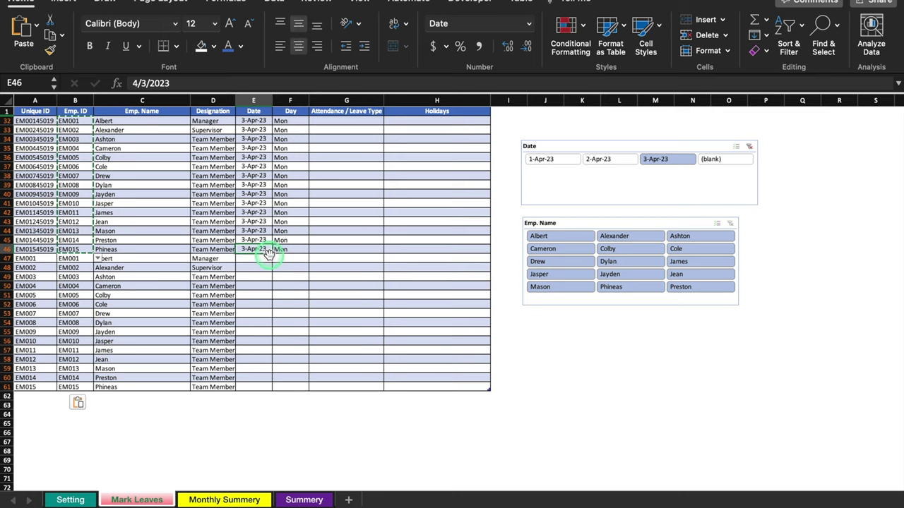
mouse_move(271, 254)
mouse_down()
mouse_move(263, 262)
mouse_move(273, 260)
mouse_up()
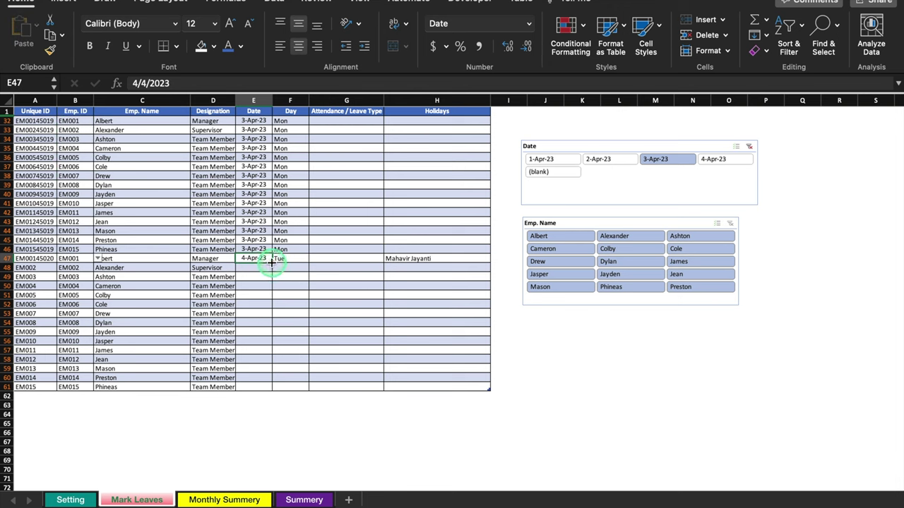
double_click(272, 263)
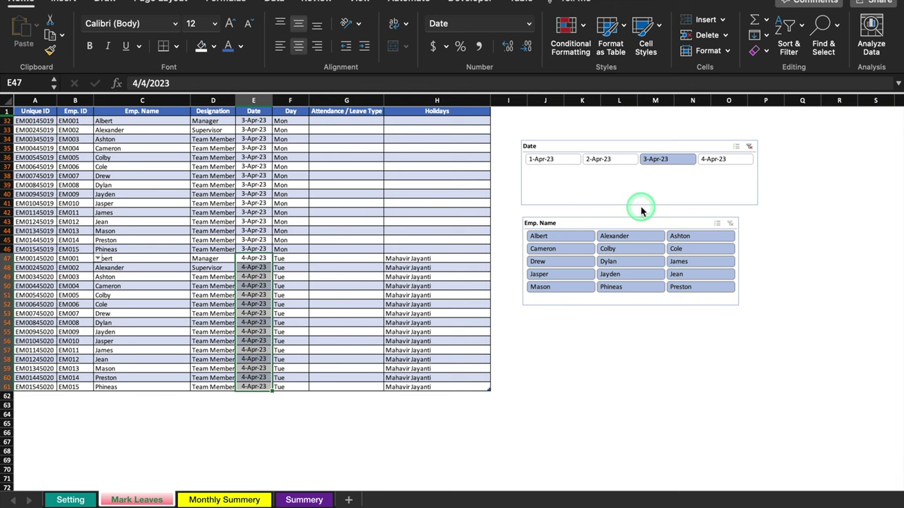
click(735, 162)
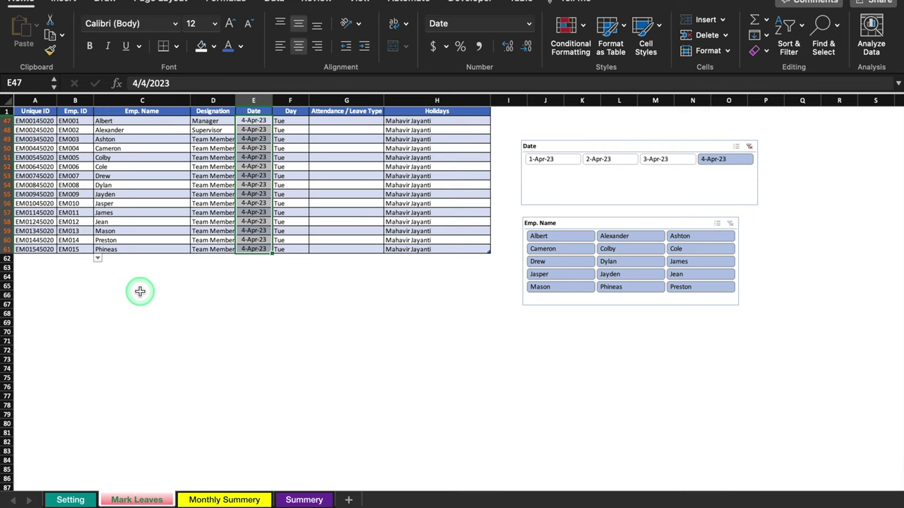
click(140, 292)
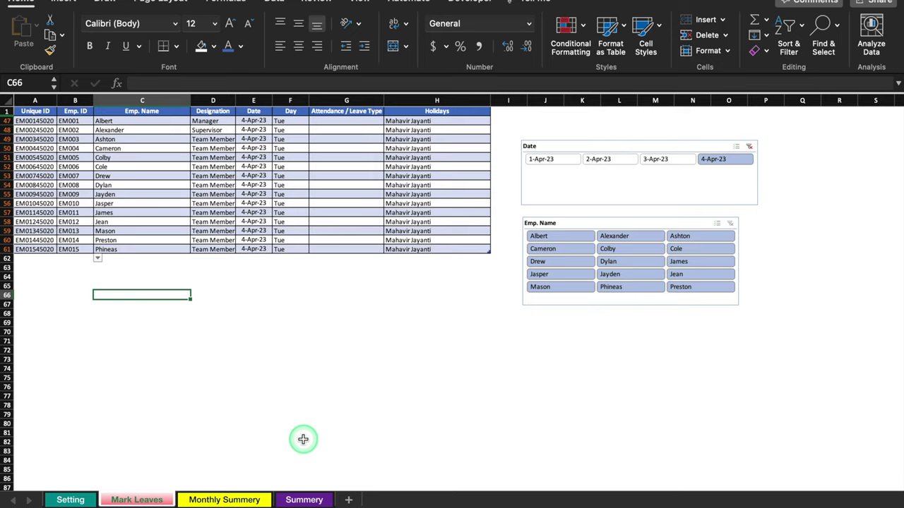